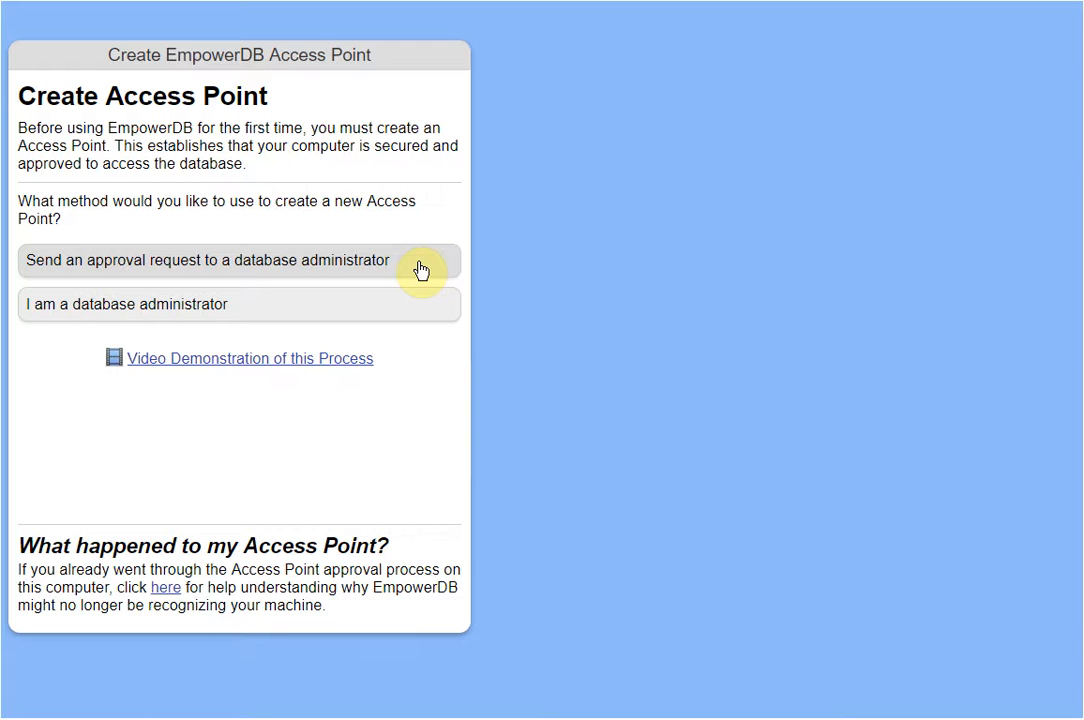
Request administrator approval for this laptop, entering only your first name as Your Name.
click(420, 266)
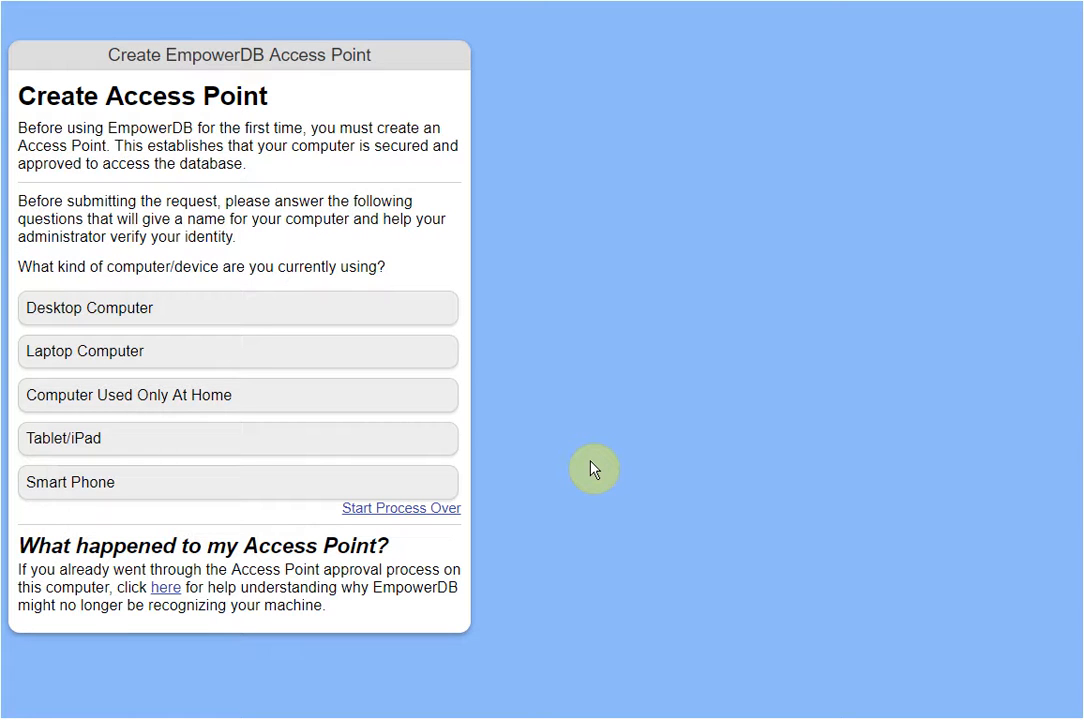
click(184, 358)
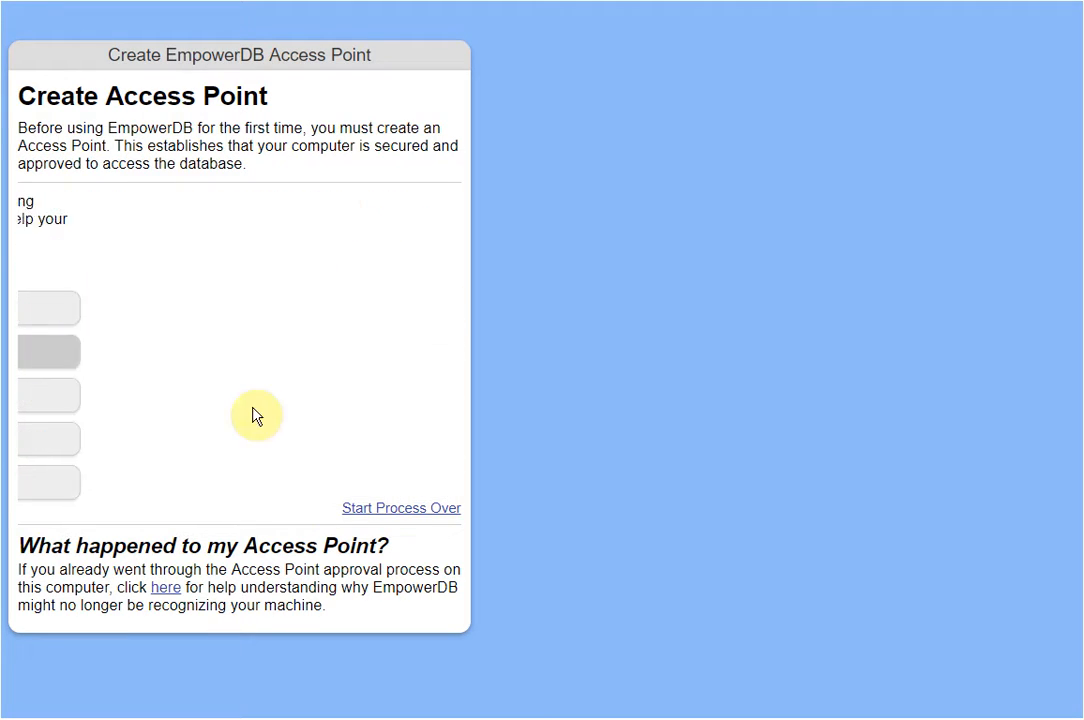
click(155, 273)
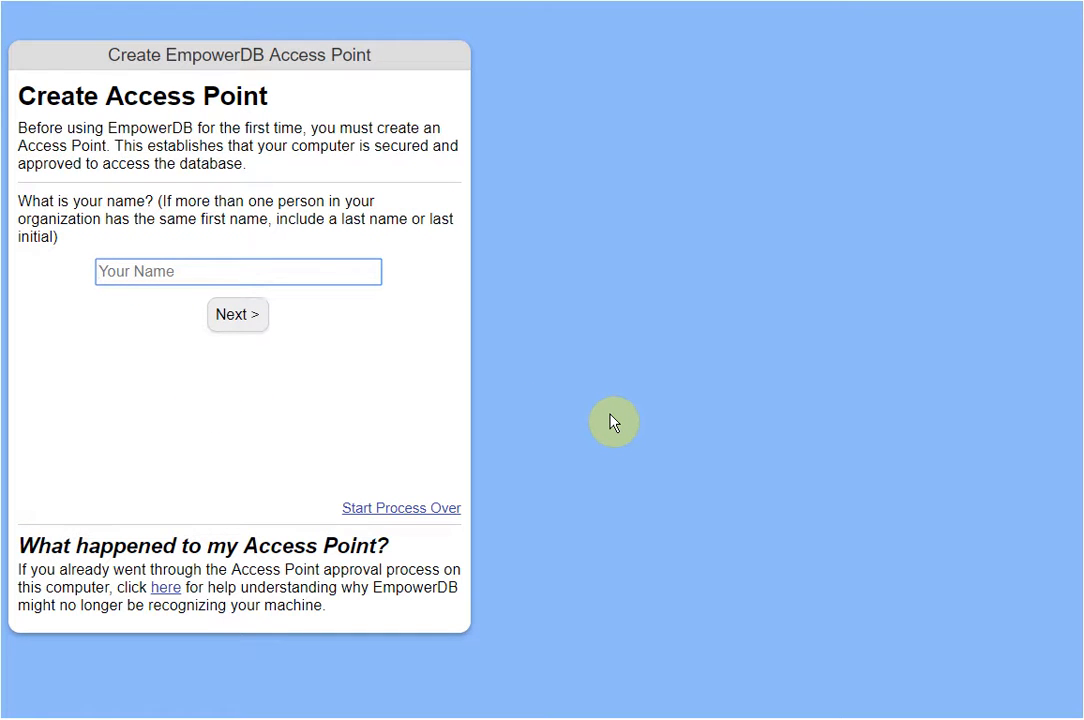
text(Steven Jen)
key(ctrl+shift+Left)
key(BackSpace)
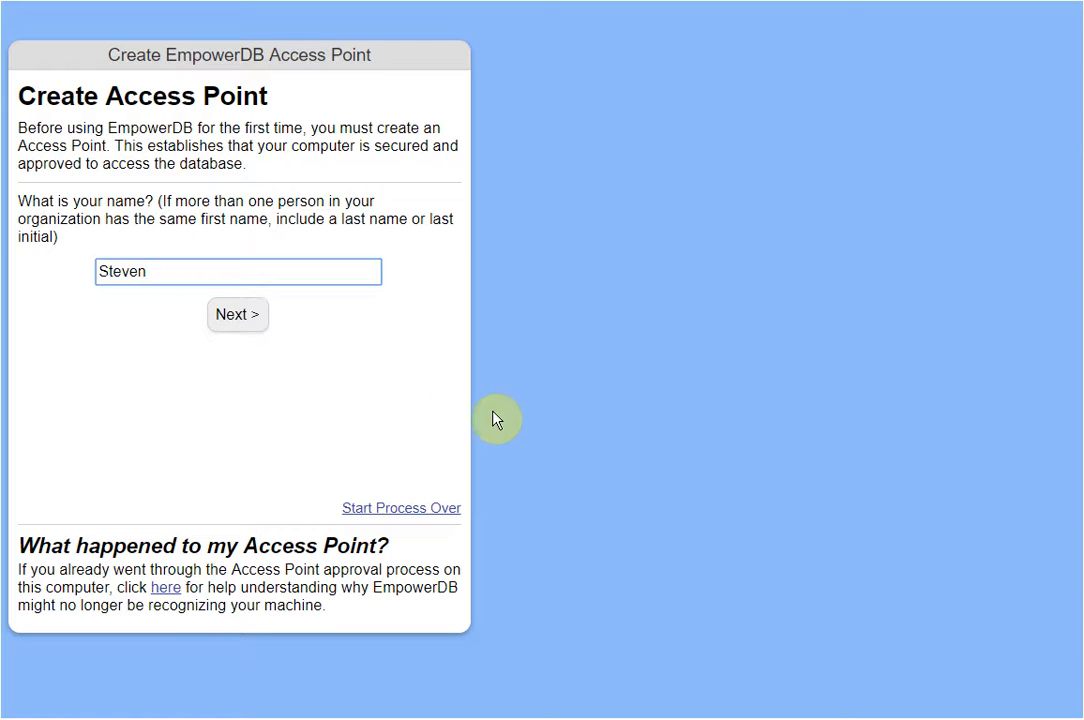
click(240, 314)
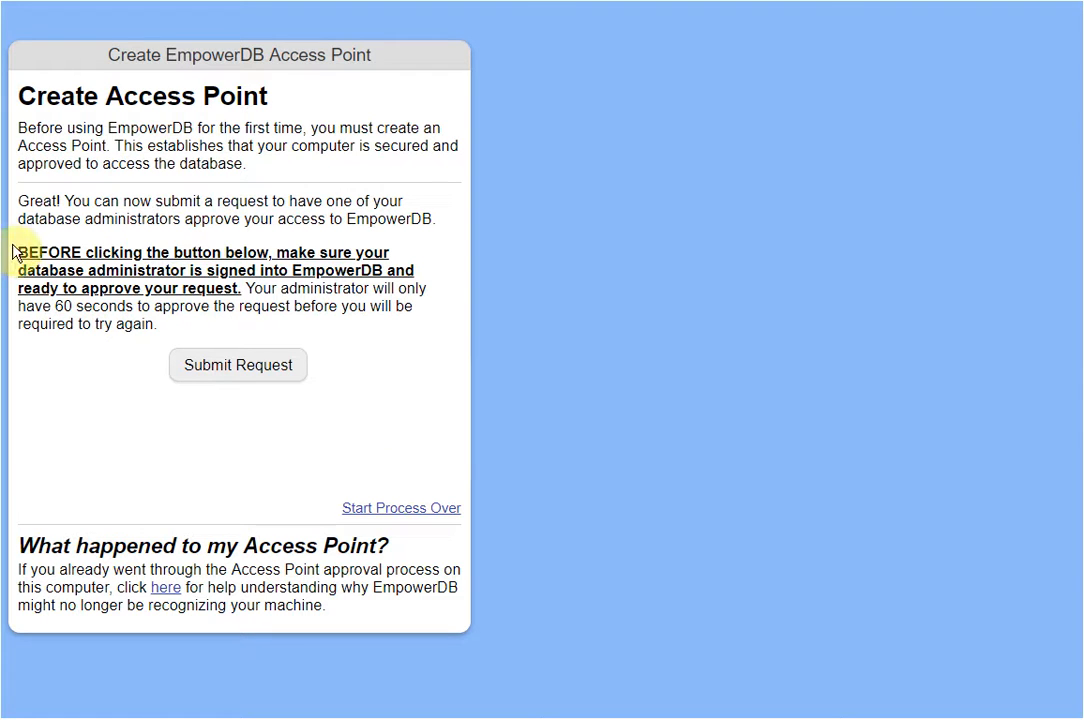
Read the administrator sign-in warning and submit the Access Point approval request.
drag(18, 252, 240, 290)
click(488, 321)
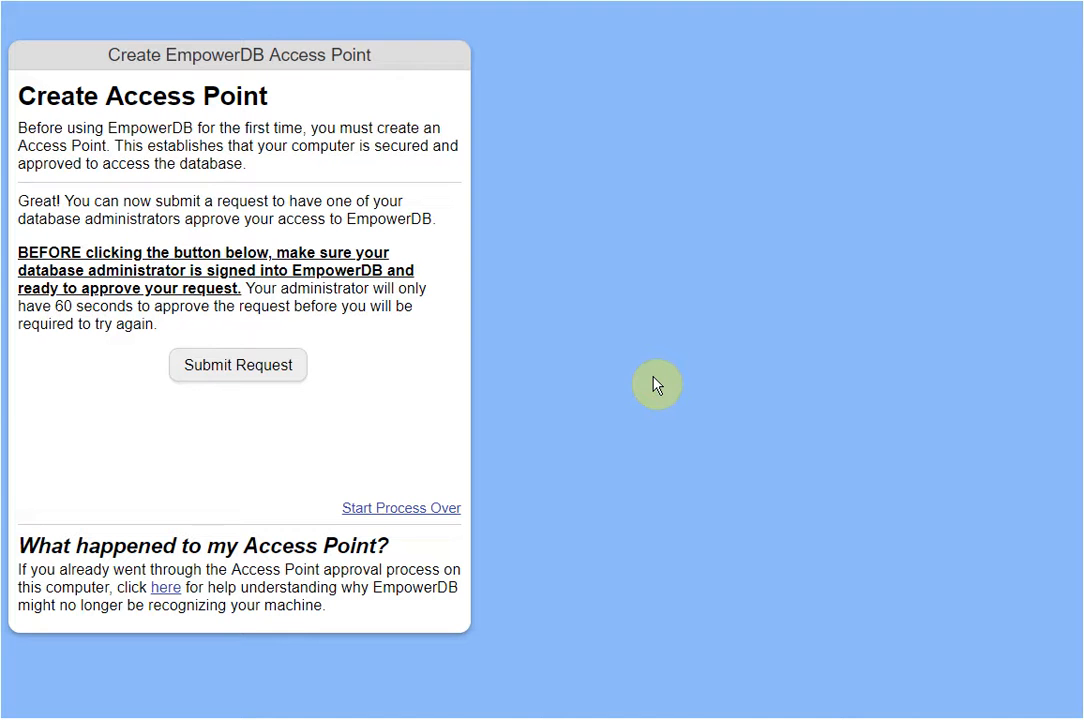
click(286, 378)
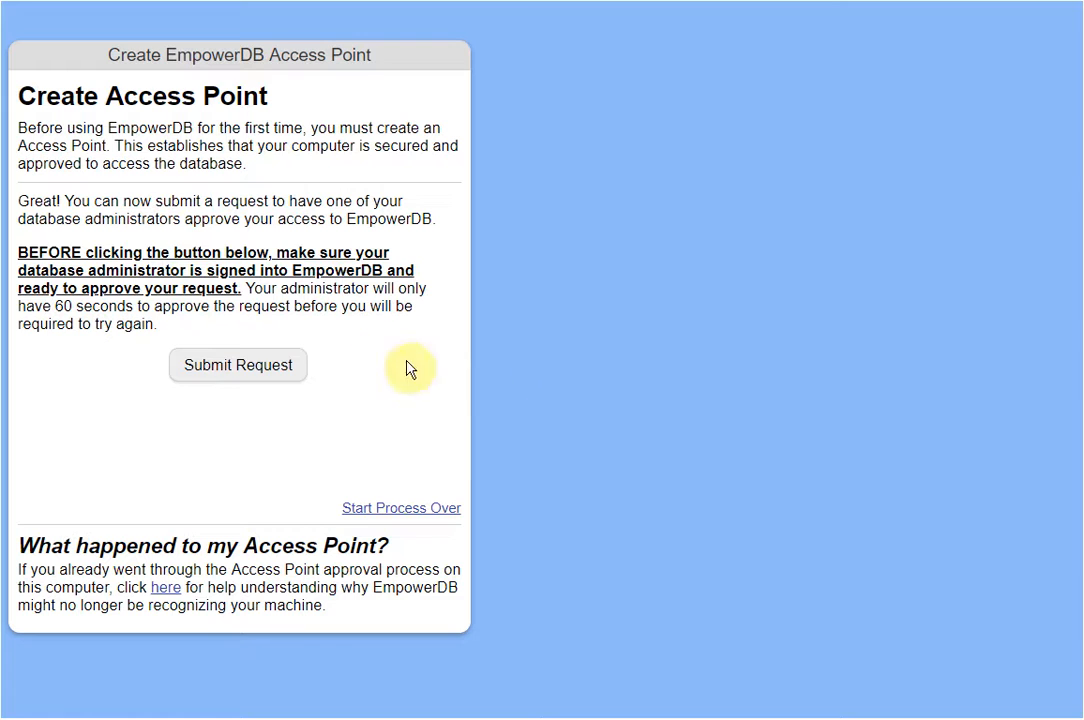
click(283, 370)
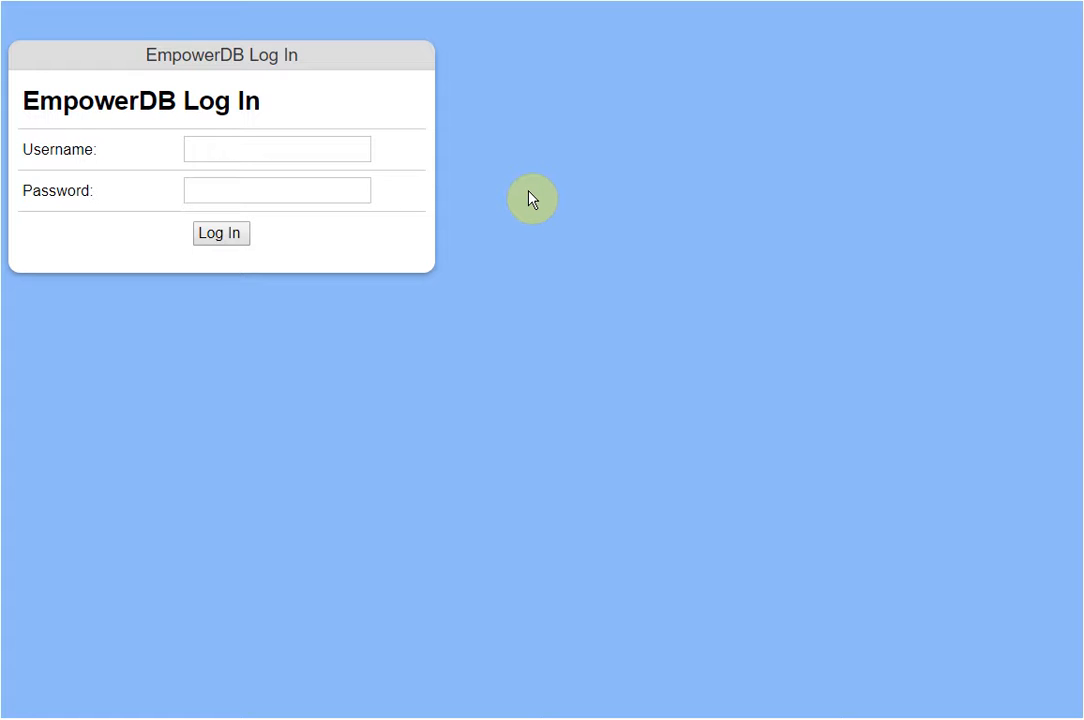
Log in to the database with the account's username and password.
click(321, 158)
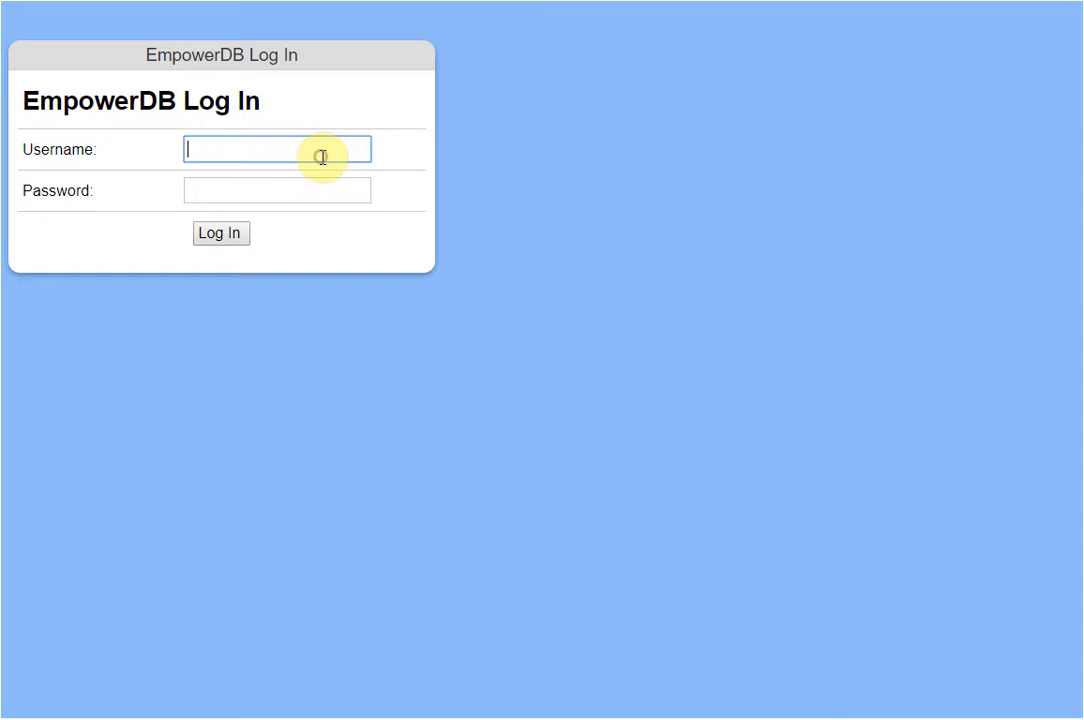
text(training)
key(Tab)
key(Tab)
key(shift+Tab)
text(training)
click(228, 236)
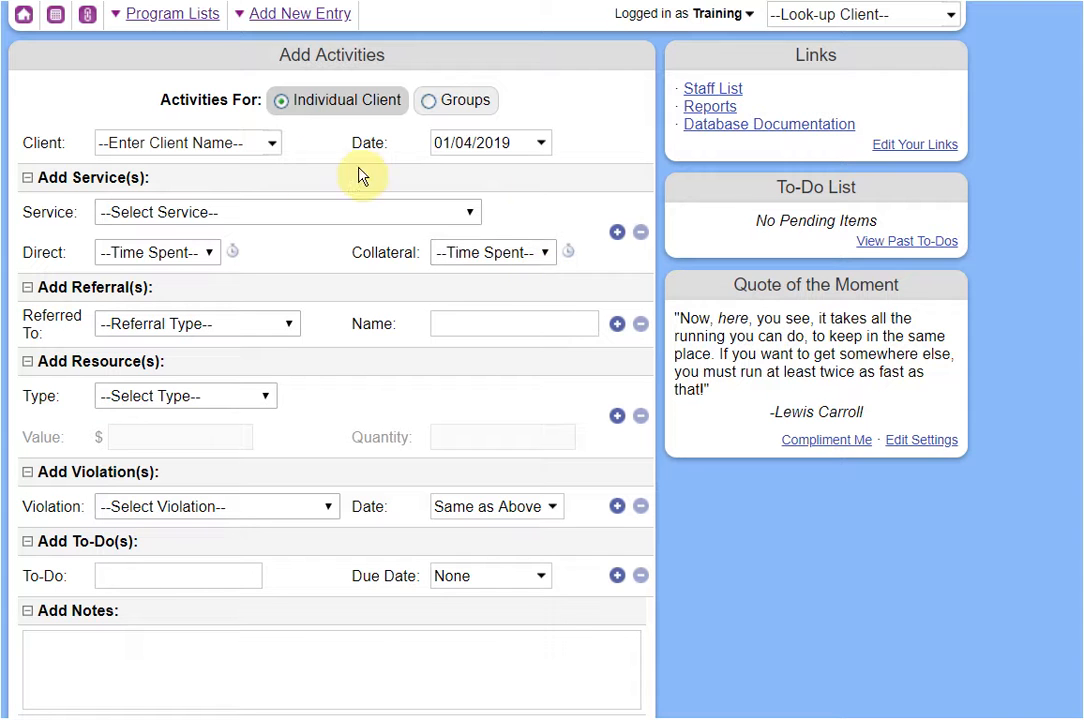
Select the client from Recent Clients by name search and set the activity date to 01/02/2019.
scroll(344, 176, down, 1)
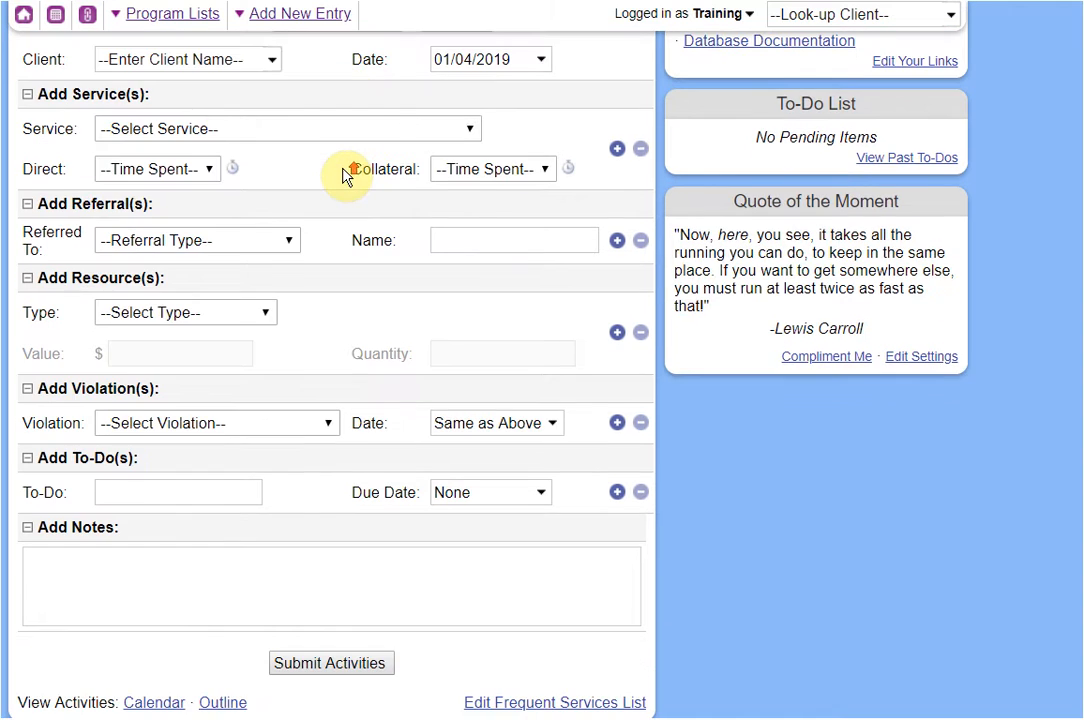
scroll(378, 118, up, 1)
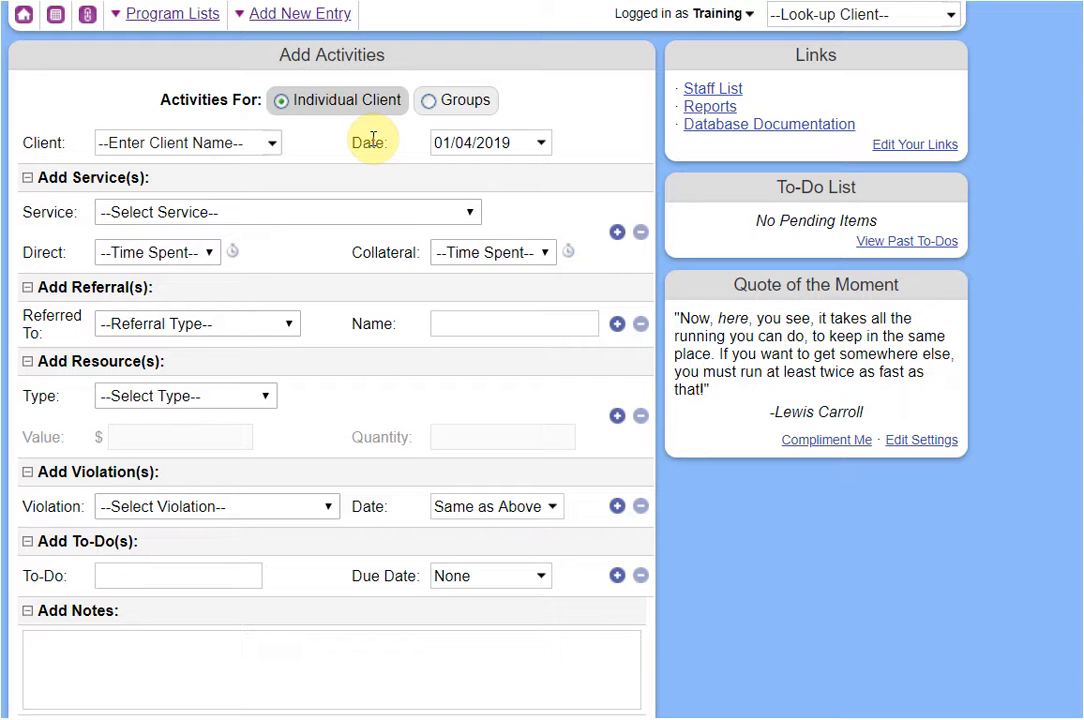
click(240, 152)
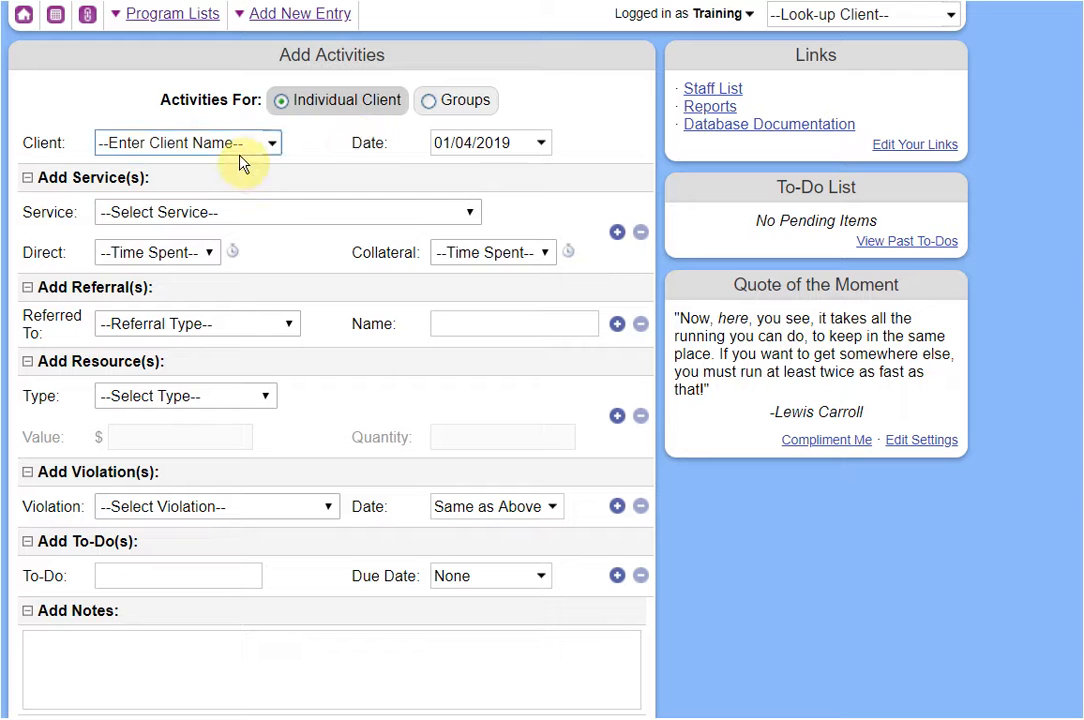
click(223, 148)
text(cam)
key(BackSpace)
text(r)
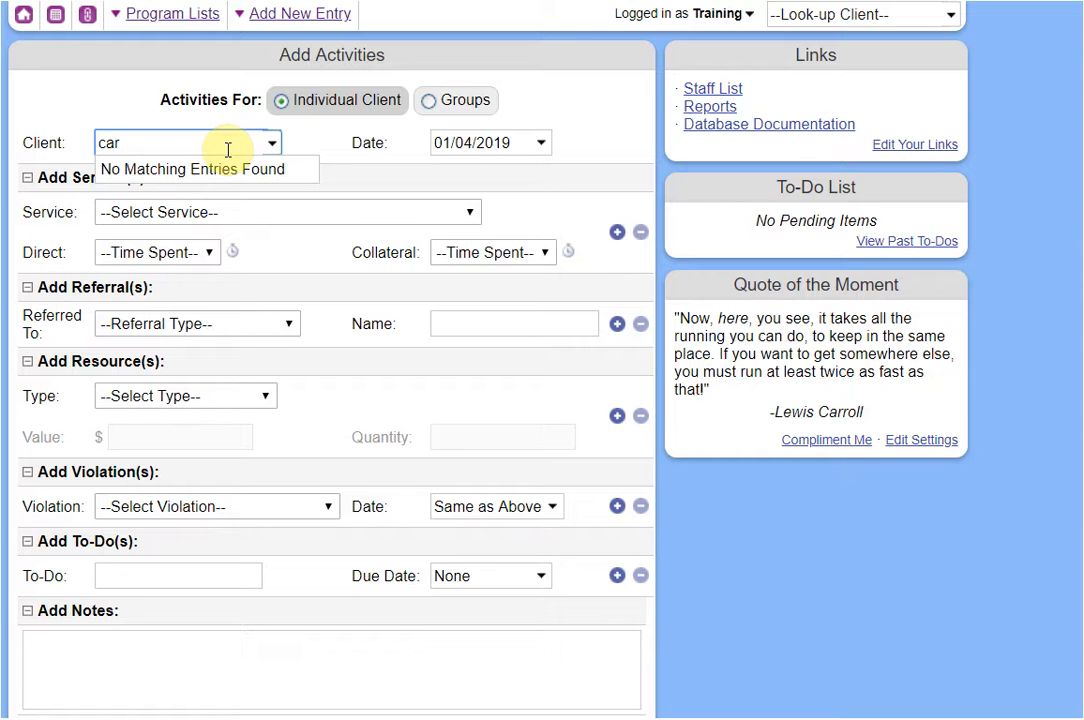
key(BackSpace)
key(BackSpace)
text(a)
key(BackSpace)
key(BackSpace)
text(ti)
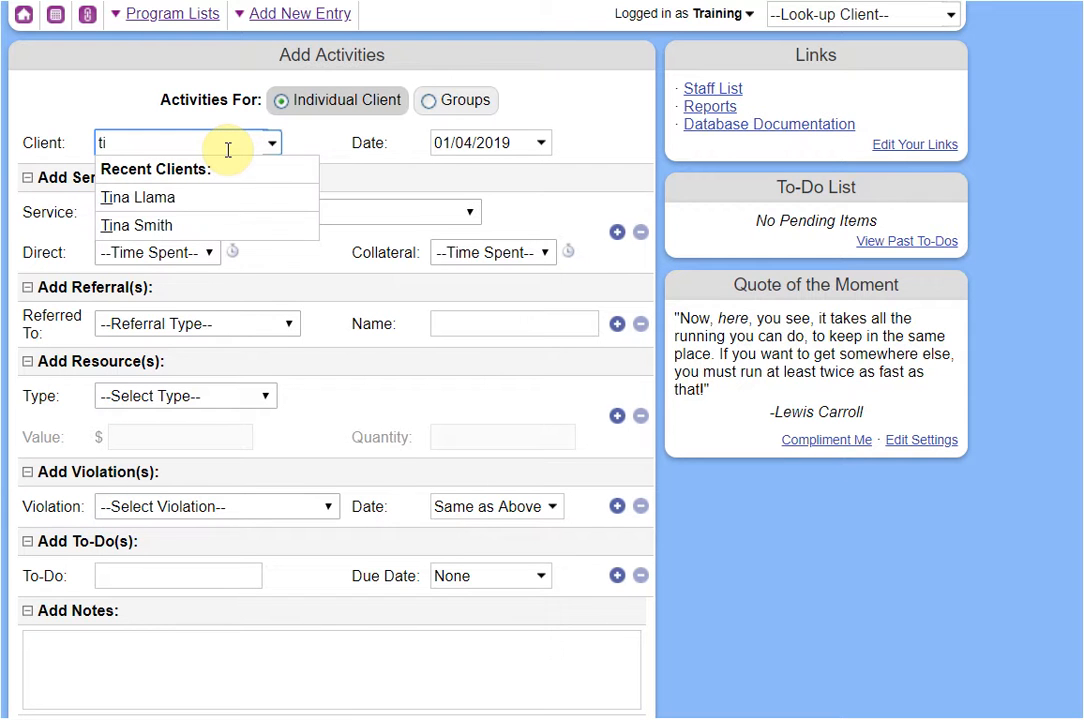
click(163, 200)
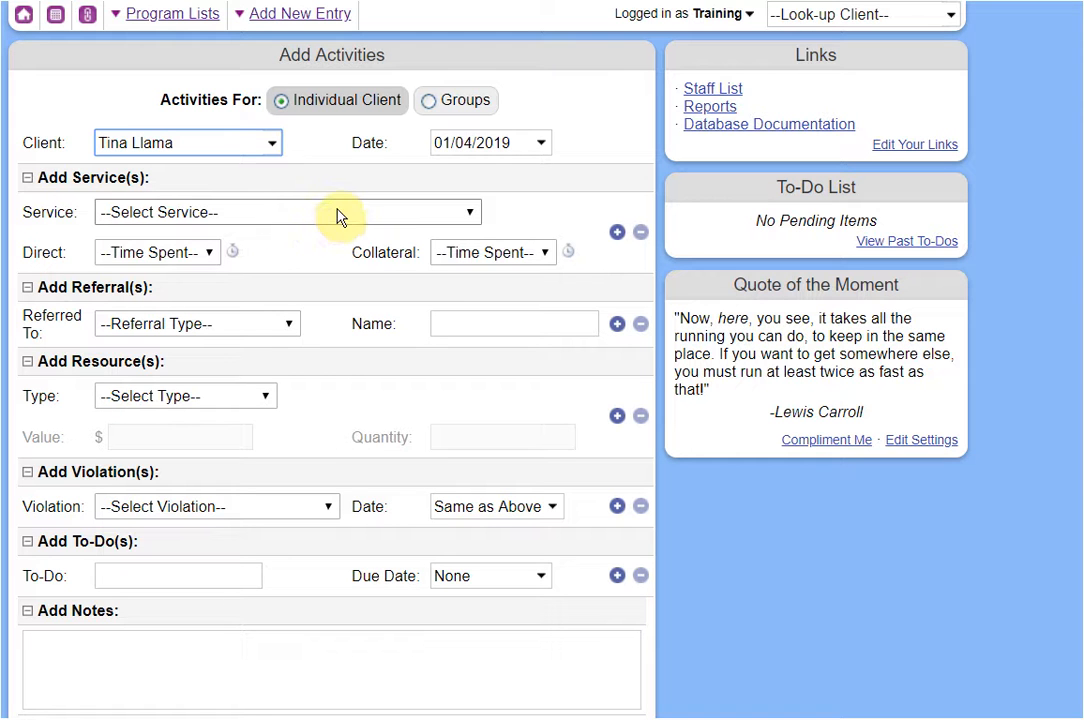
click(518, 145)
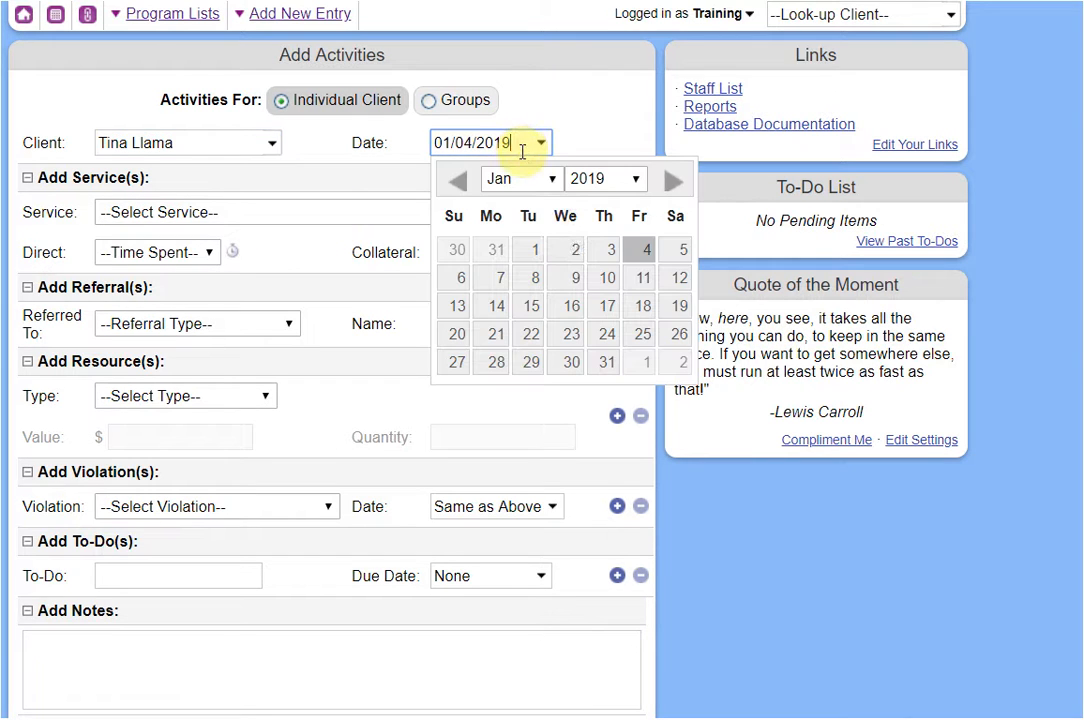
click(576, 263)
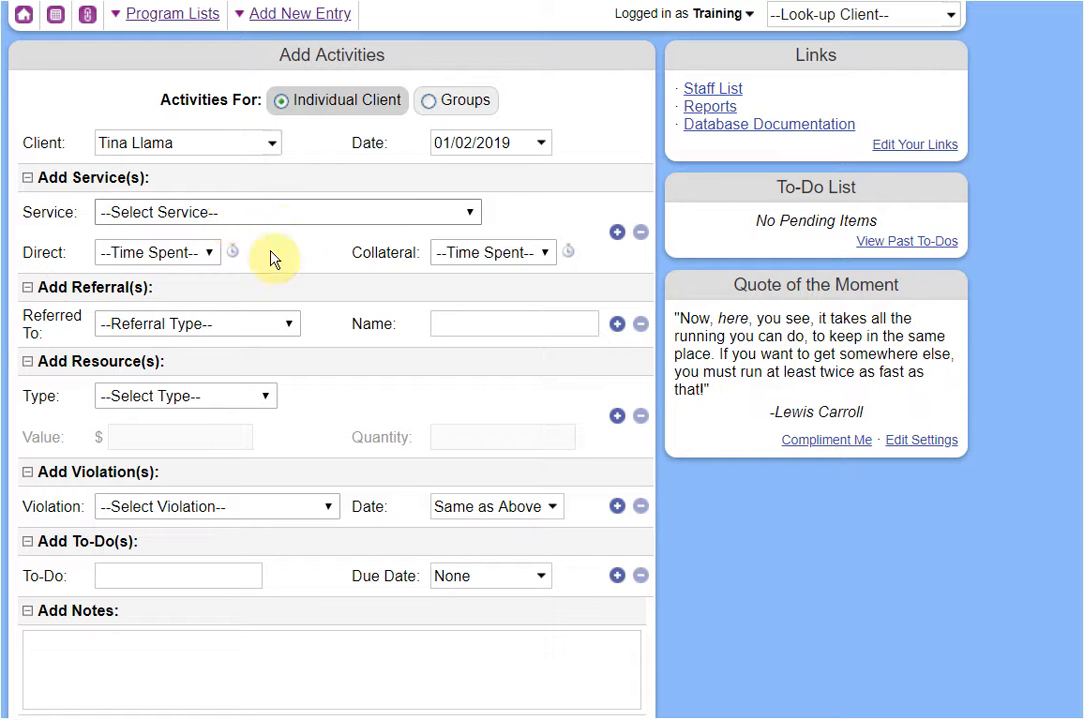
Choose Counseling as the service with 1/2 hr of direct time.
click(418, 215)
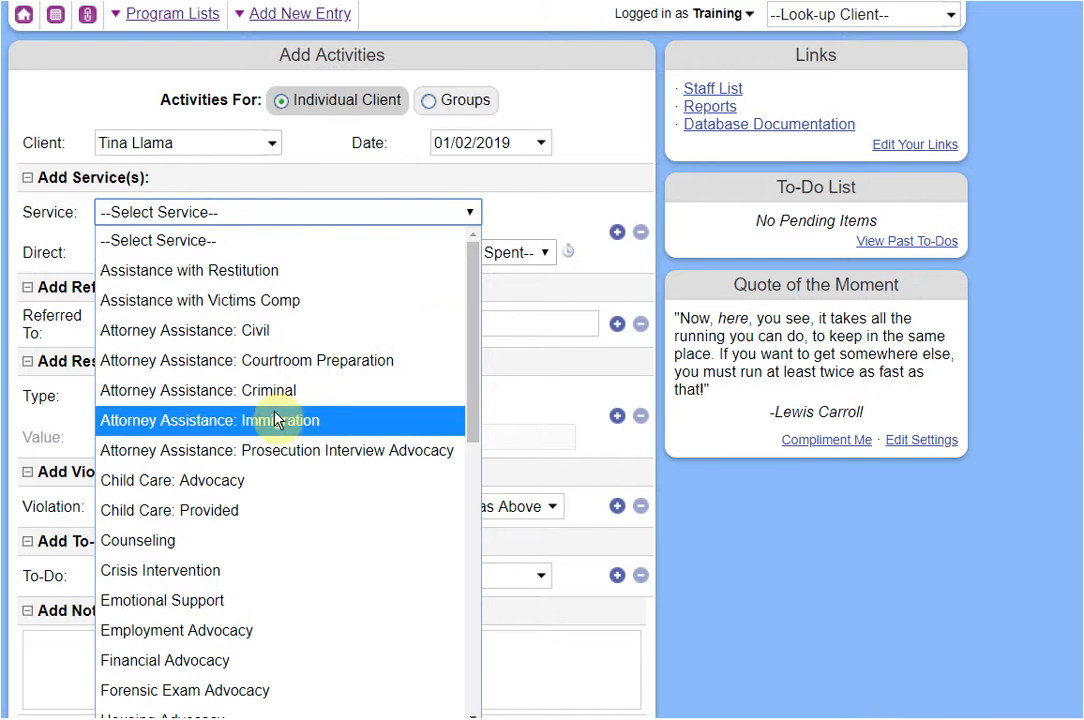
scroll(237, 449, down, 5)
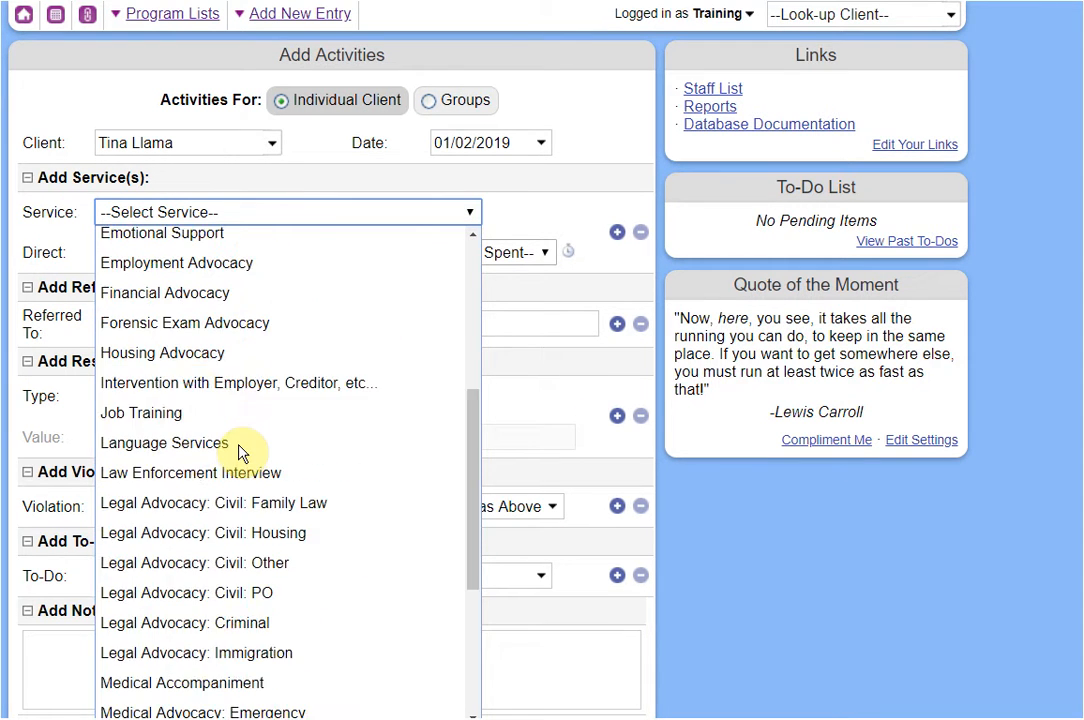
scroll(240, 452, down, 3)
scroll(240, 452, up, 8)
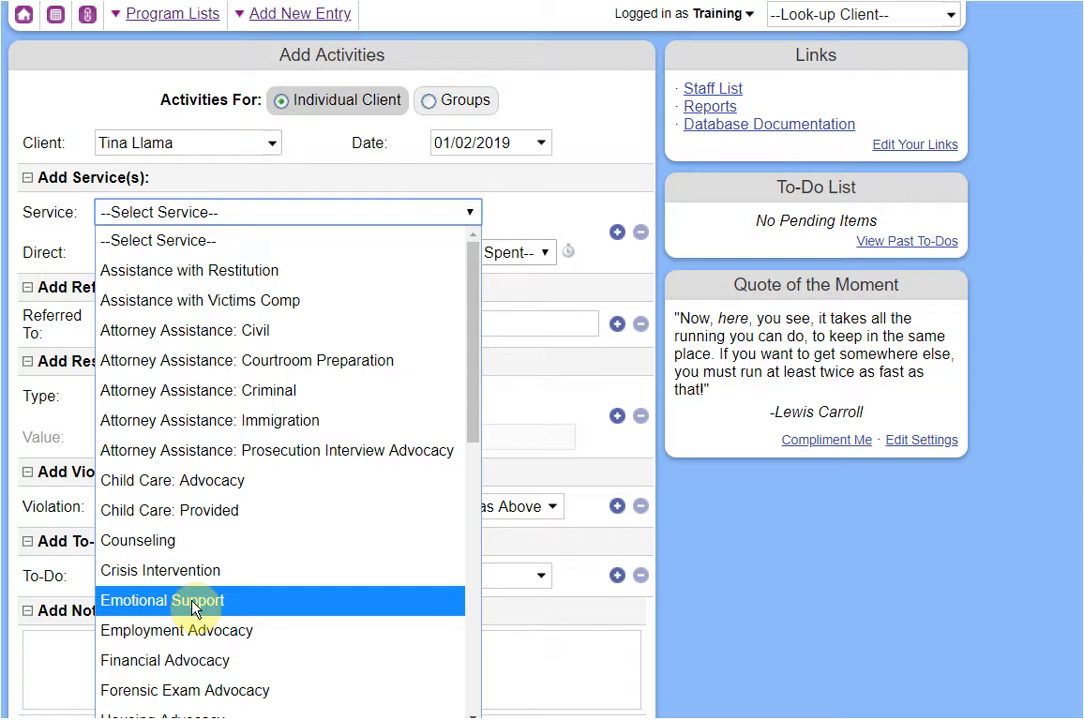
click(211, 547)
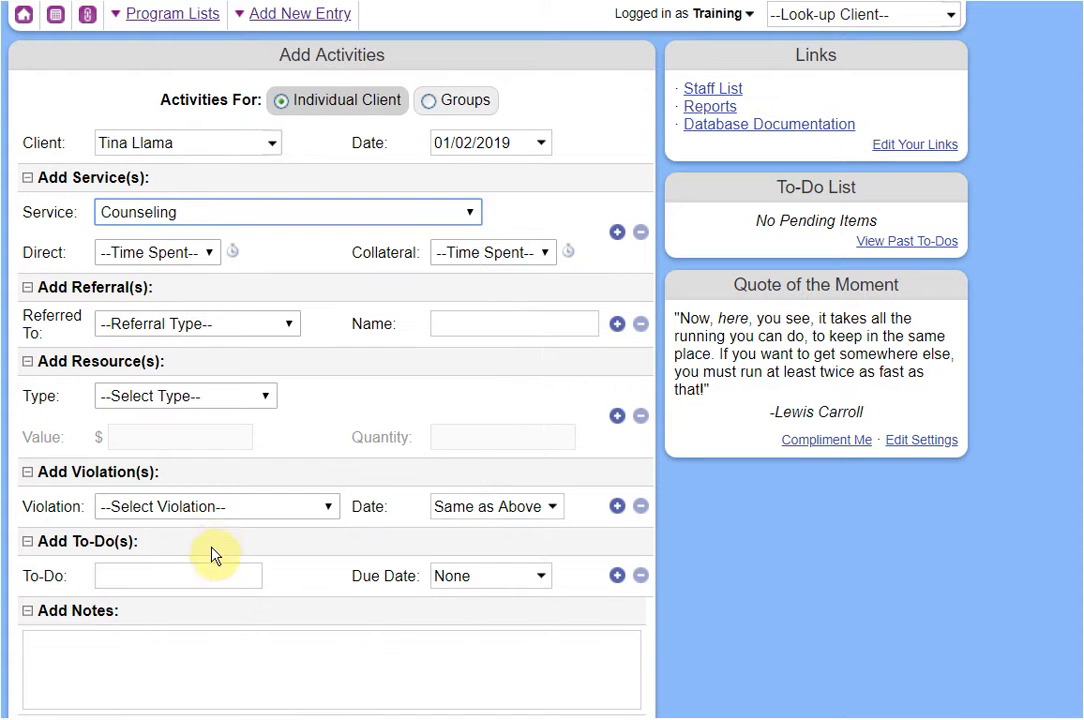
click(165, 253)
click(148, 400)
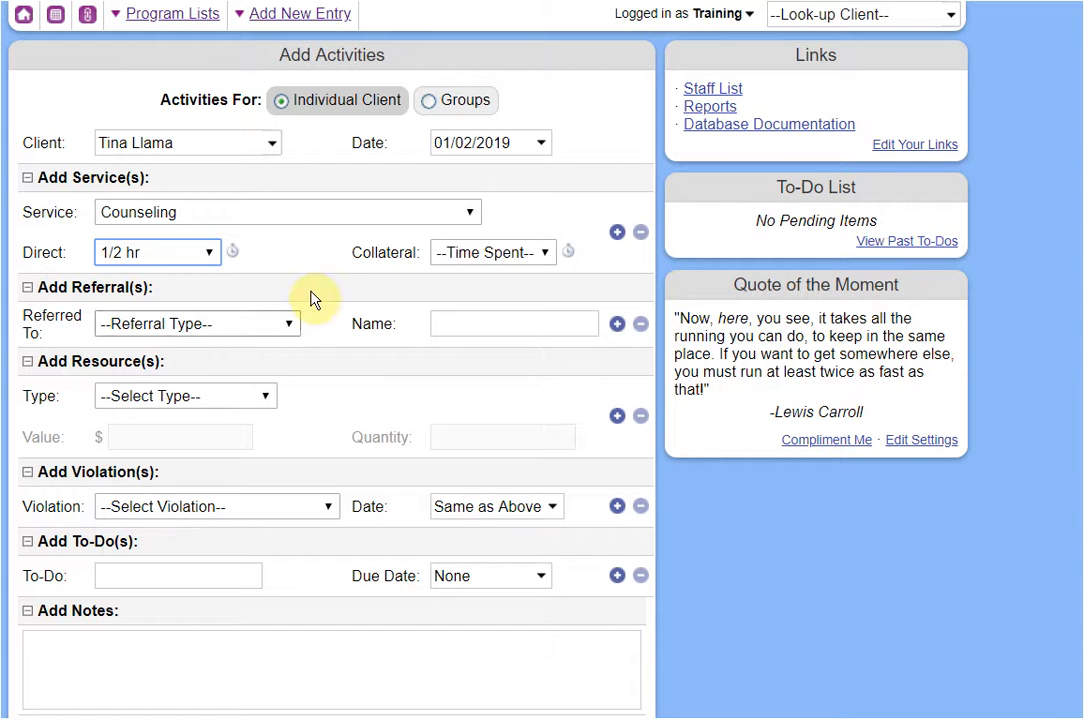
click(387, 214)
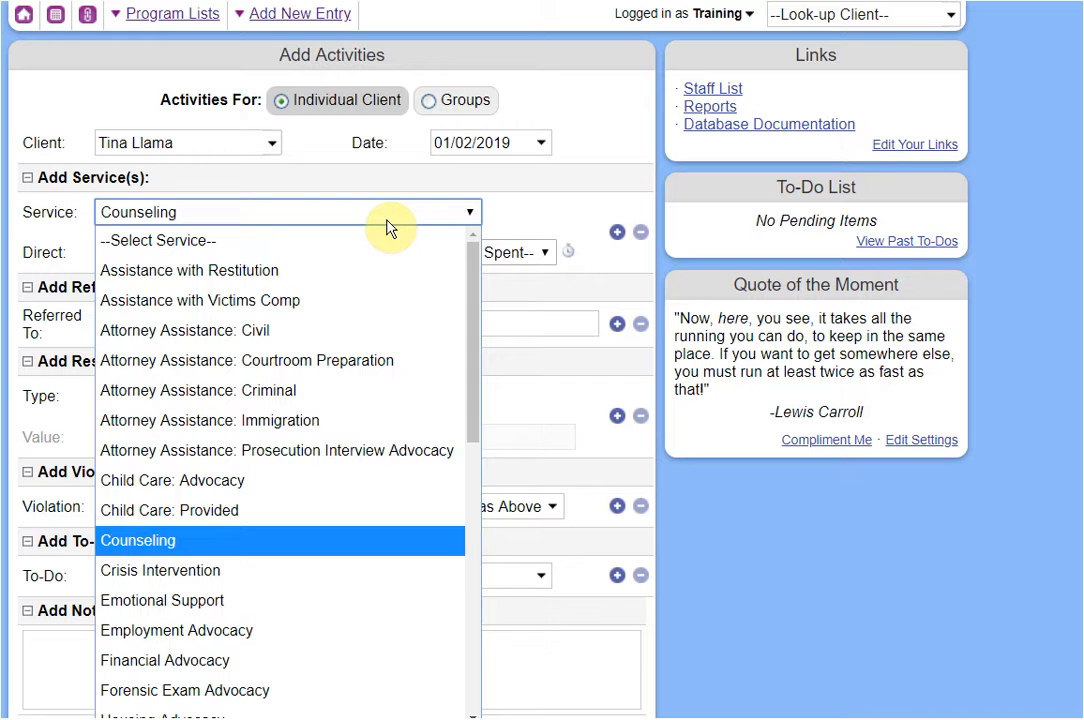
click(511, 221)
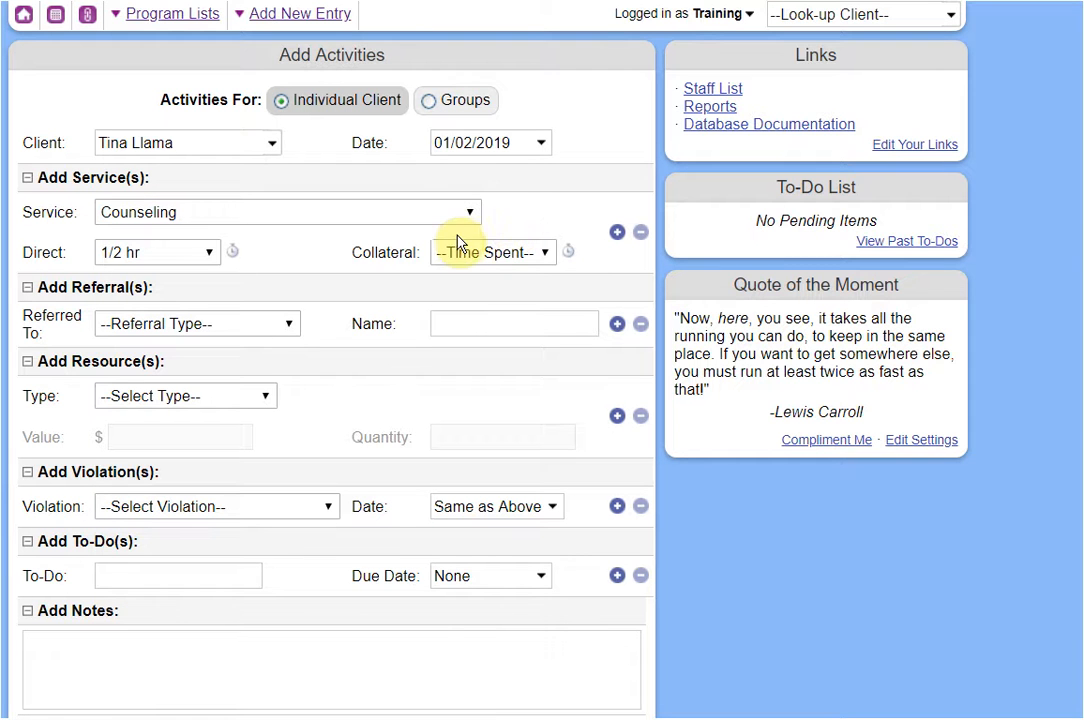
Add a second service, Employment Advocacy, with 1/2 hr direct time.
click(616, 233)
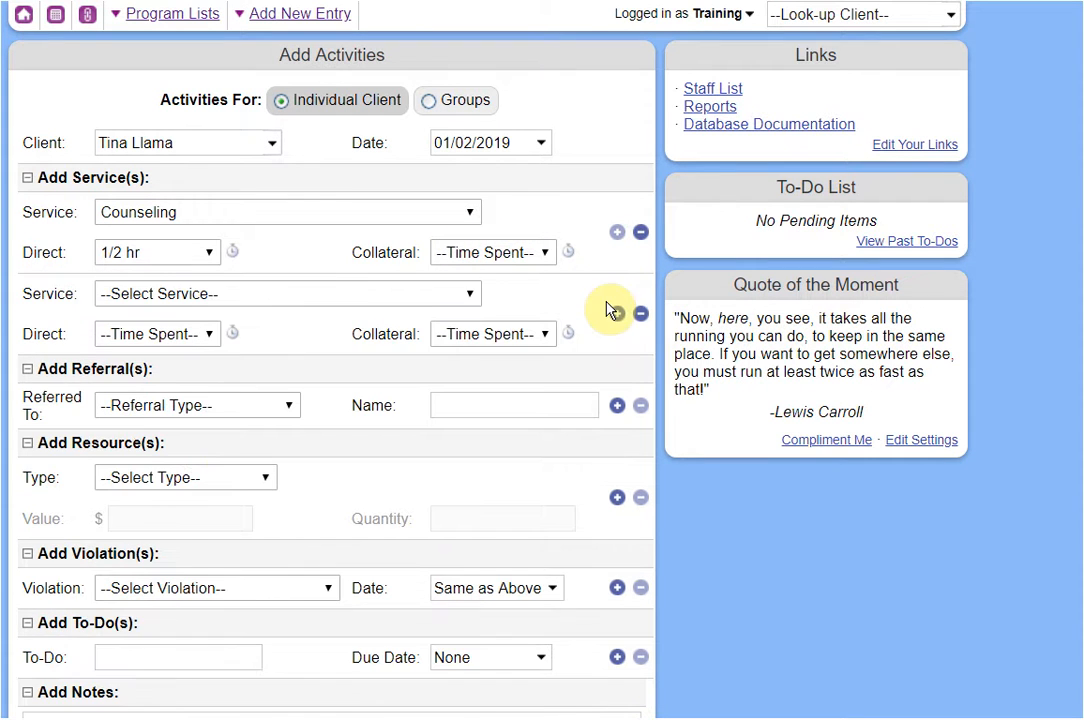
click(286, 300)
scroll(190, 665, down, 2)
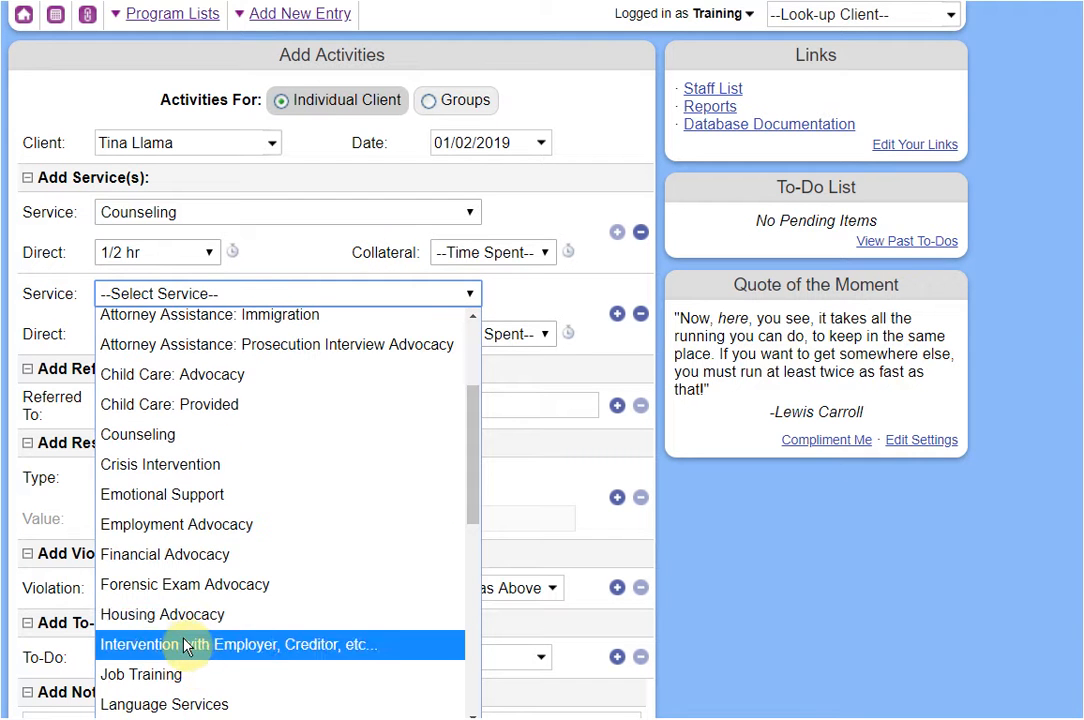
click(178, 527)
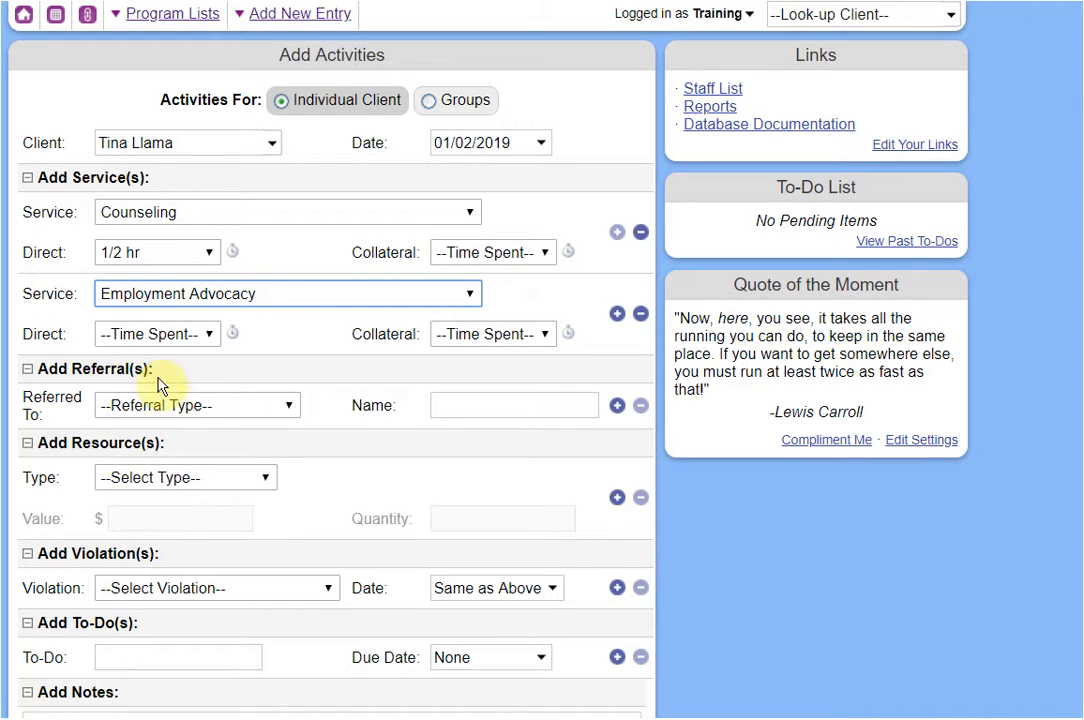
click(146, 336)
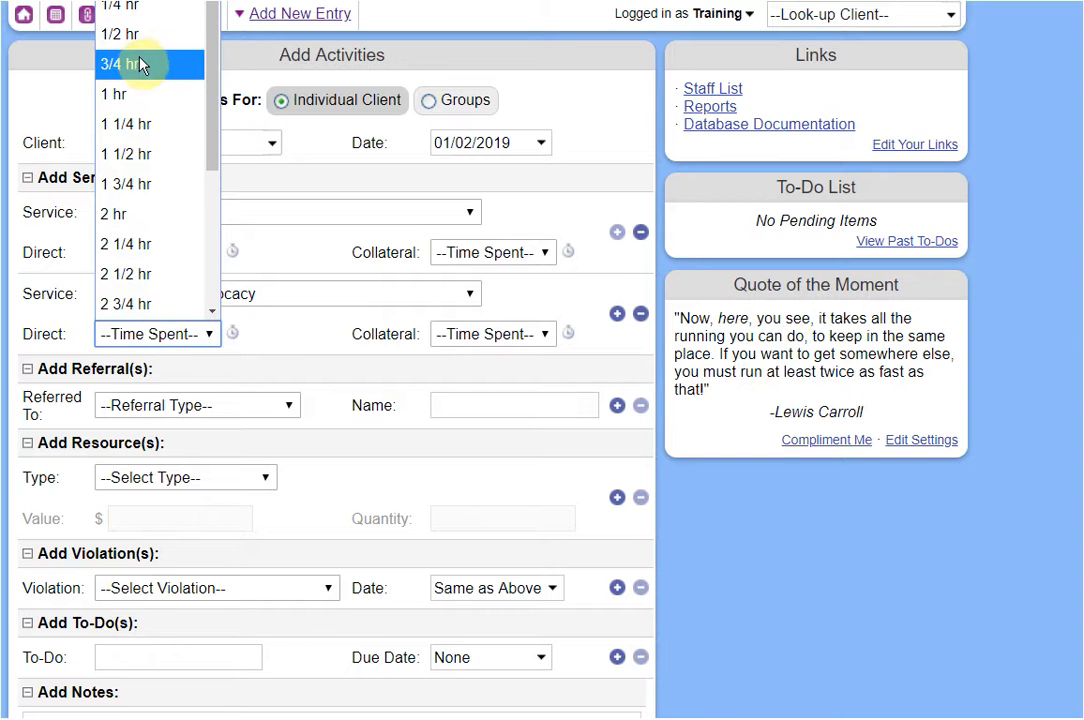
click(135, 40)
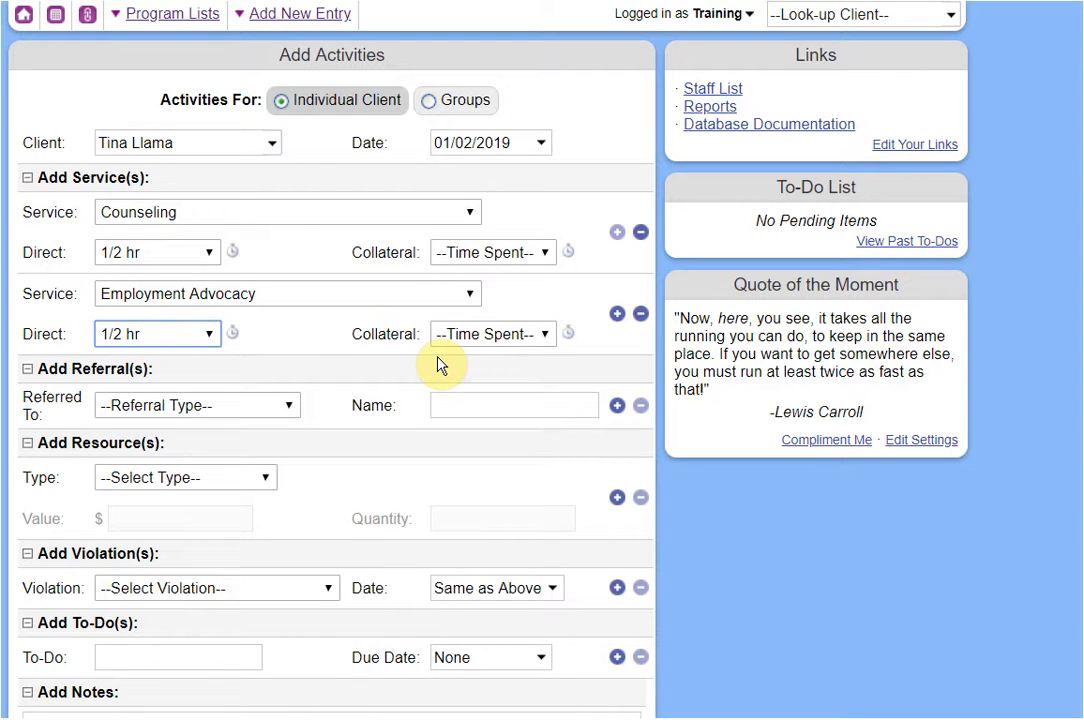
Add a third service, Financial Advocacy, with 1/4 hr direct and 1/2 hr collateral time.
click(617, 313)
click(228, 376)
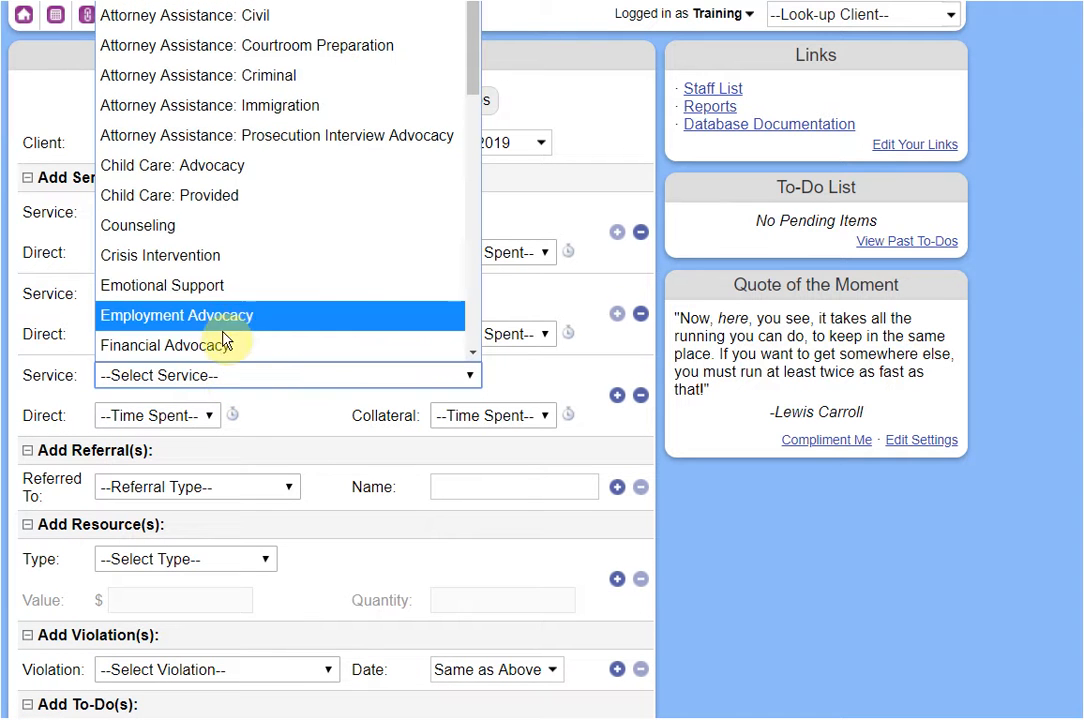
click(230, 345)
click(160, 416)
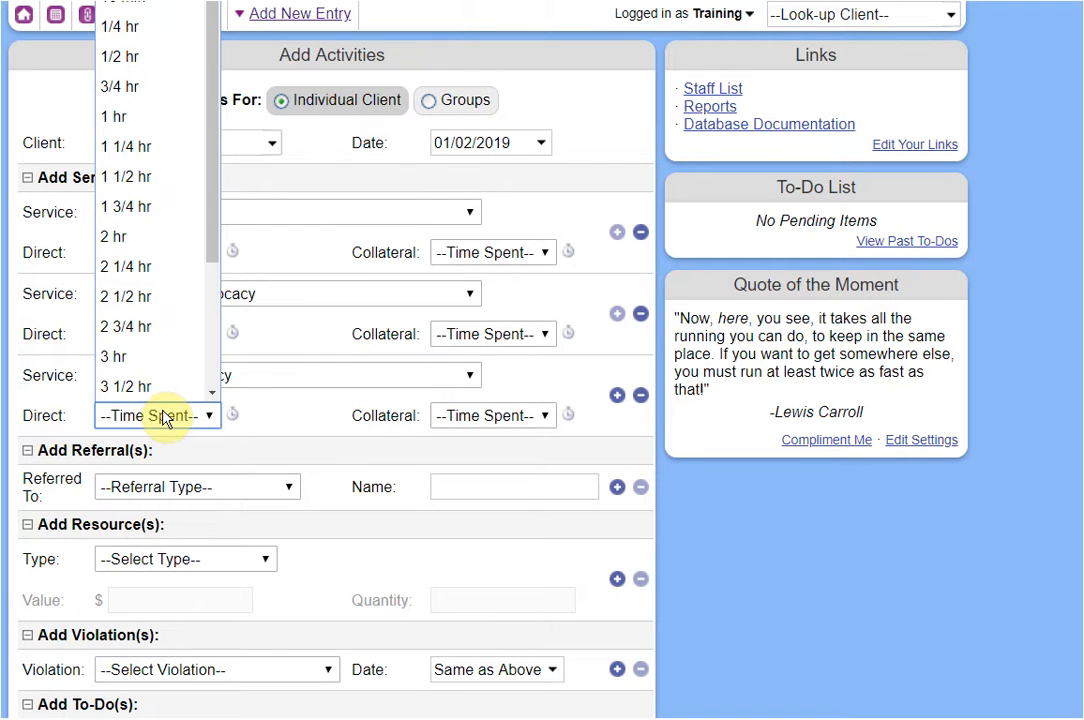
click(148, 26)
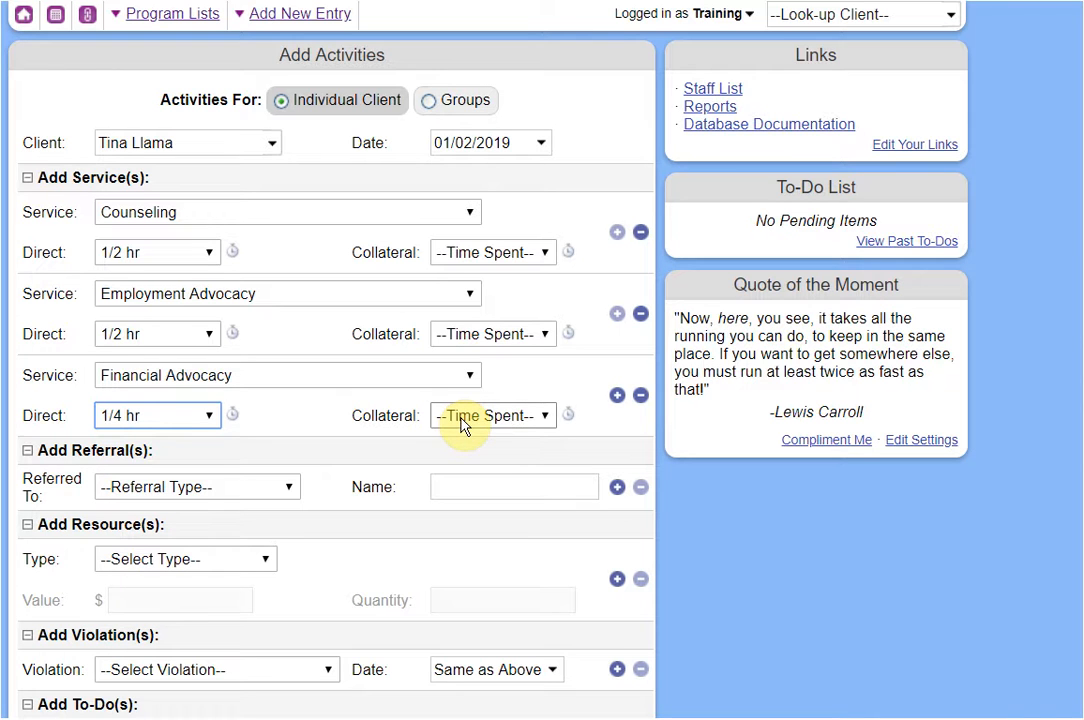
click(490, 415)
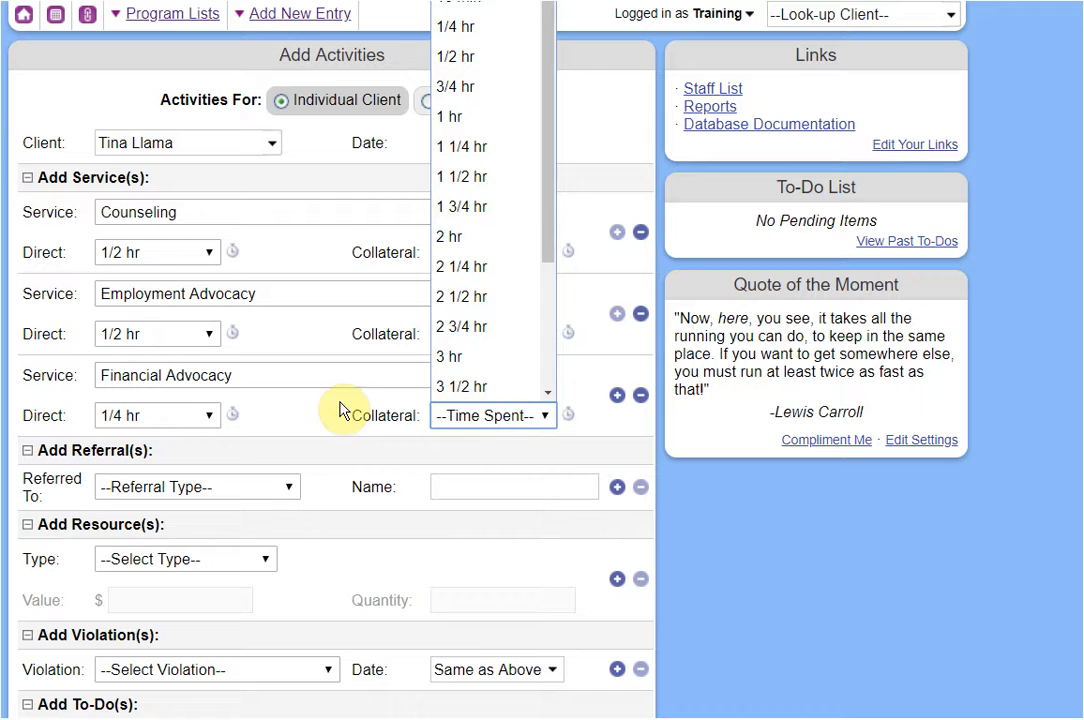
click(458, 82)
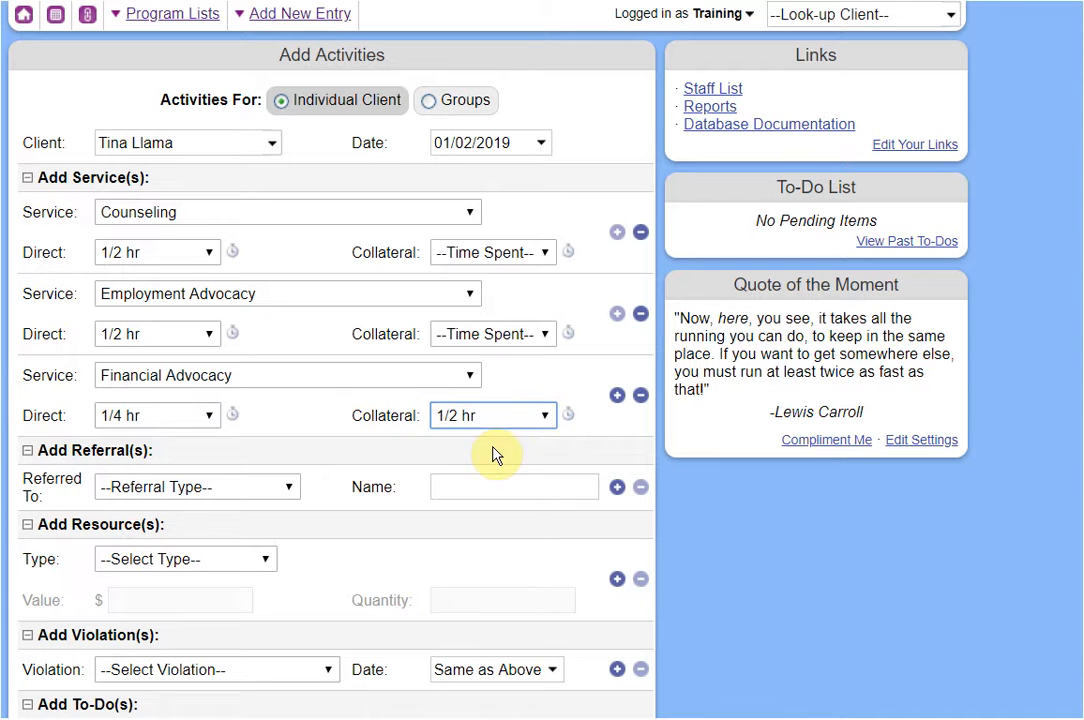
scroll(390, 420, down, 1)
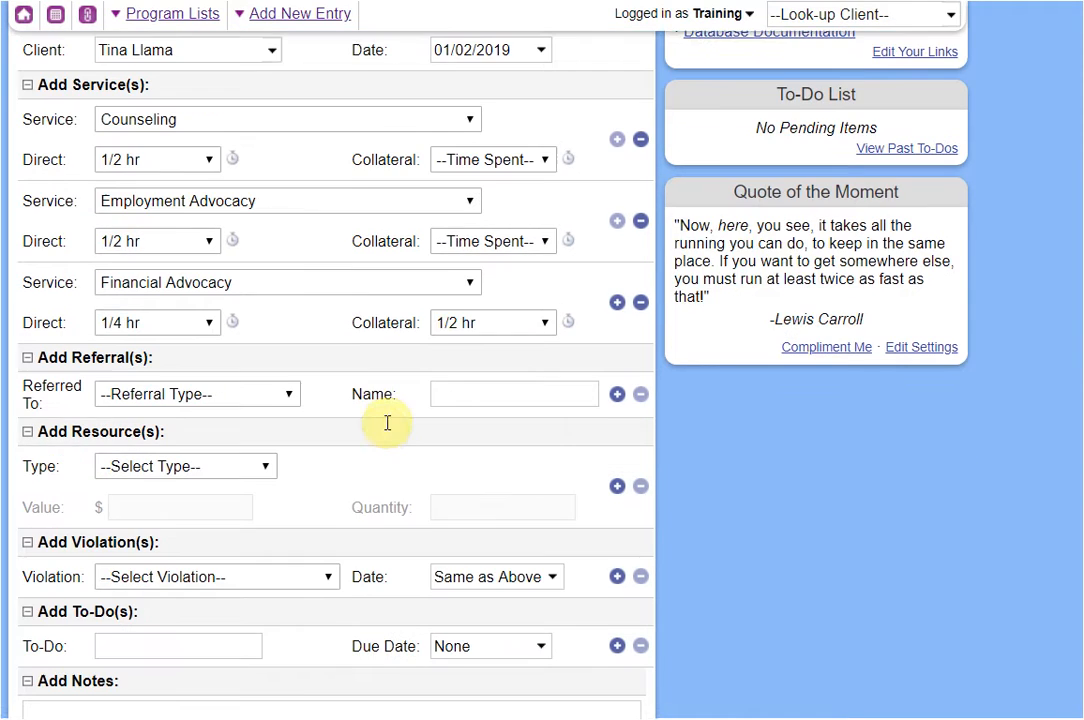
Add referrals to Alcohol Abuse and to Another DV/SA Shelter named 'ABC Shelter'.
click(276, 399)
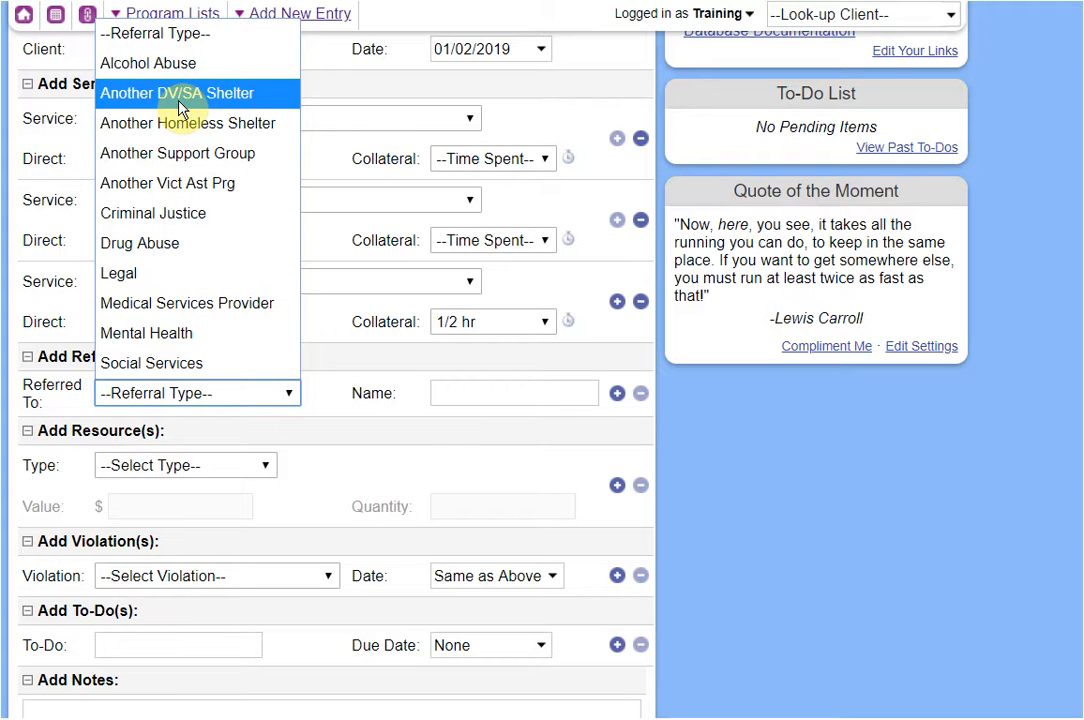
click(160, 64)
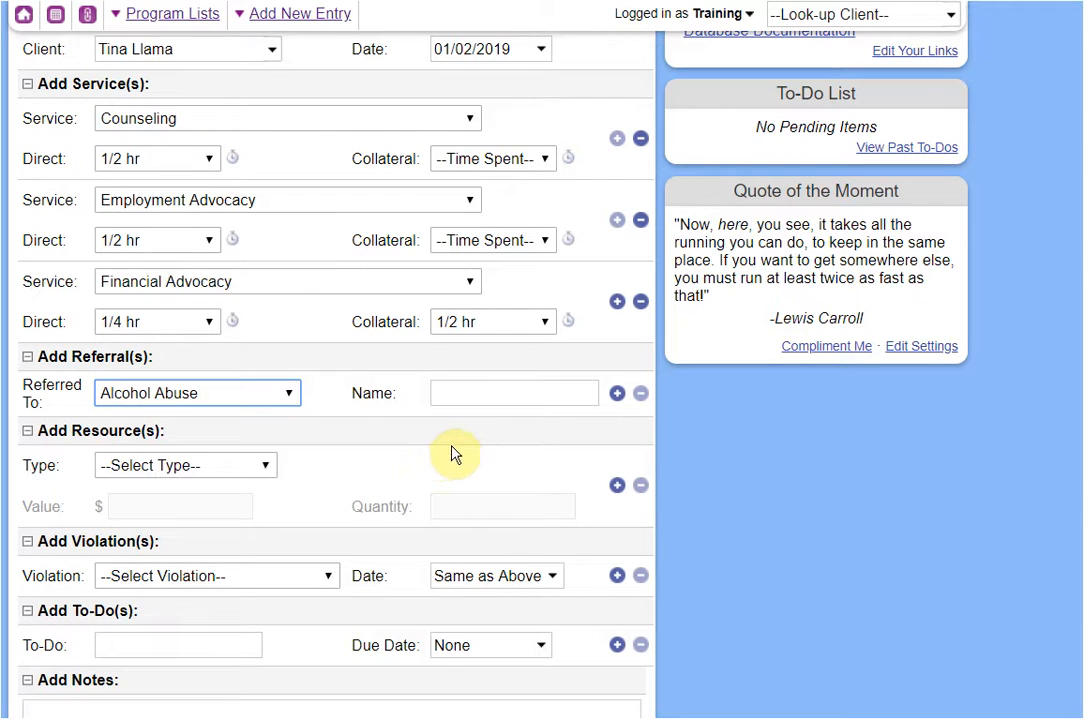
click(617, 393)
click(232, 440)
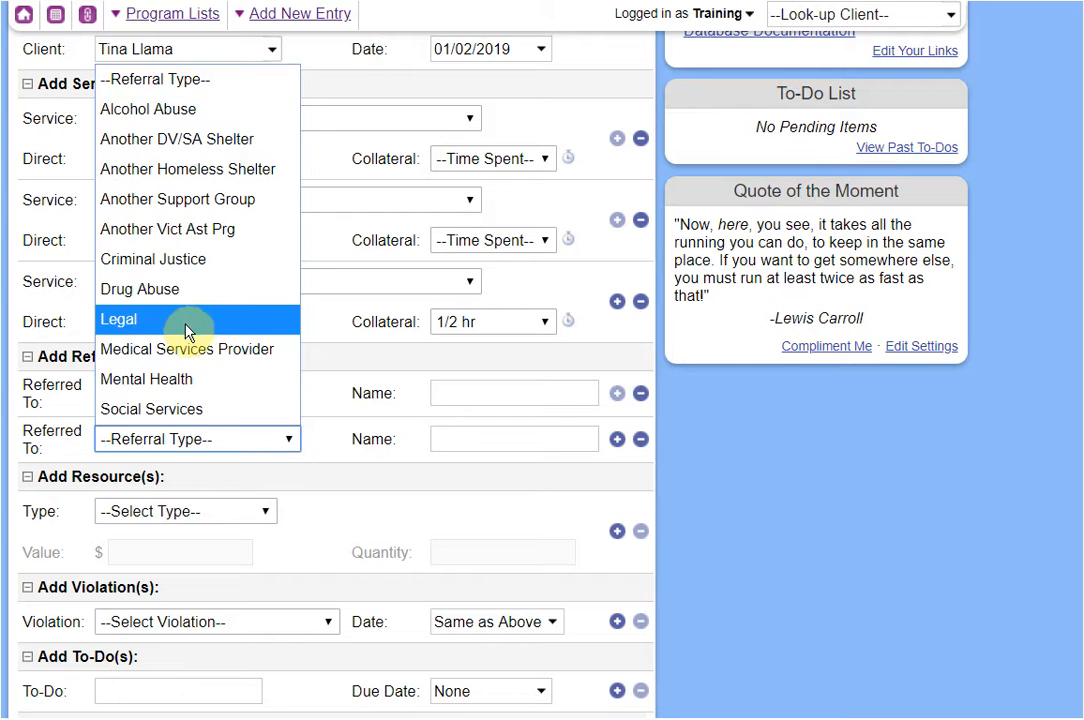
click(176, 139)
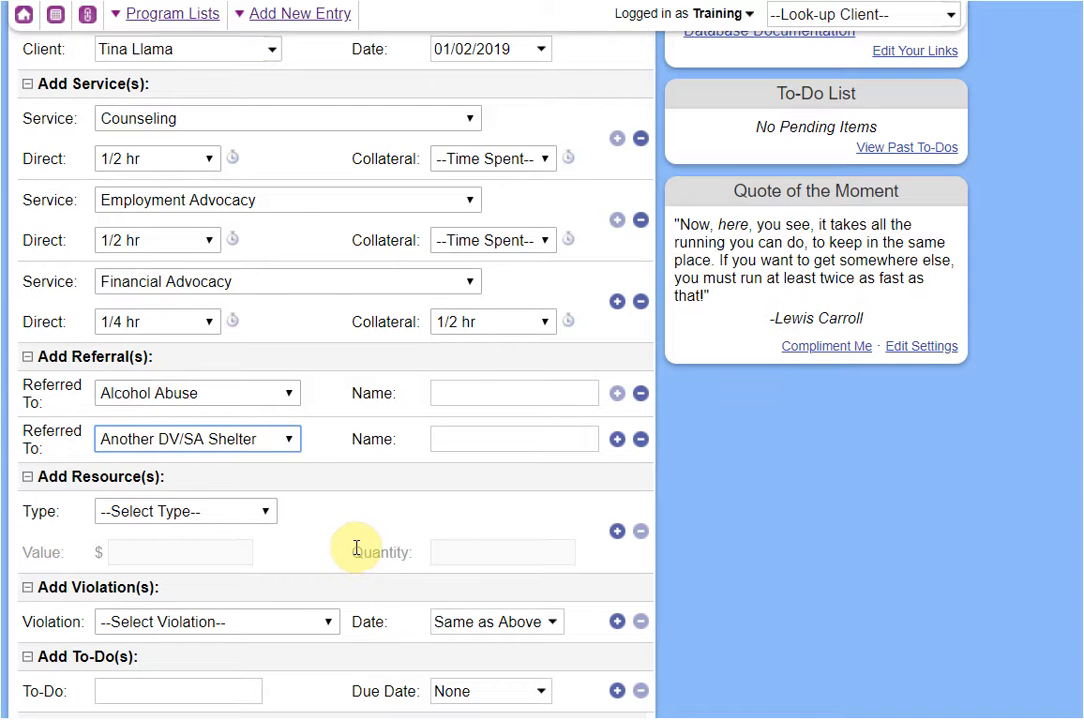
click(456, 396)
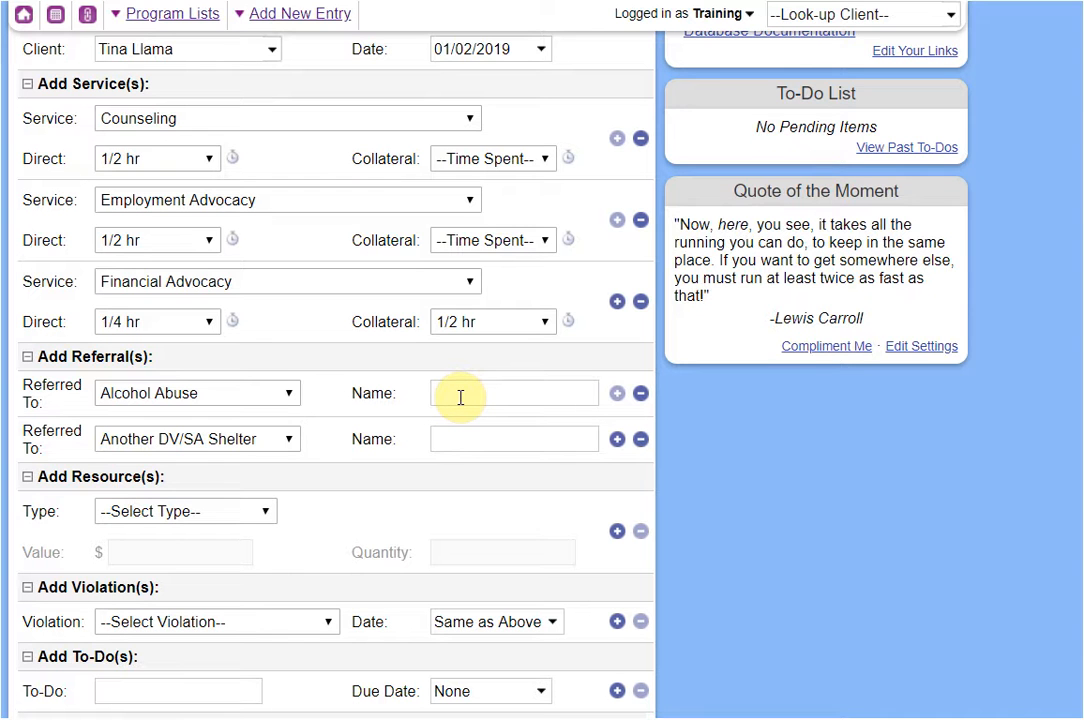
click(454, 430)
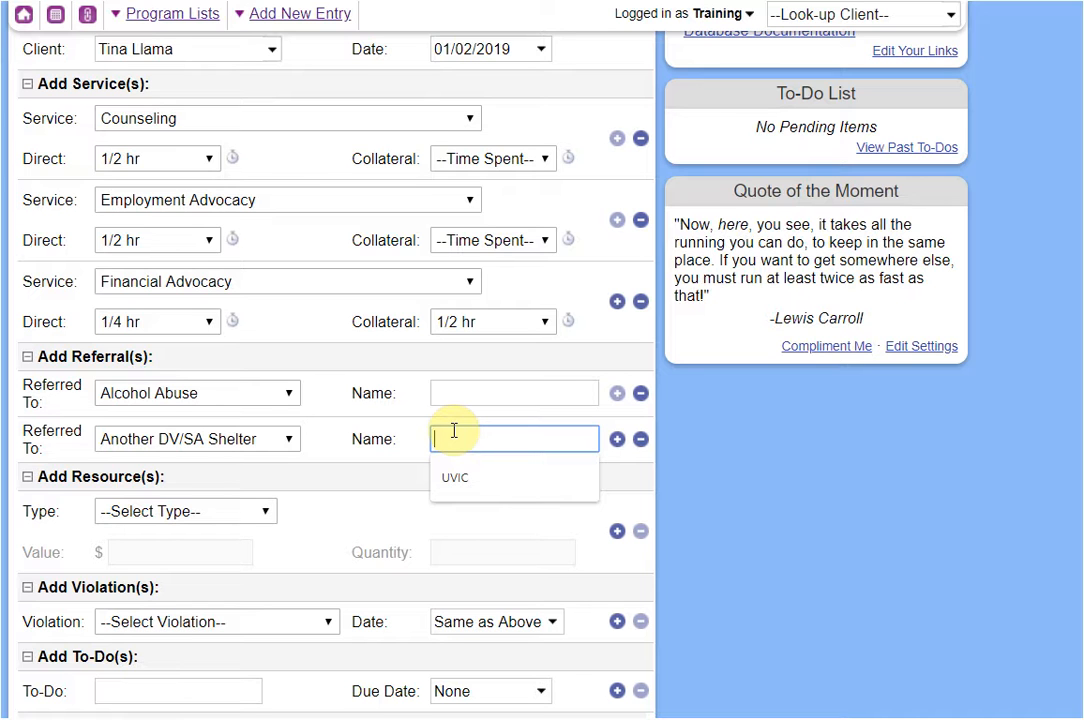
text(ABC)
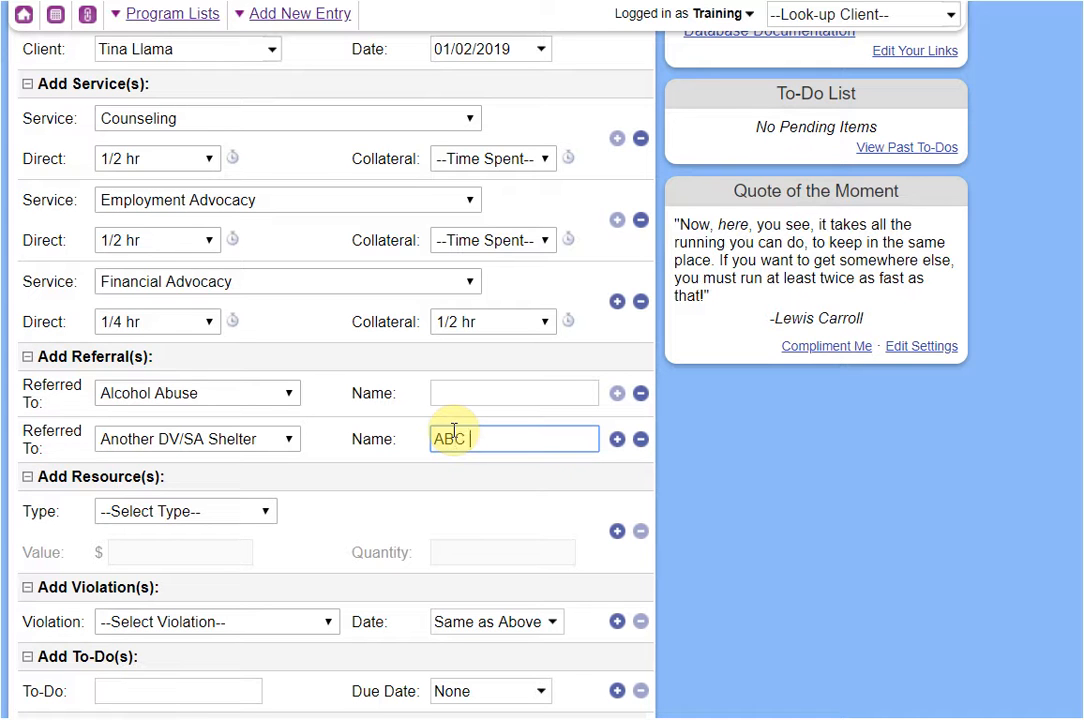
text( Shelter)
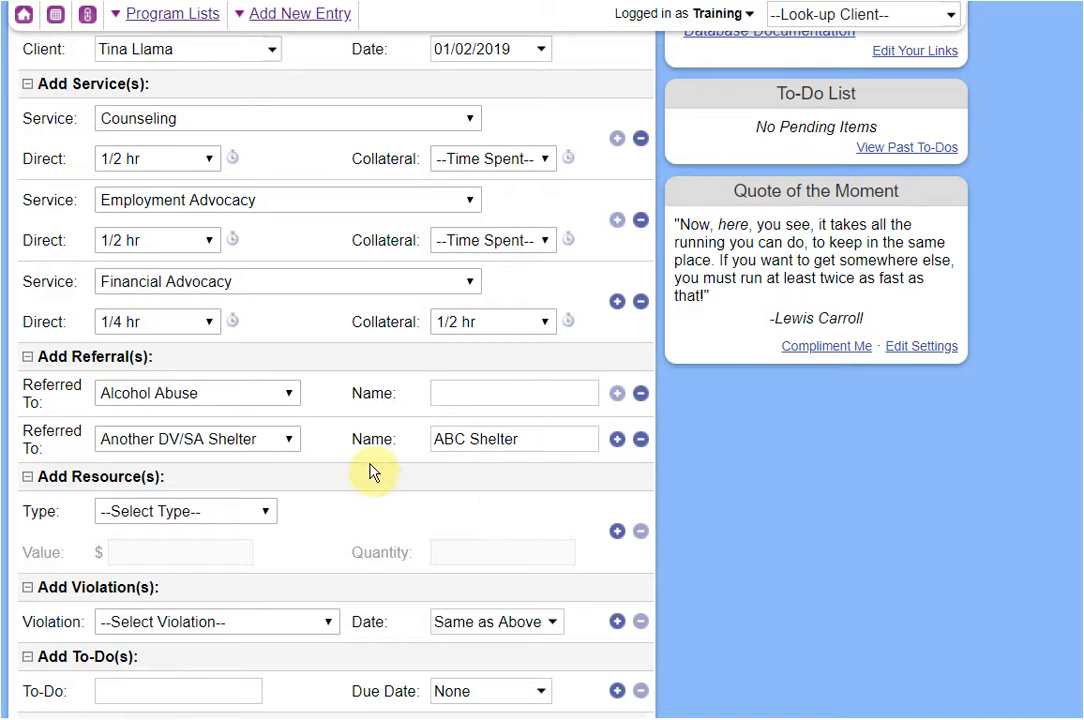
Record a Grocery gift card resource with a value of 40.
scroll(355, 478, down, 3)
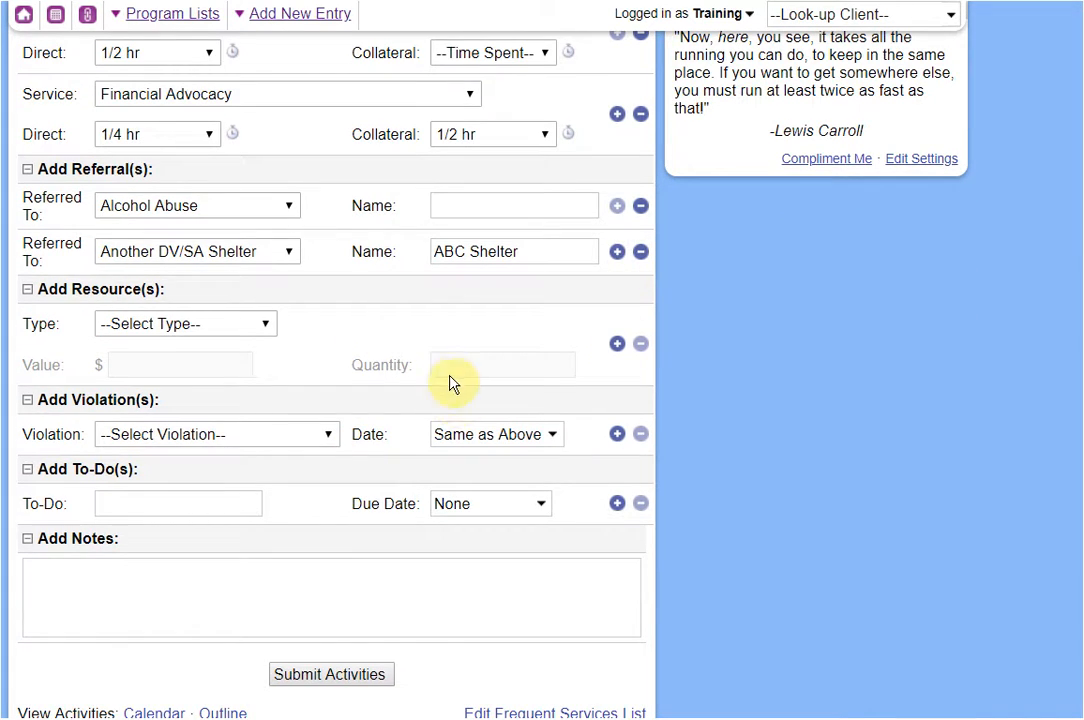
click(203, 330)
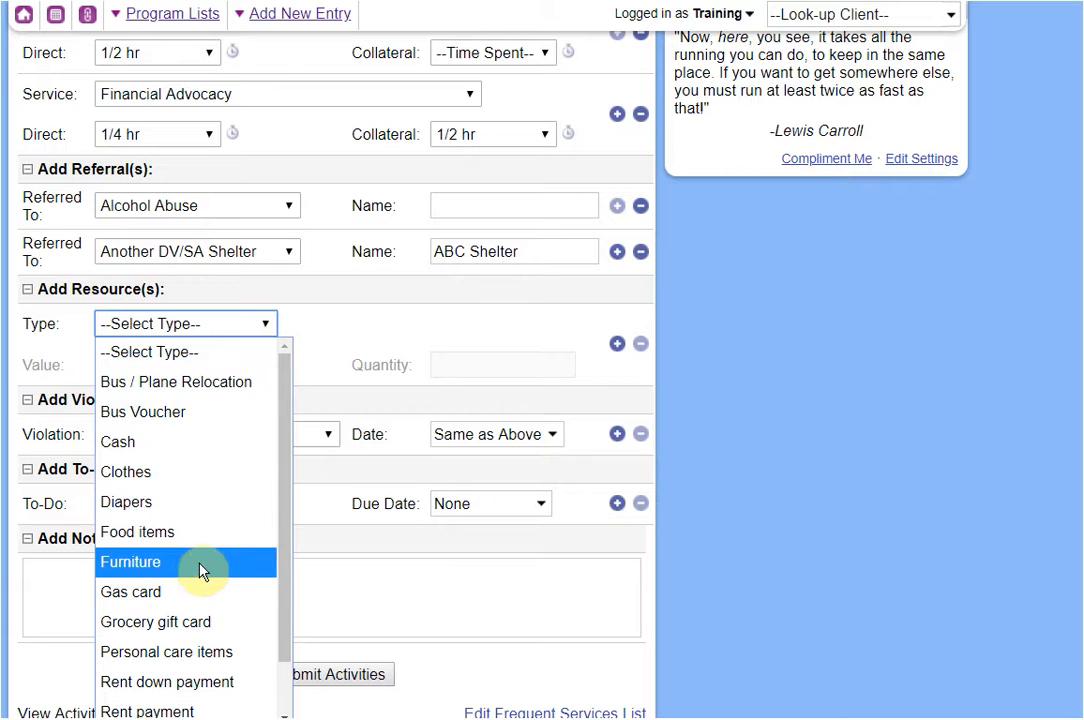
click(208, 621)
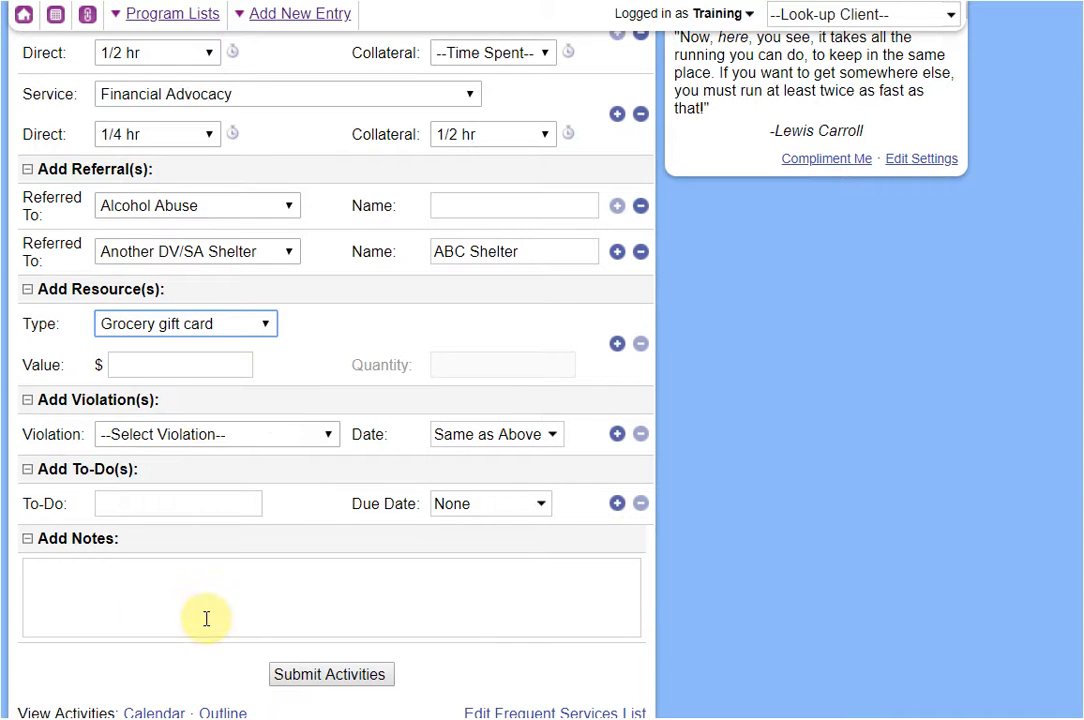
click(194, 368)
text(40)
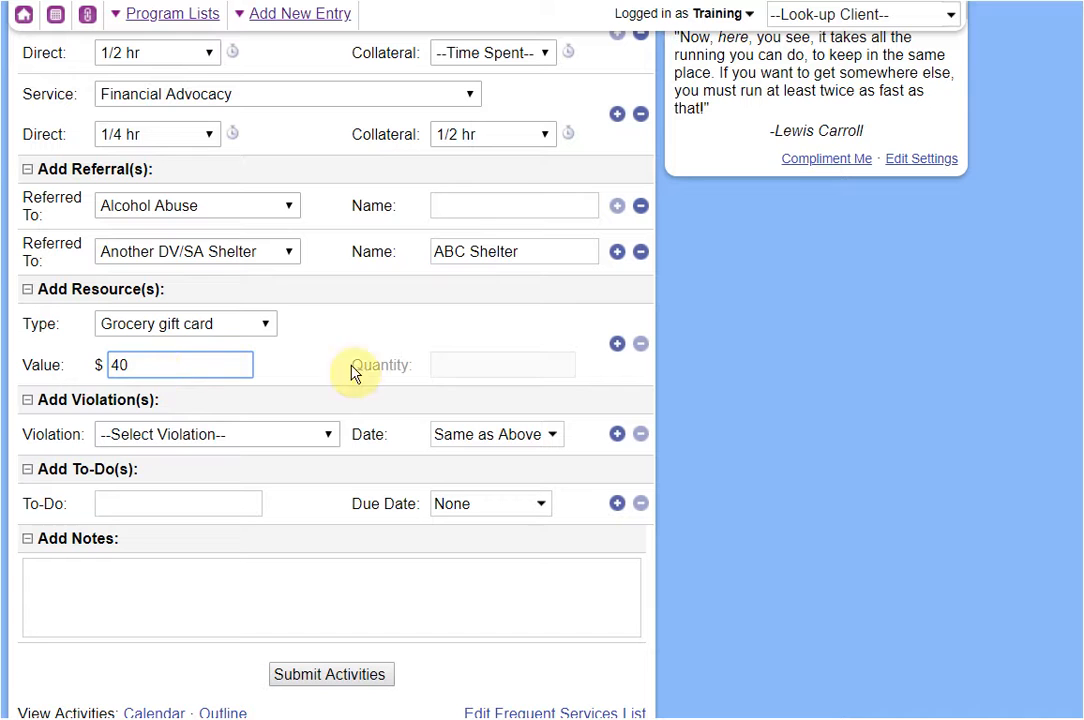
Add a second resource, Food items, with quantity 5.
click(617, 344)
click(147, 414)
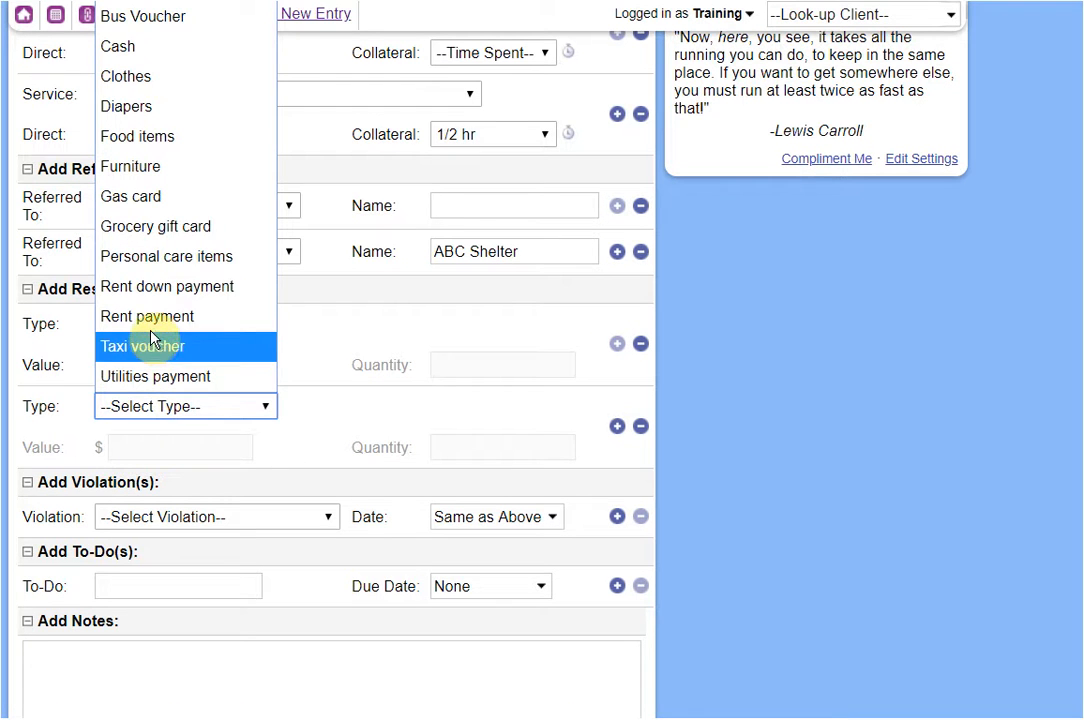
click(160, 140)
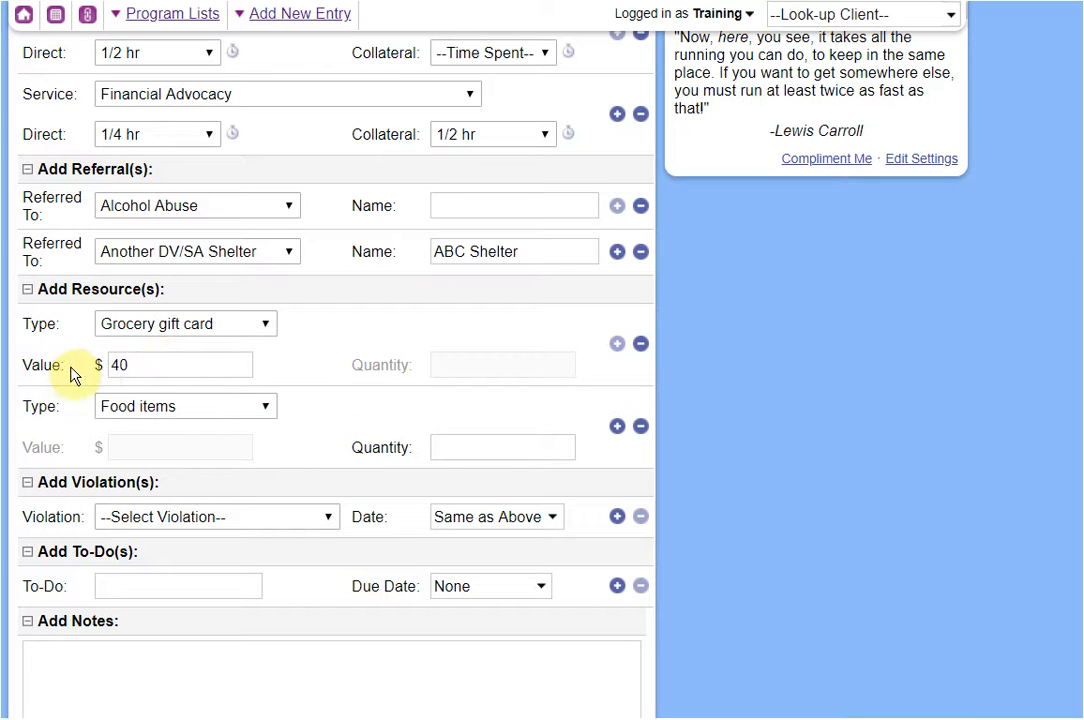
click(455, 452)
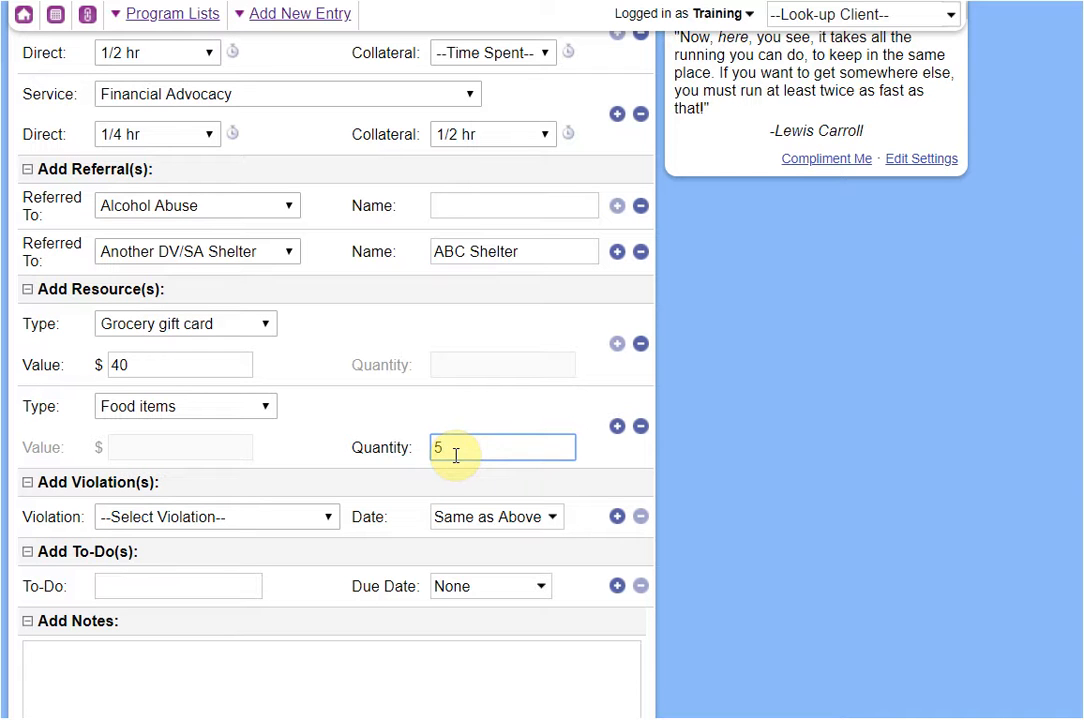
click(398, 429)
scroll(358, 482, down, 1)
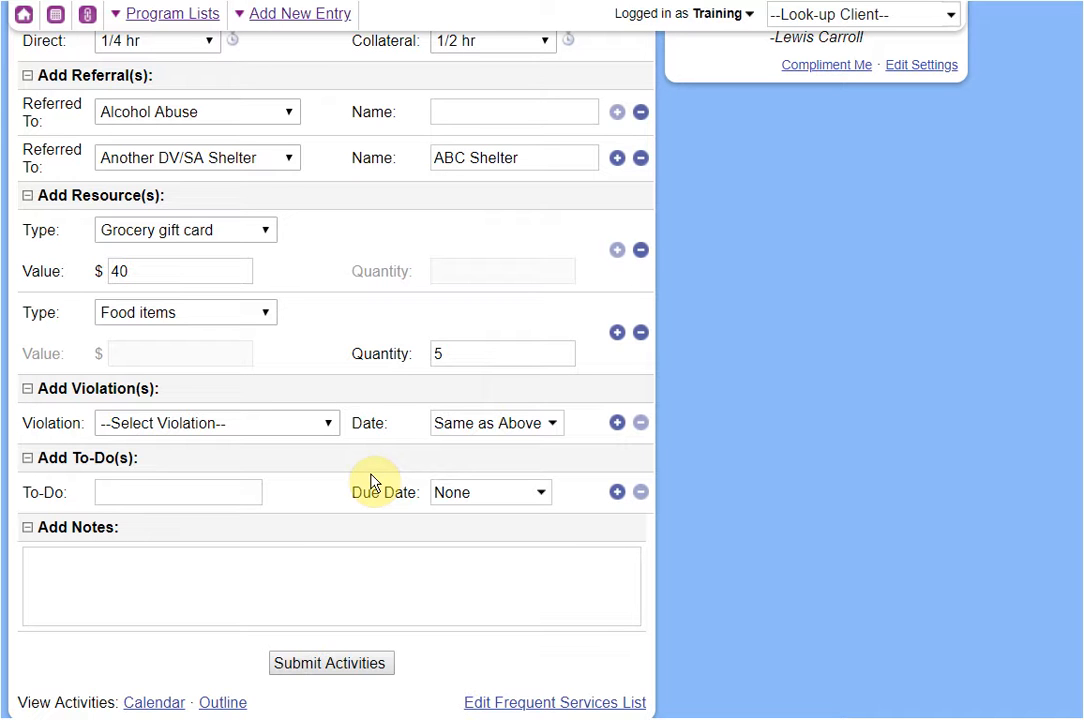
scroll(365, 428, down, 1)
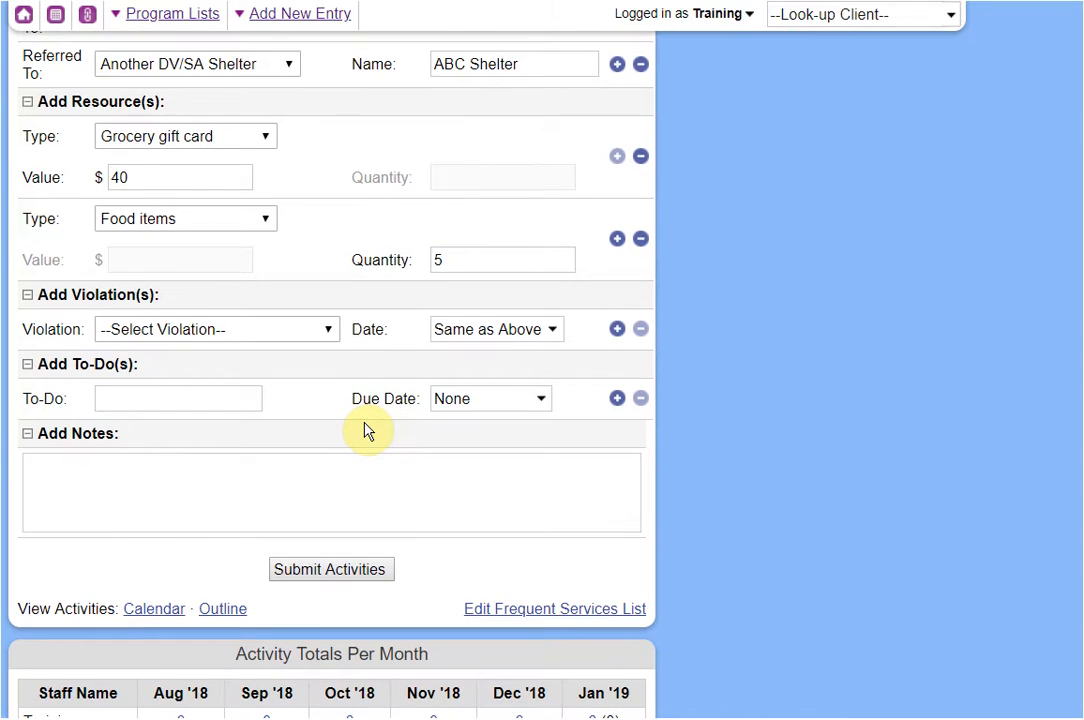
click(184, 336)
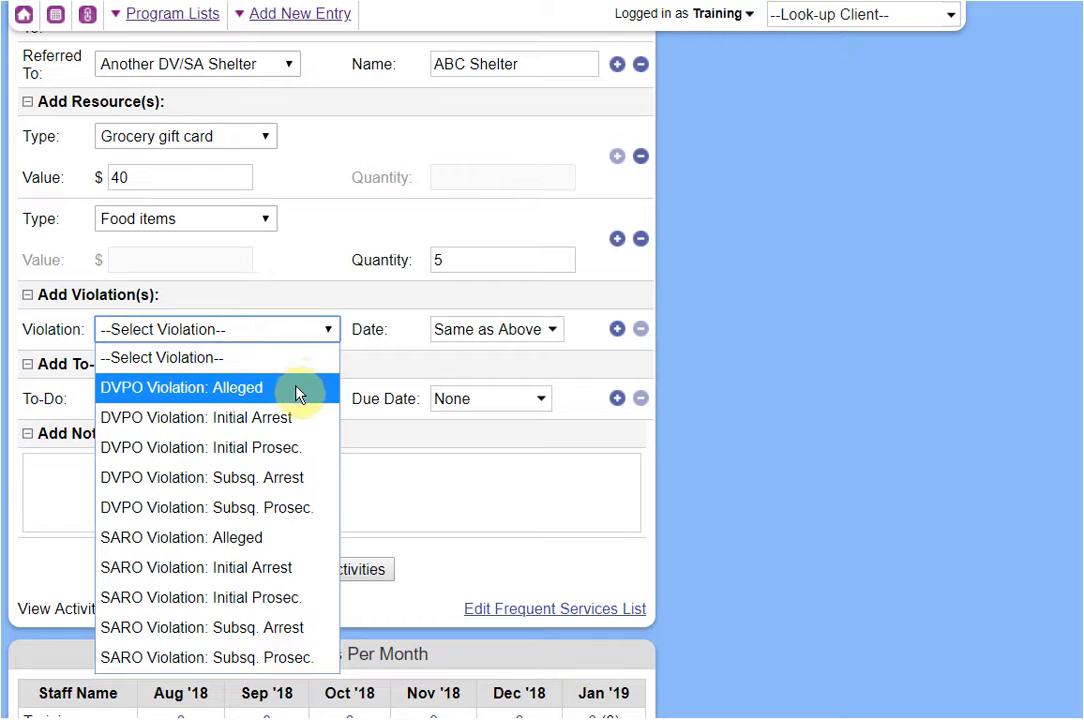
click(222, 394)
click(468, 329)
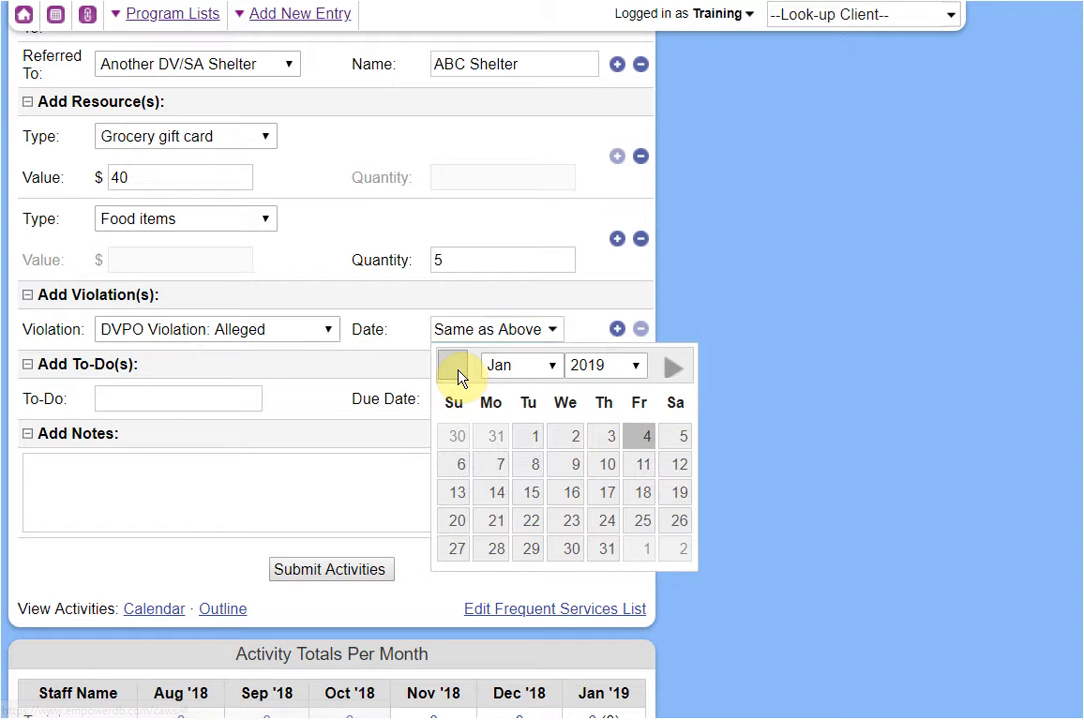
click(458, 370)
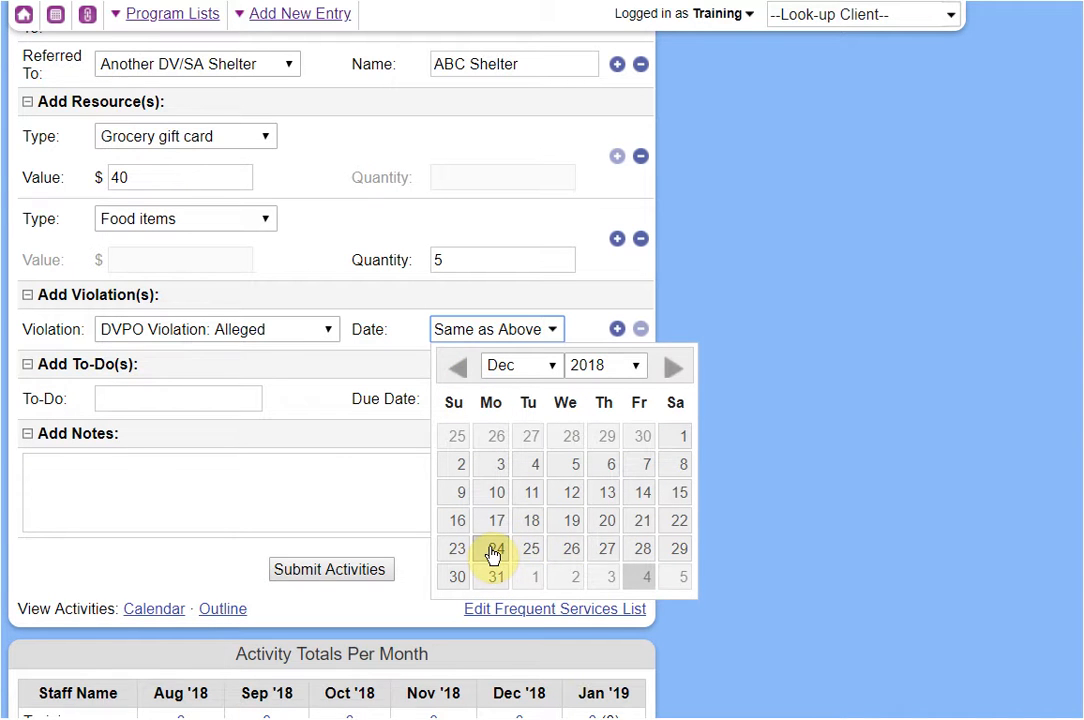
click(494, 554)
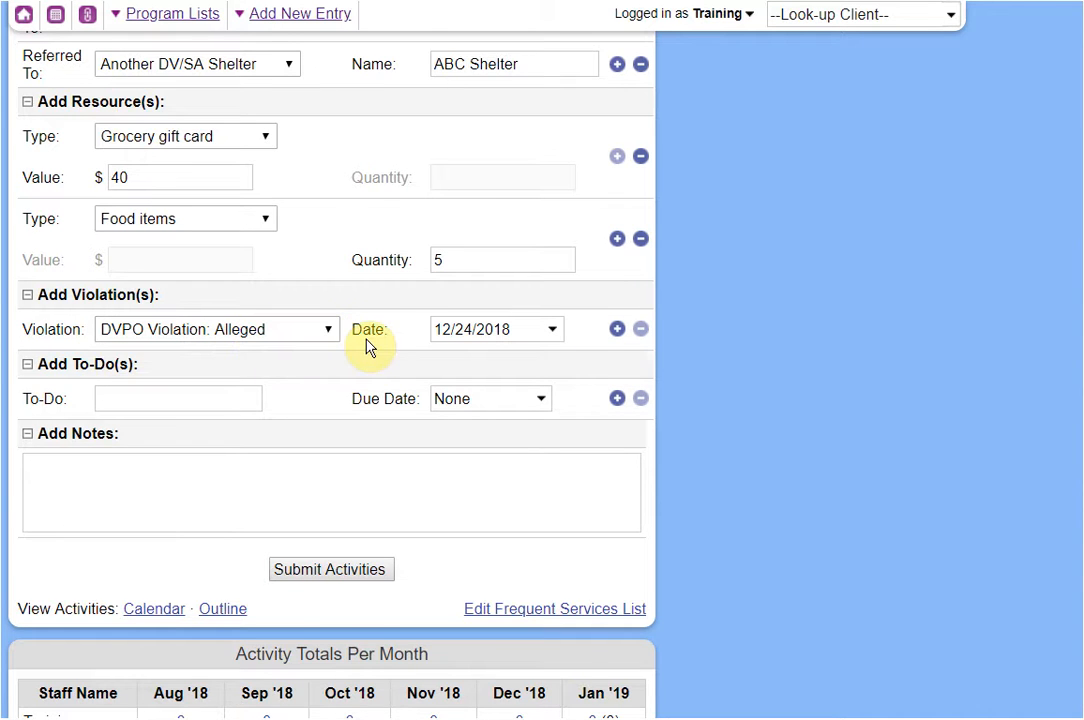
scroll(367, 346, up, 3)
scroll(370, 365, down, 1)
scroll(370, 372, down, 1)
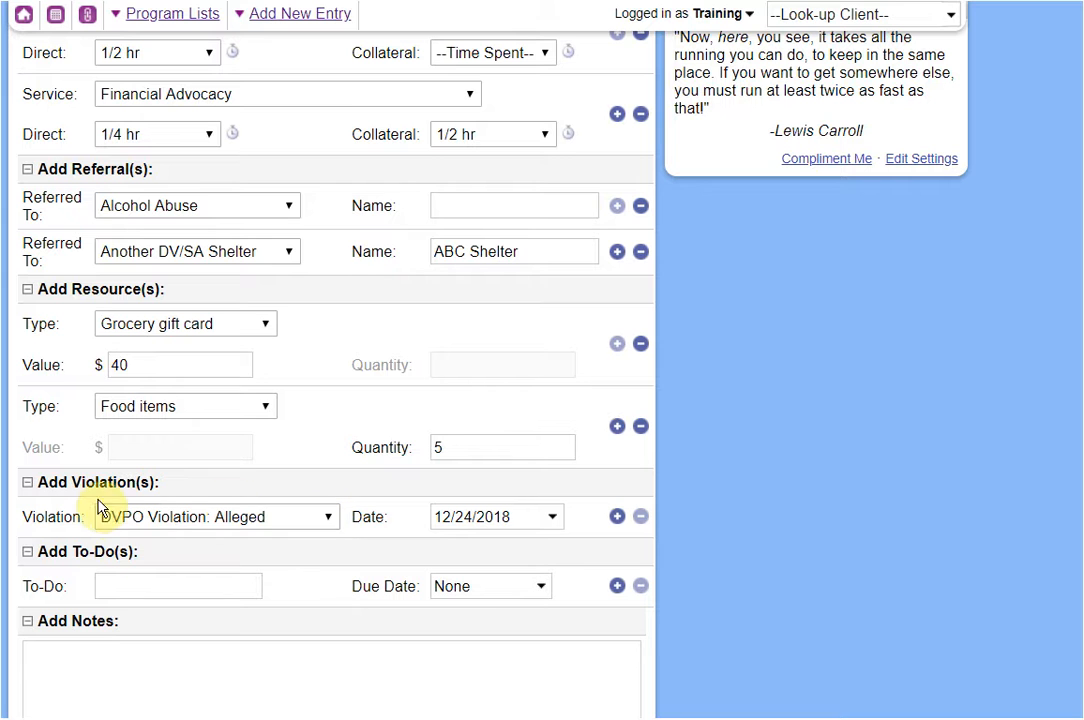
scroll(92, 210, up, 1)
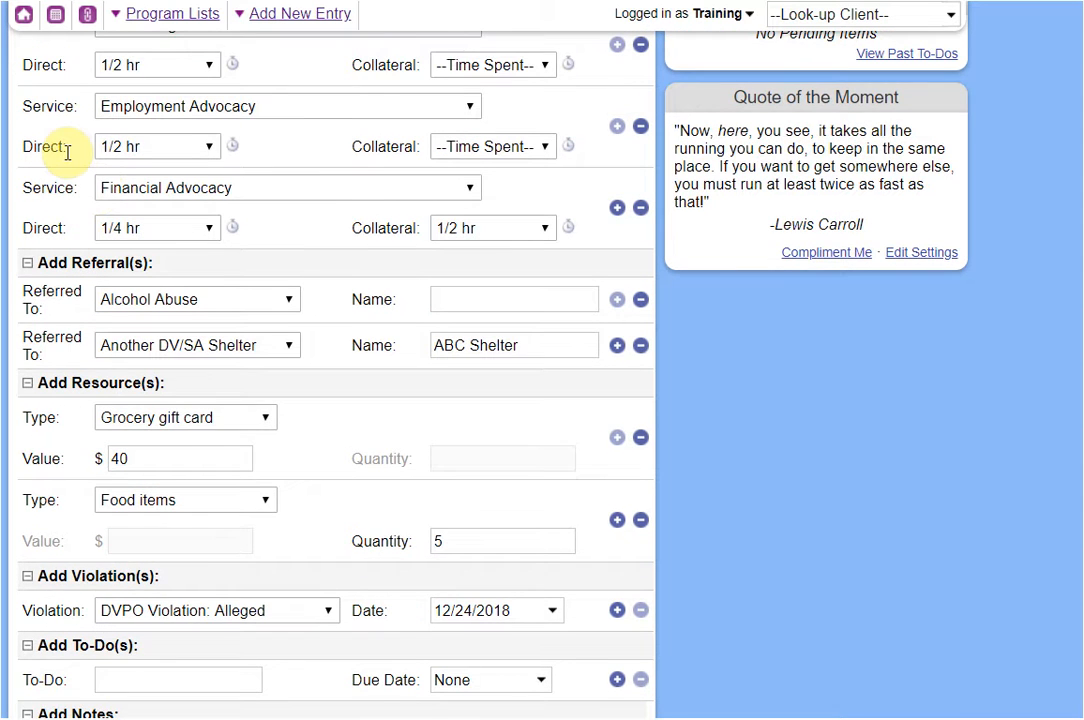
scroll(55, 152, up, 1)
scroll(73, 416, down, 2)
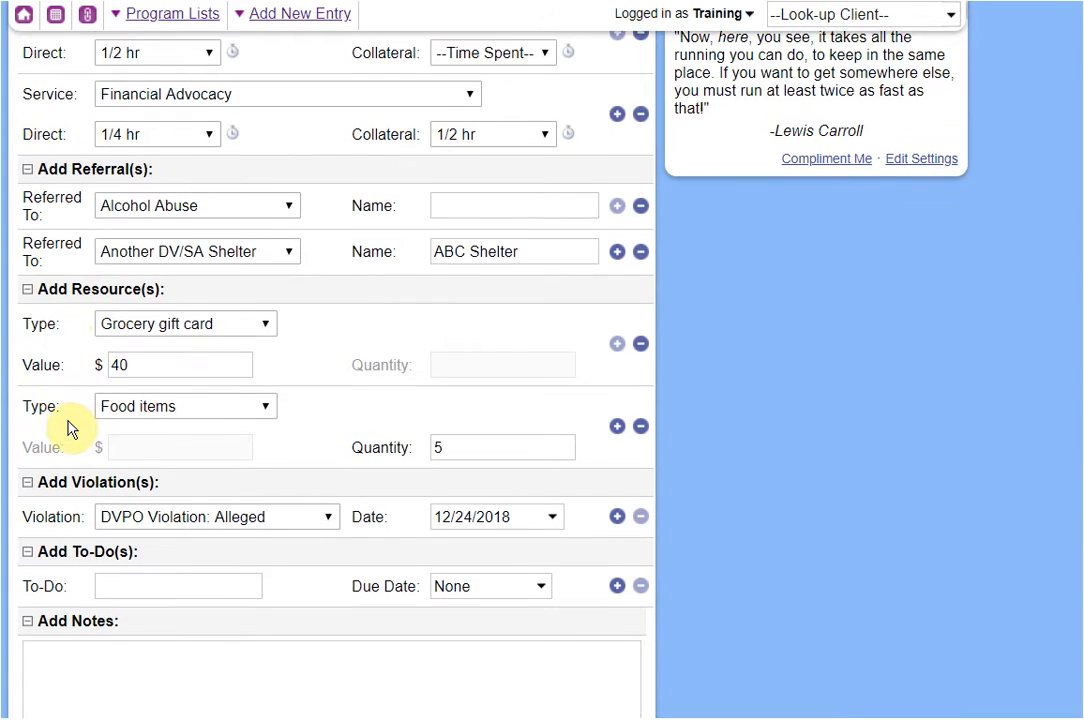
scroll(70, 428, down, 1)
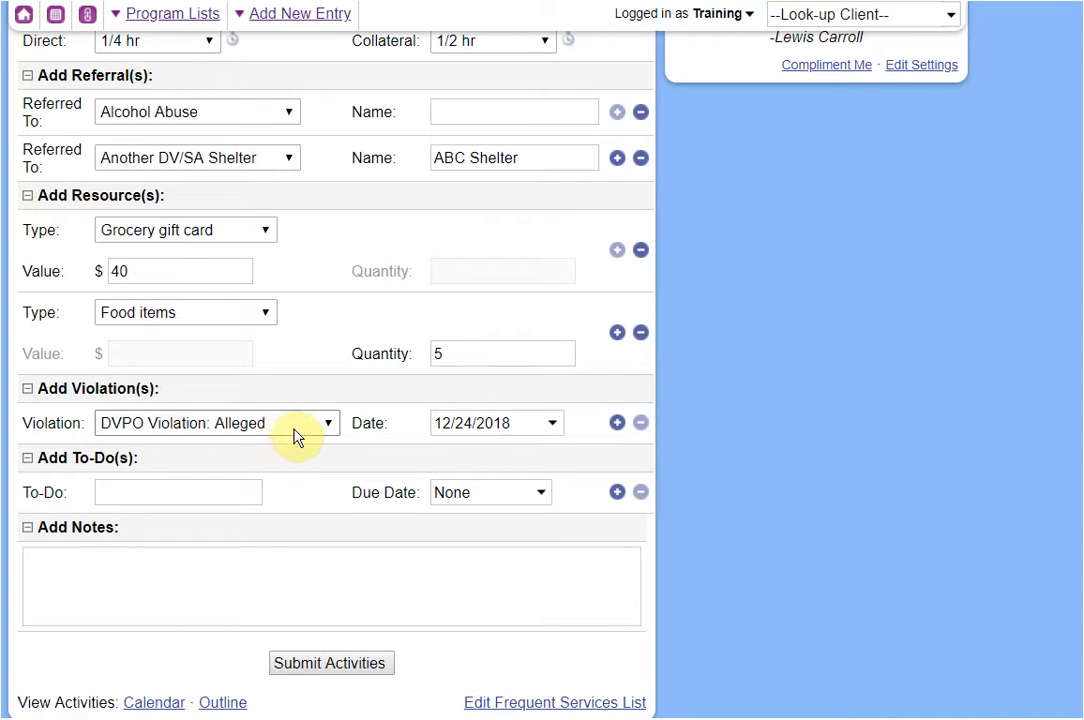
scroll(369, 423, down, 1)
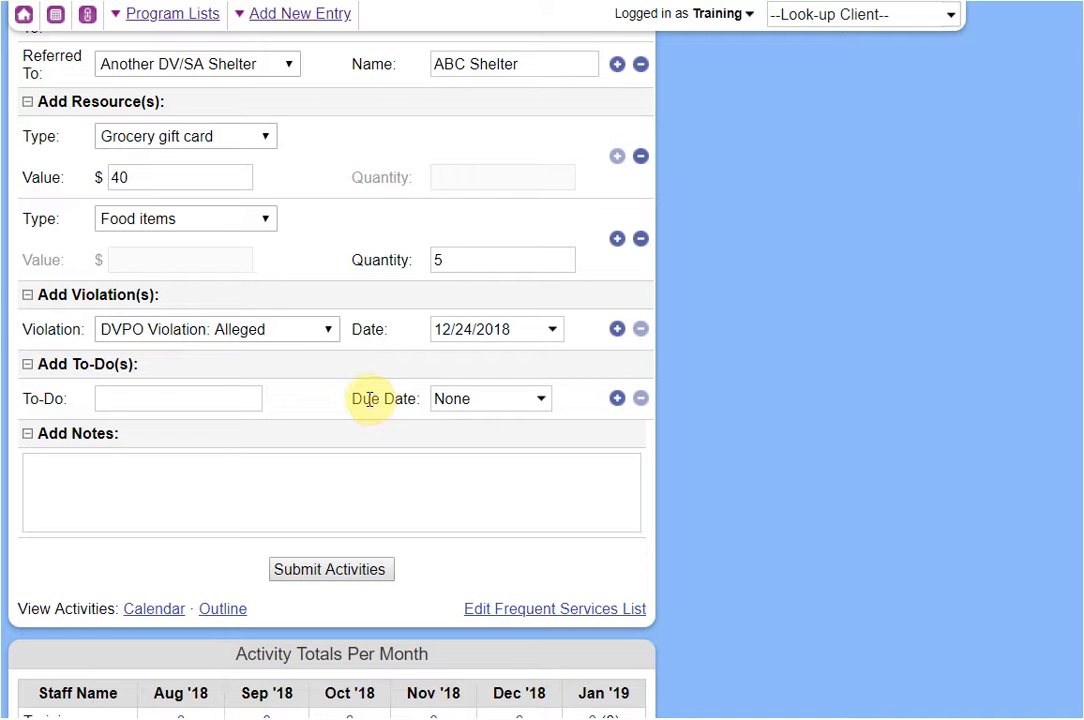
Add the to-do 'Check in about the thing' due 01/11/2019.
click(230, 400)
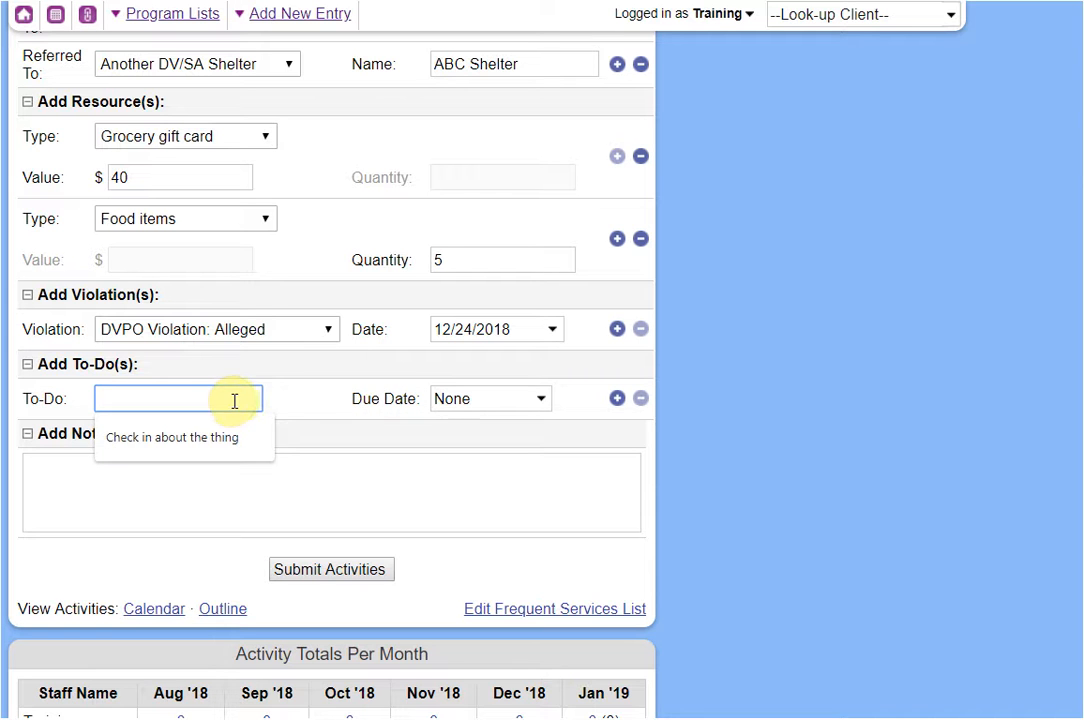
click(226, 439)
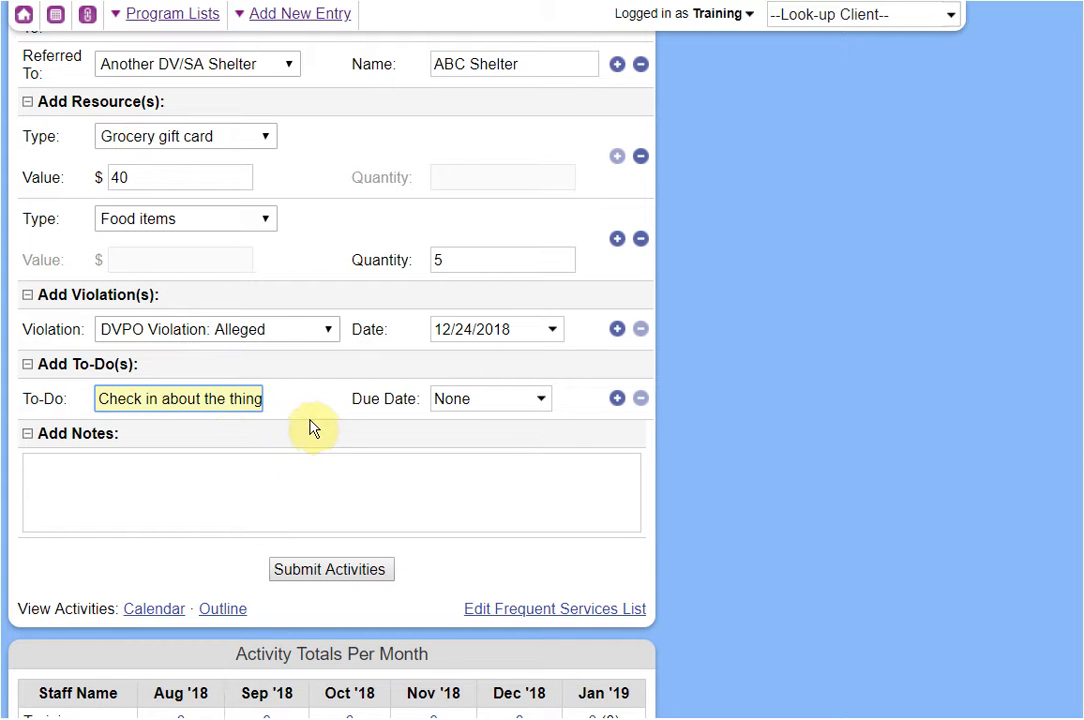
click(440, 398)
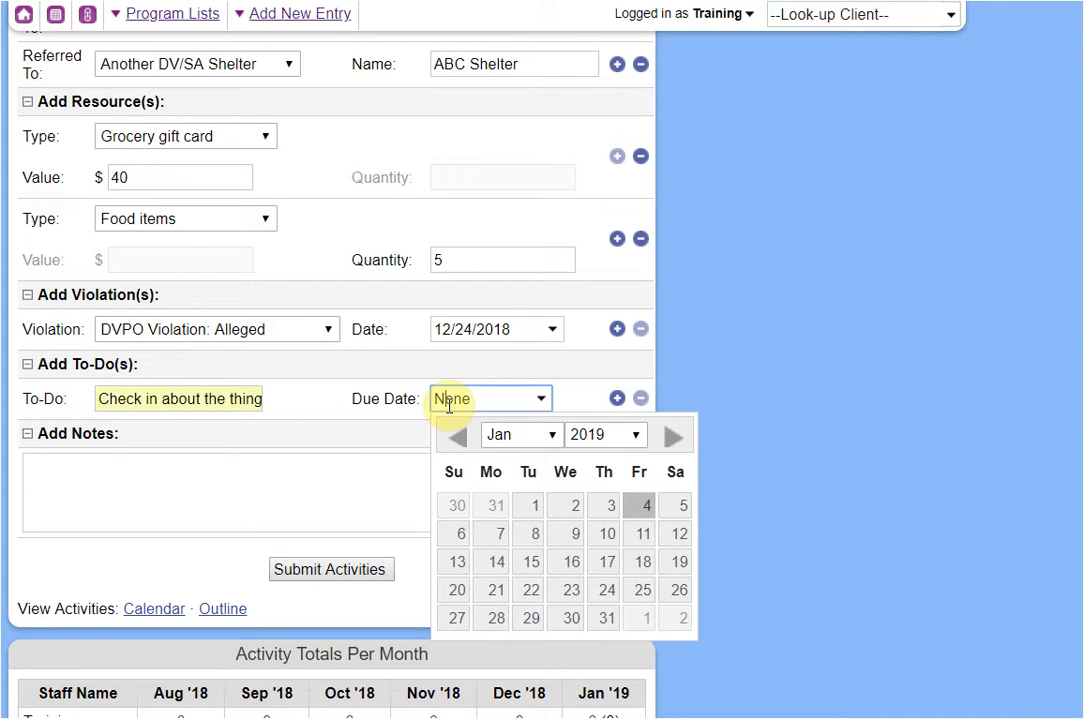
click(635, 535)
Enter 'some notes' in the Add Notes box.
scroll(845, 497, up, 4)
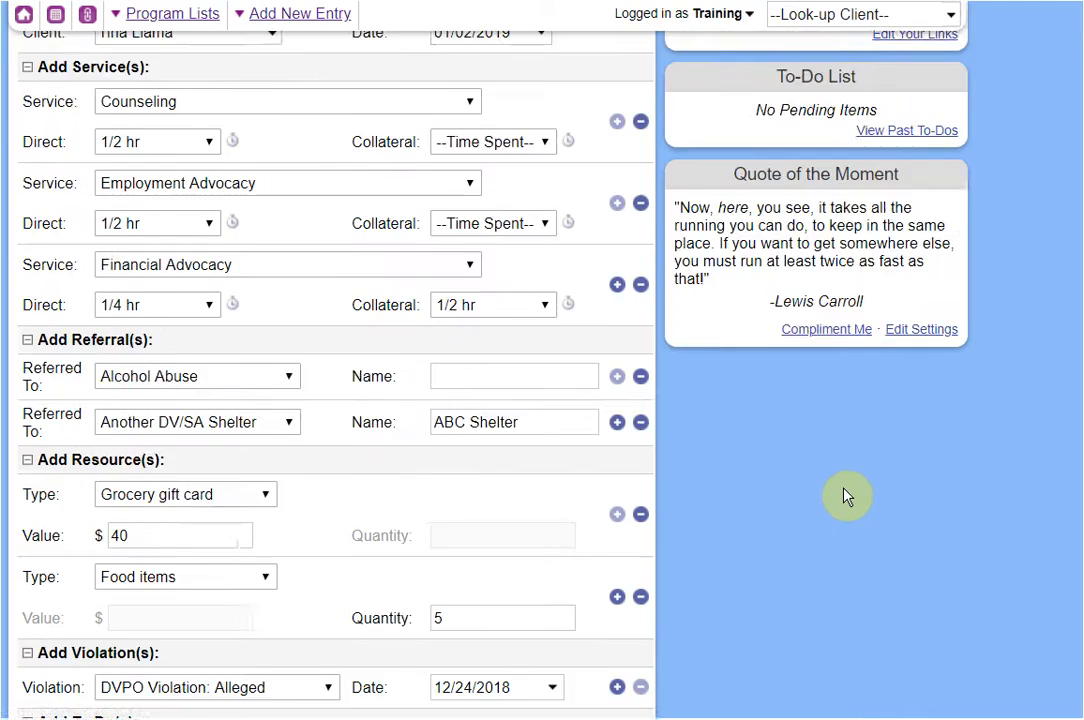
scroll(845, 497, up, 2)
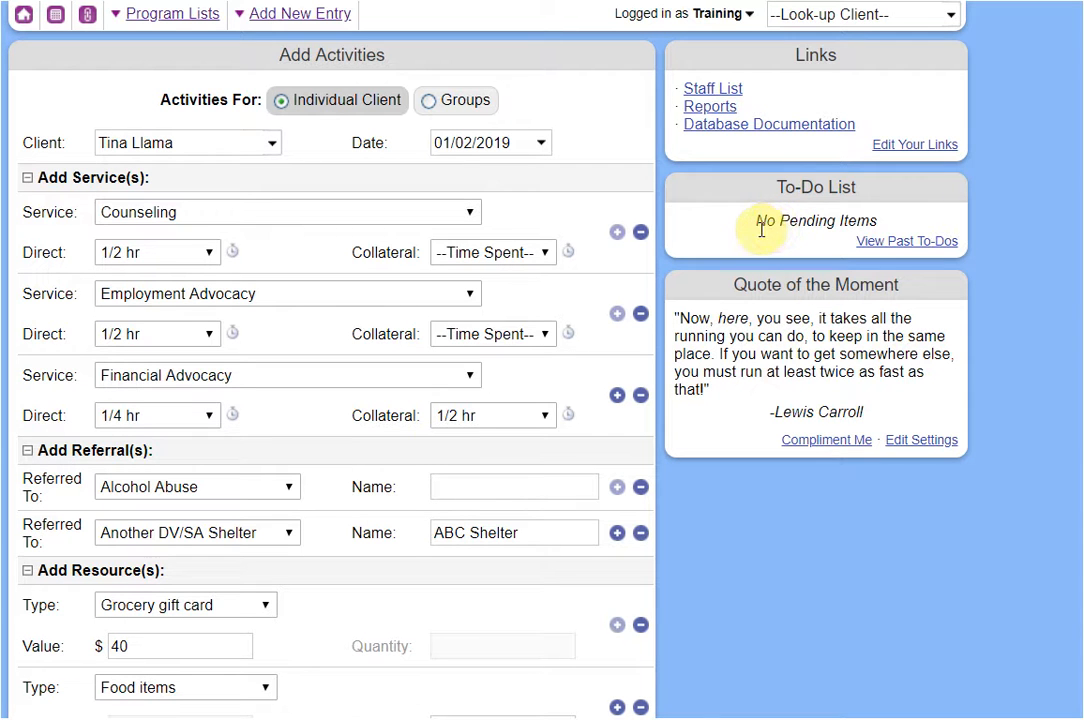
scroll(704, 267, down, 1)
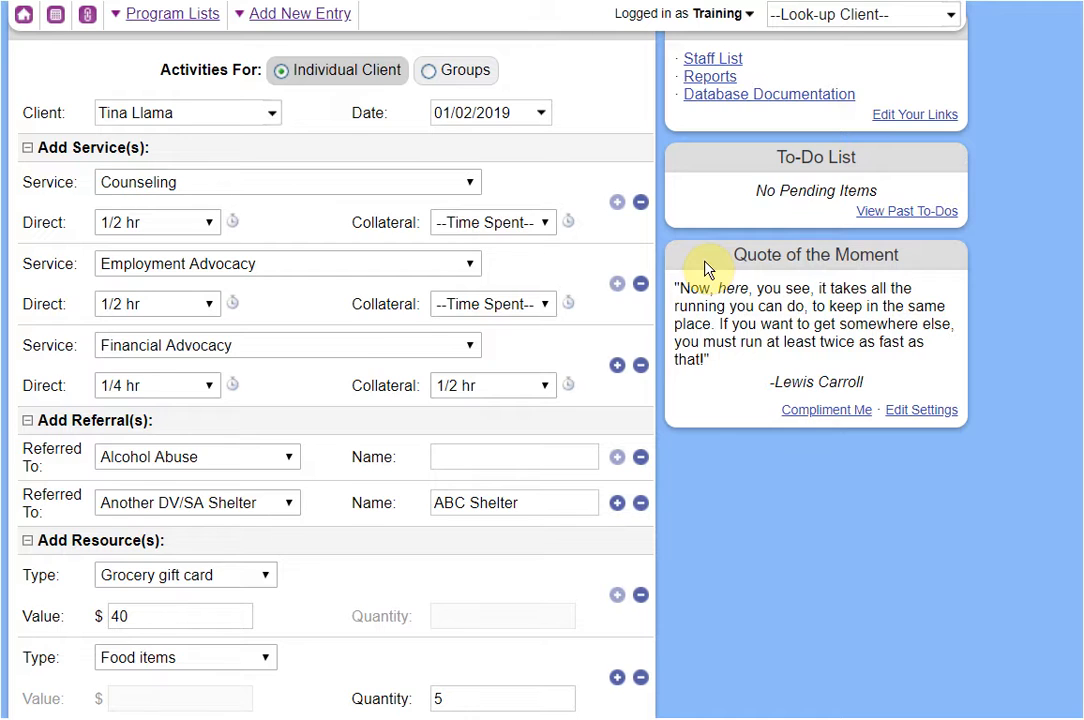
scroll(707, 266, down, 5)
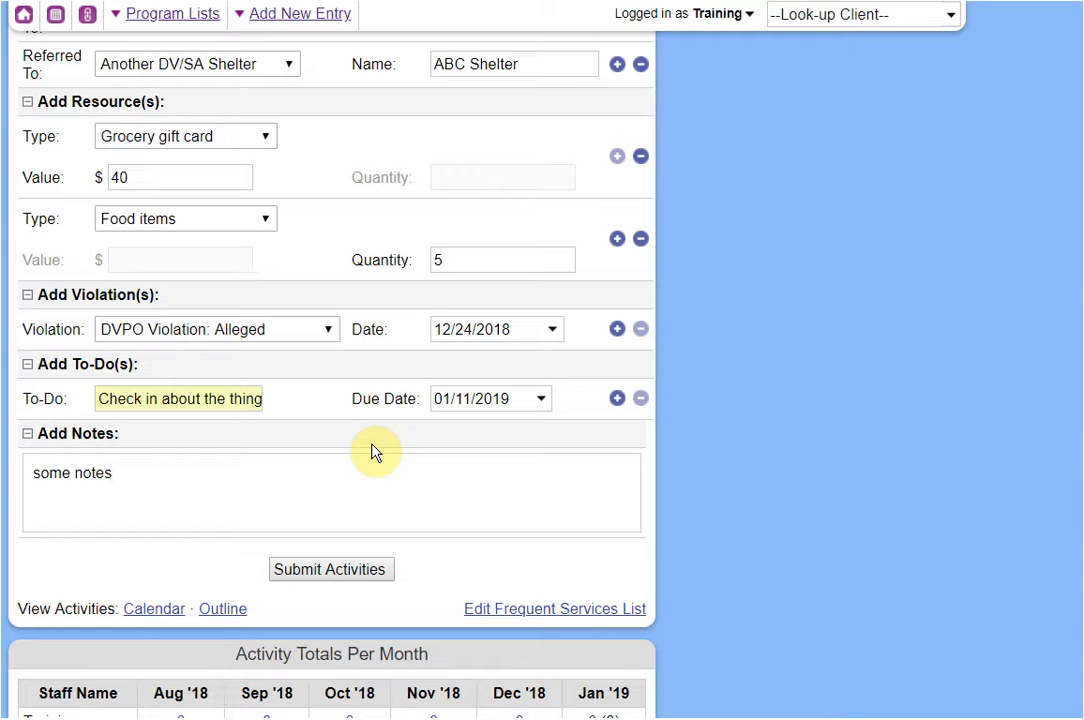
scroll(353, 416, up, 4)
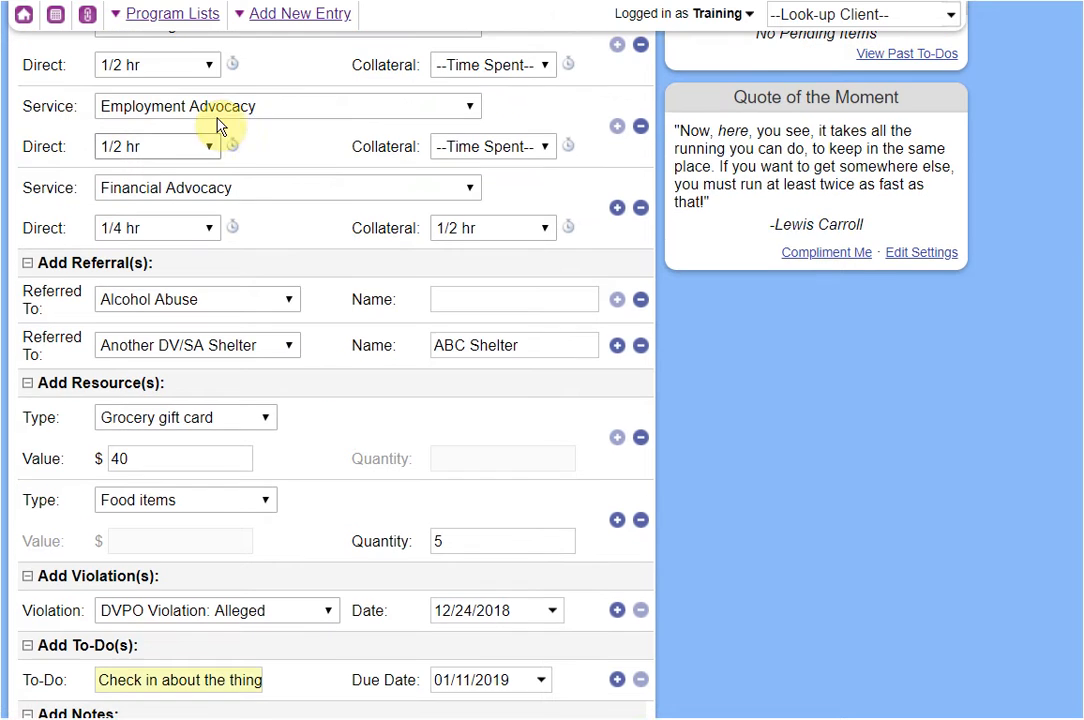
scroll(277, 234, up, 1)
scroll(278, 247, down, 4)
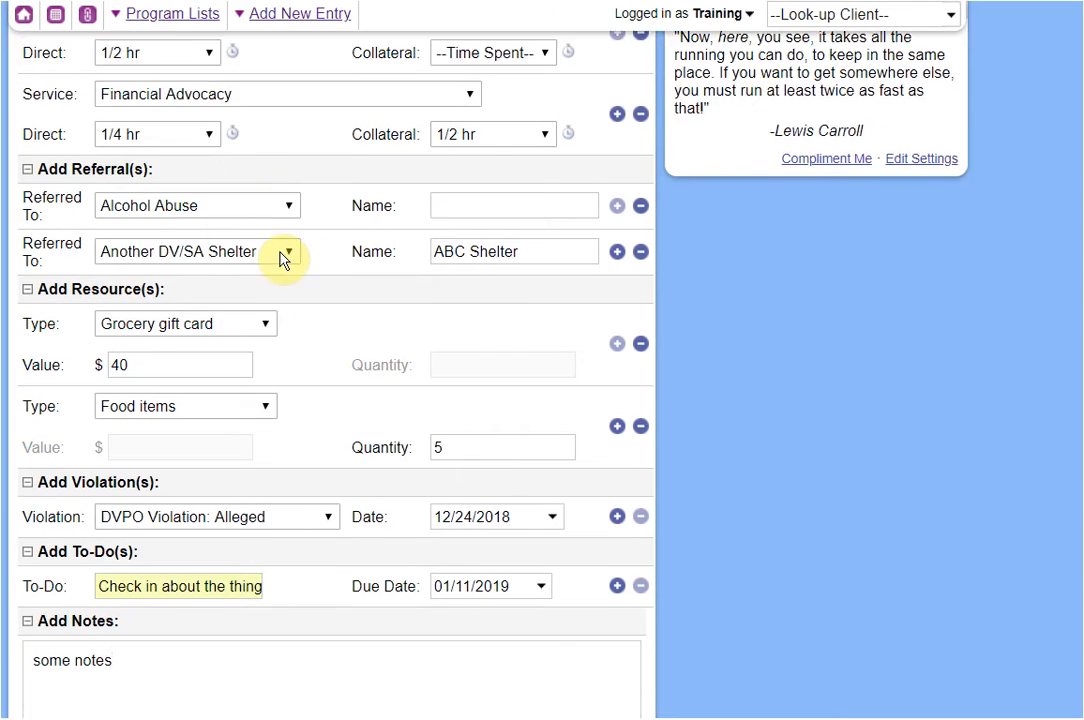
scroll(376, 373, down, 2)
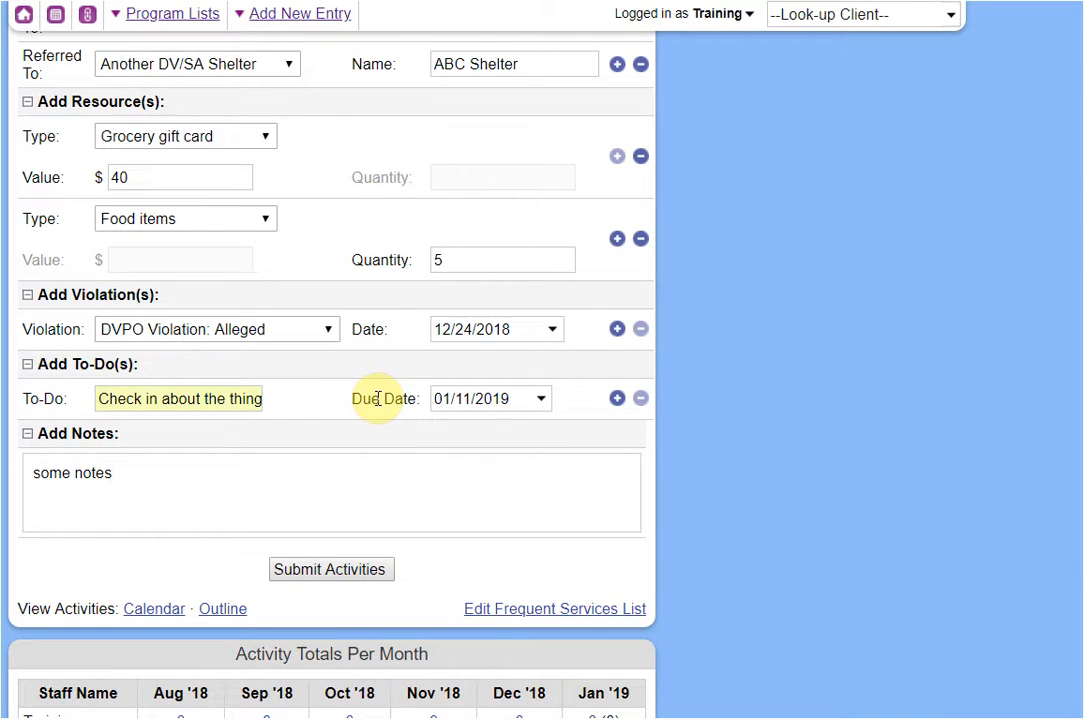
click(374, 463)
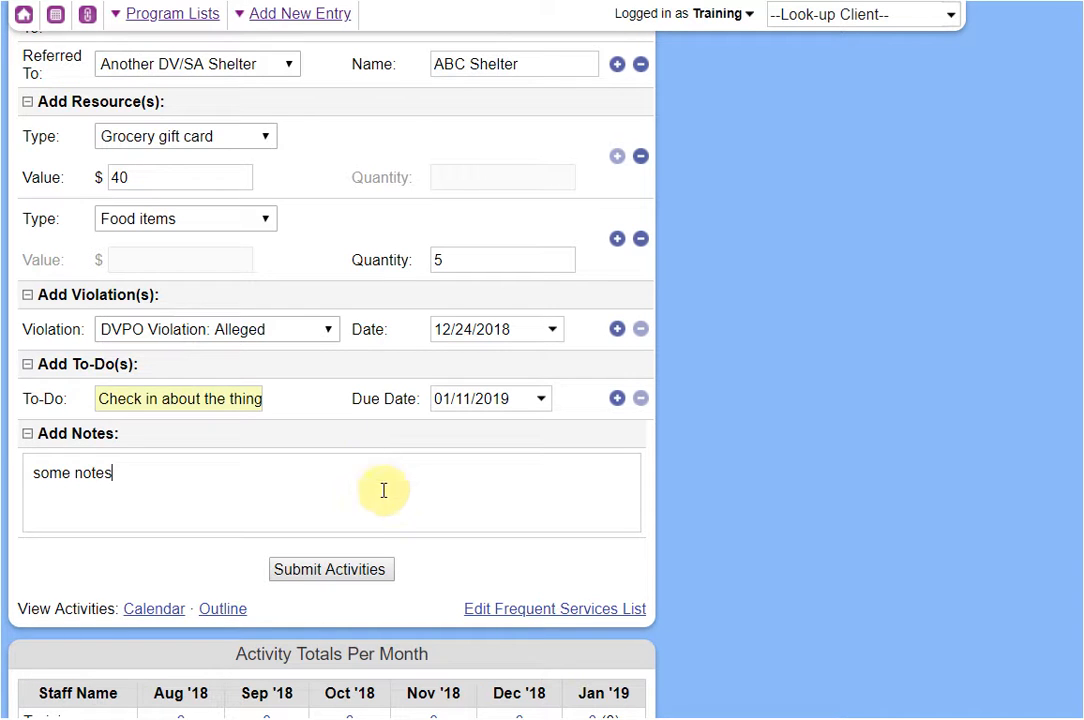
Submit the activities, then delete the Financial Advocacy service entry.
click(360, 570)
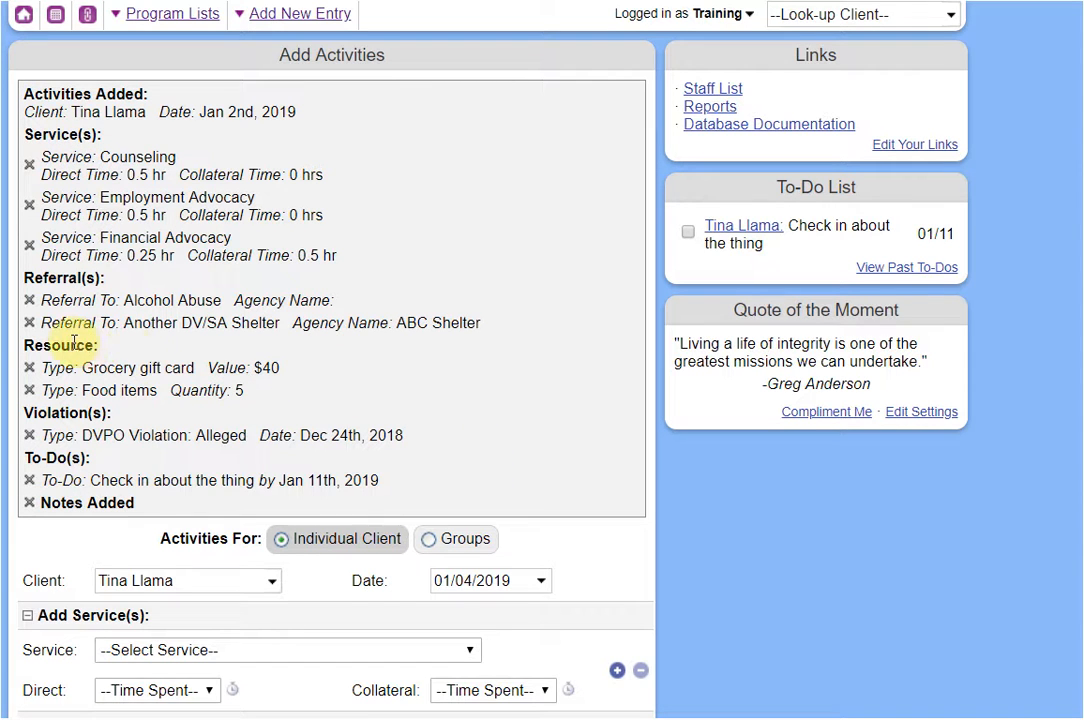
click(29, 245)
click(677, 91)
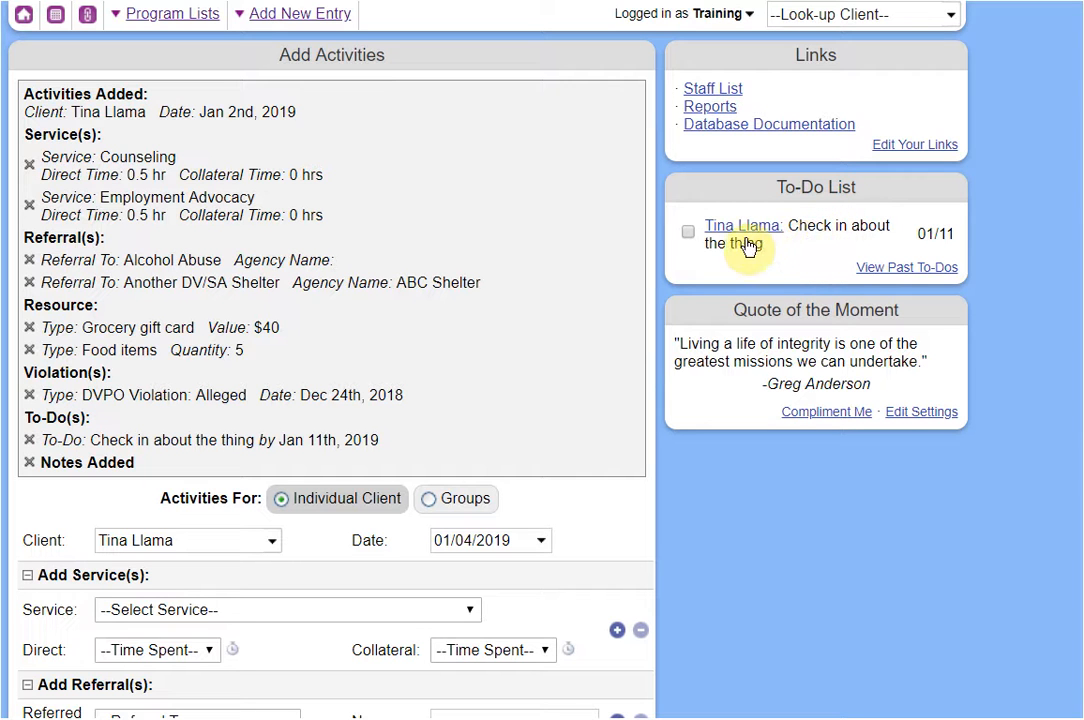
Mark the check-in to-do as done and reload for a blank activity form.
click(688, 234)
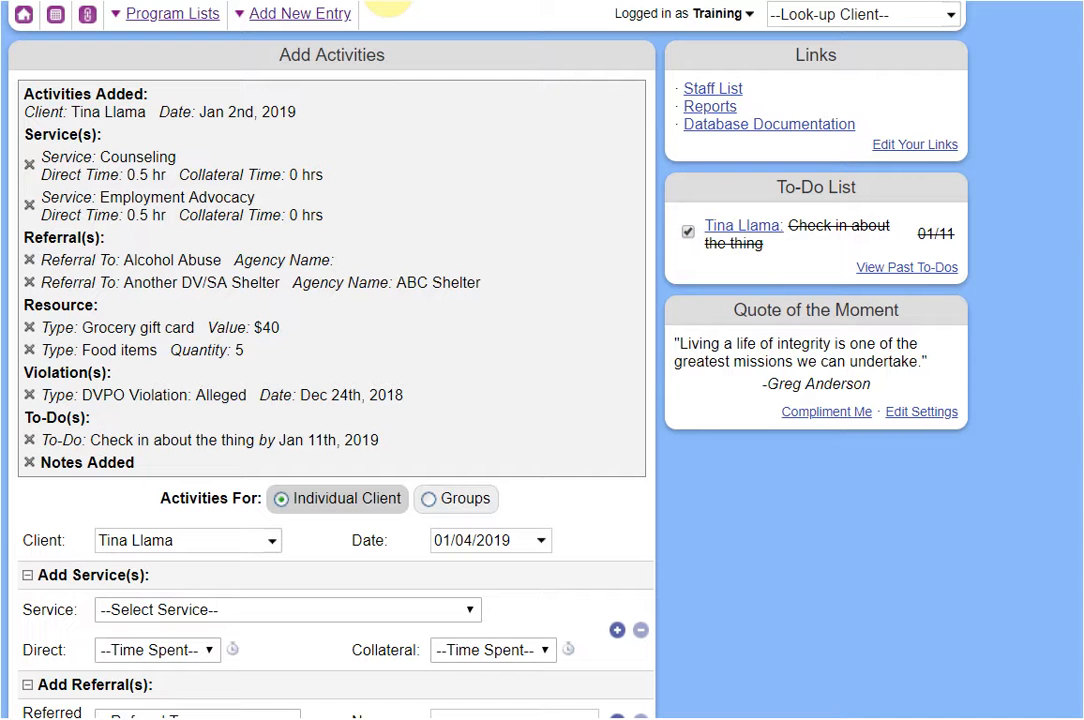
key(Return)
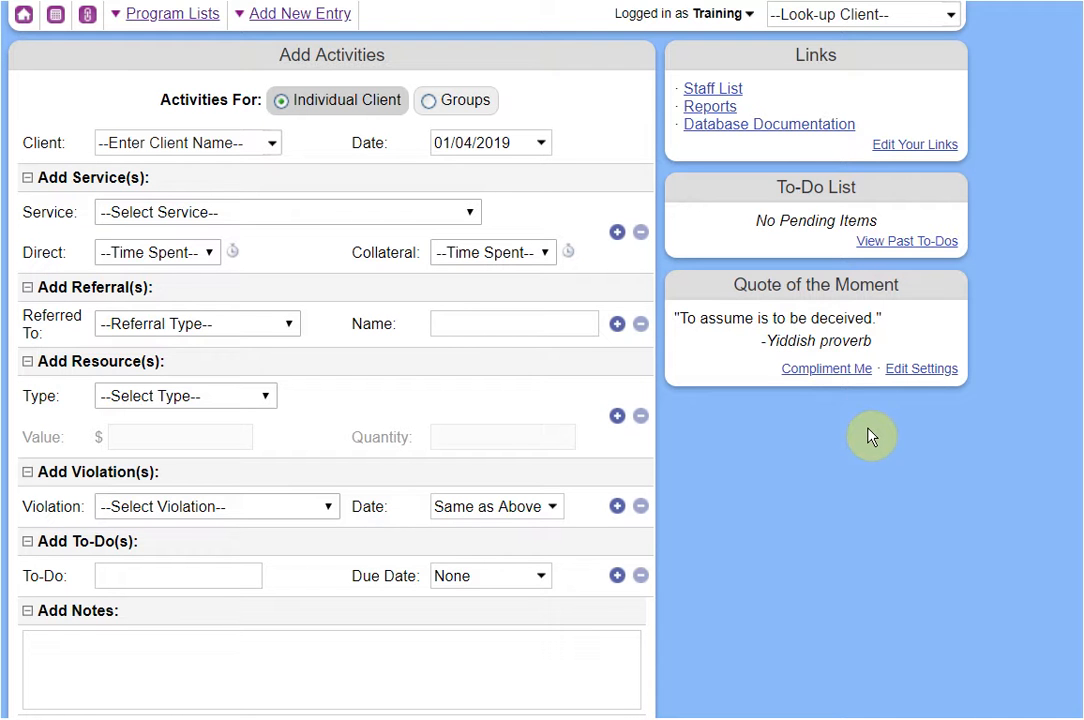
scroll(770, 458, down, 4)
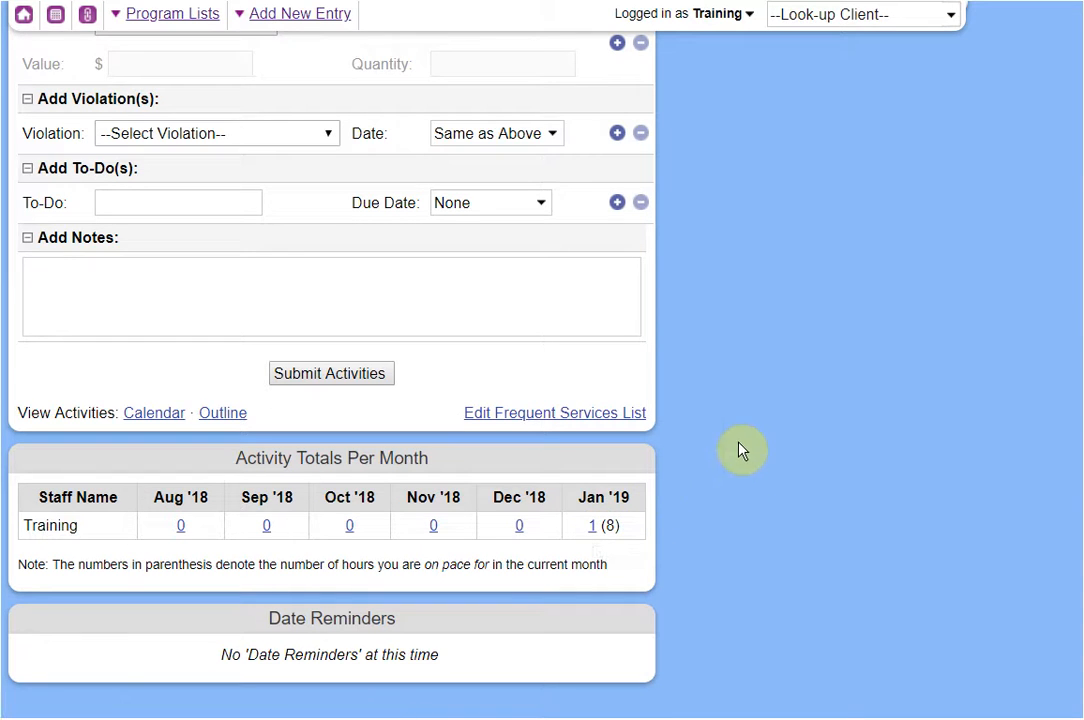
scroll(752, 428, up, 4)
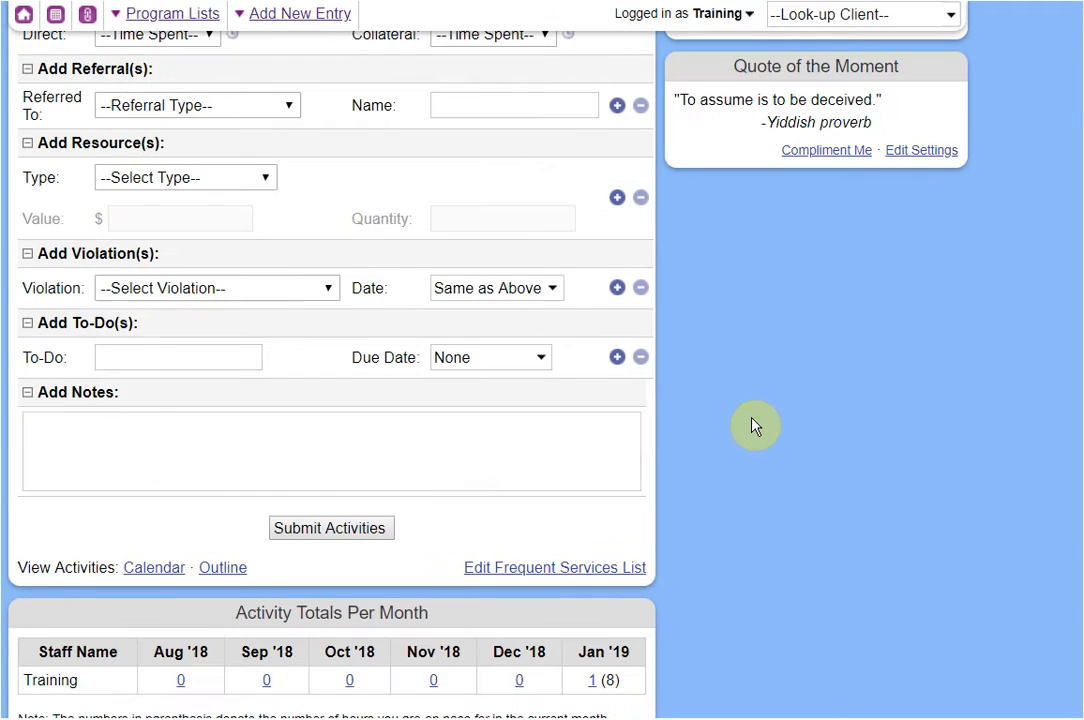
Set direct time to 2 hr, select the client, and choose Counseling as the service.
click(171, 256)
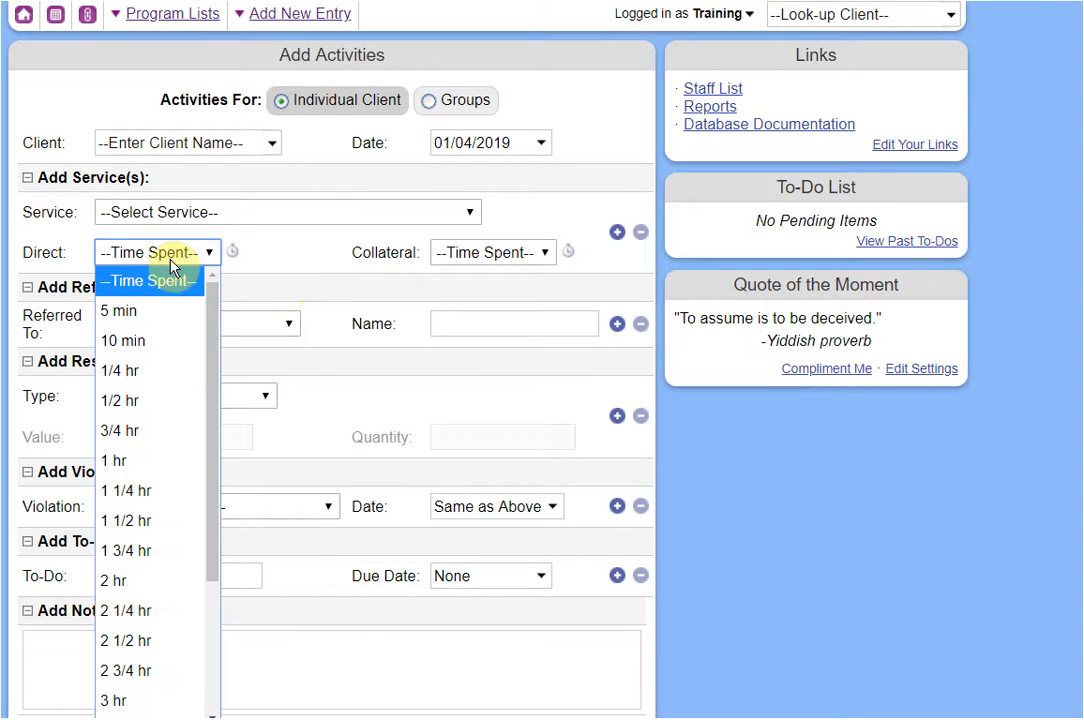
click(150, 581)
click(189, 146)
text(tina)
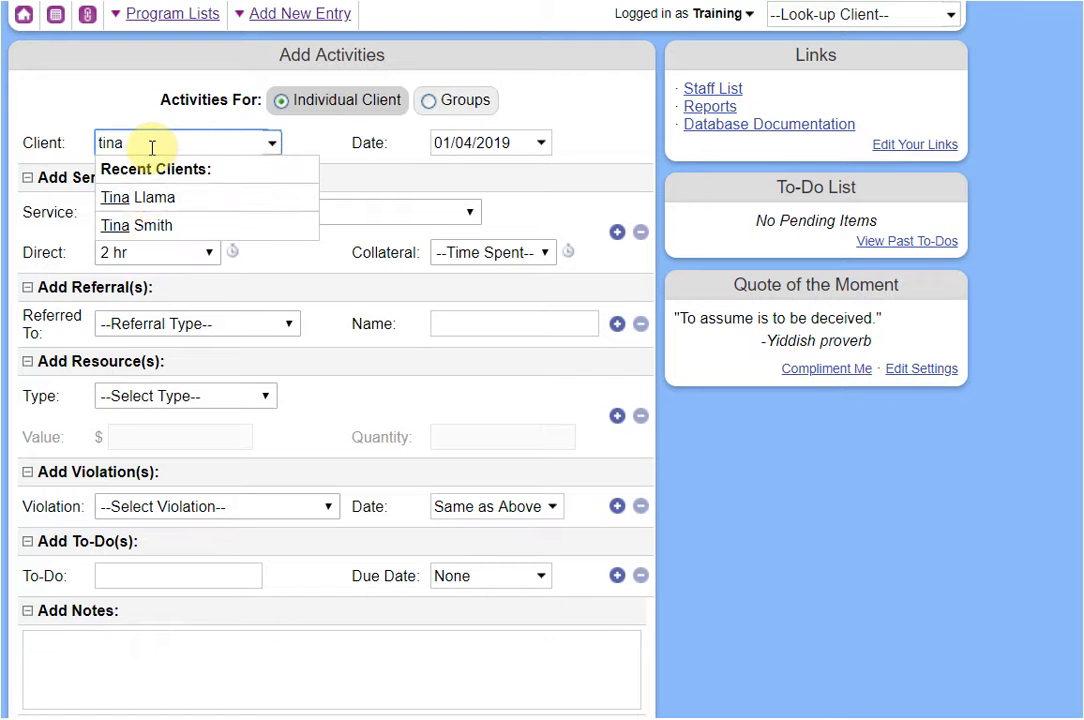
click(140, 194)
click(140, 211)
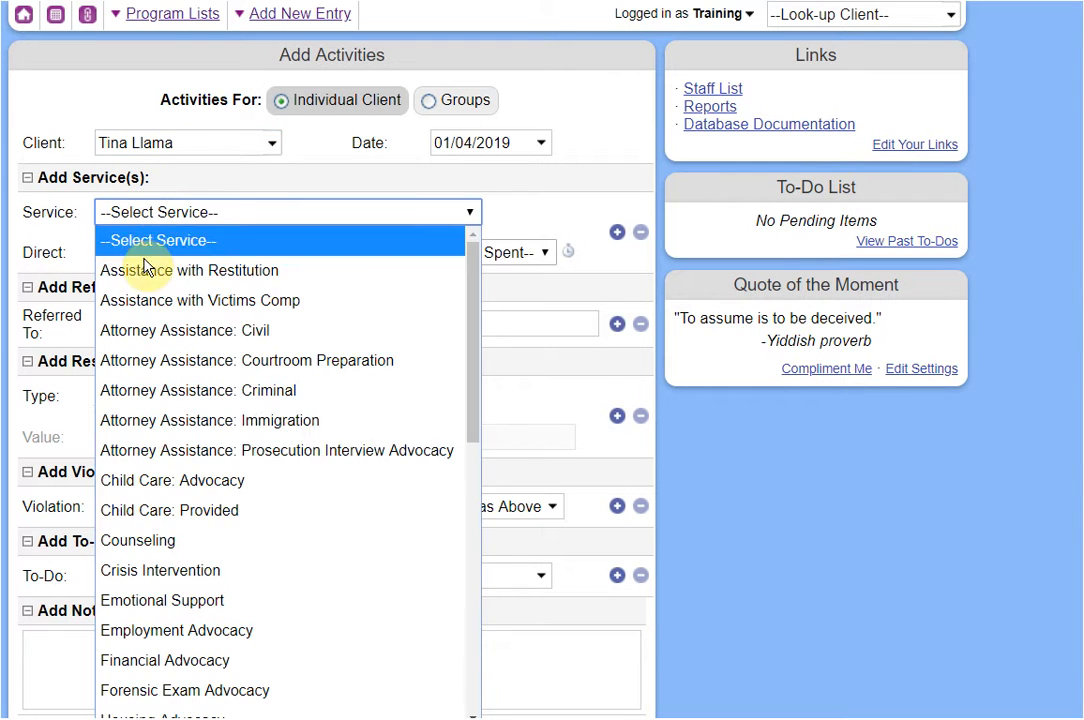
click(150, 540)
Keep the 01/04/2019 date, submit the activity, and reload a blank activity form.
click(512, 143)
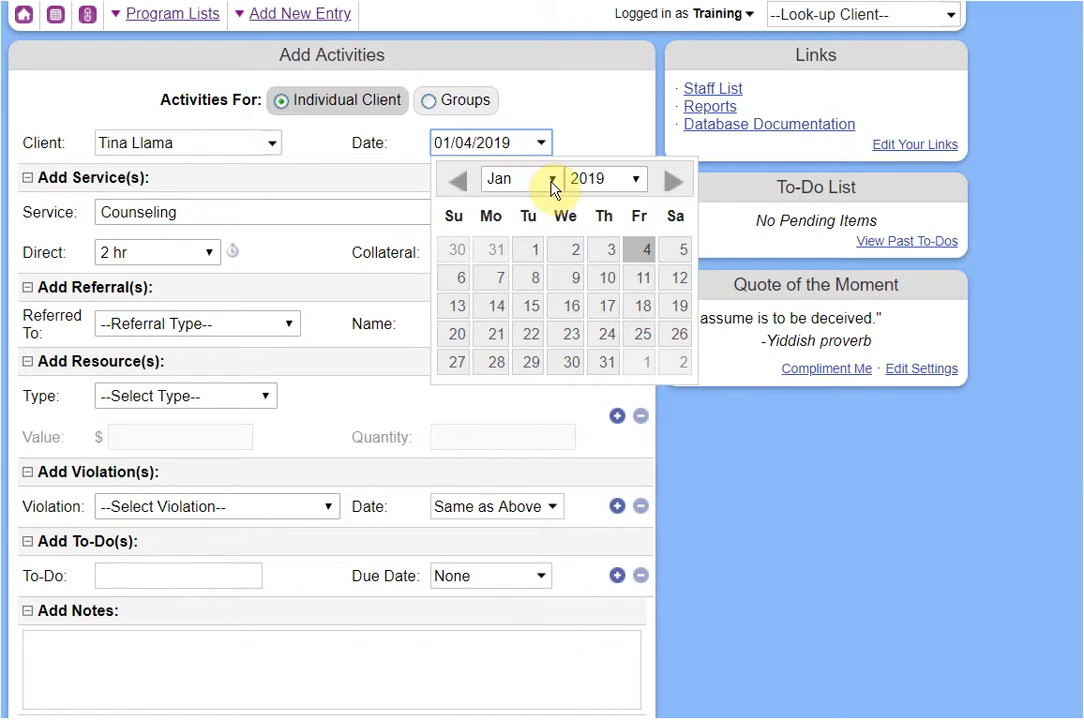
click(733, 460)
scroll(690, 452, down, 3)
click(353, 474)
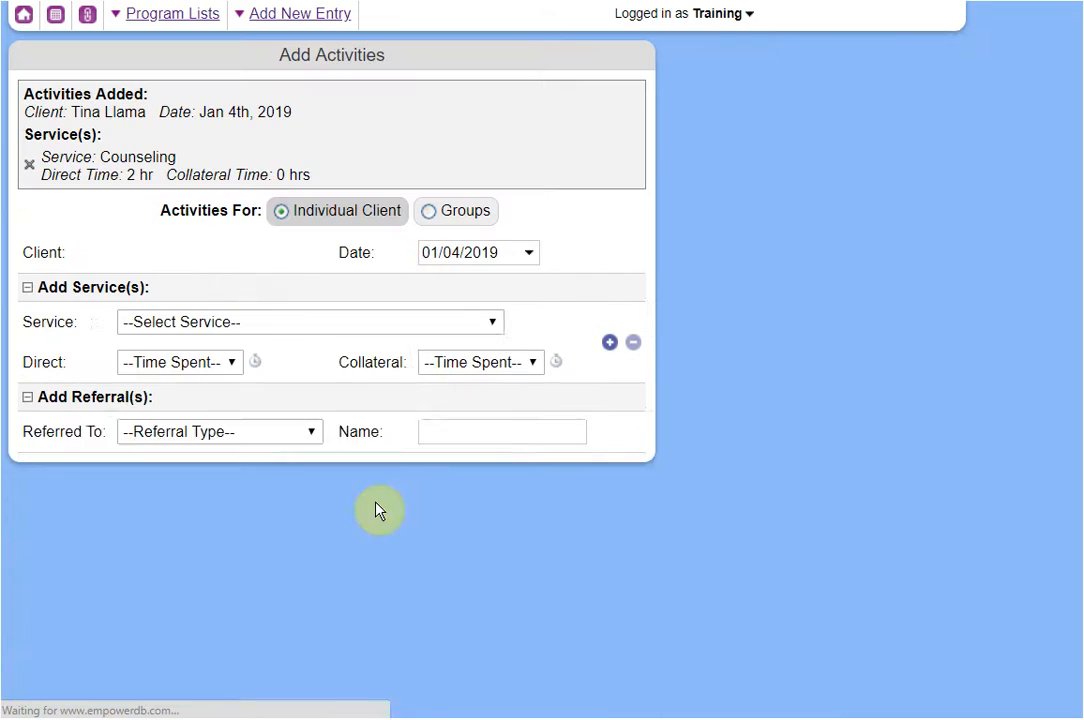
scroll(782, 532, down, 4)
scroll(703, 597, up, 4)
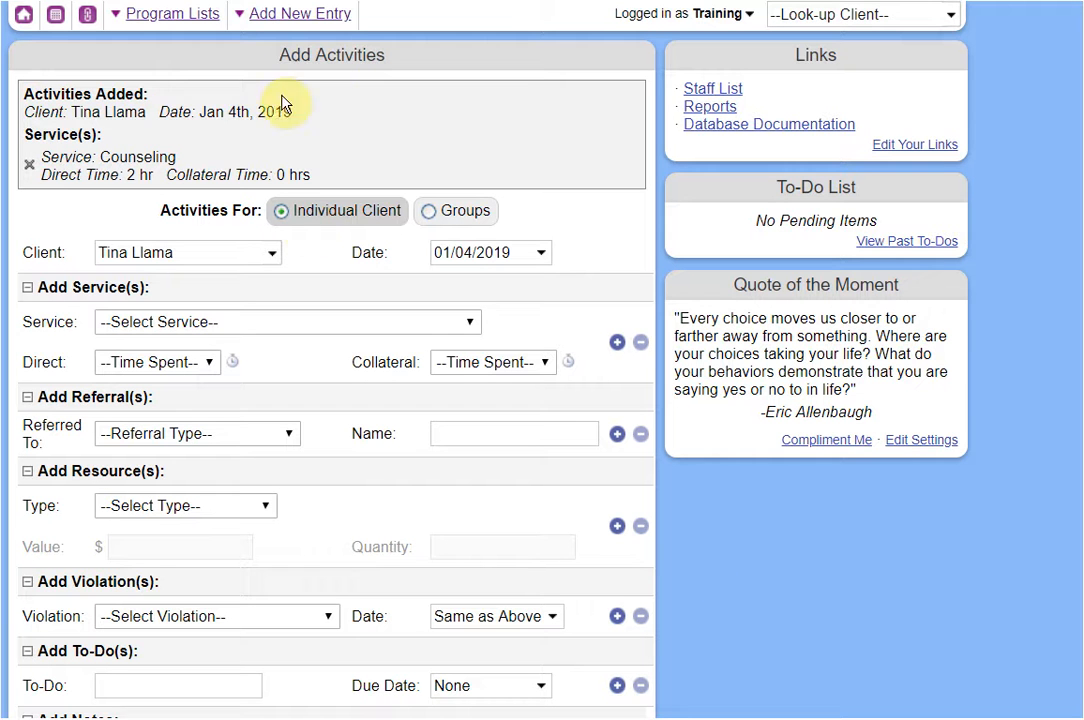
click(345, 13)
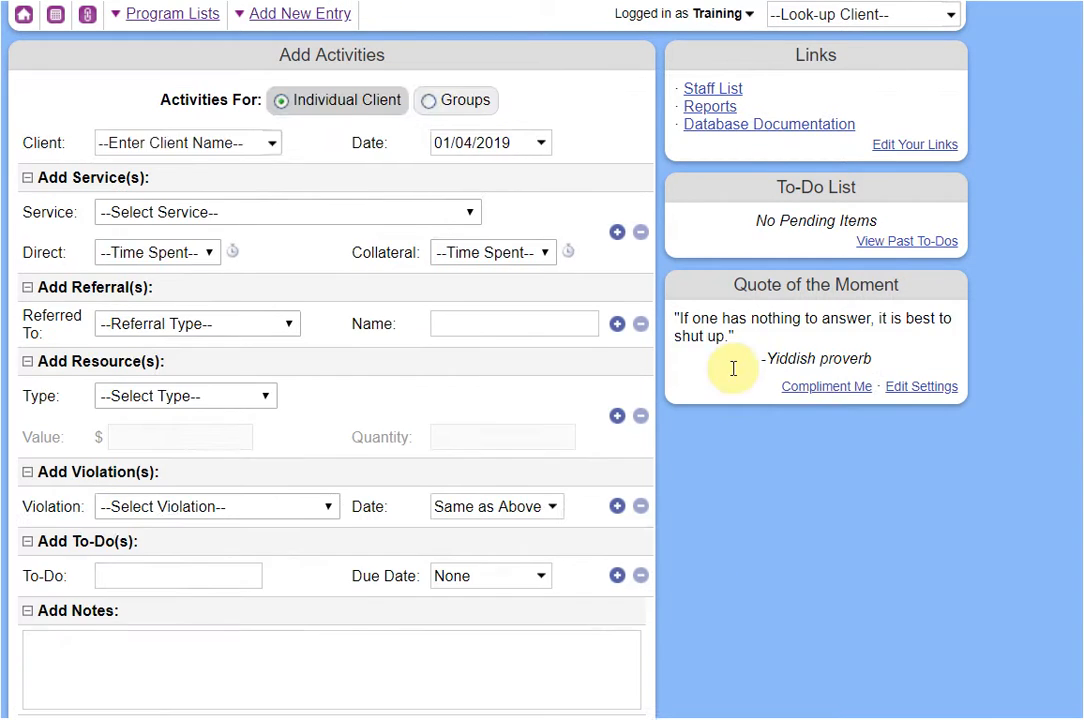
scroll(799, 428, down, 4)
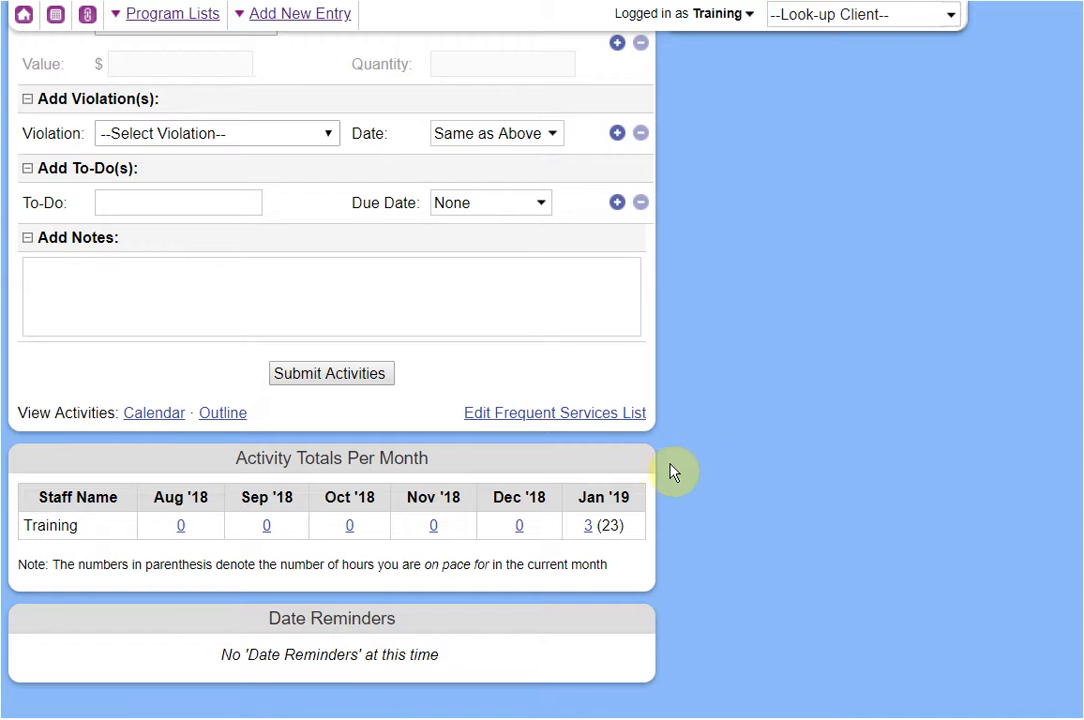
scroll(720, 478, up, 4)
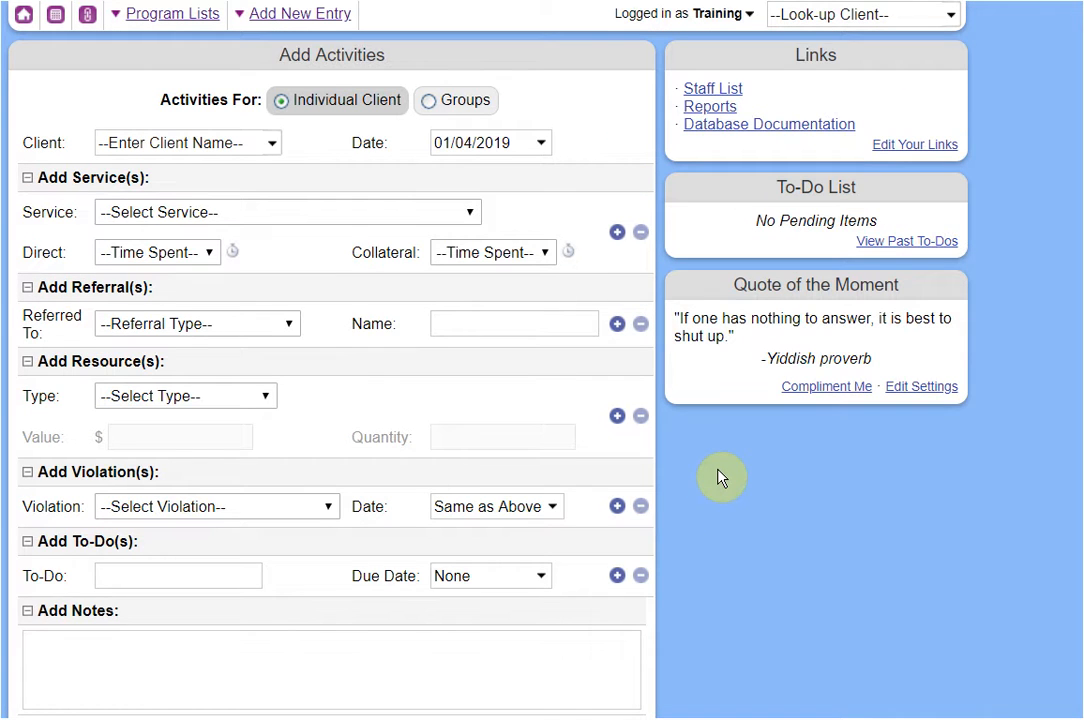
scroll(722, 455, down, 2)
scroll(722, 455, up, 2)
Switch the activity entry to Groups and look through the group name list.
click(448, 114)
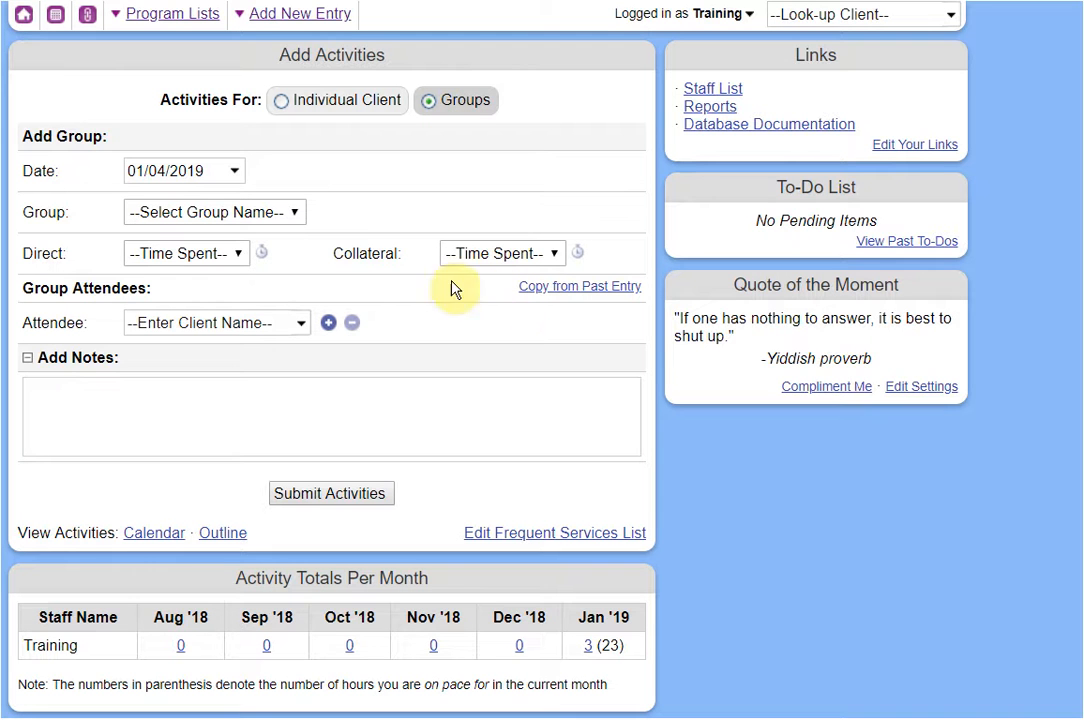
click(276, 216)
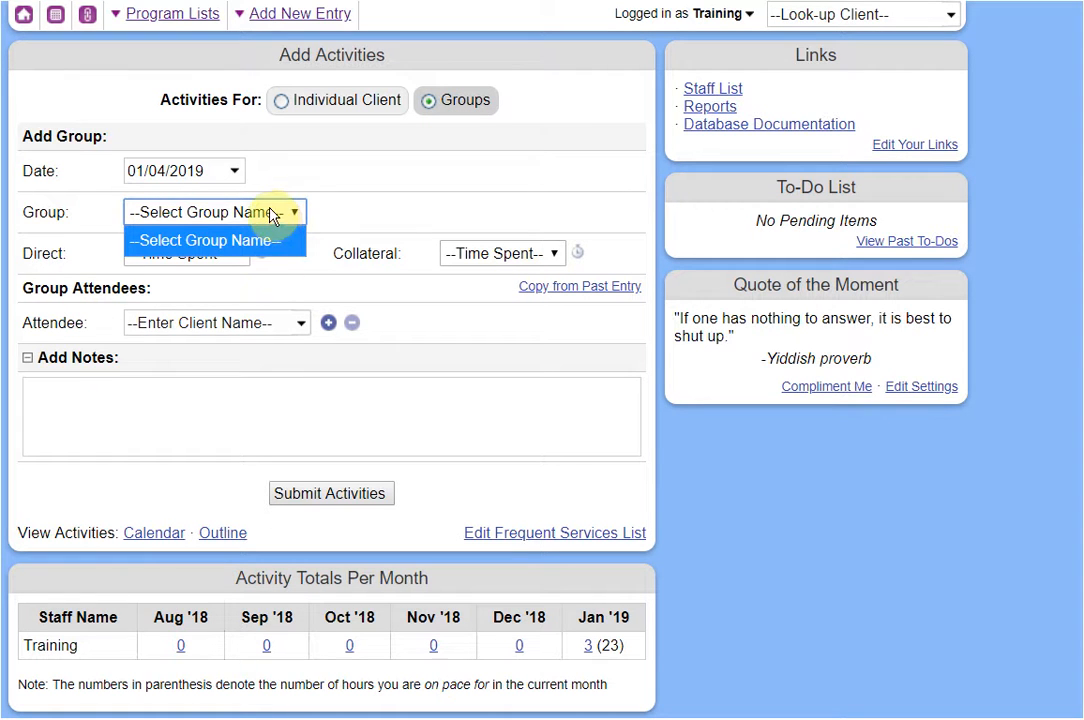
click(331, 238)
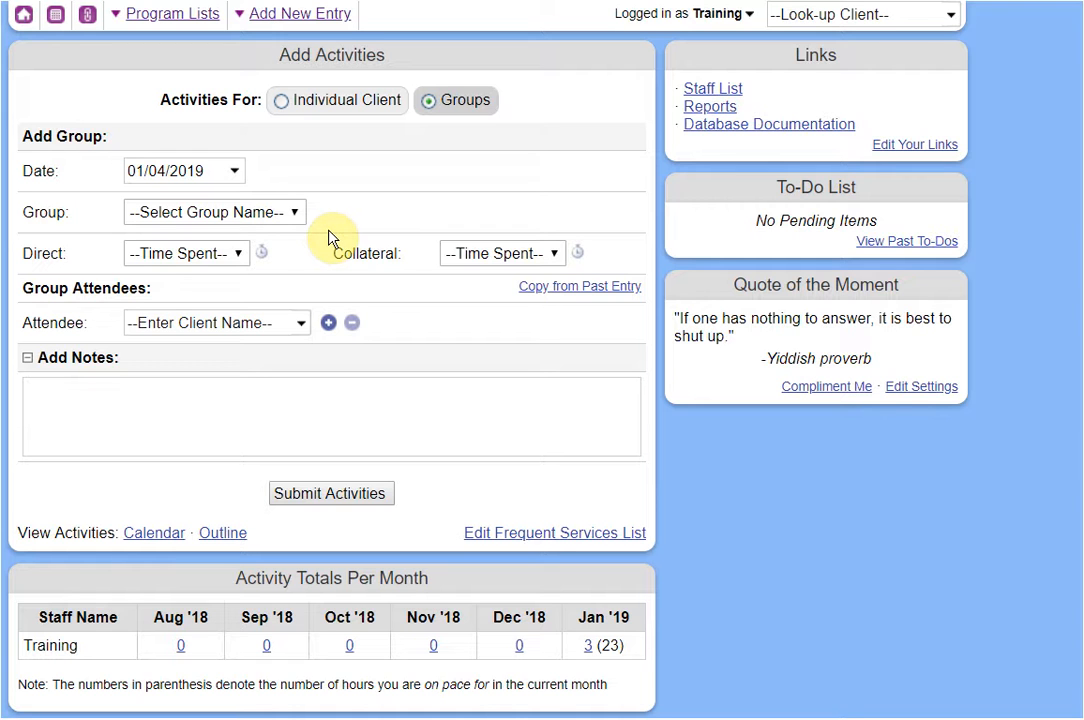
click(271, 216)
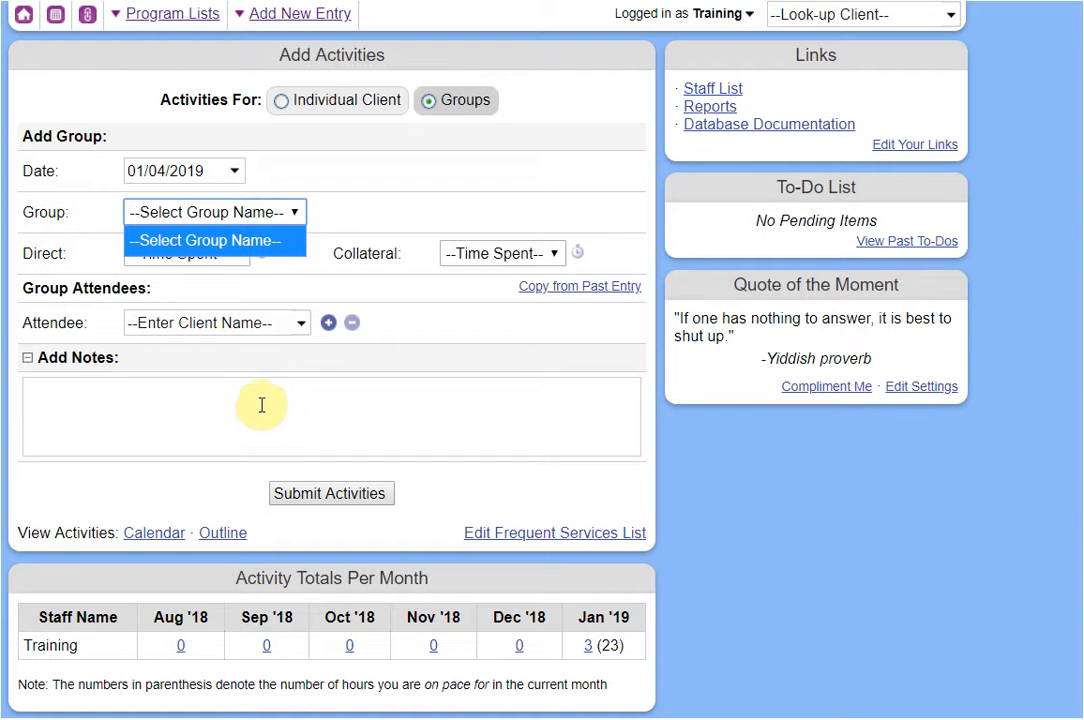
Set direct time to 1 hr and collateral time to 1/2 hr.
click(252, 280)
click(200, 254)
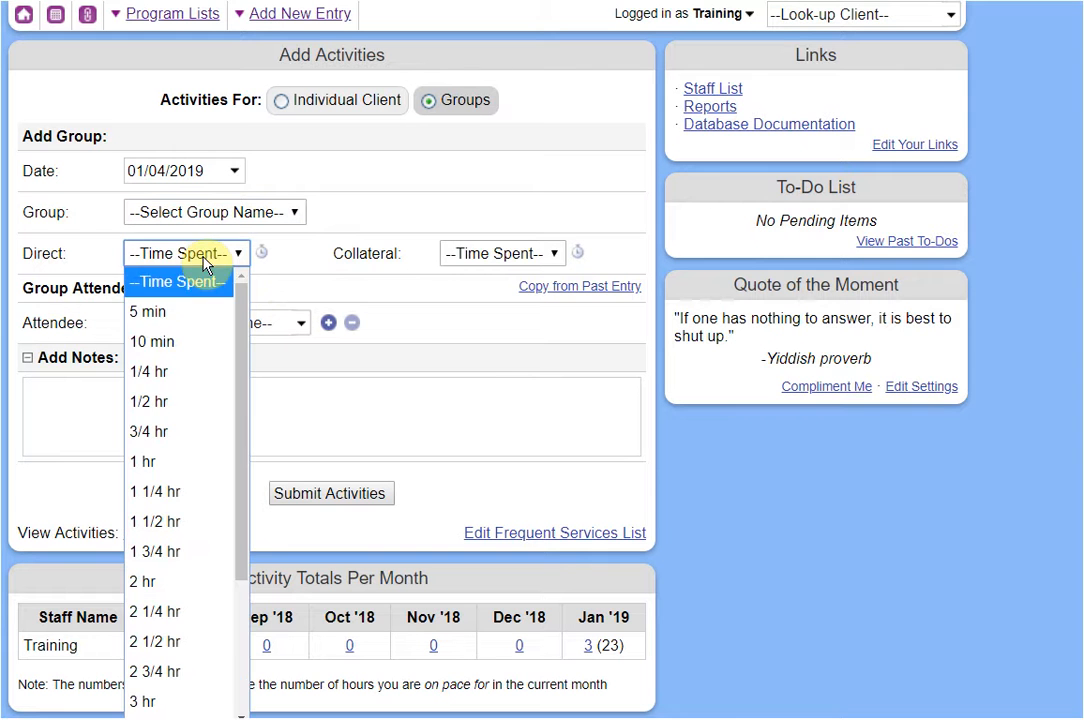
click(190, 460)
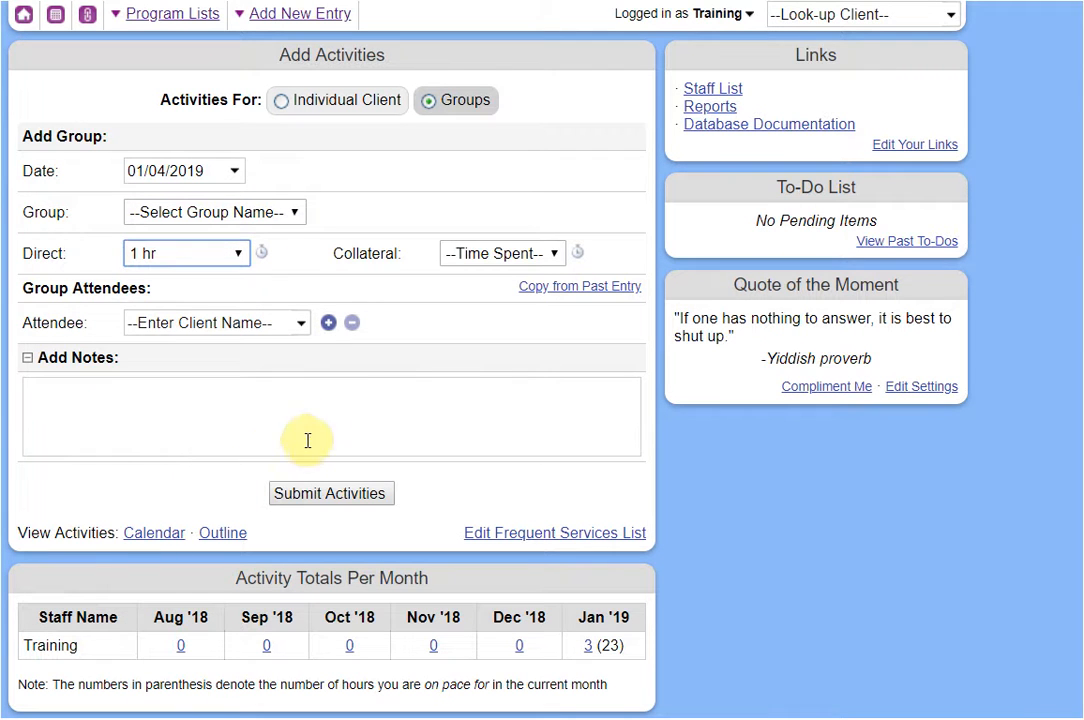
click(470, 253)
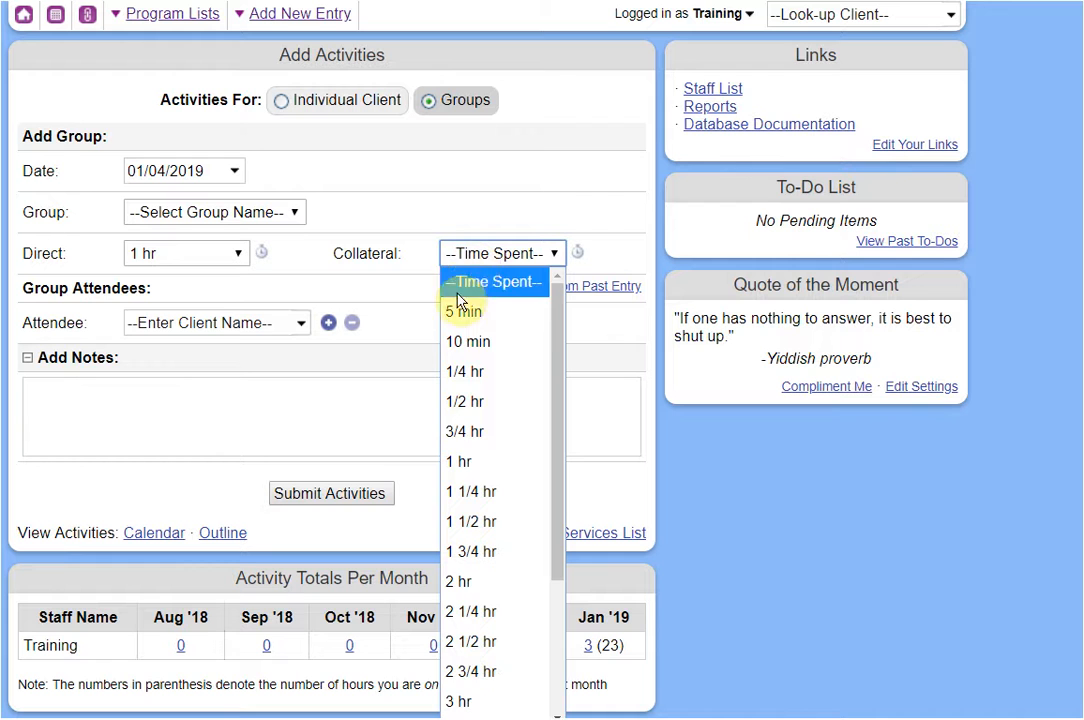
click(472, 401)
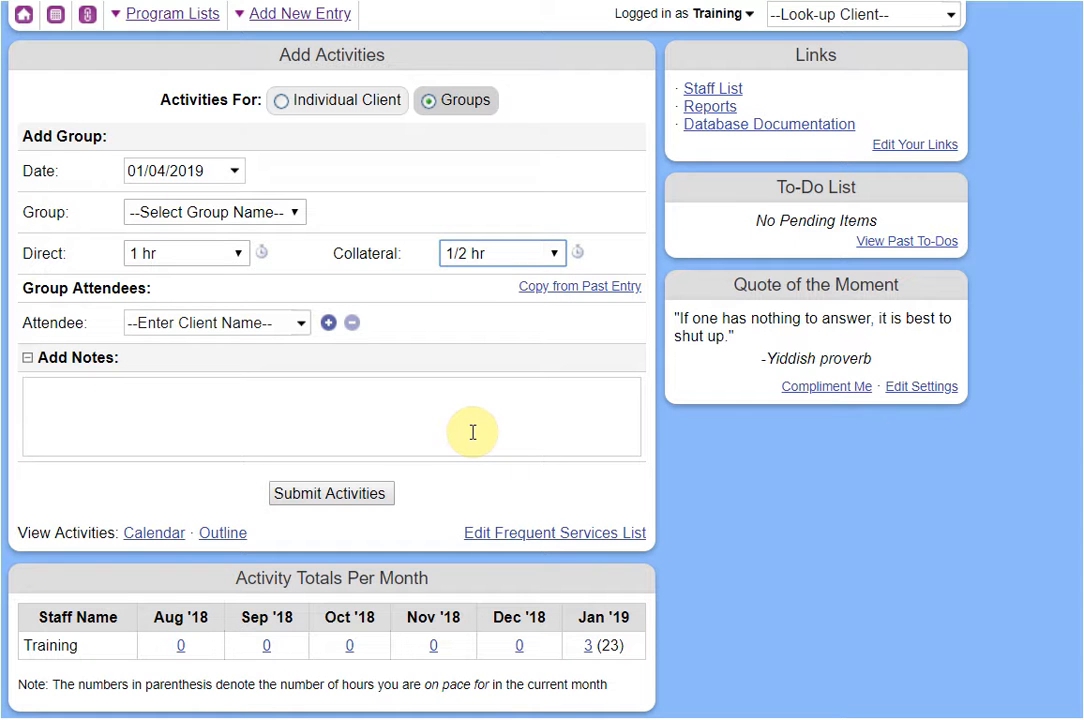
Add two client attendees by searching the client's name and picking the suggestions.
click(240, 328)
text(tina)
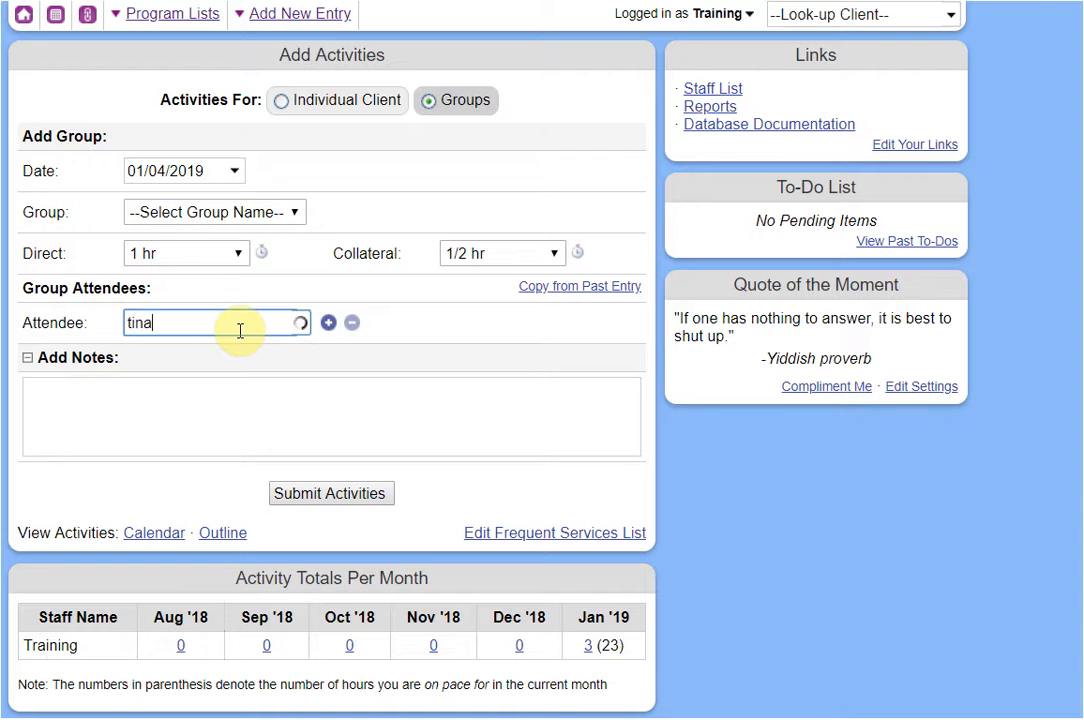
click(220, 377)
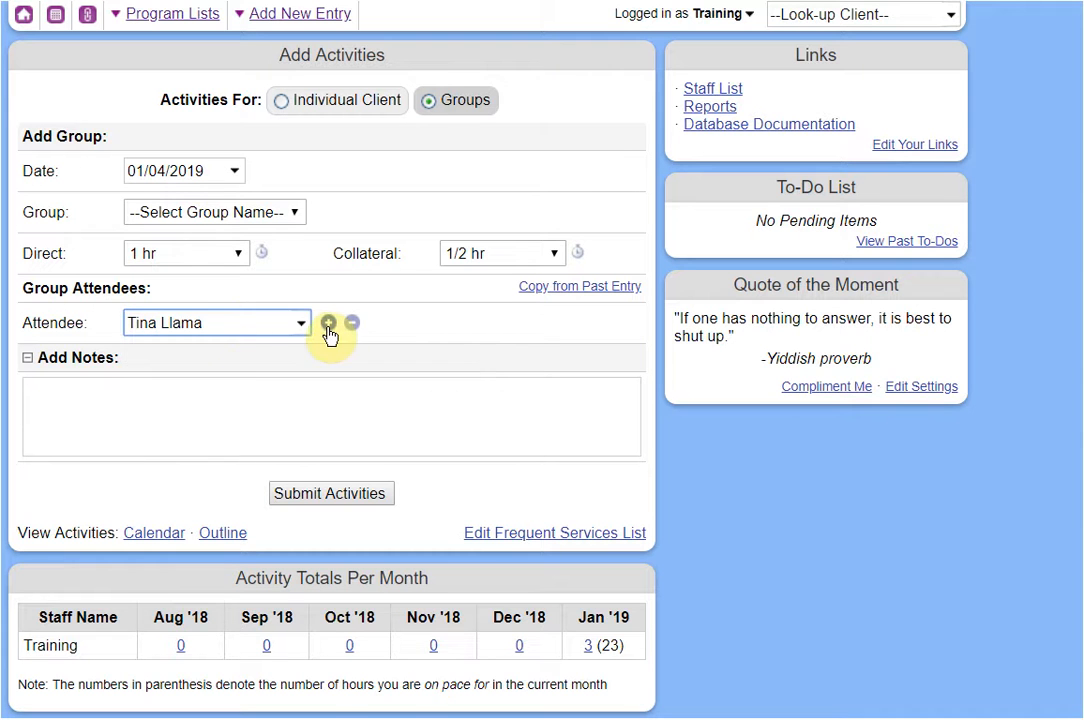
click(328, 322)
click(222, 356)
text(tina)
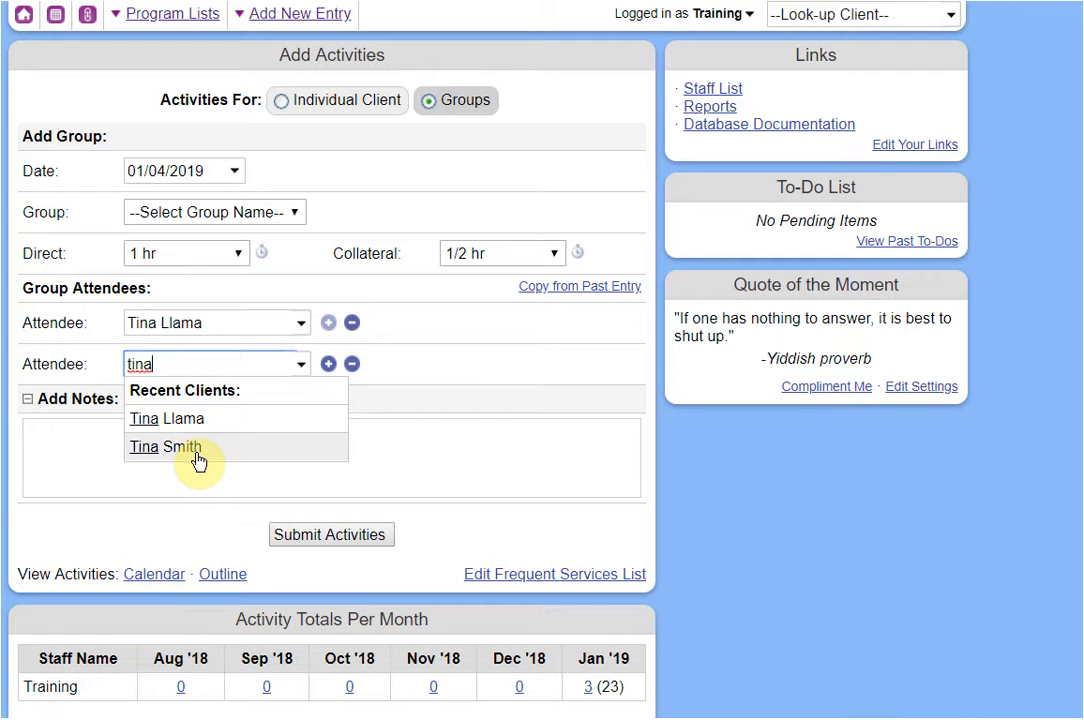
click(196, 455)
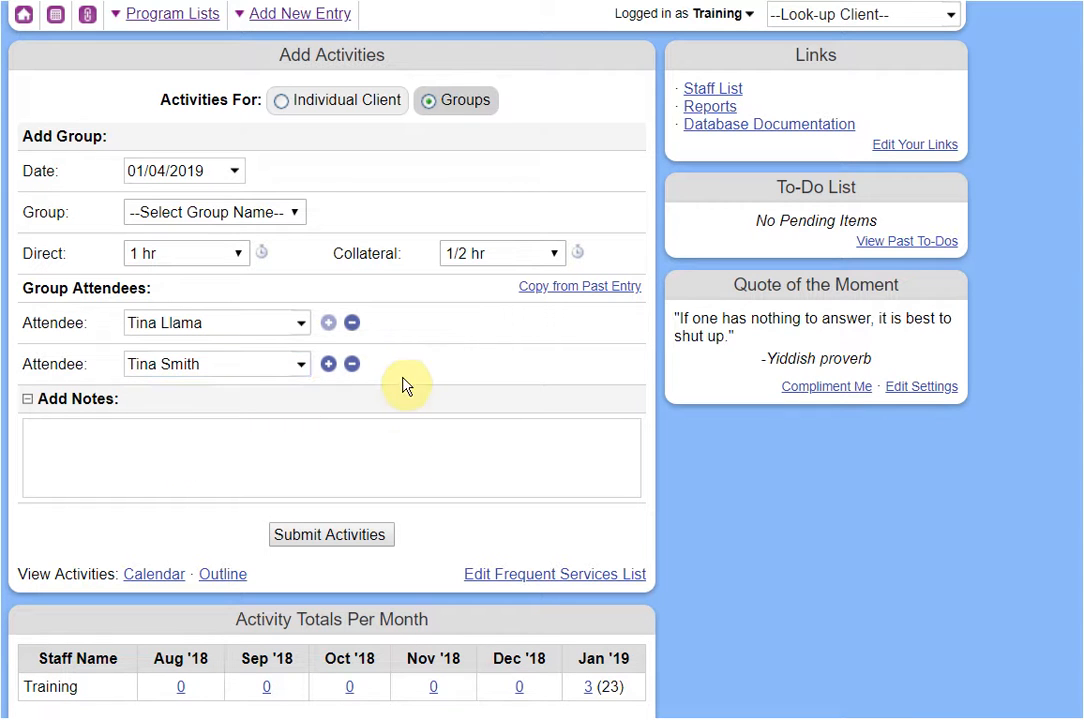
Add a third attendee row, then remove it while still empty.
click(393, 457)
click(328, 364)
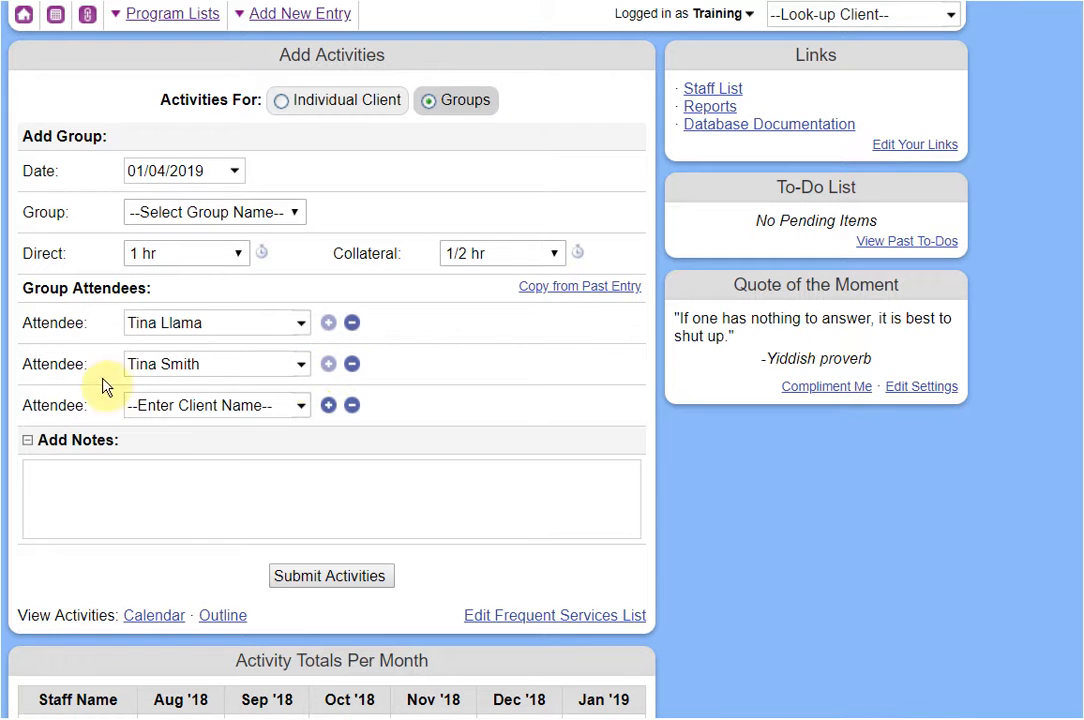
click(351, 406)
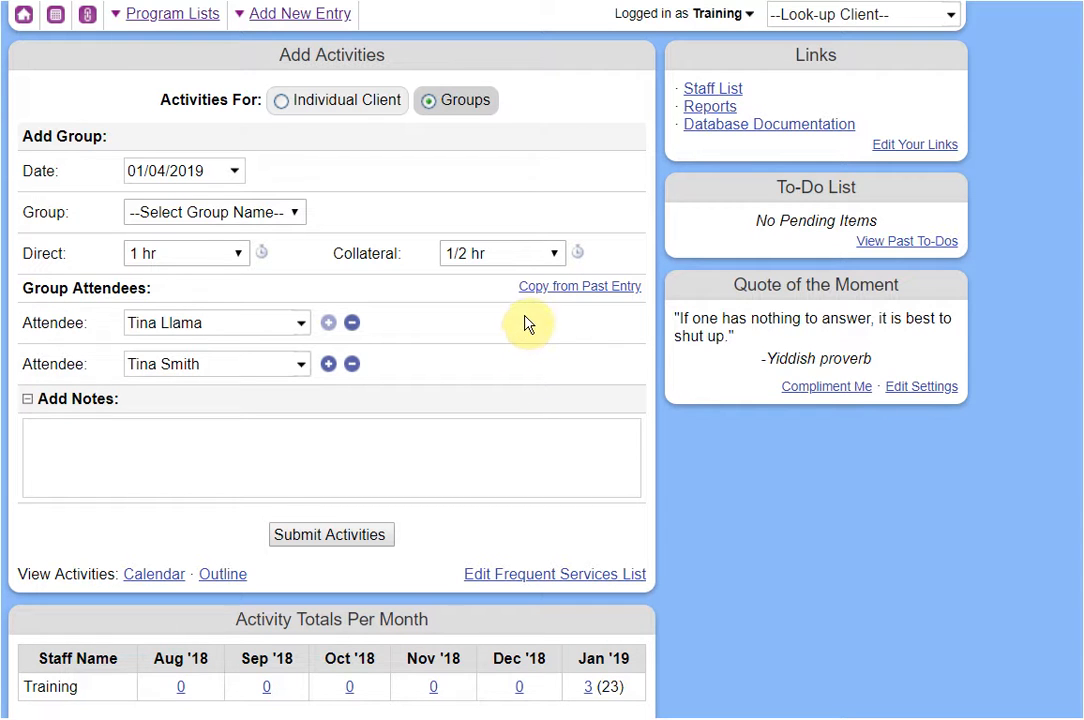
Check Copy from Past Entry (none exist), then delete the second attendee row.
click(542, 290)
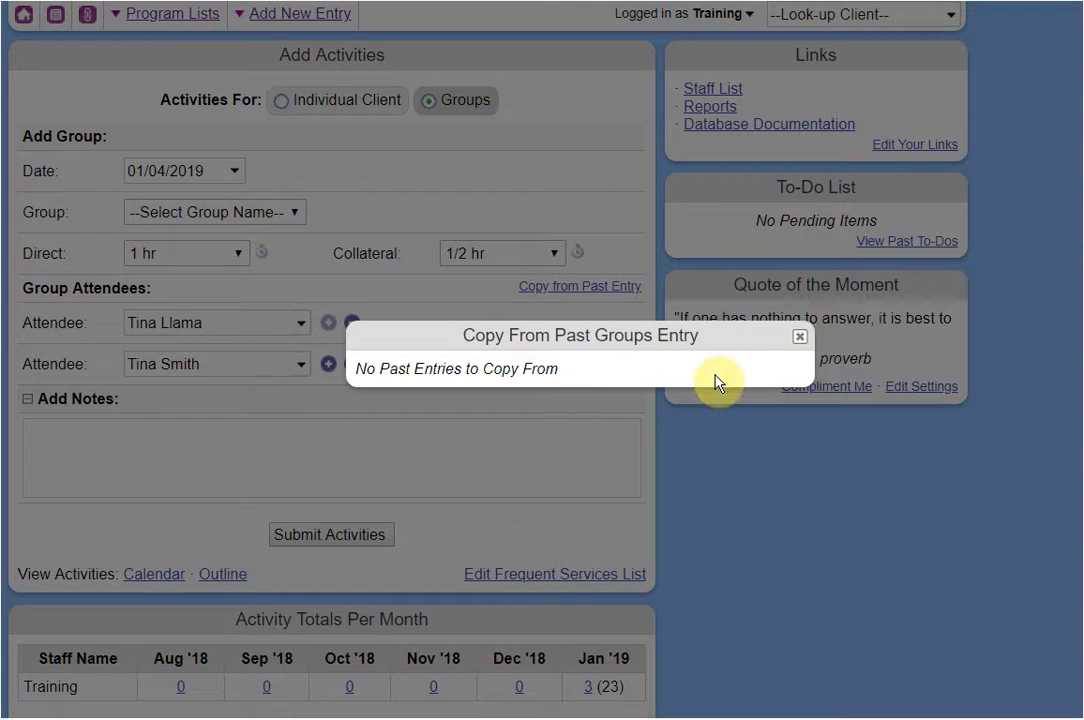
click(799, 336)
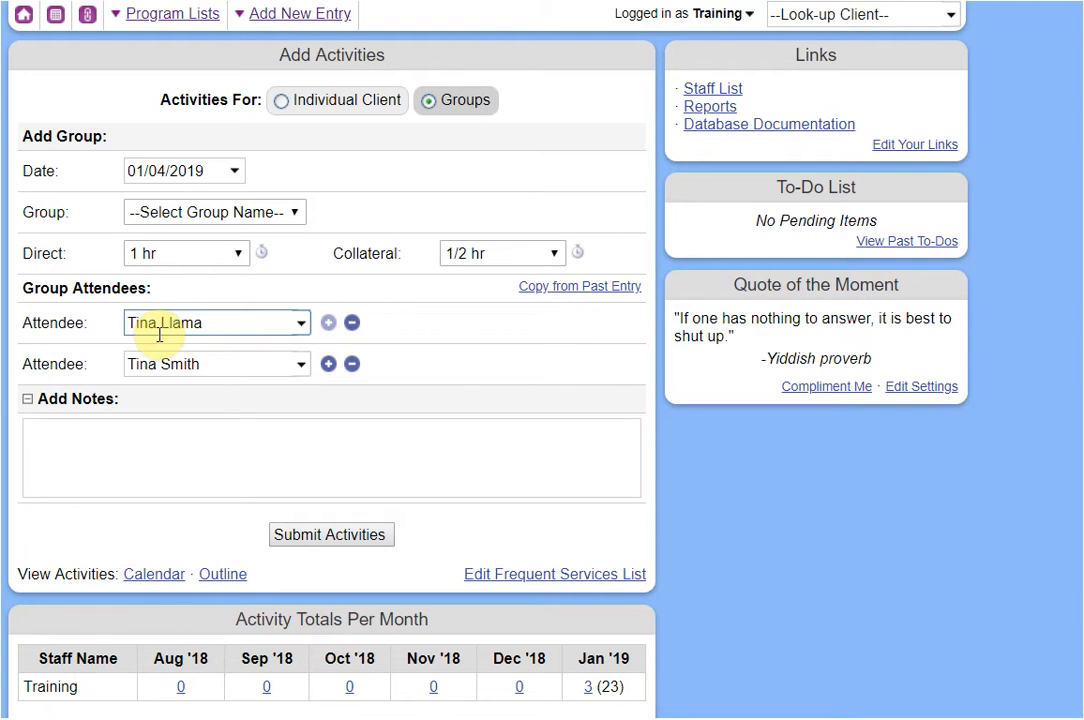
click(352, 364)
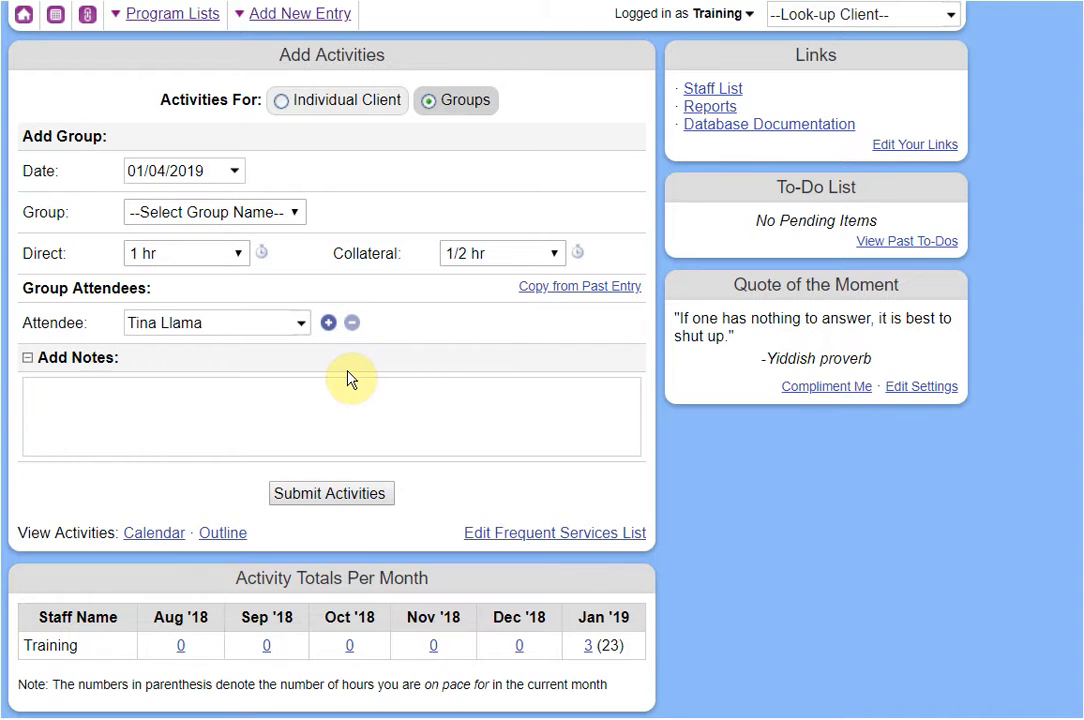
Add a new attendee row and pick the suggested client as the second attendee.
click(328, 322)
click(213, 363)
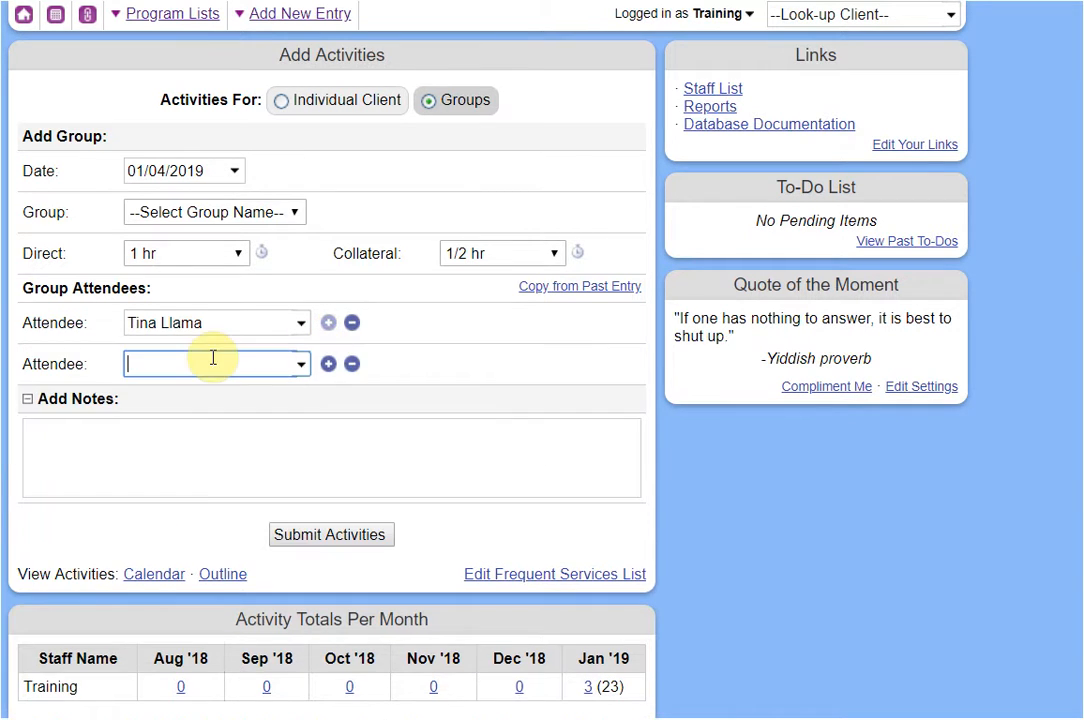
text(pa)
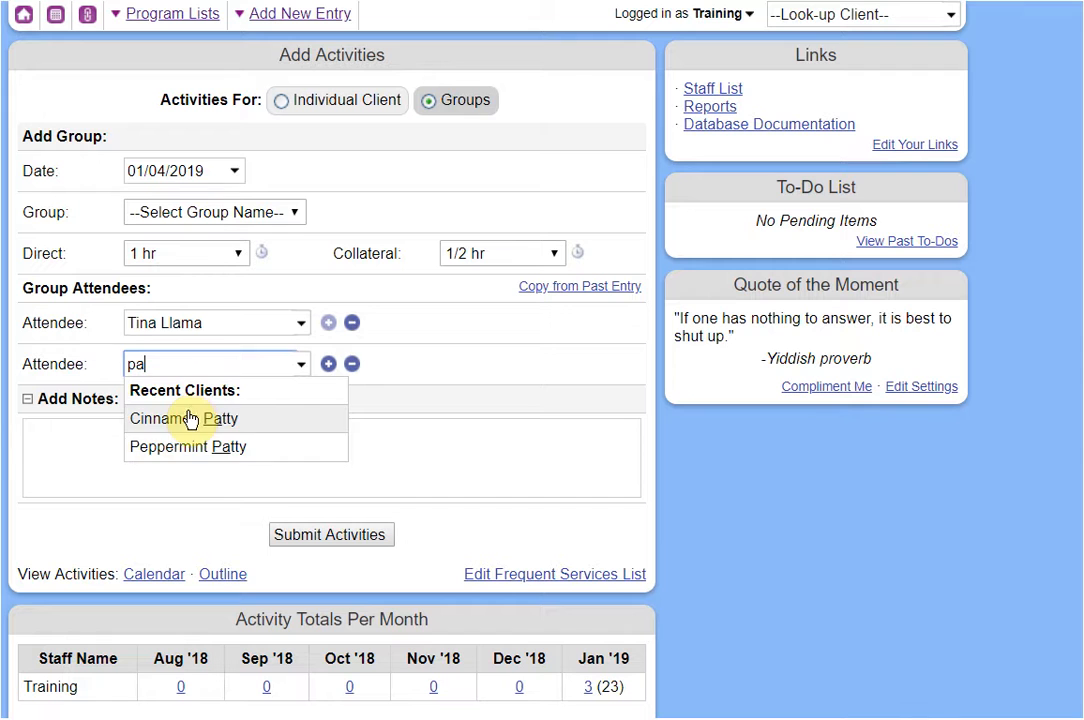
click(259, 418)
Add a third attendee from the suggestions, then return to the Individual Client form.
click(328, 364)
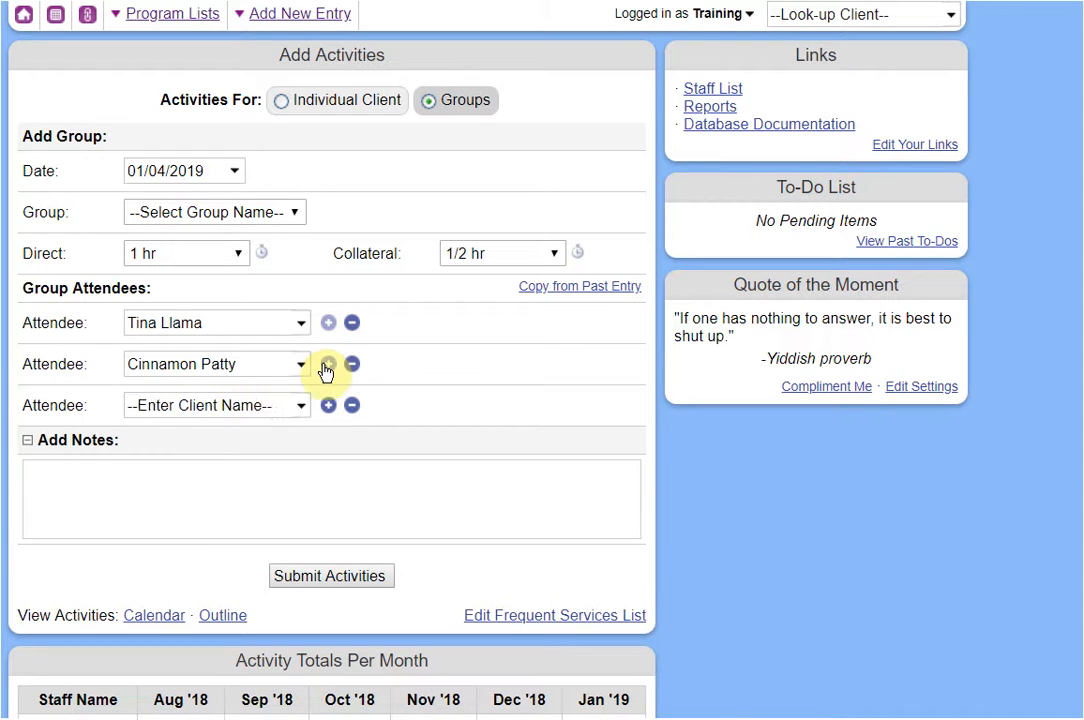
click(223, 399)
text(patt)
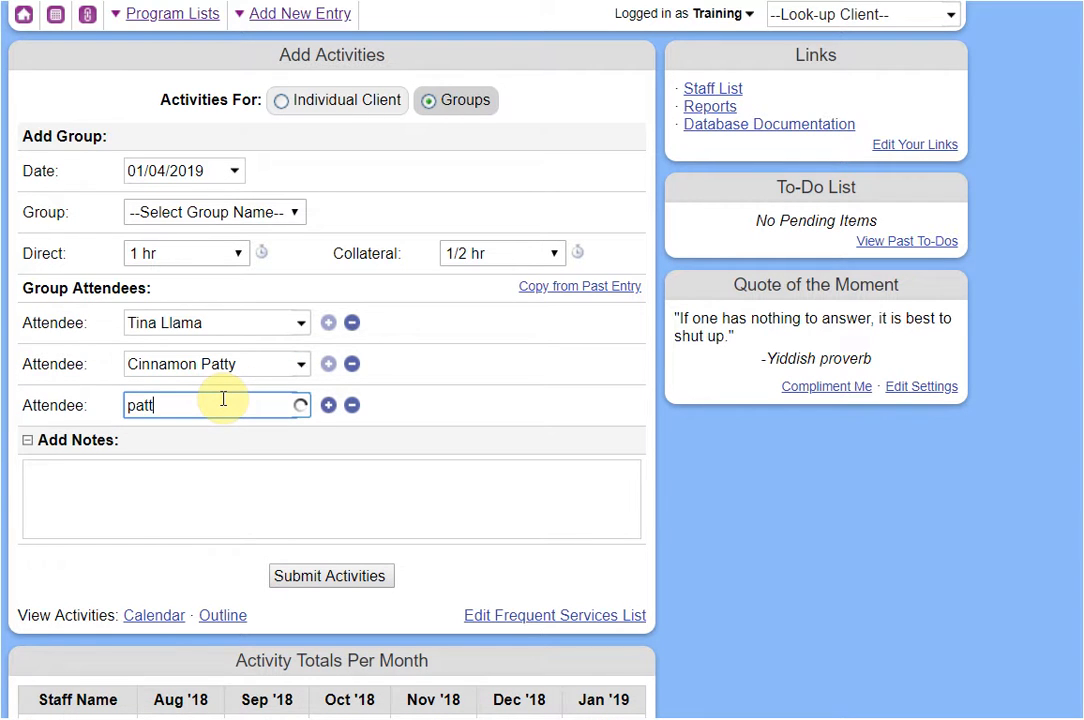
click(225, 486)
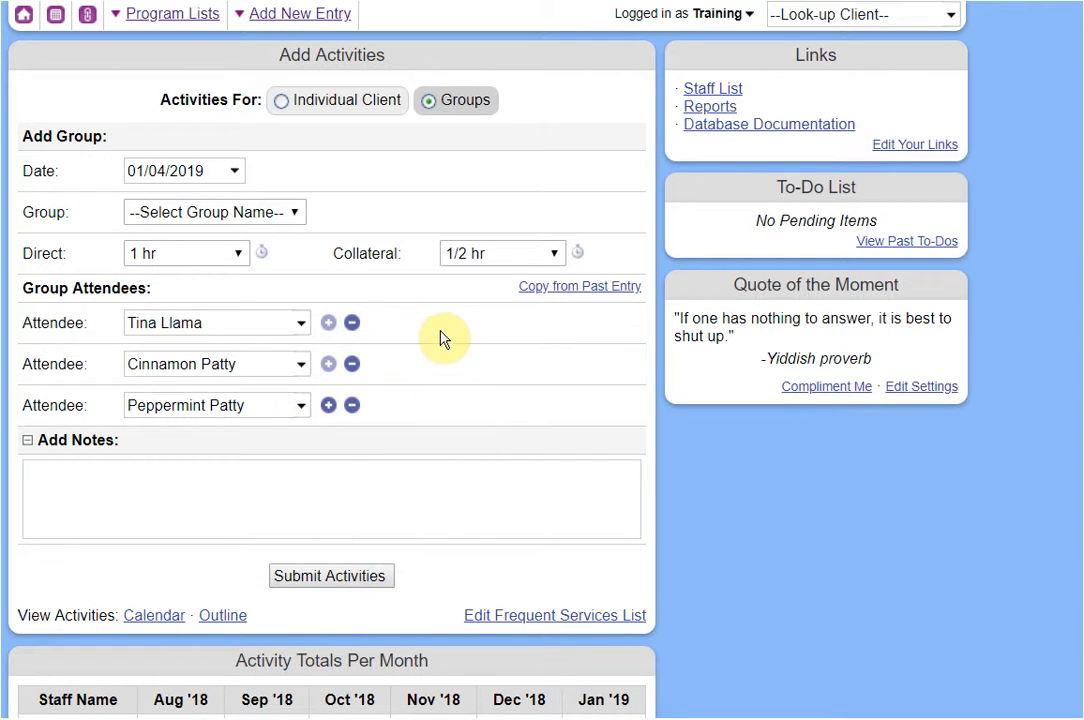
click(340, 110)
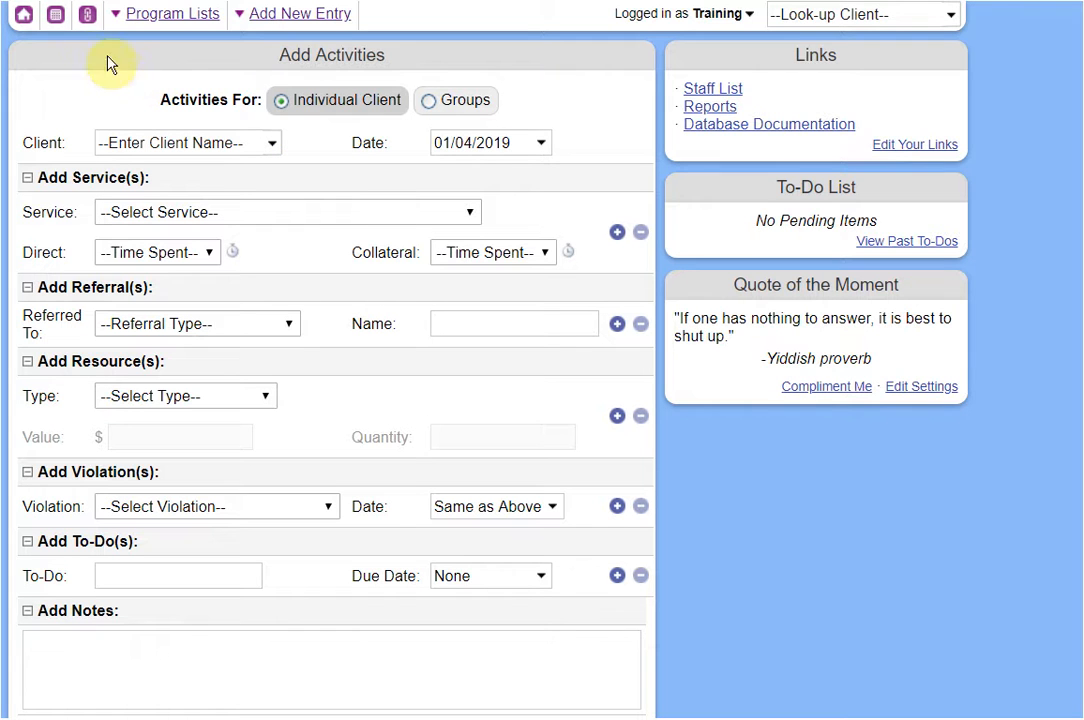
Open the January 2019 Activities Calendar and view the Jan 2 and Jan 4 entries.
click(58, 28)
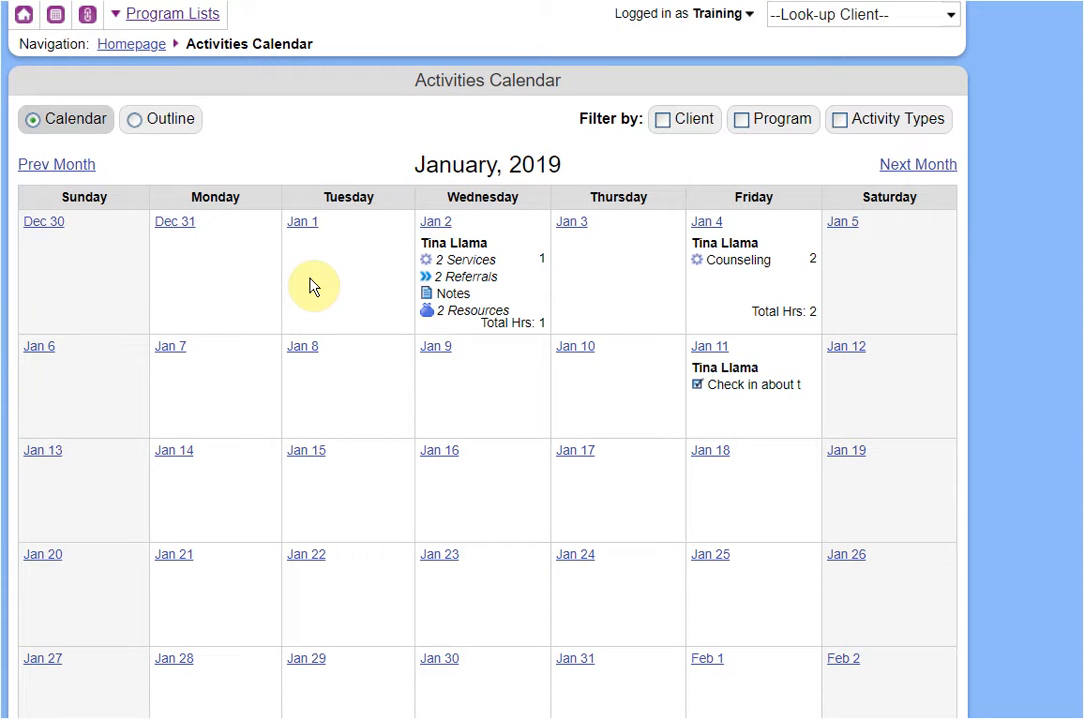
mouse_move(460, 266)
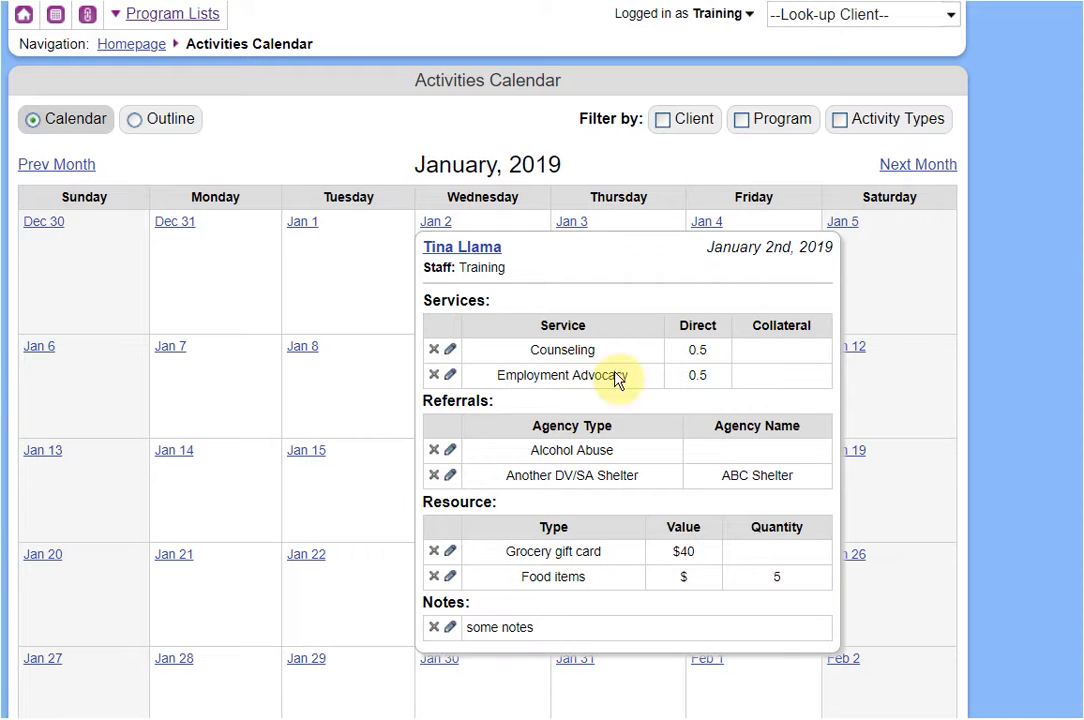
mouse_move(728, 264)
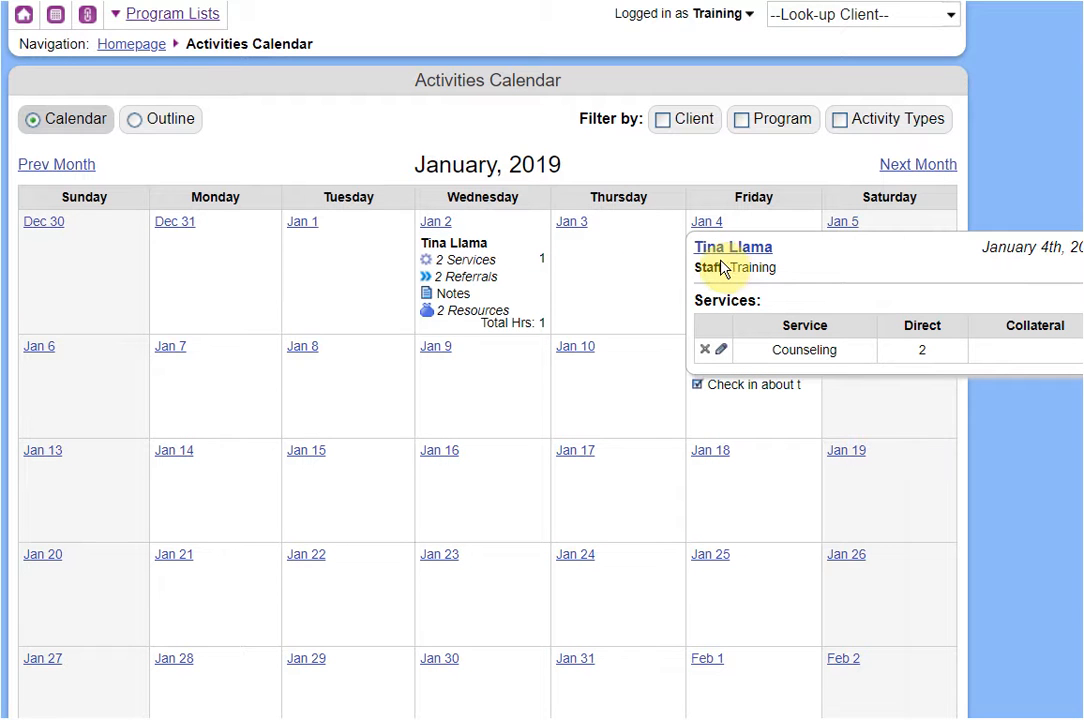
Open the Jan 4 Counseling entry for editing and enlarge its window.
click(722, 352)
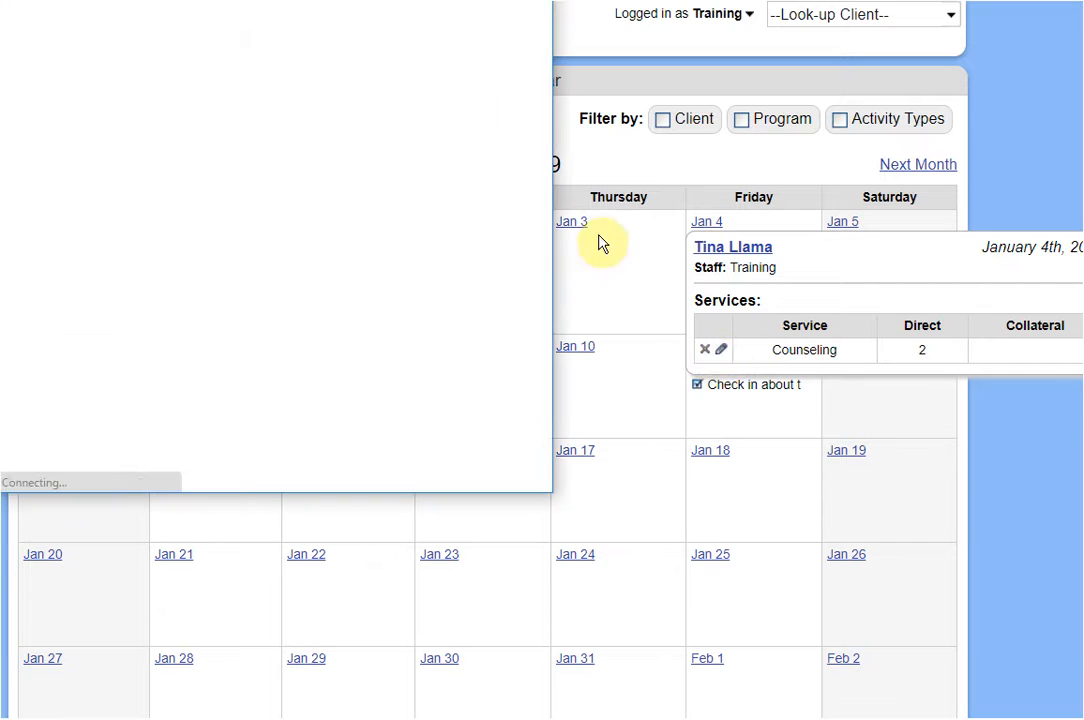
drag(365, 8, 423, 48)
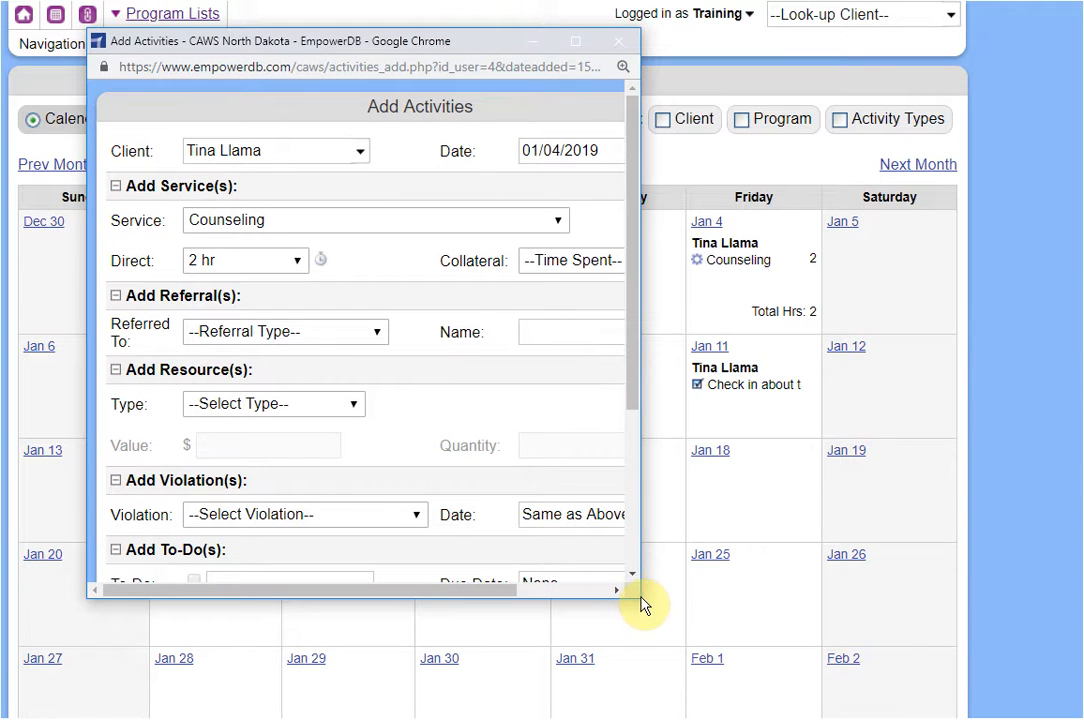
drag(650, 600, 788, 708)
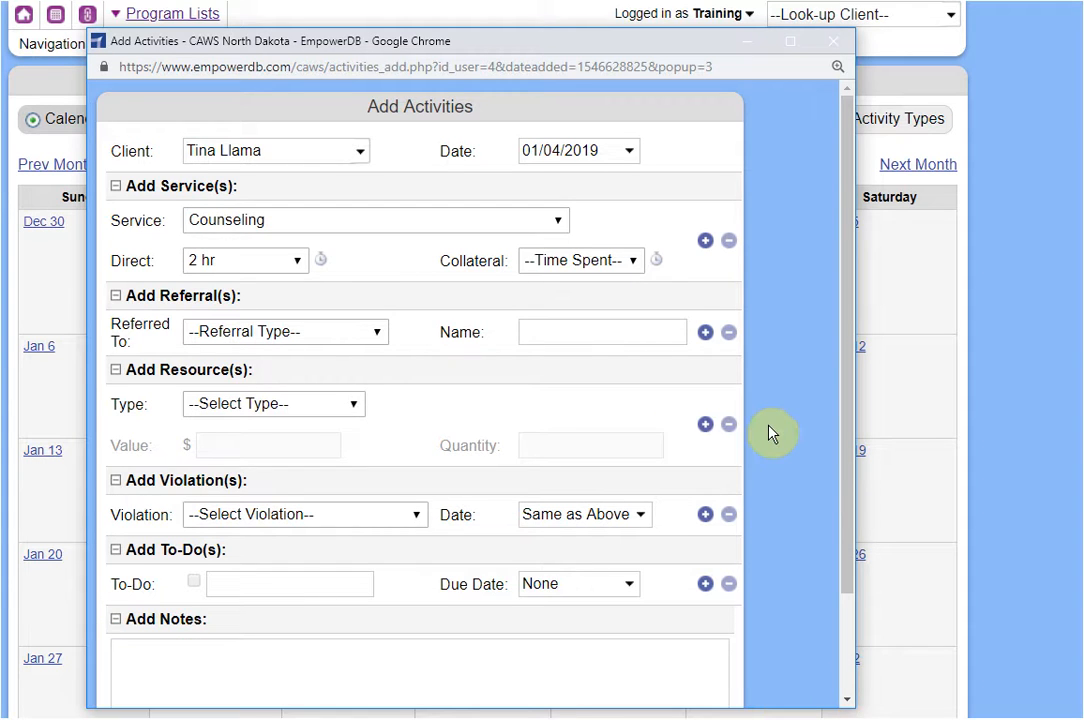
scroll(768, 432, down, 2)
scroll(768, 432, up, 2)
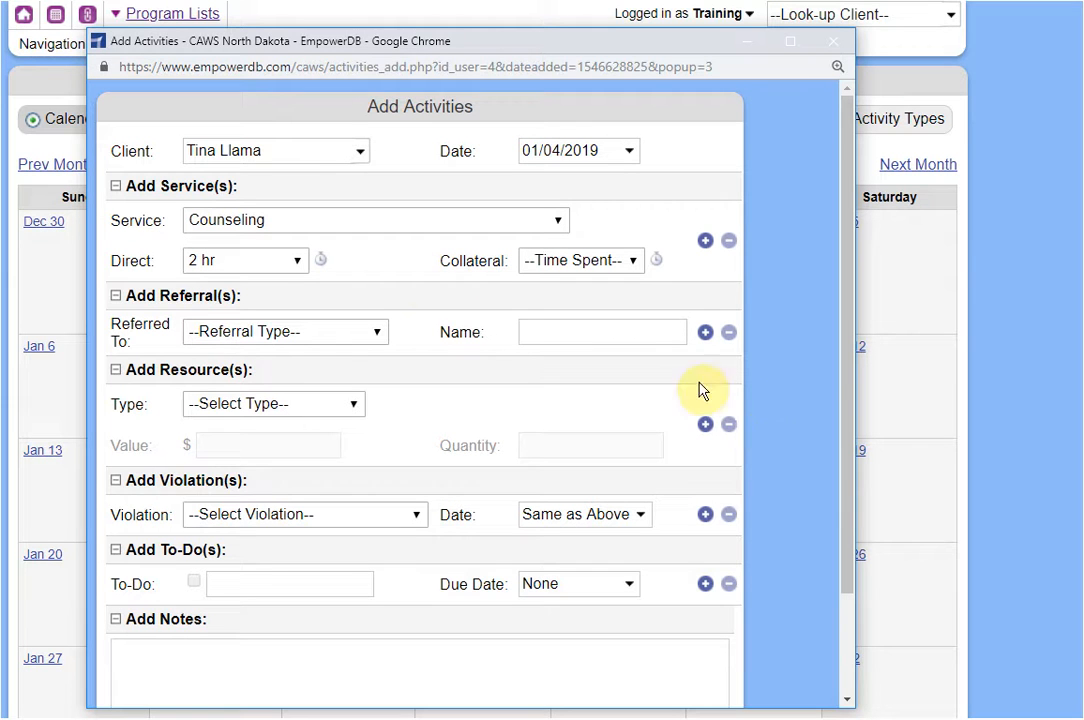
Change direct time to 1 hr, add the note 'some notes', and save.
click(264, 264)
click(249, 483)
scroll(537, 339, down, 3)
click(408, 545)
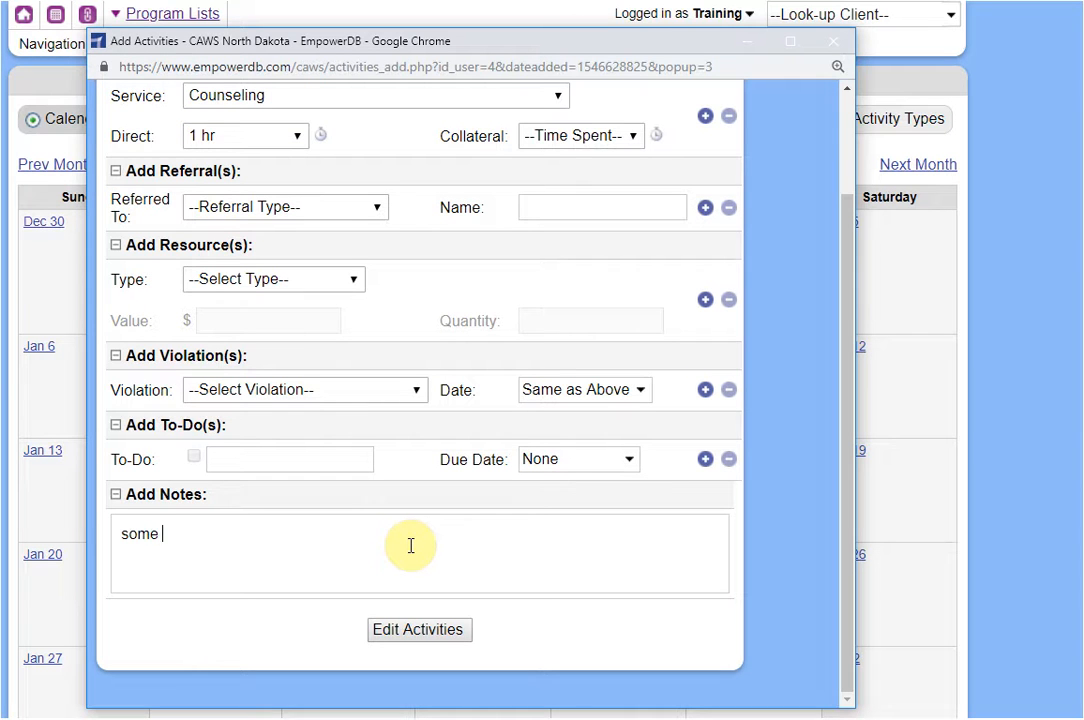
click(418, 626)
mouse_move(709, 285)
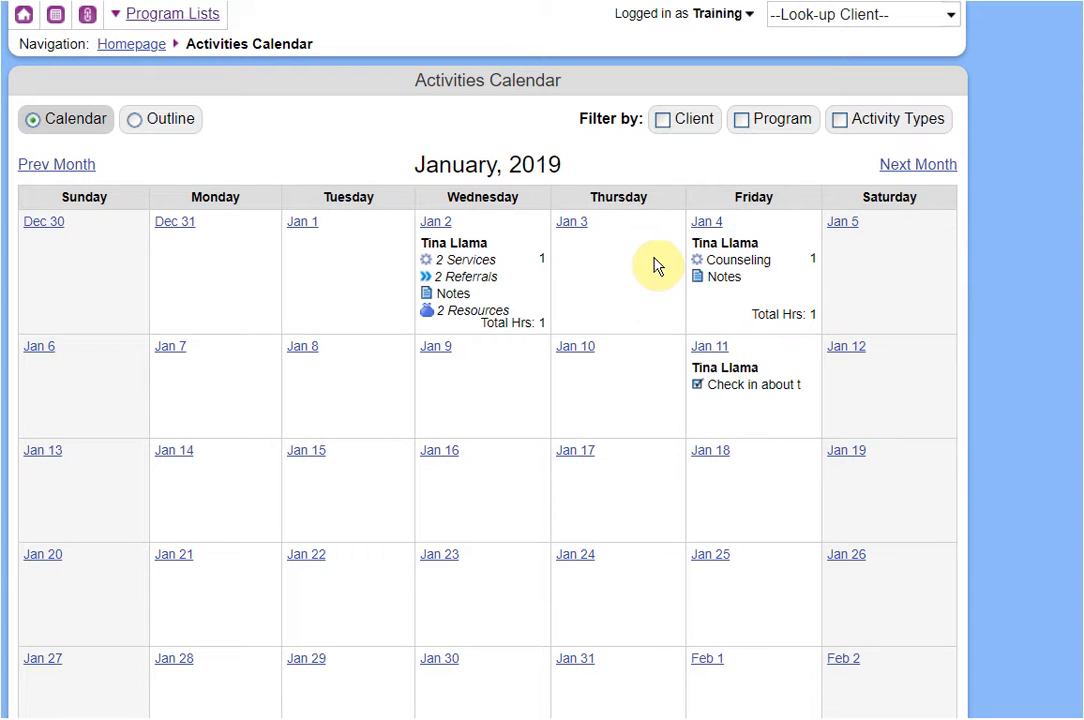
click(575, 232)
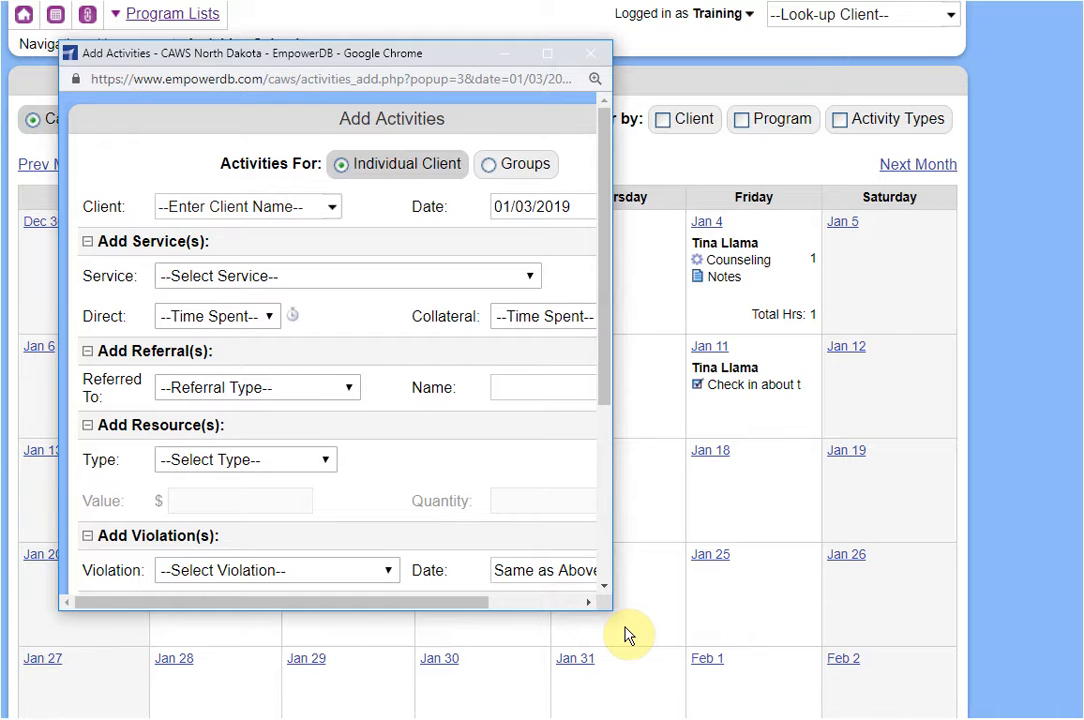
drag(611, 609, 919, 684)
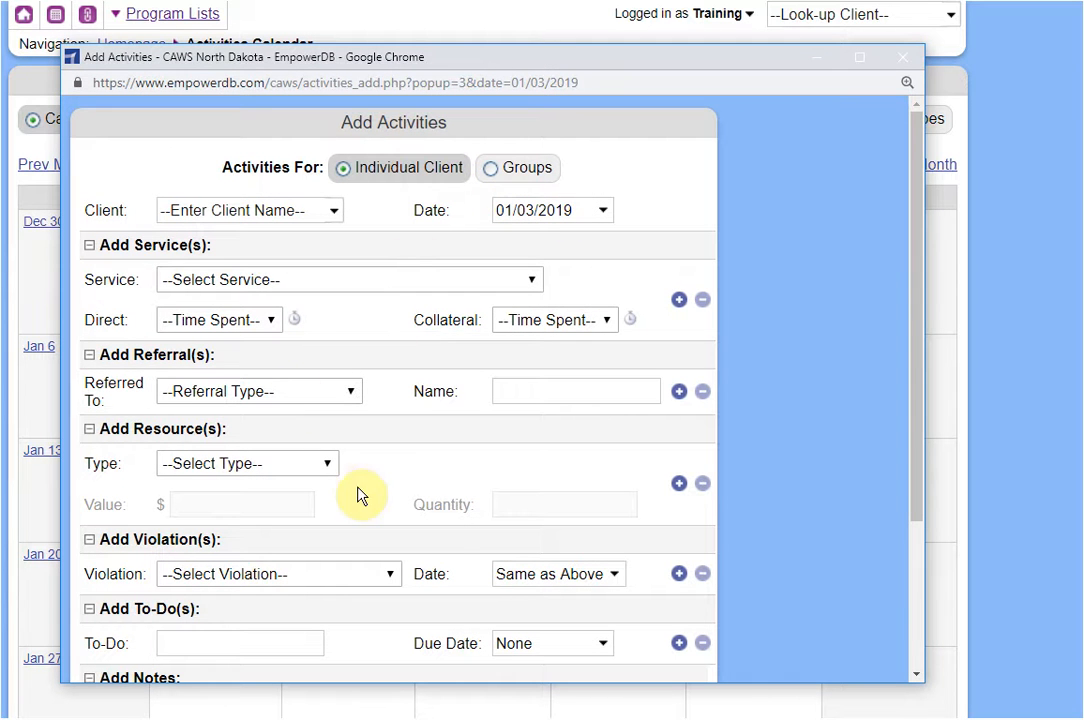
click(904, 58)
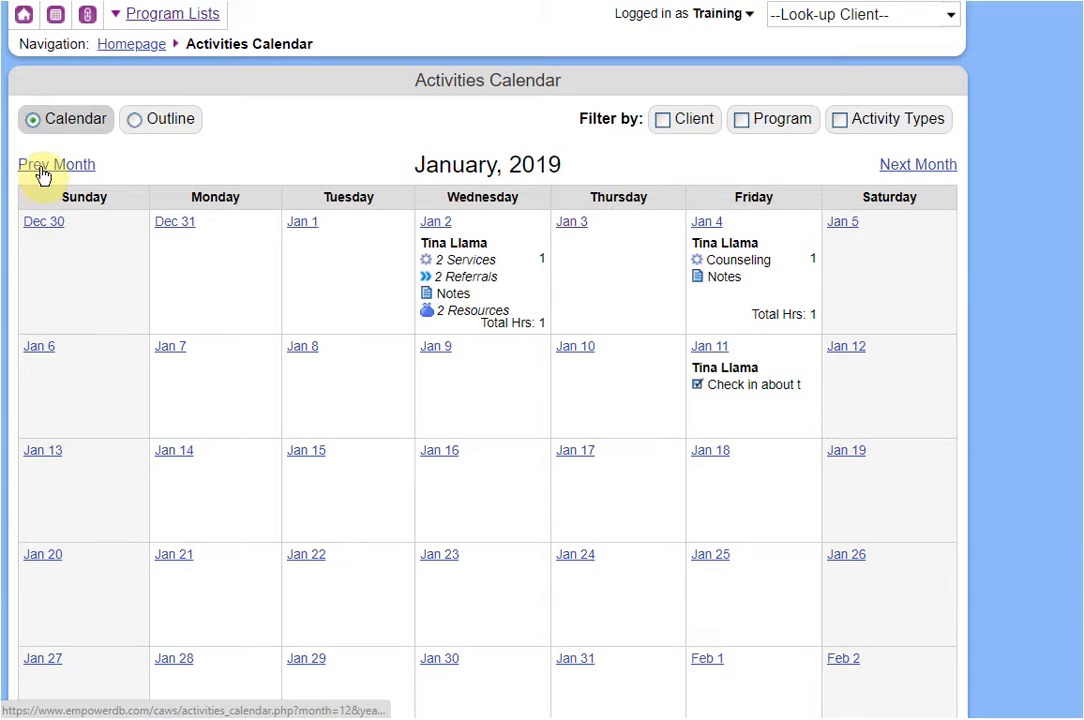
click(40, 166)
click(888, 172)
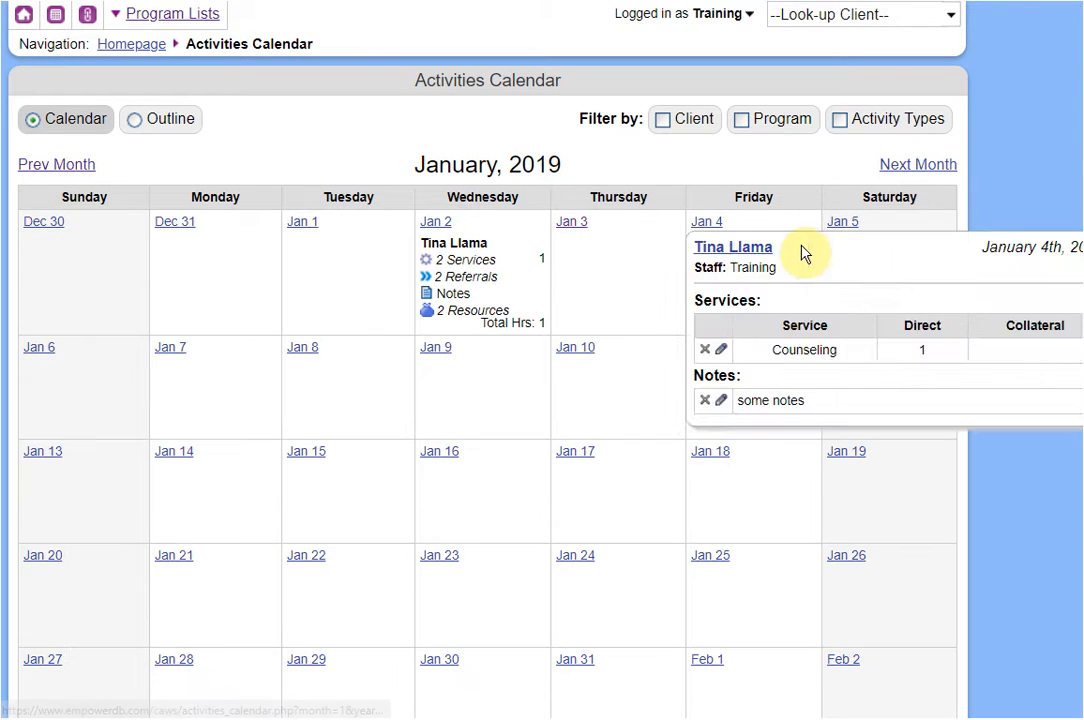
Switch the activities view to Outline.
click(178, 128)
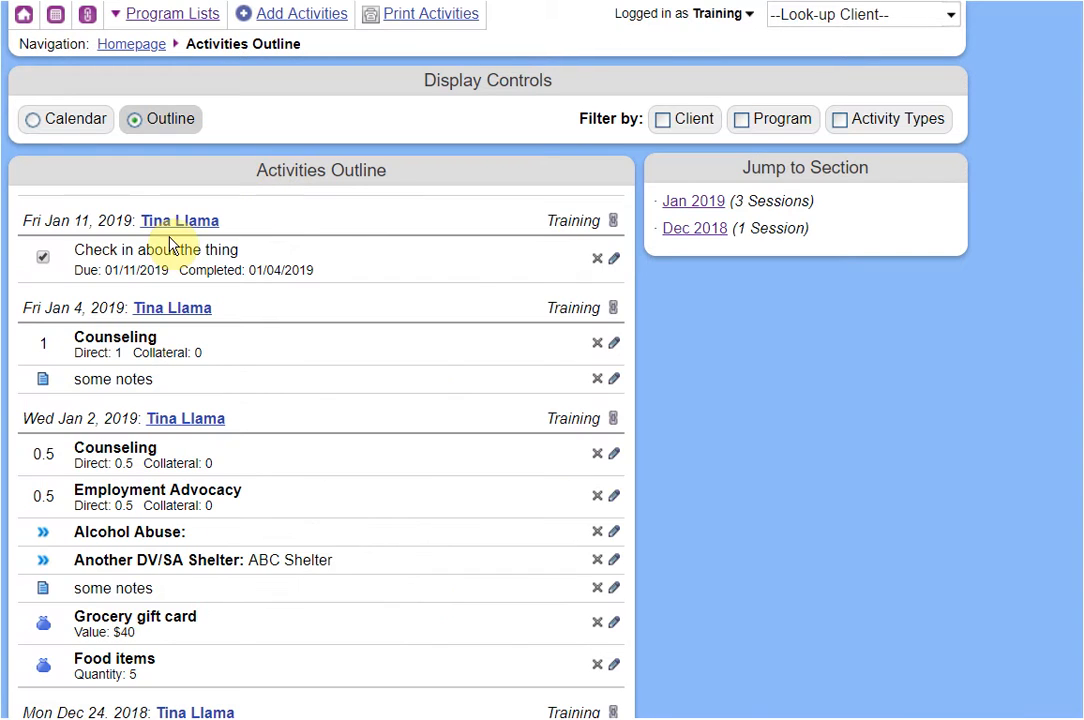
scroll(121, 254, down, 2)
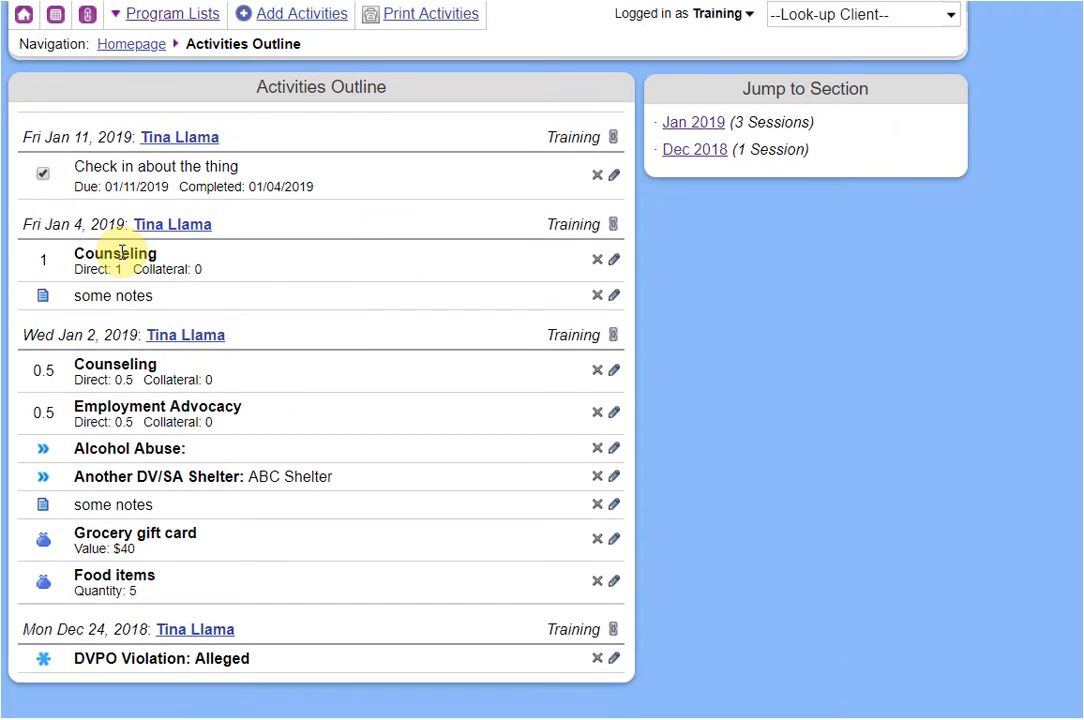
scroll(121, 250, up, 2)
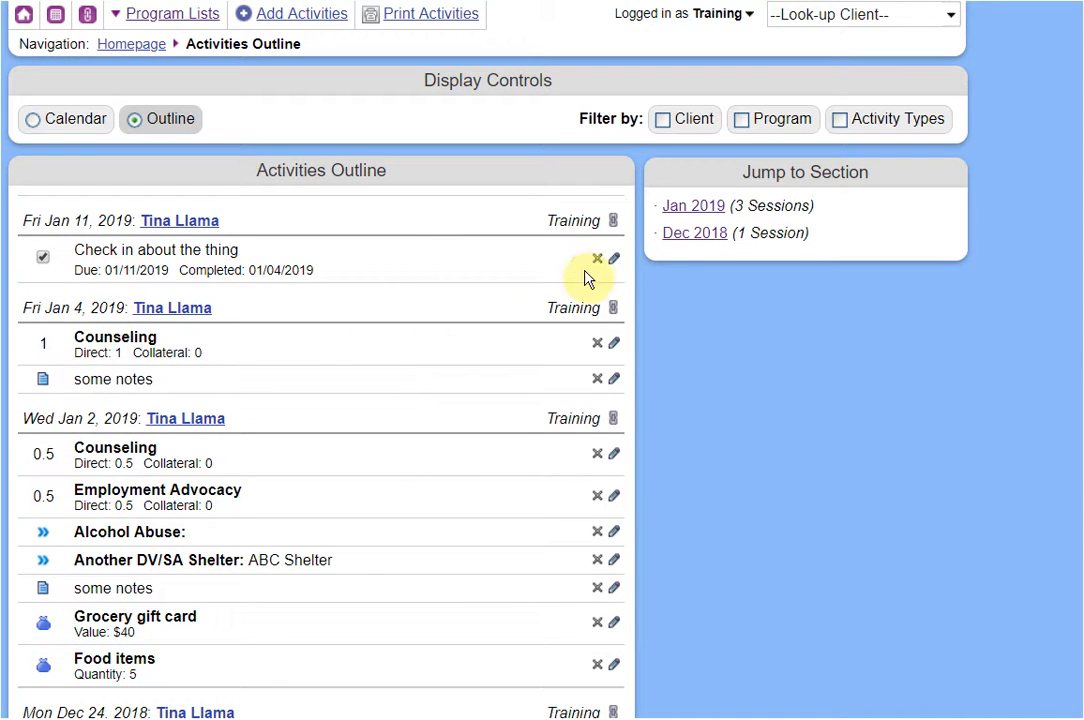
Filter the outline to the client: three January 2019 sessions and one December 2018.
click(690, 121)
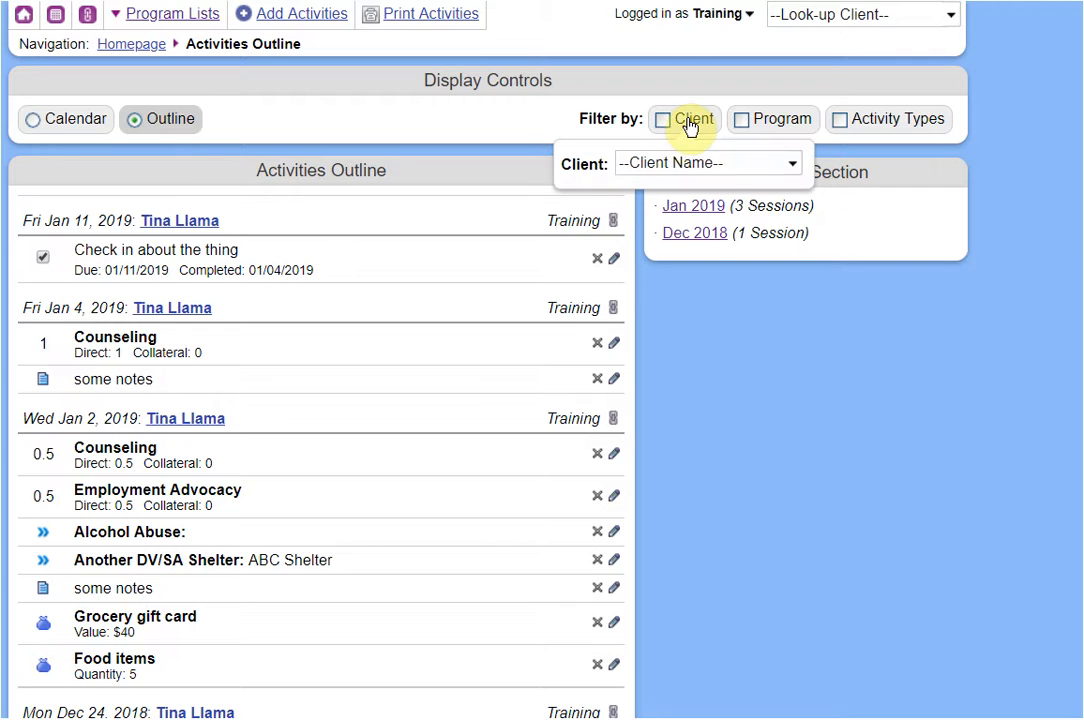
click(680, 165)
text(tin)
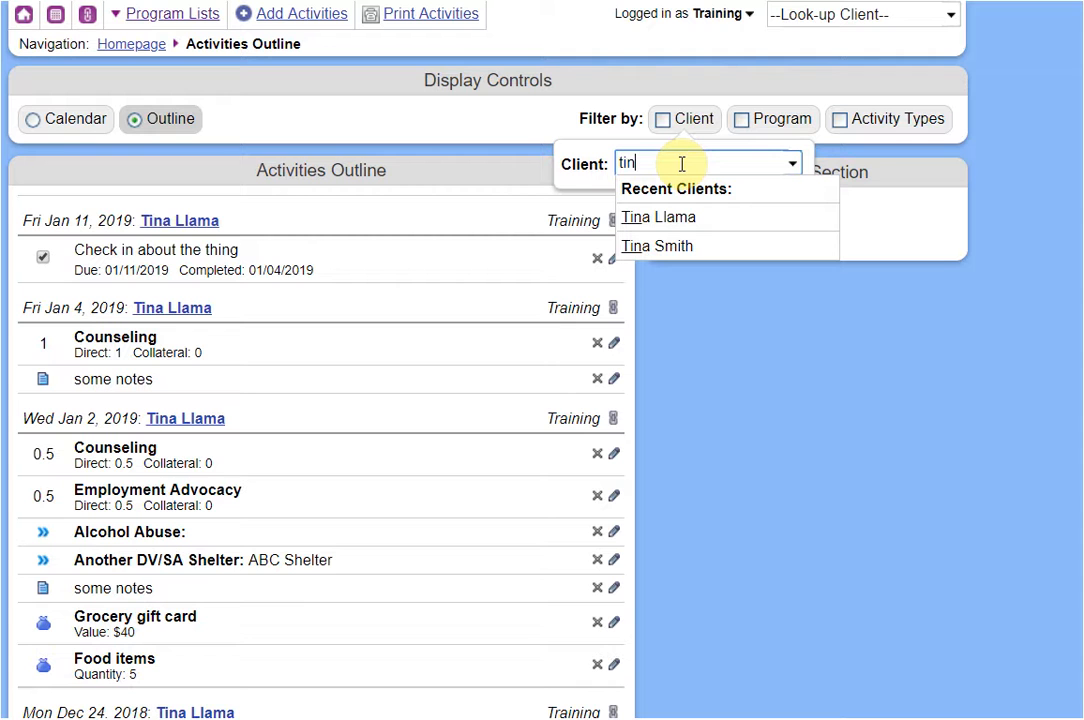
click(672, 216)
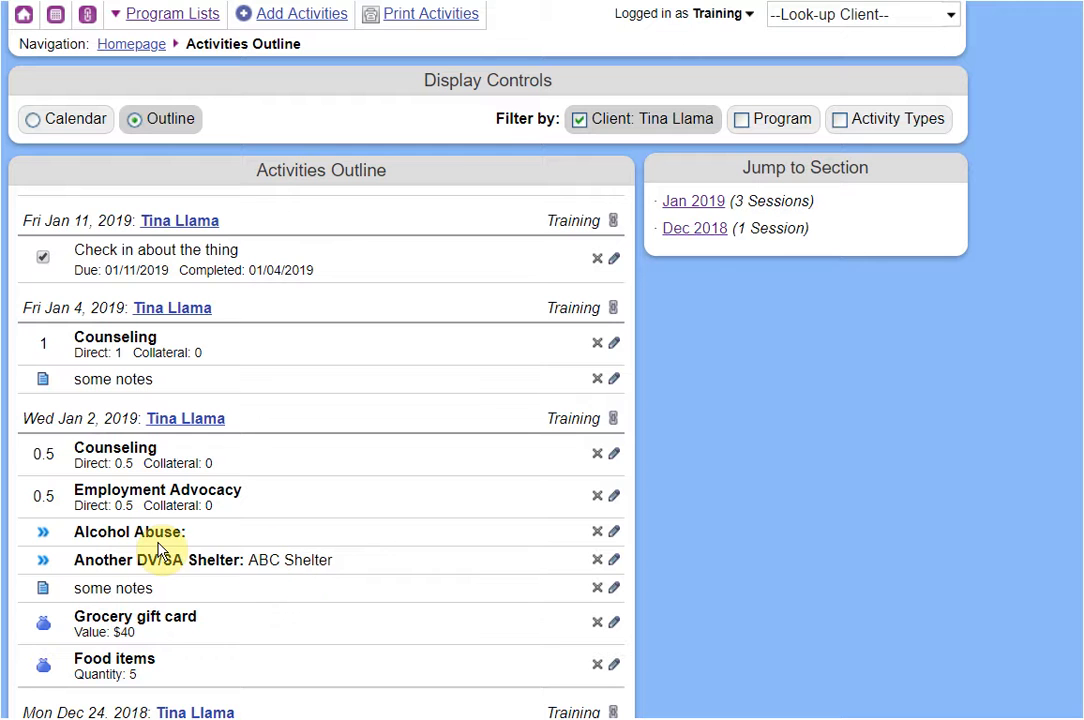
scroll(131, 556, down, 2)
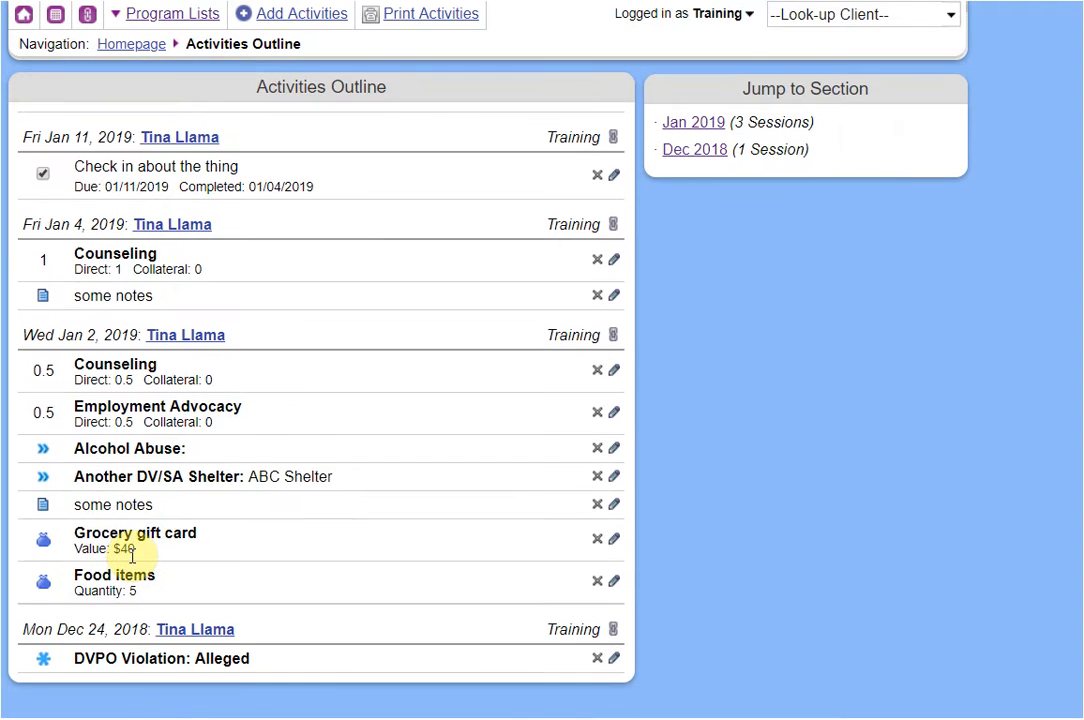
scroll(131, 556, up, 2)
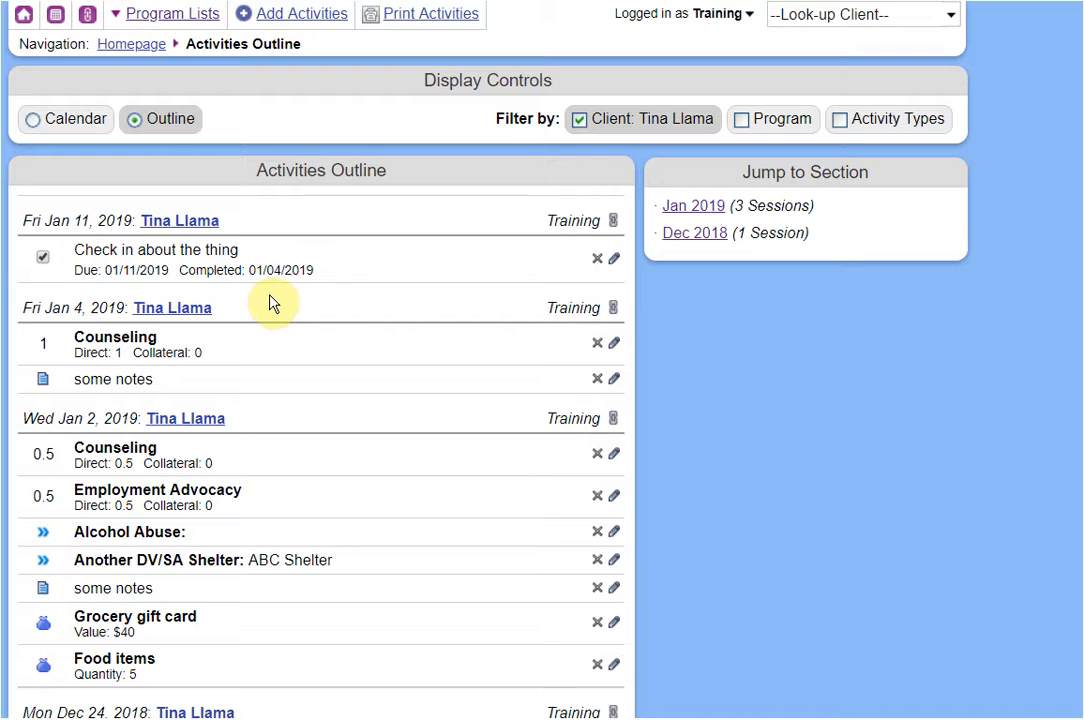
Open Print All Activities, close it without printing, and go back to the Homepage.
click(422, 27)
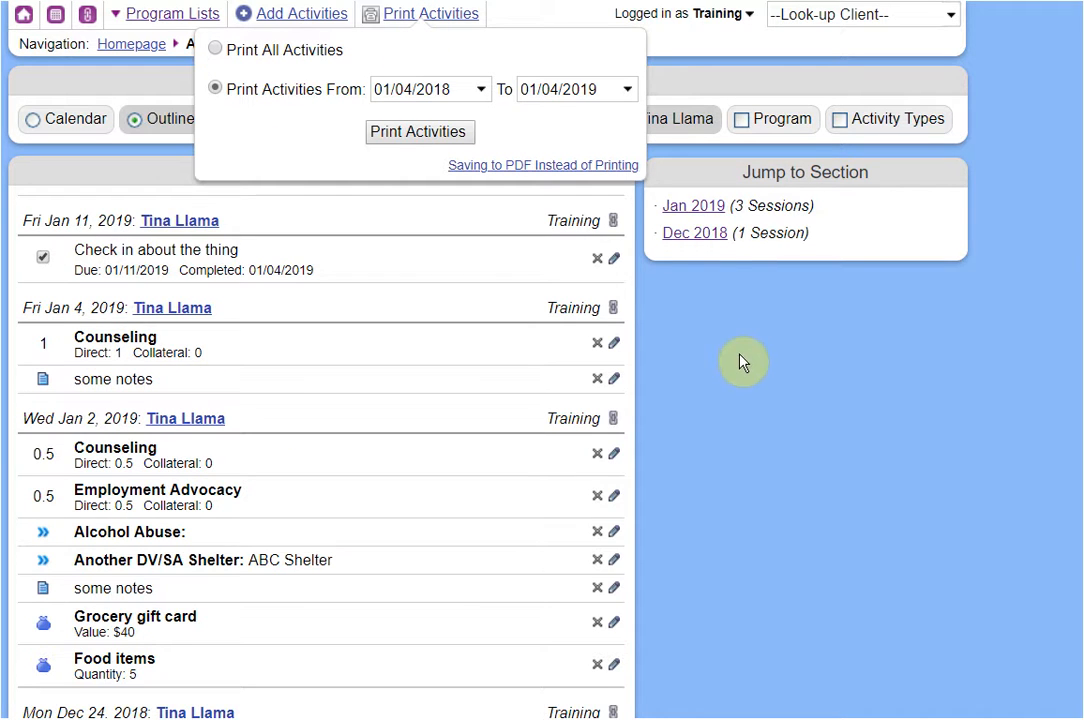
click(280, 52)
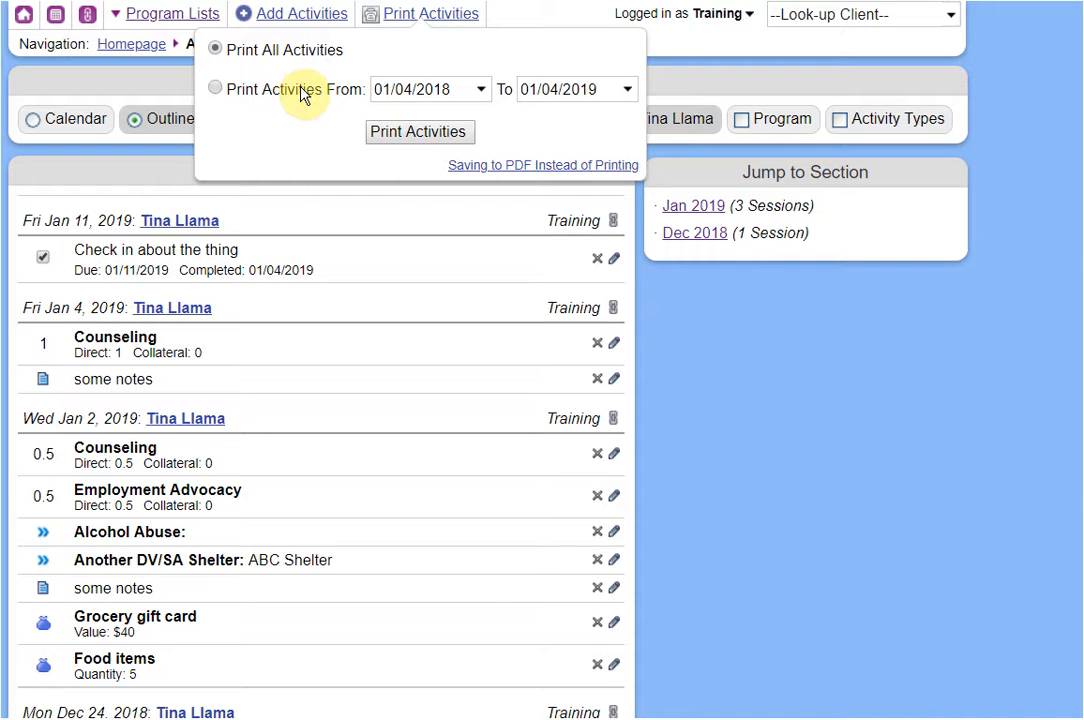
click(727, 485)
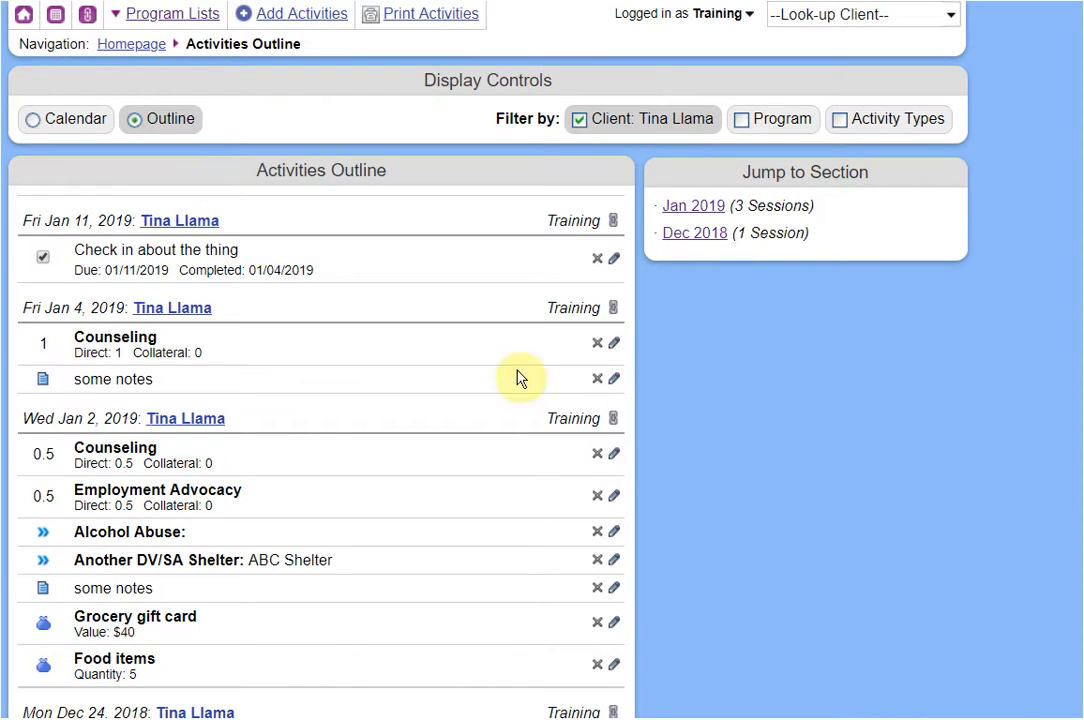
click(143, 46)
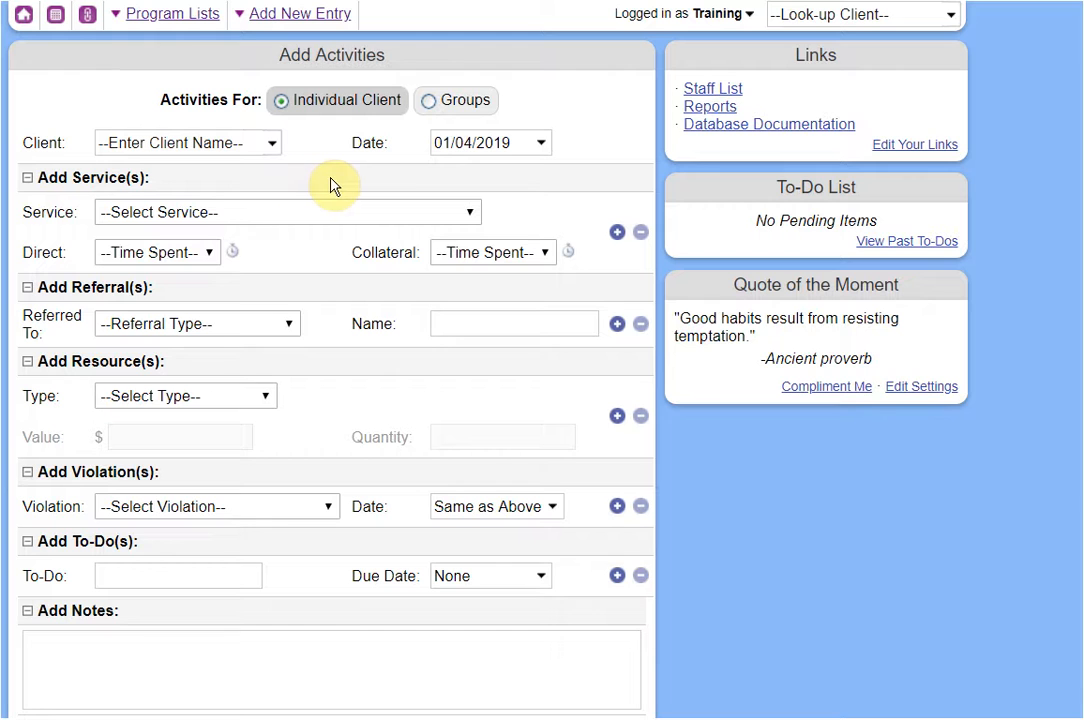
mouse_move(312, 27)
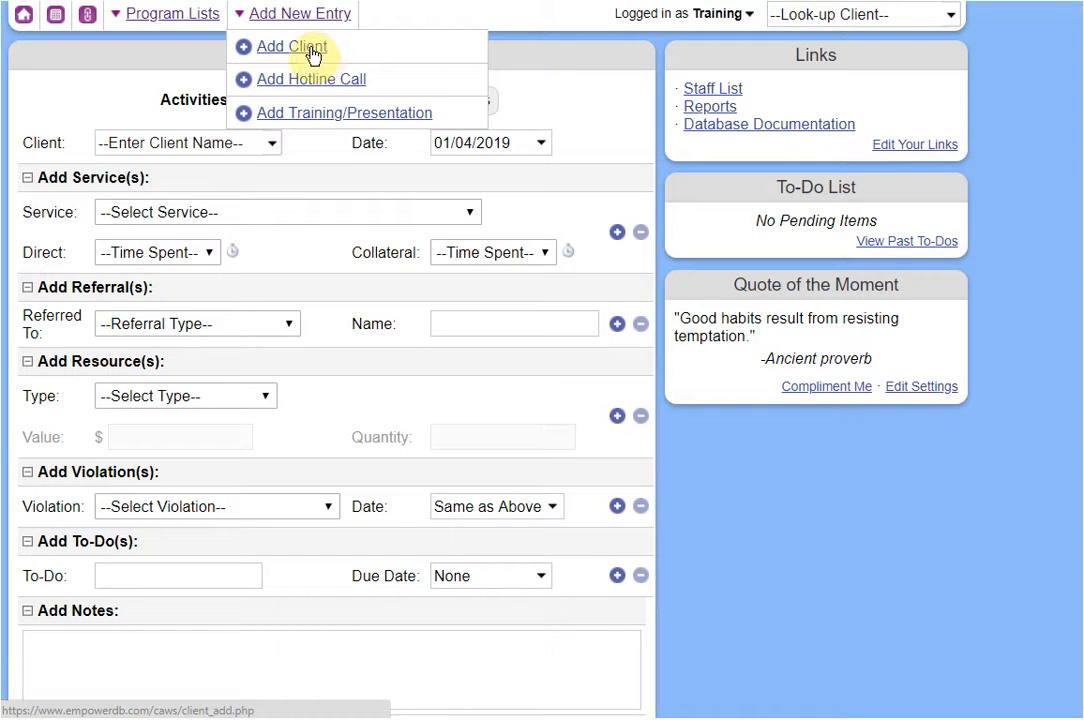
Add a client enrolled in the Non-Residential Program and continue to the blank initial information form.
click(307, 53)
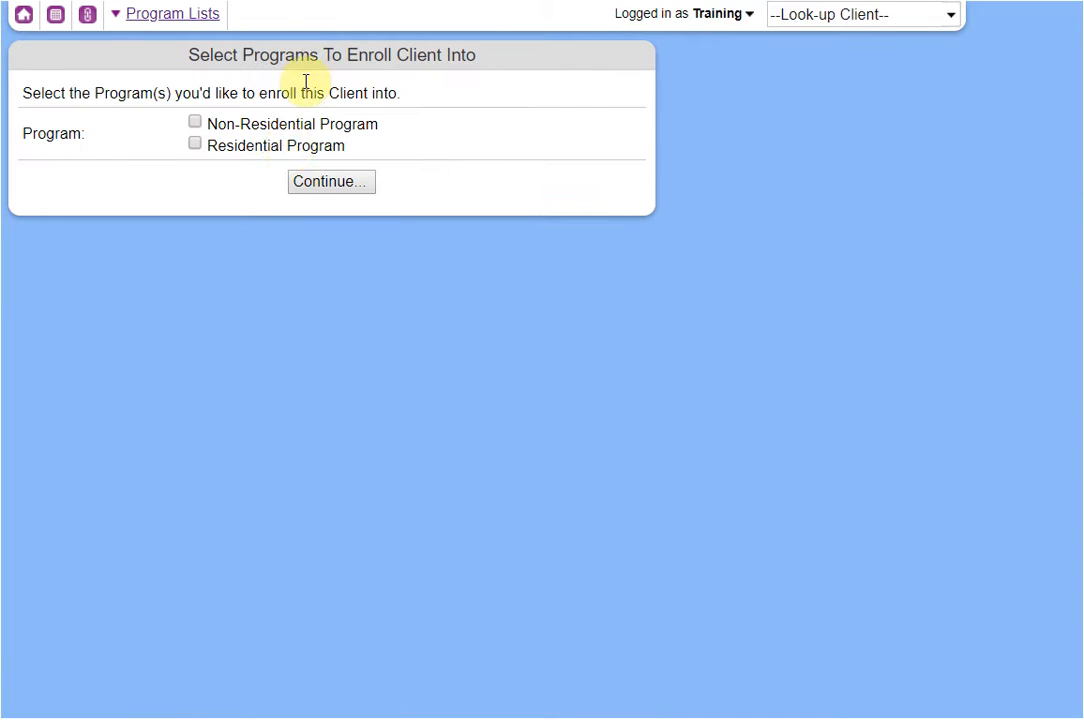
click(256, 128)
click(322, 190)
click(315, 157)
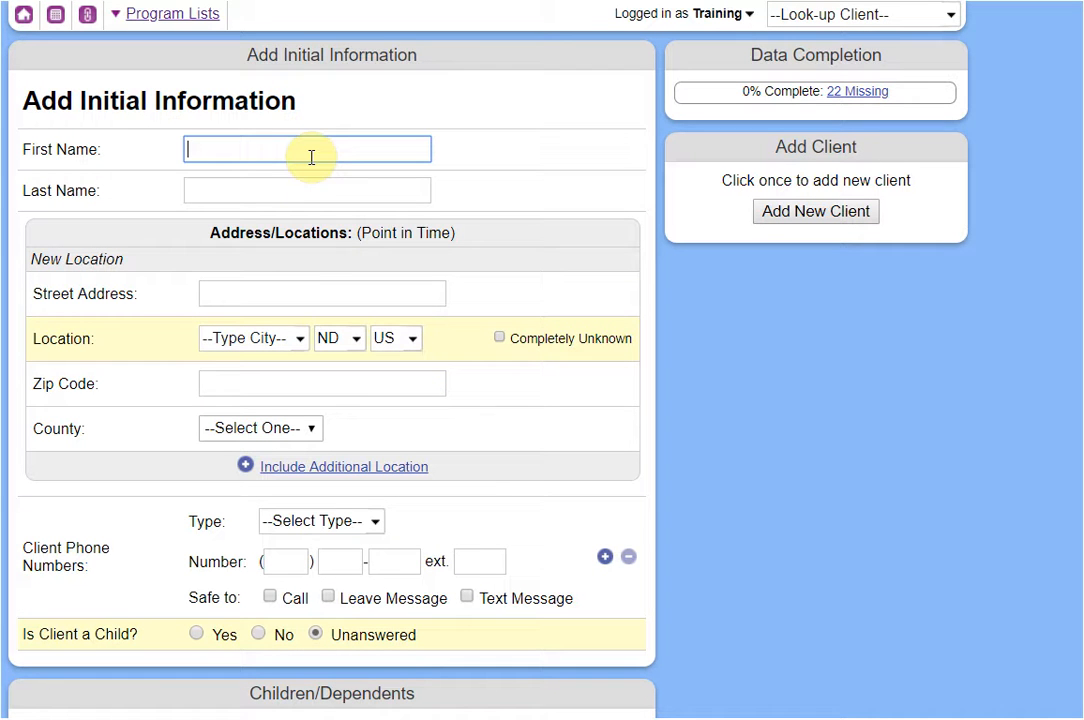
Enter the client's first and last name, then open the potential existing match the duplicate check lists.
text(Tina)
key(Tab)
text(Lama)
key(Tab)
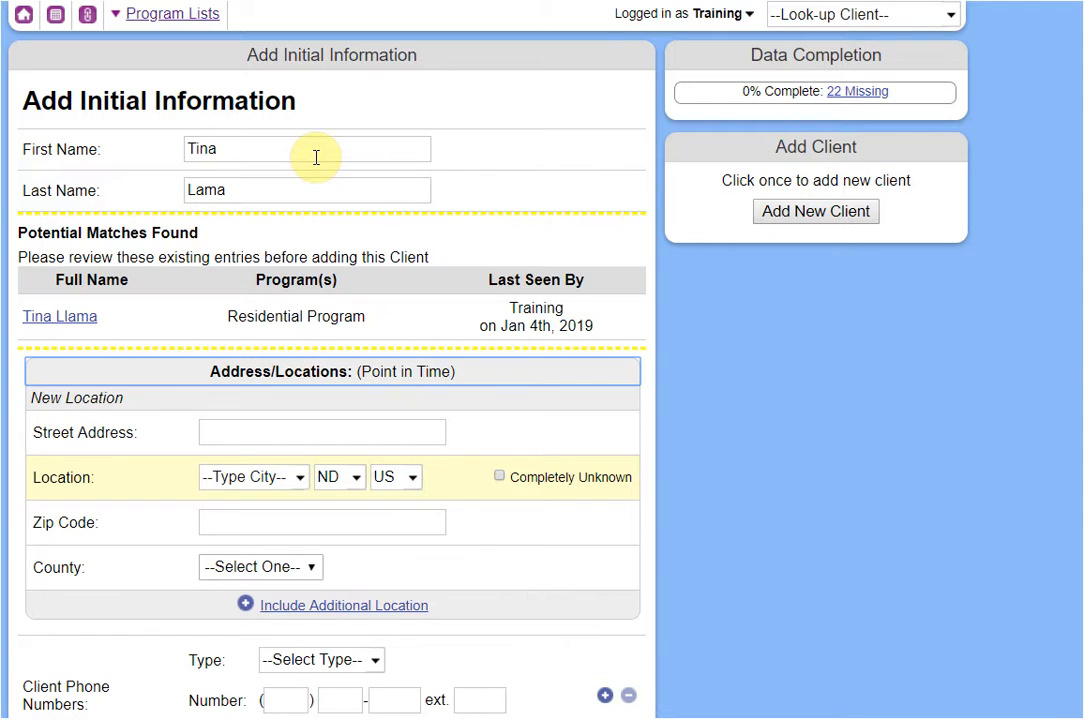
click(85, 320)
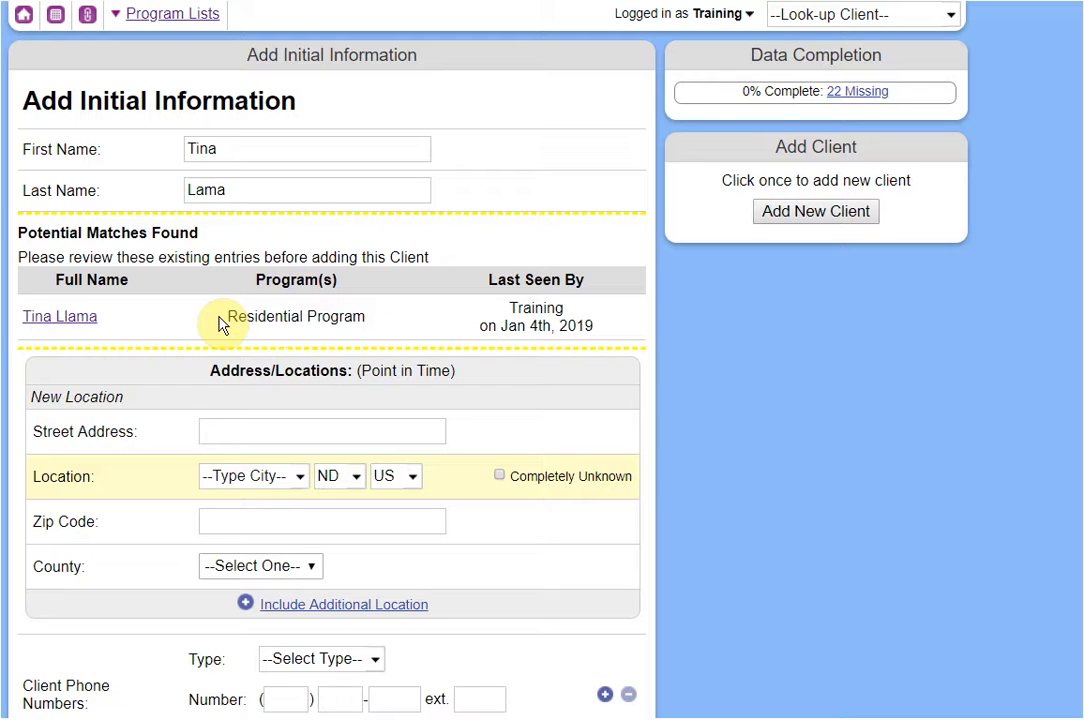
click(88, 318)
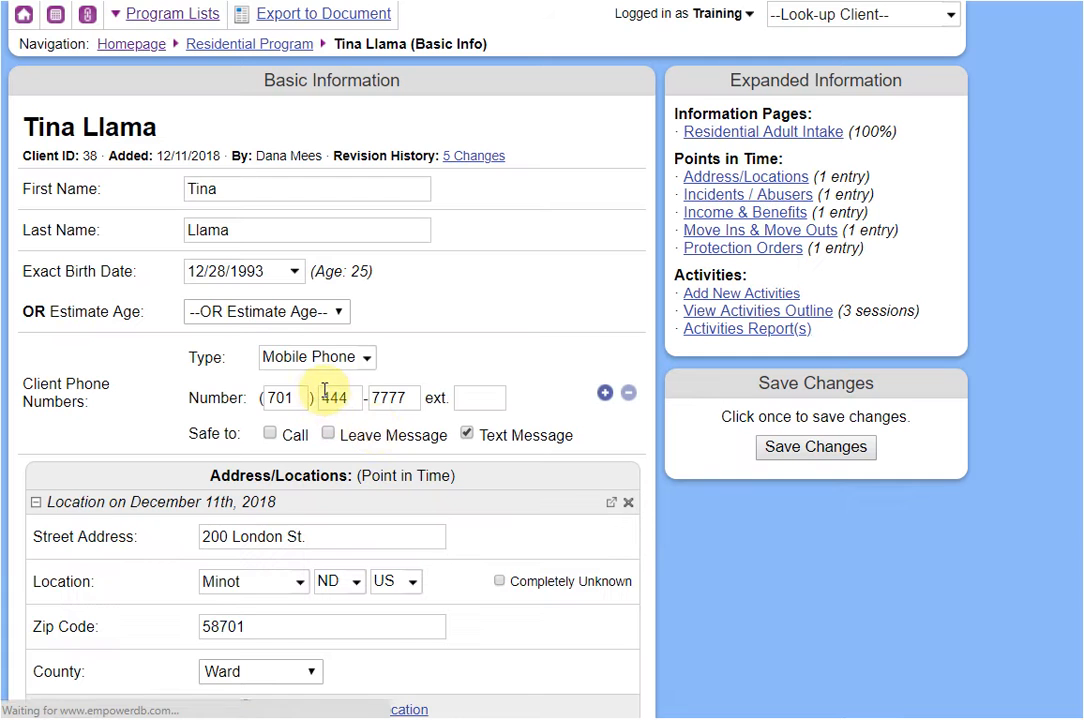
scroll(559, 384, down, 5)
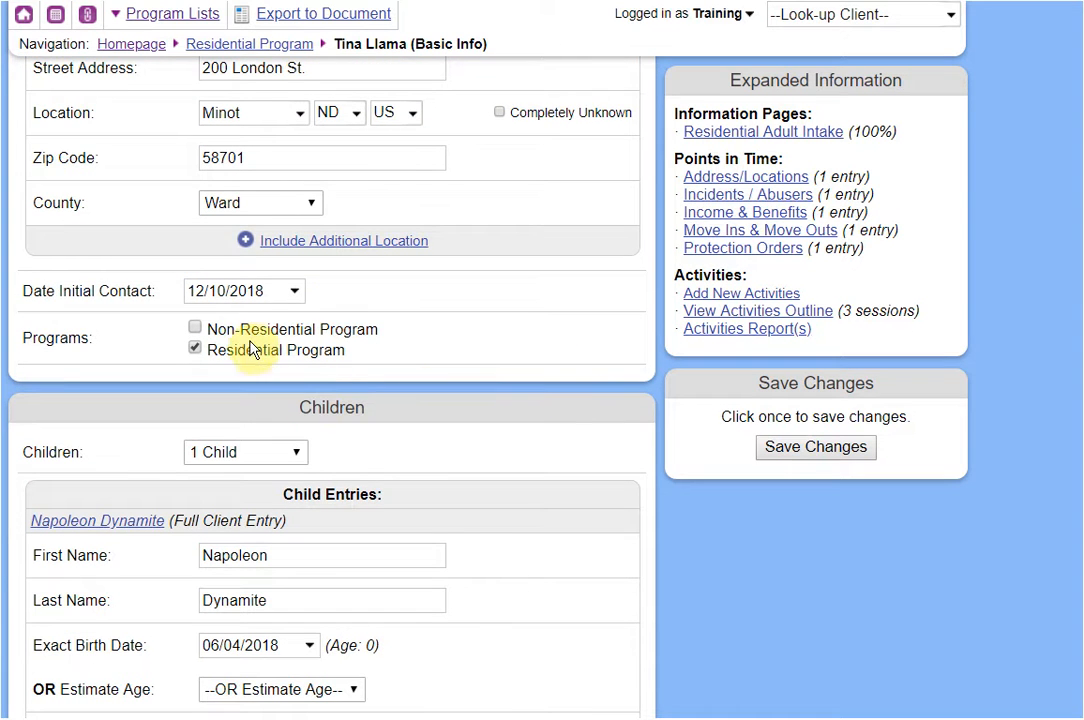
click(253, 331)
scroll(273, 363, up, 1)
scroll(273, 363, up, 4)
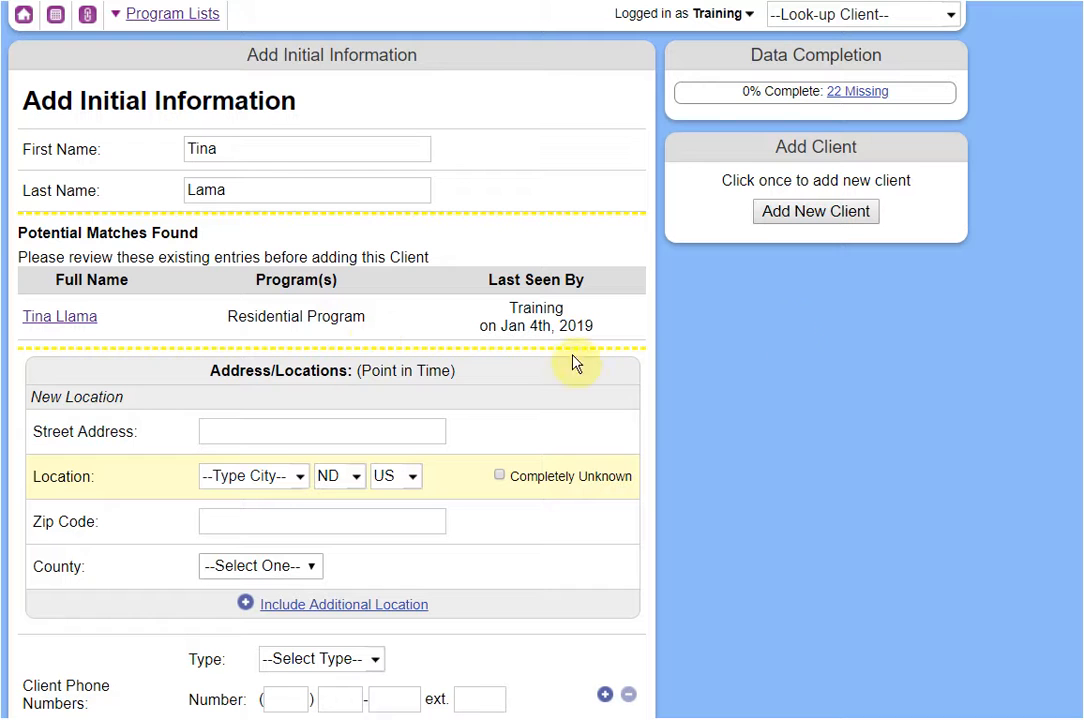
Replace the misspelled last name with the corrected spelling and move to the Location city box.
double_click(264, 193)
text(Alpaca)
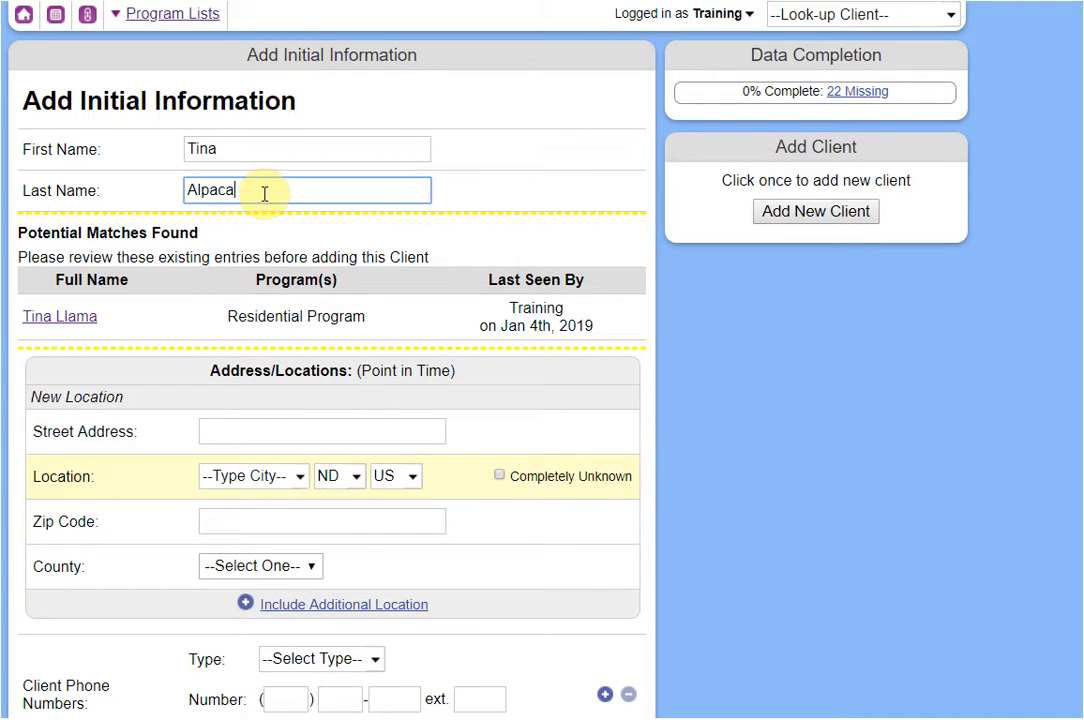
key(Tab)
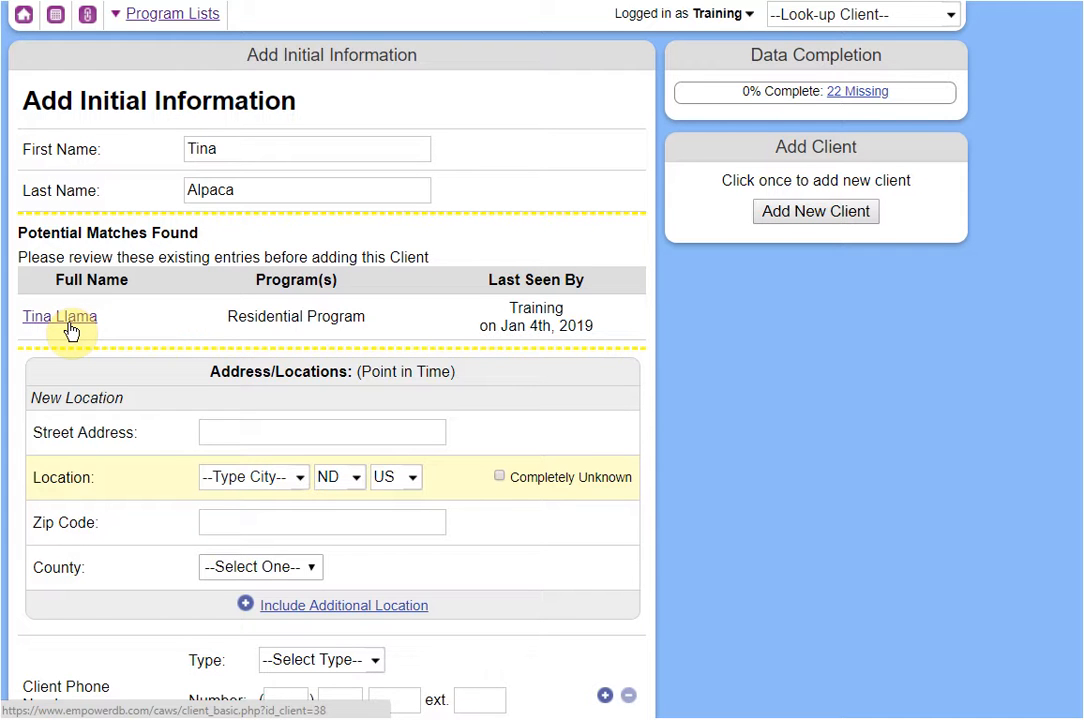
scroll(70, 330, down, 1)
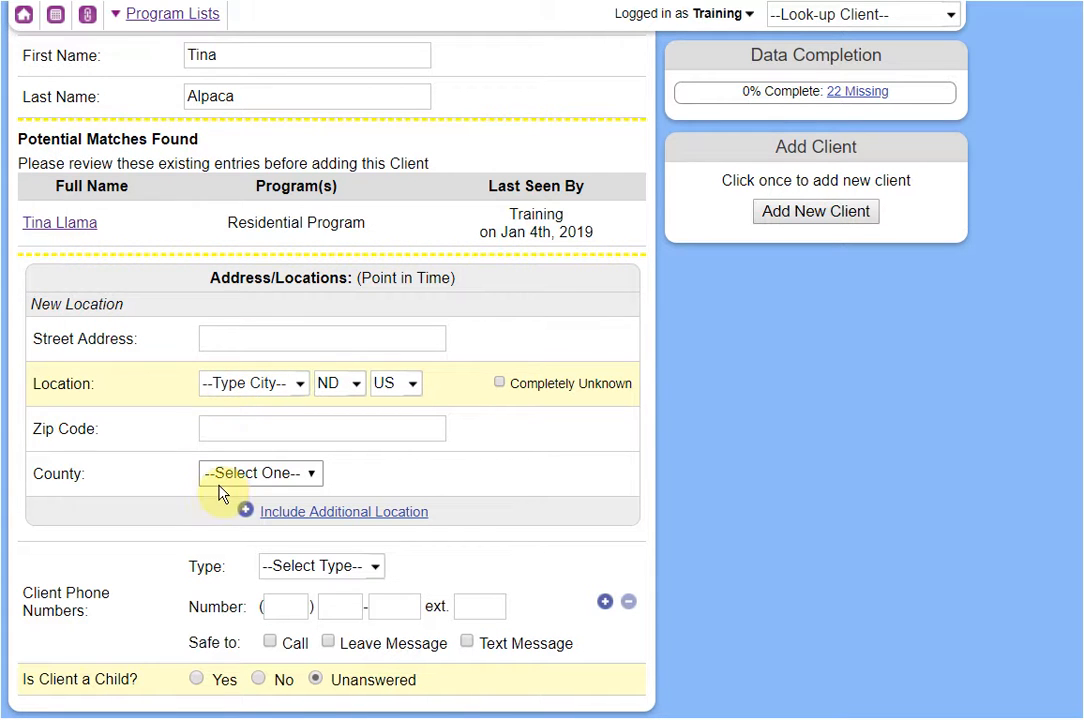
click(254, 385)
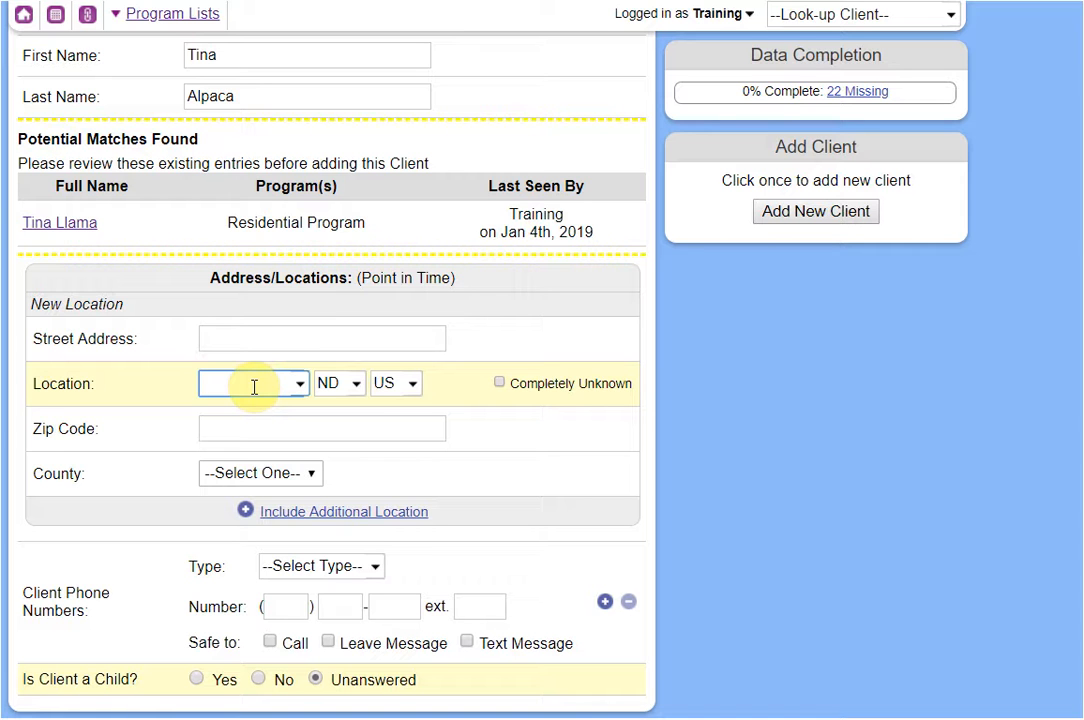
Try Bismarck as the city from the suggestions and North Dakota city list, then clear it.
text(bis)
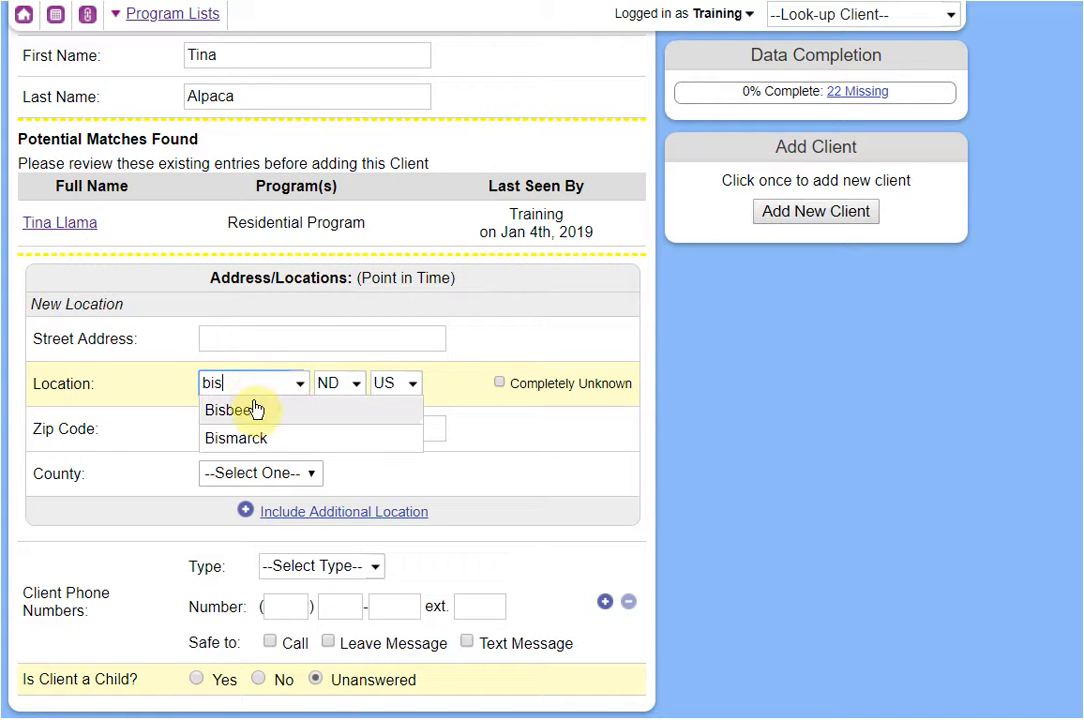
click(245, 438)
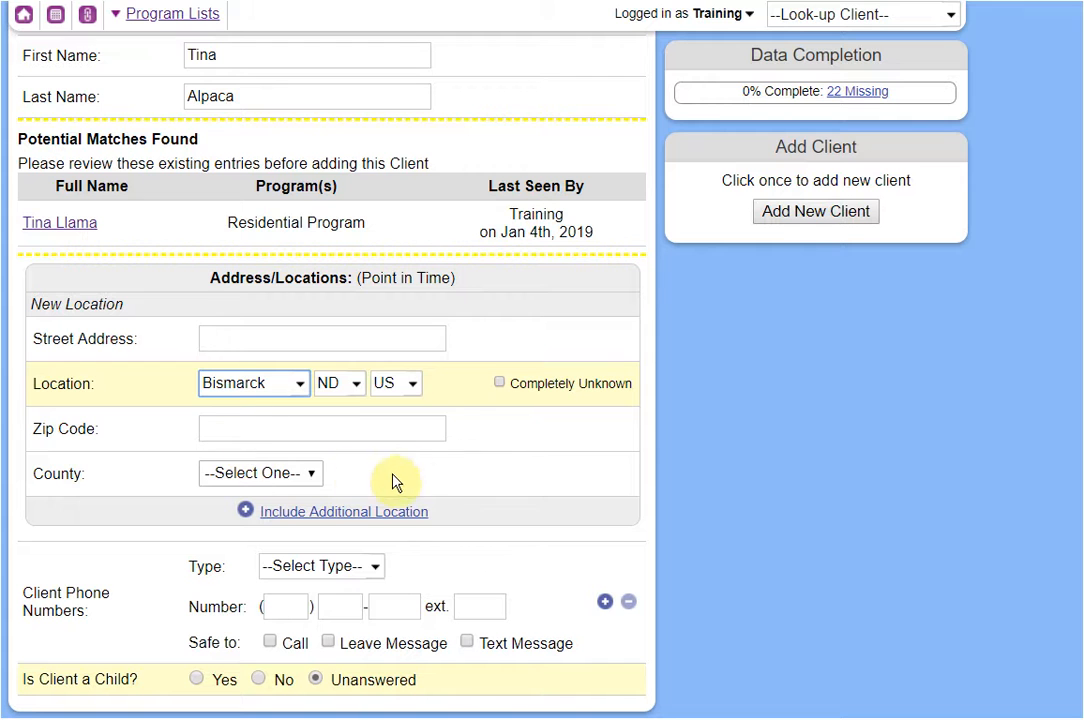
click(271, 386)
click(525, 445)
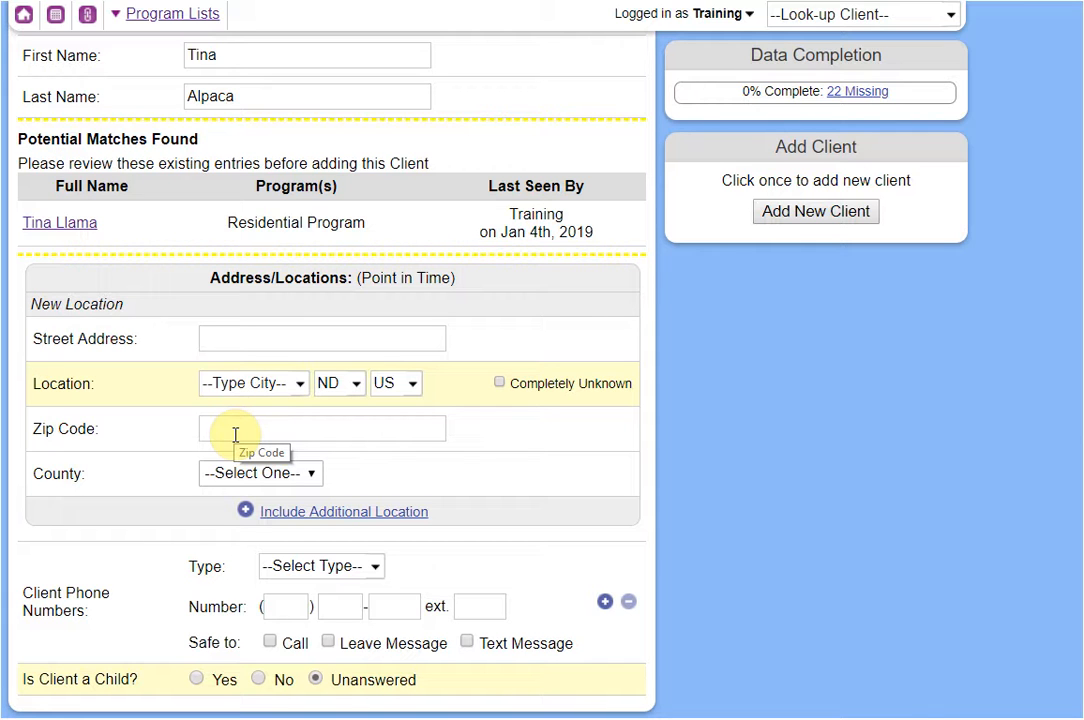
click(300, 392)
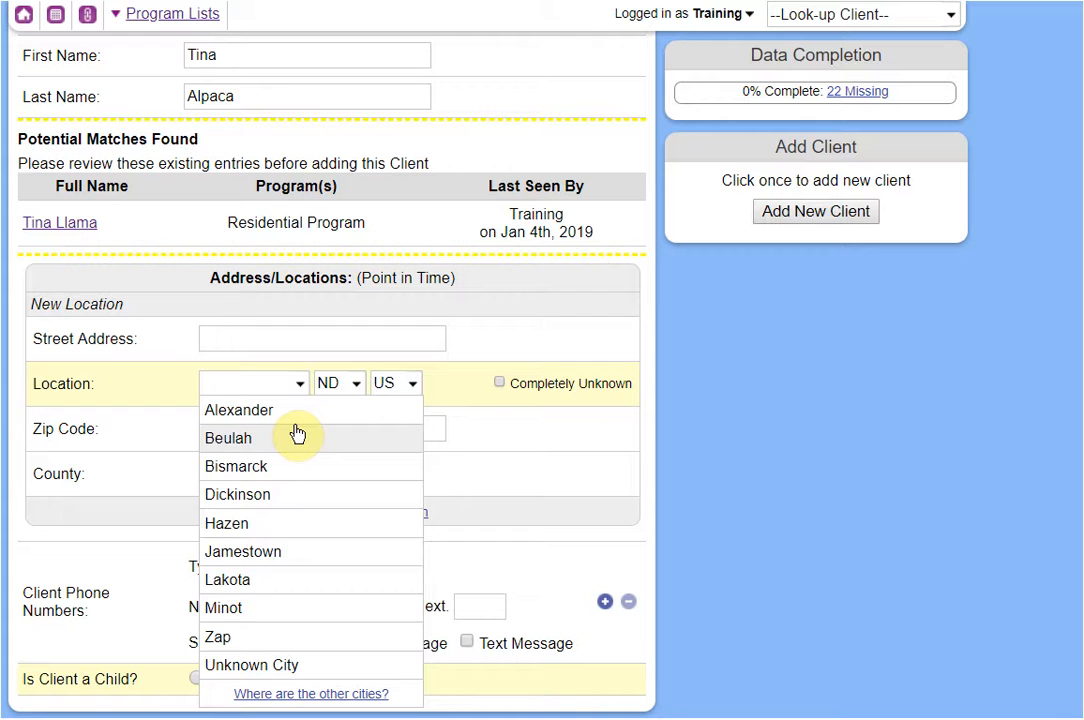
click(270, 465)
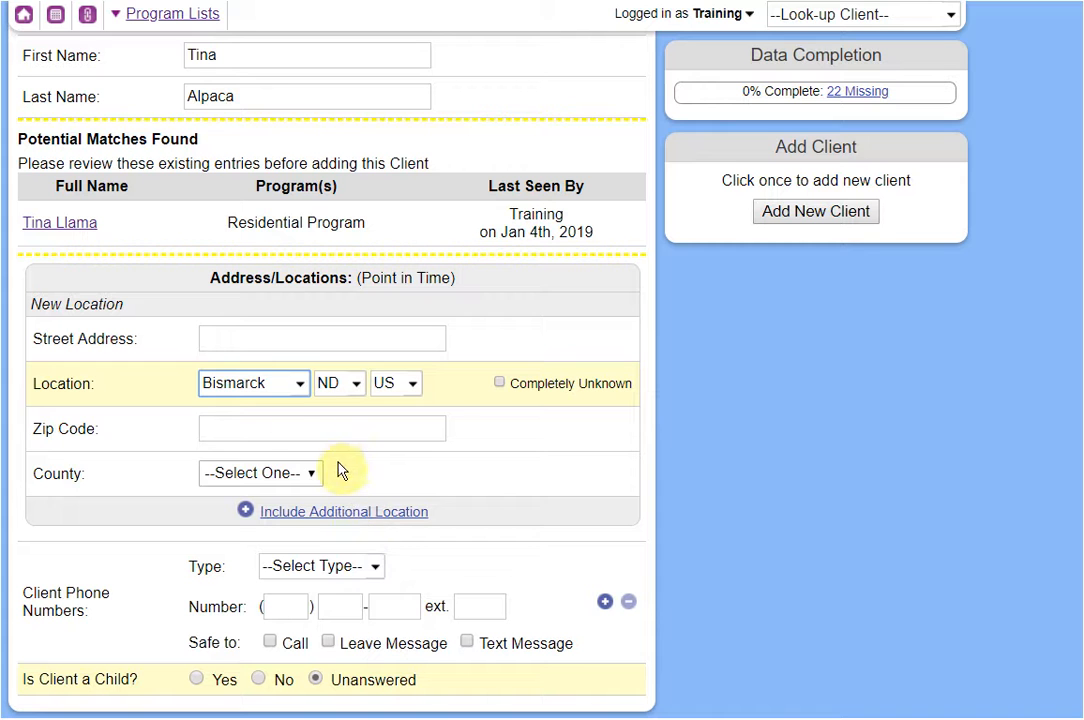
click(301, 386)
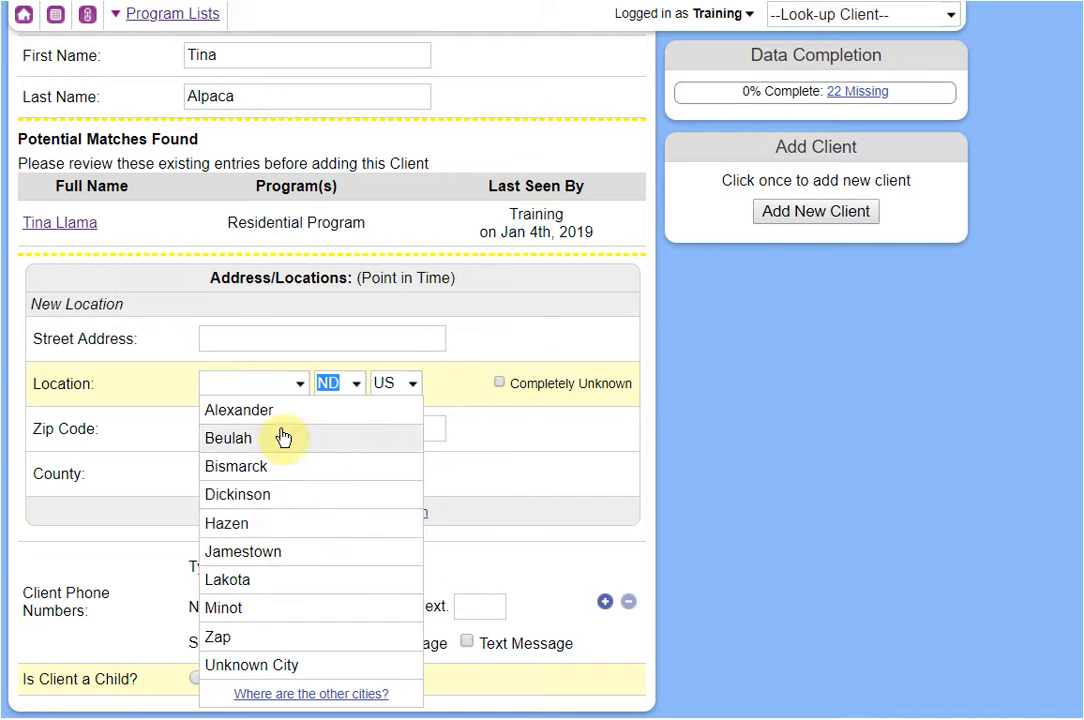
click(242, 388)
Set the location city to York, ND, US via 'yo' suggestions, leaving County as --Select One--.
text(y)
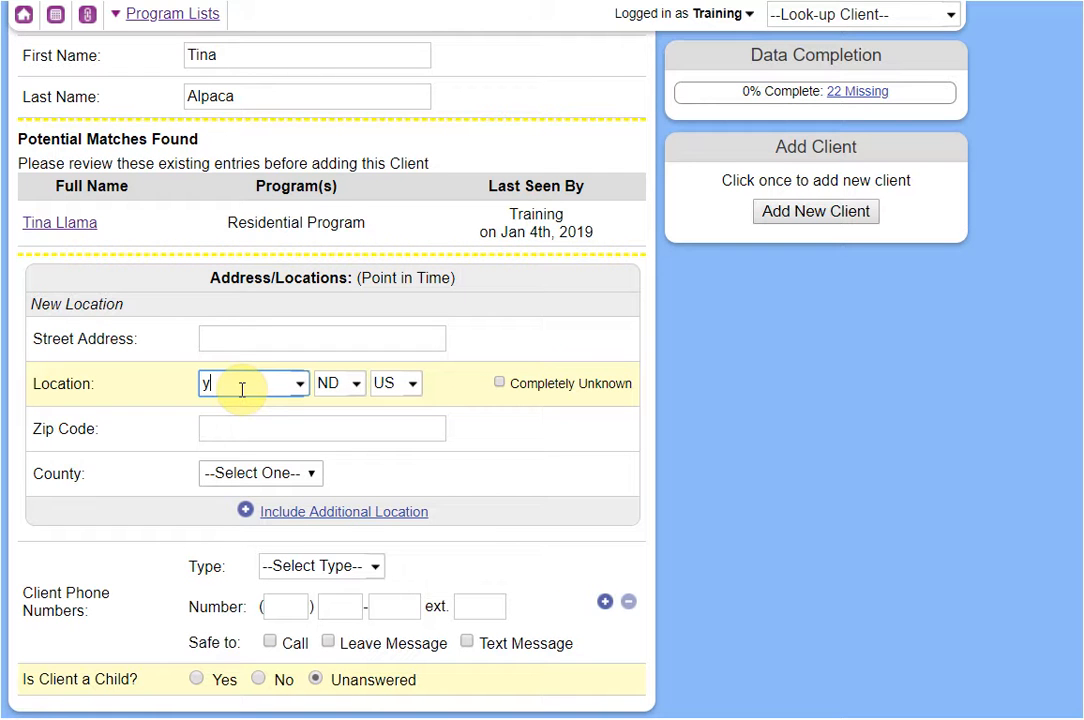
text(a)
key(BackSpace)
text(o)
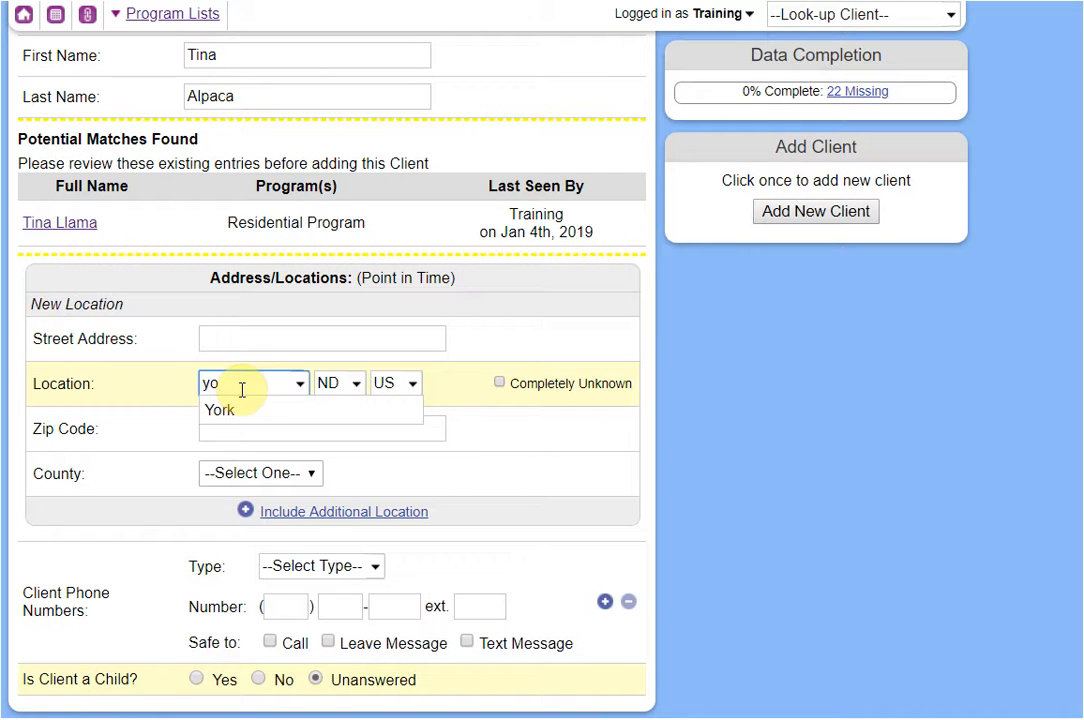
click(238, 410)
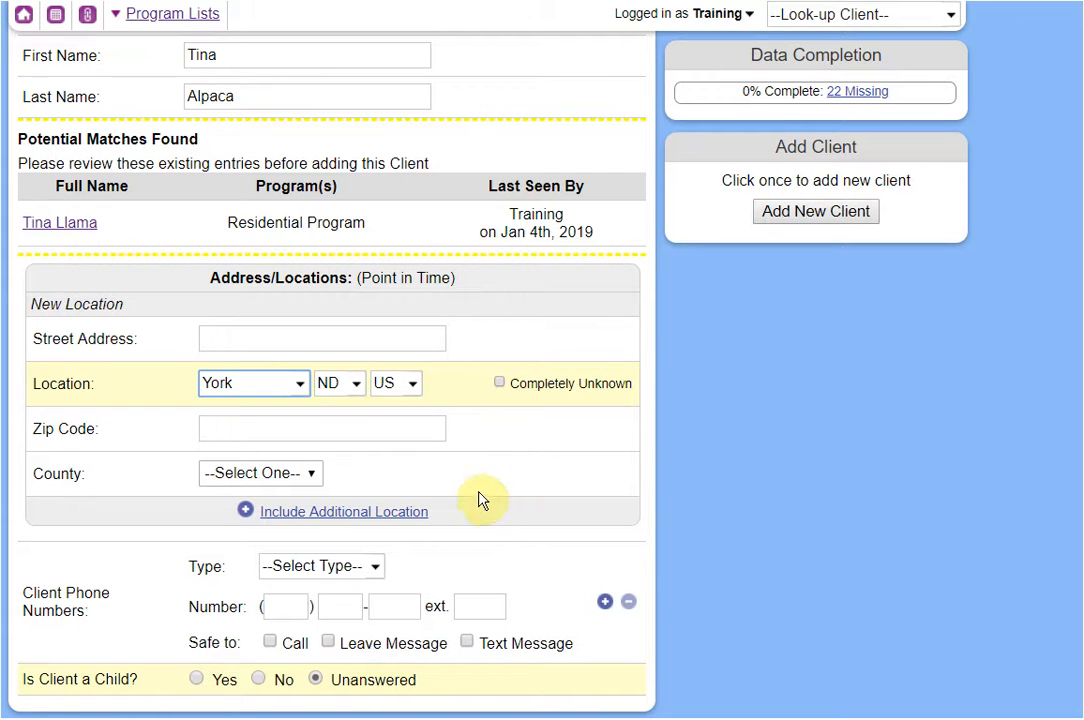
click(300, 474)
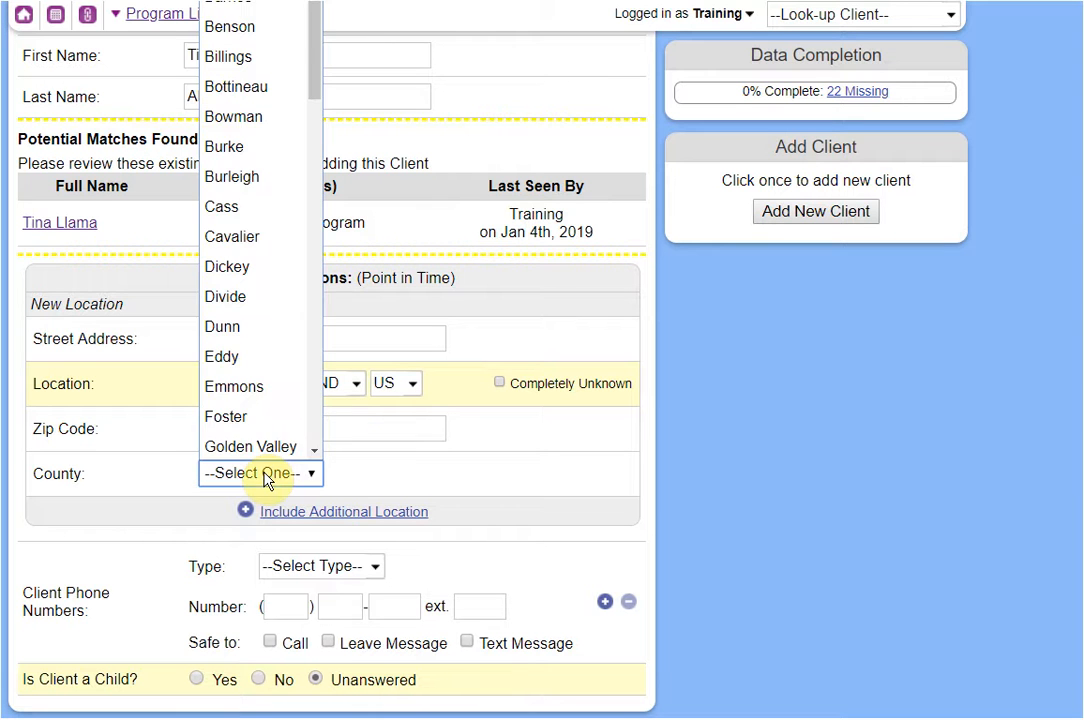
scroll(240, 355, down, 10)
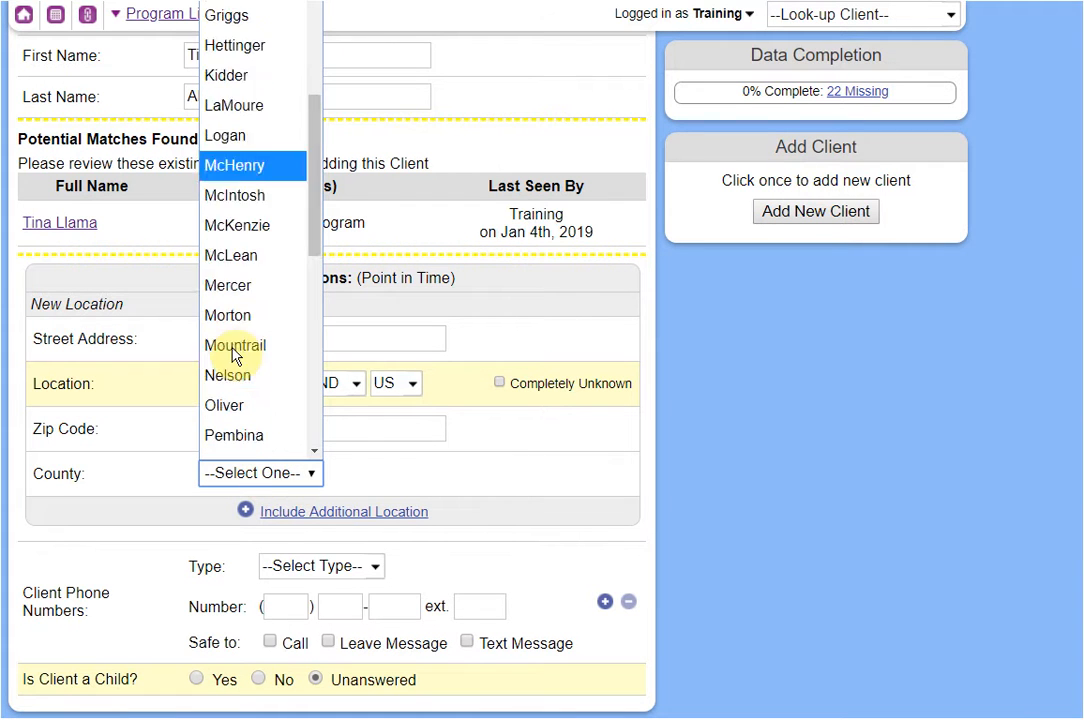
click(499, 471)
scroll(497, 471, down, 1)
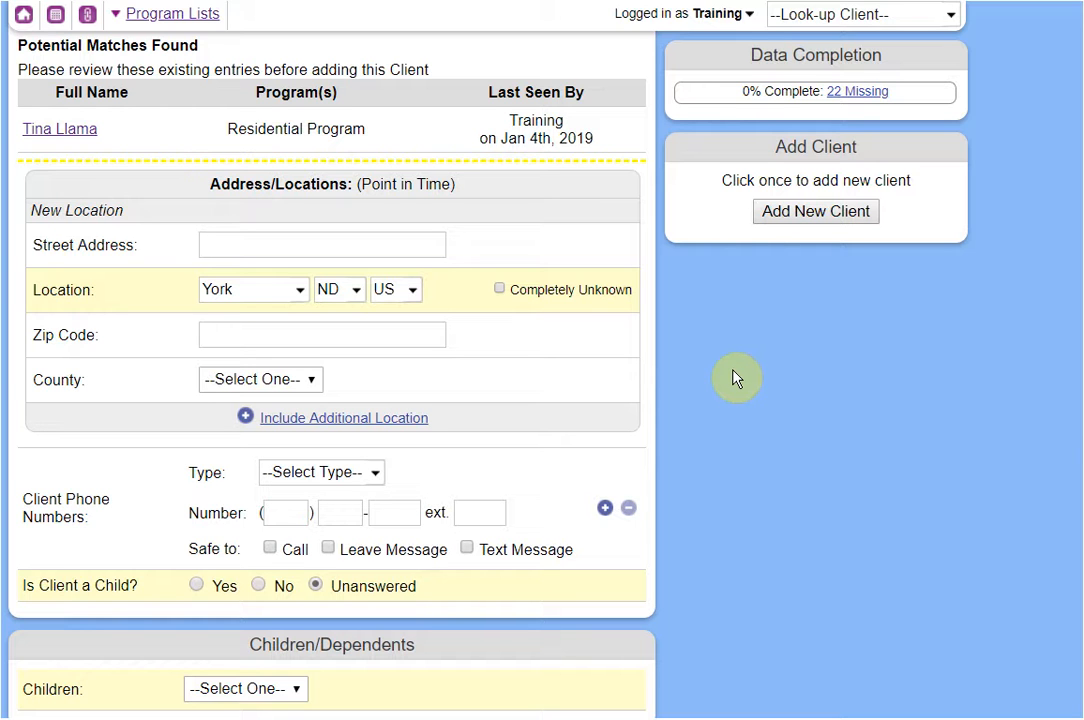
click(243, 292)
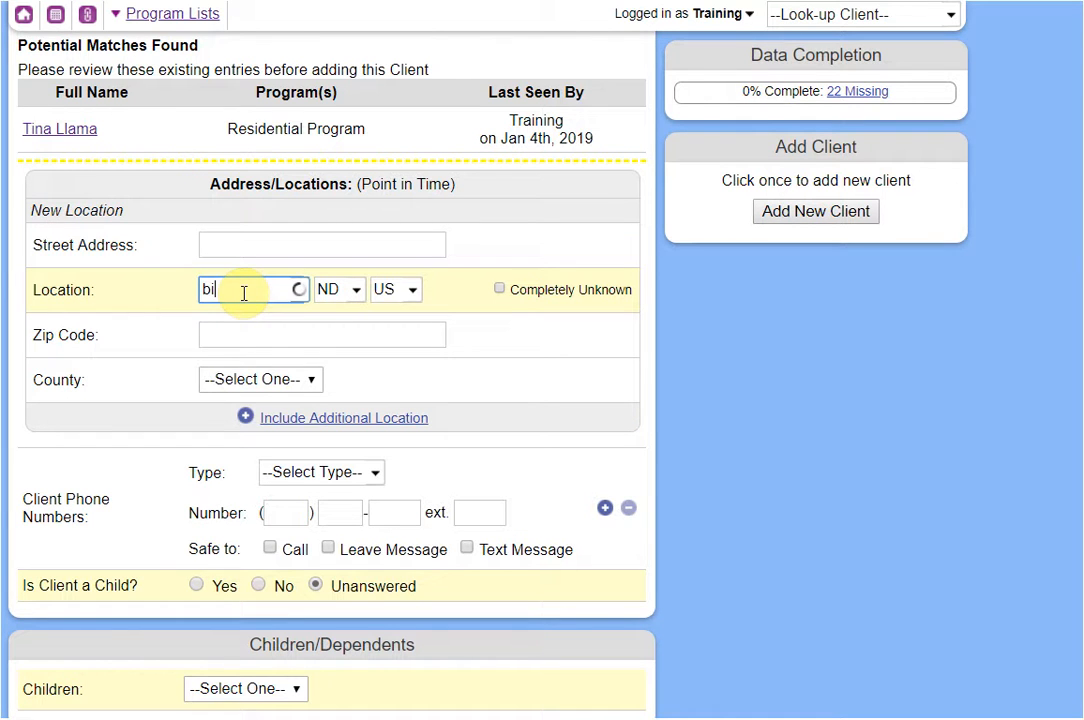
click(249, 372)
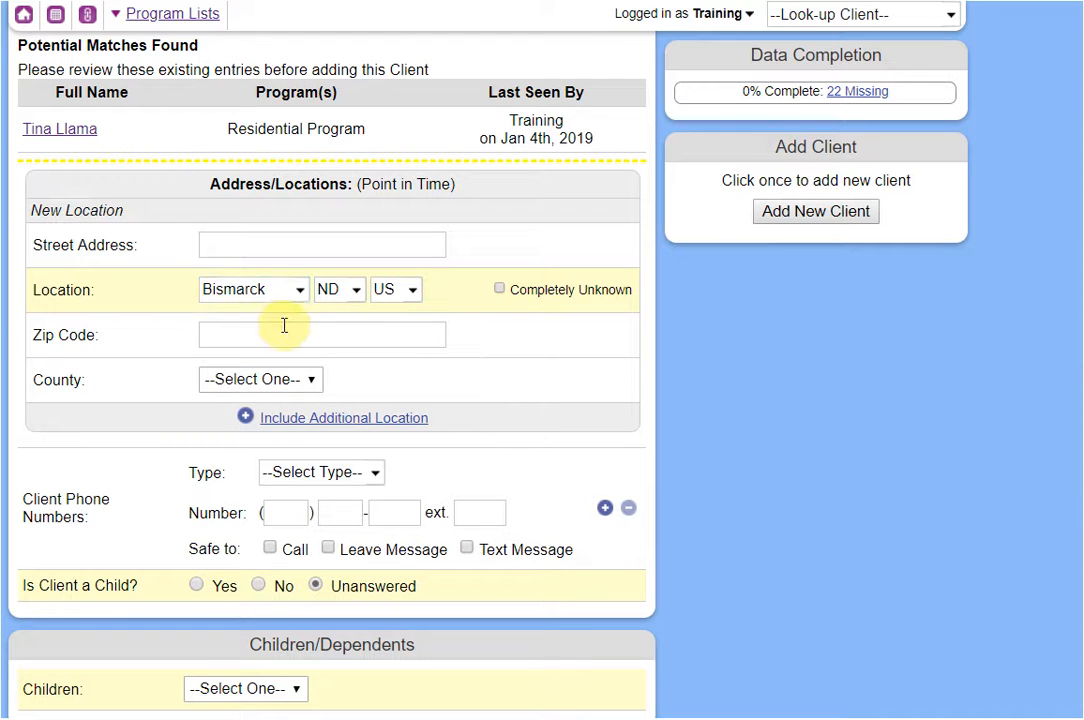
click(248, 298)
text(yo)
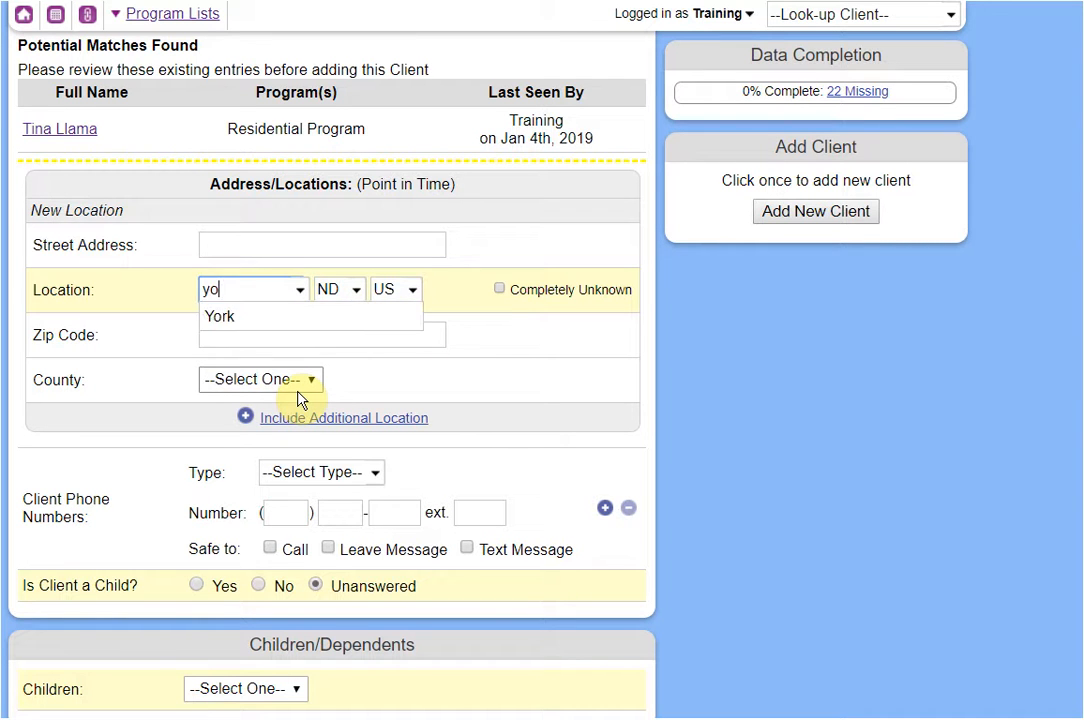
click(266, 320)
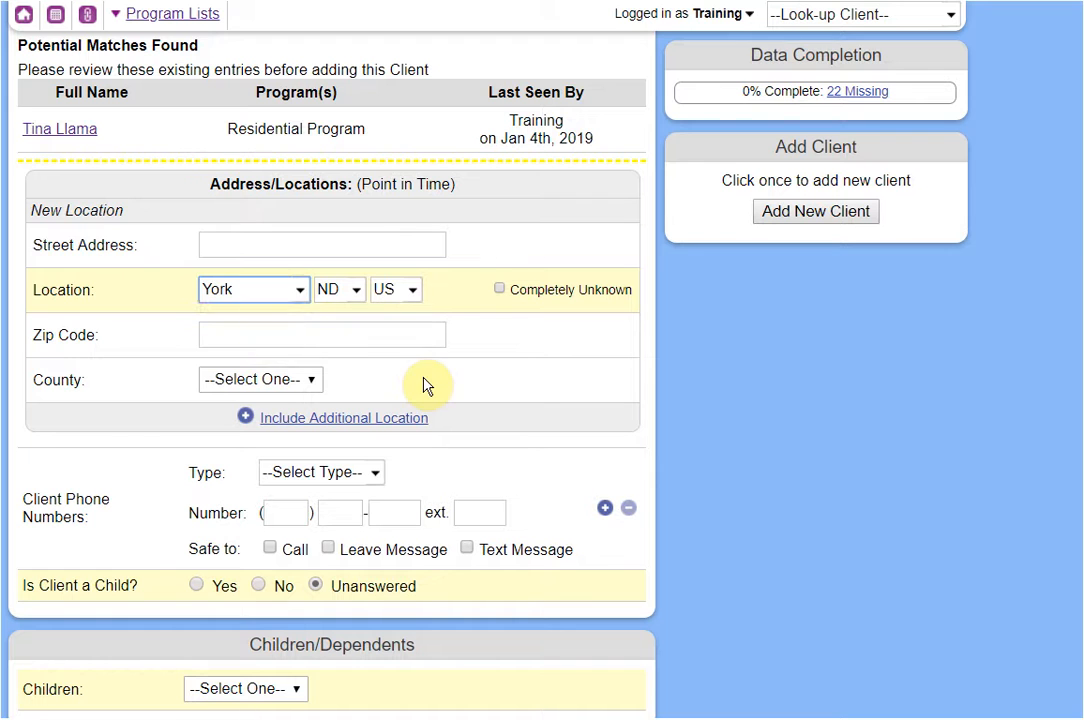
Add an additional location in Bismarck, ND, US and enter its street address.
click(368, 420)
click(240, 491)
text(bis)
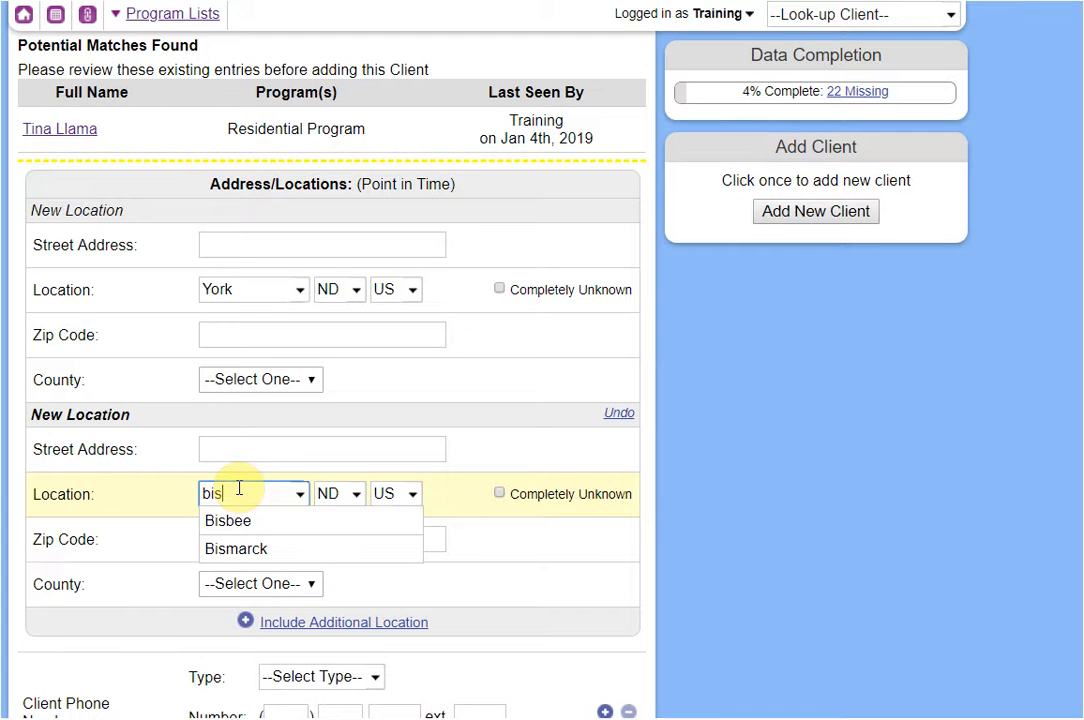
click(292, 546)
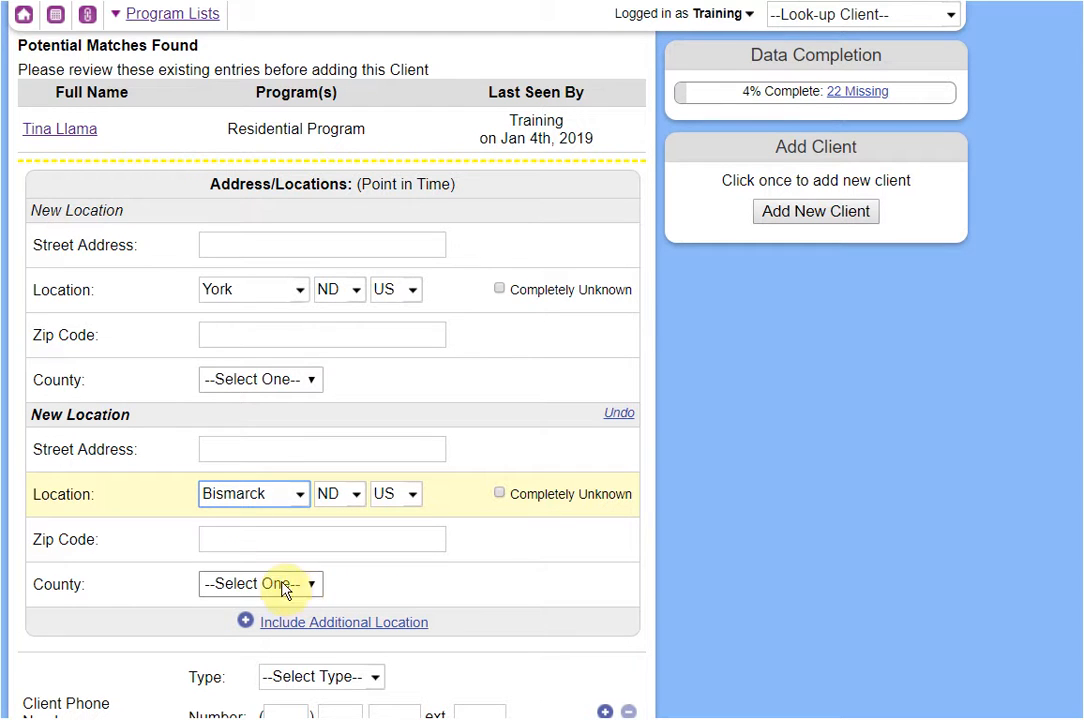
click(271, 449)
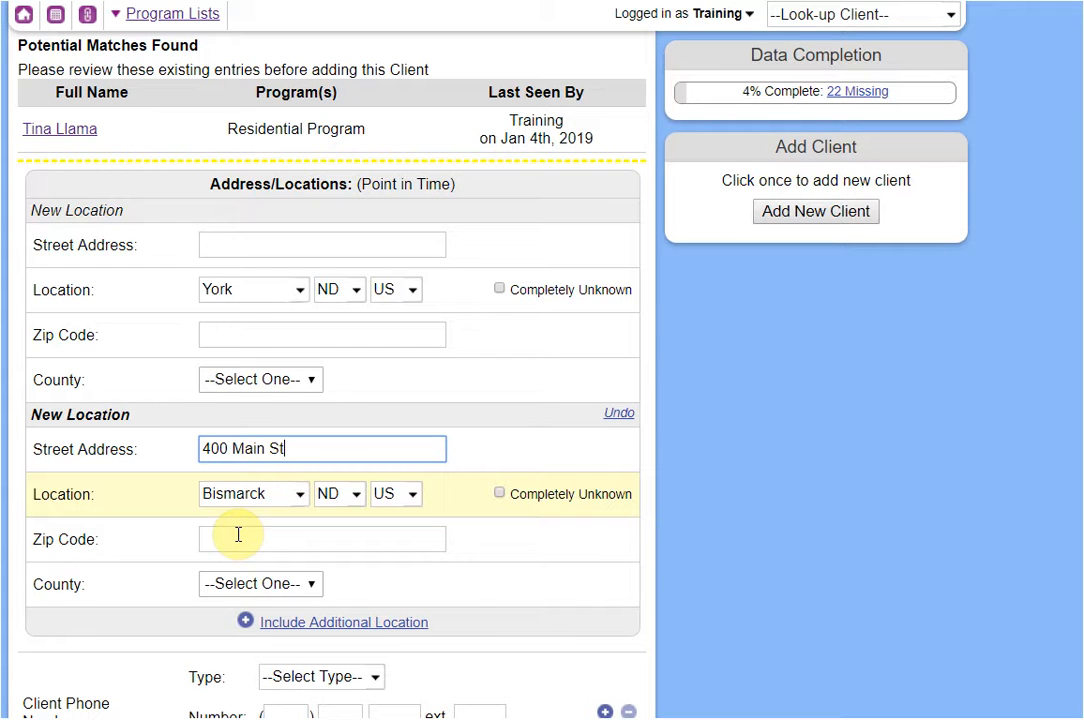
click(764, 532)
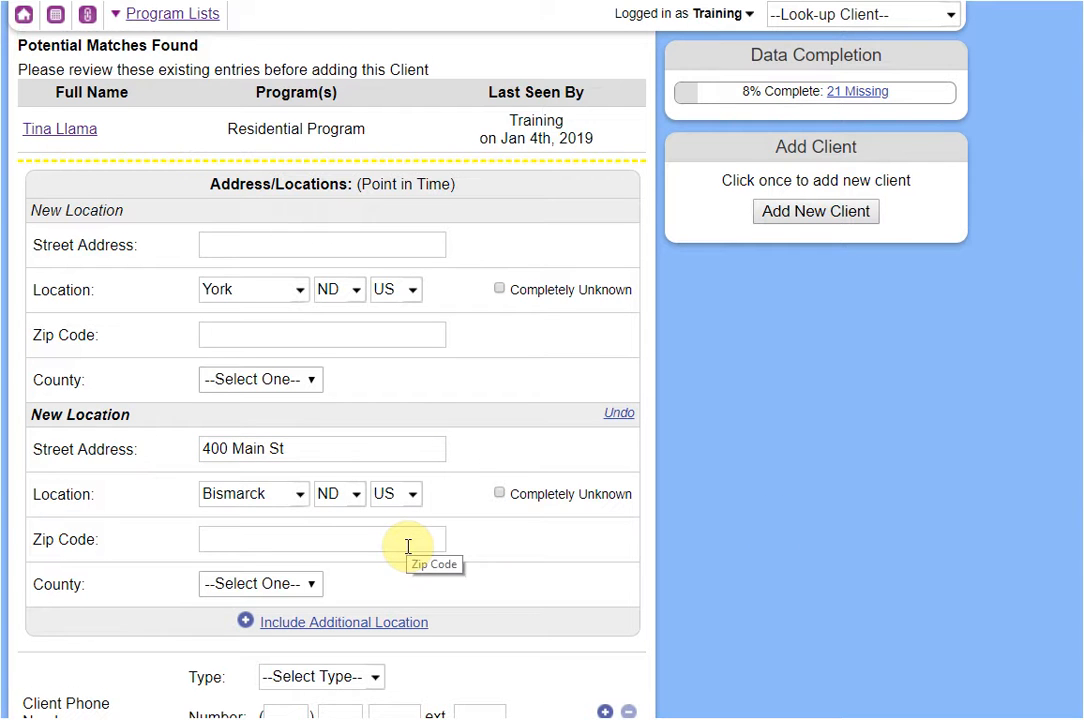
scroll(408, 546, down, 1)
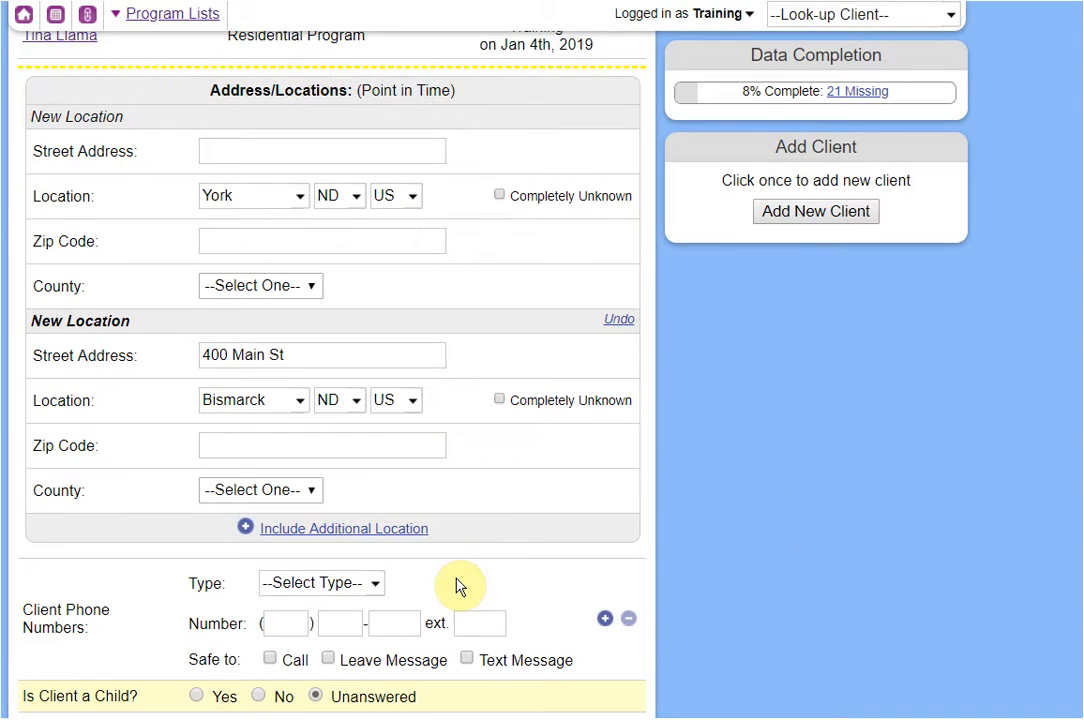
scroll(458, 587, down, 1)
scroll(458, 587, down, 1)
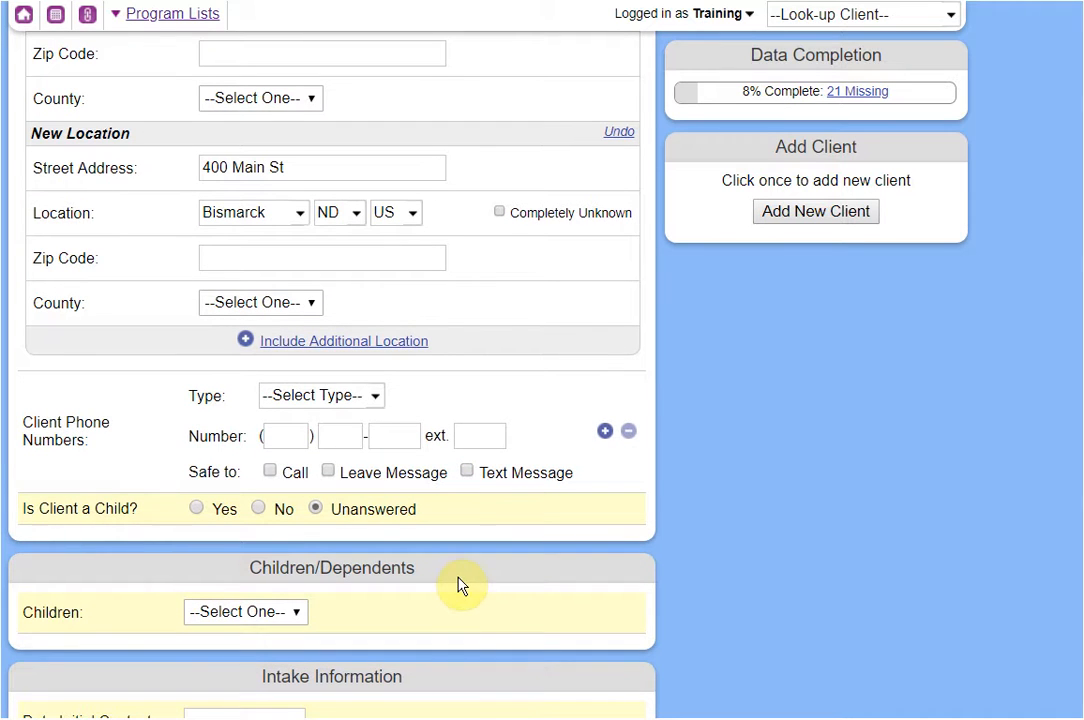
Enter the client's Mobile Phone number and mark it safe to call.
click(289, 403)
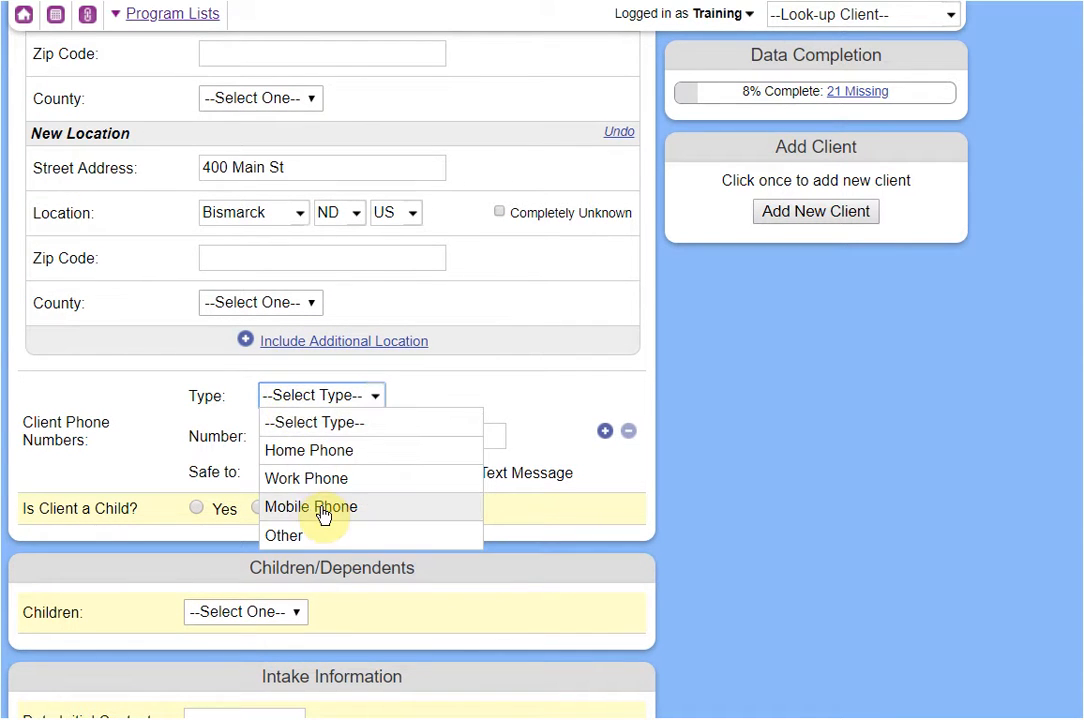
click(318, 507)
click(290, 440)
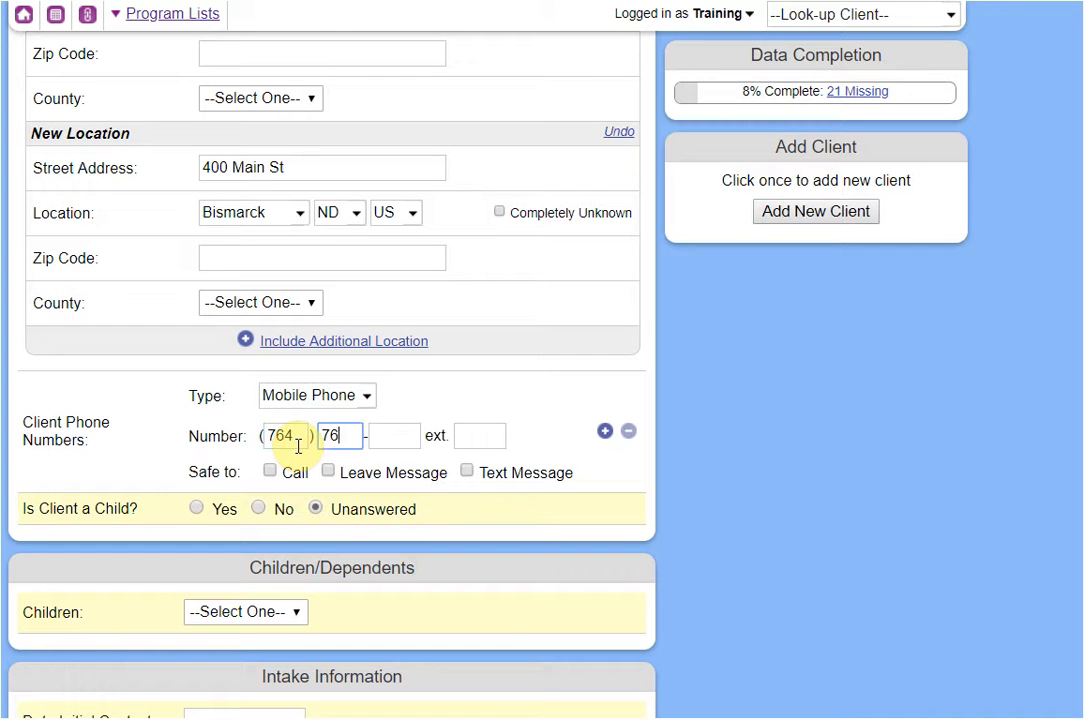
click(296, 475)
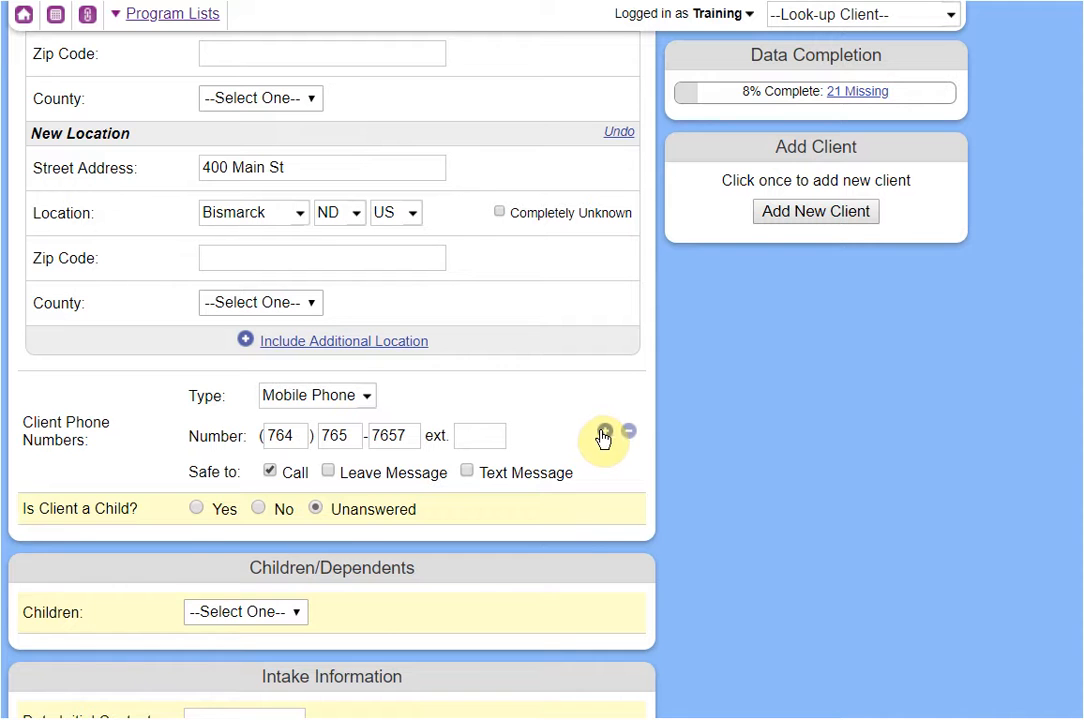
Add a second phone number of type Other, allowing Call, Leave Message and Text Message.
click(603, 432)
click(322, 508)
click(313, 648)
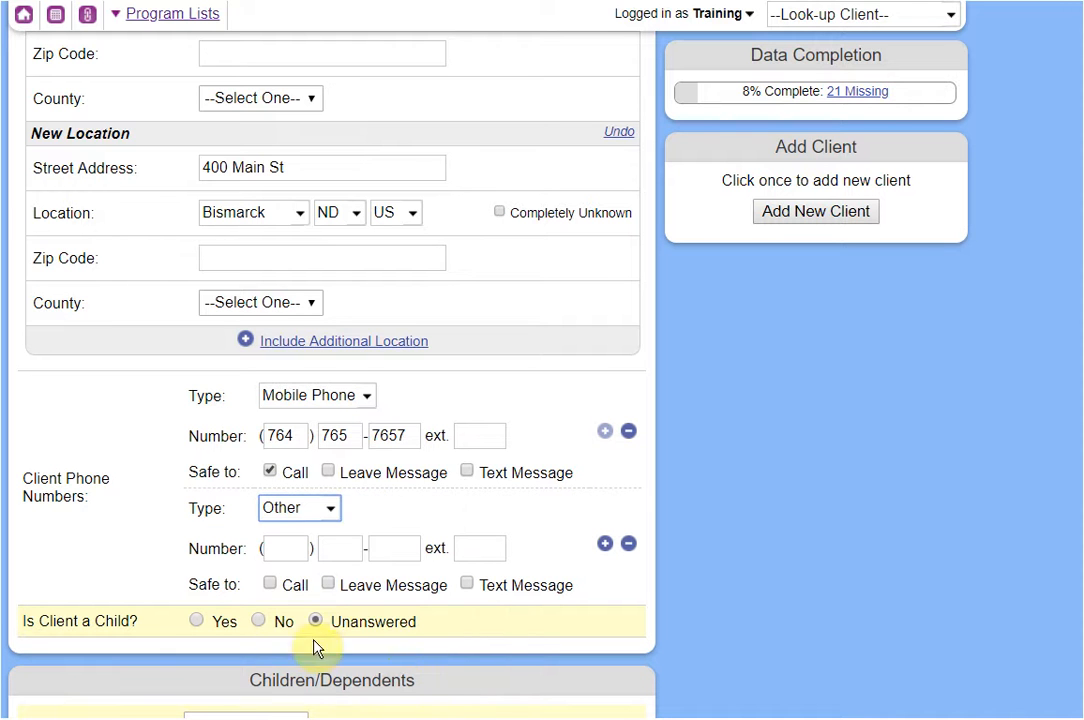
scroll(322, 576, down, 2)
click(302, 366)
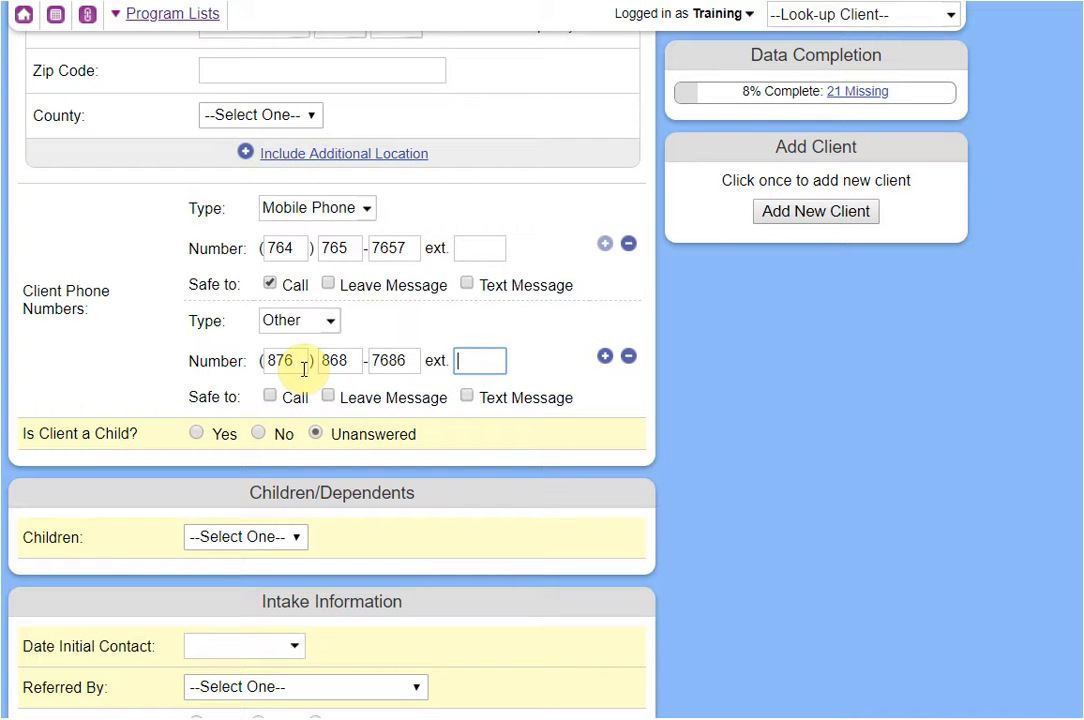
click(292, 397)
click(343, 397)
click(488, 397)
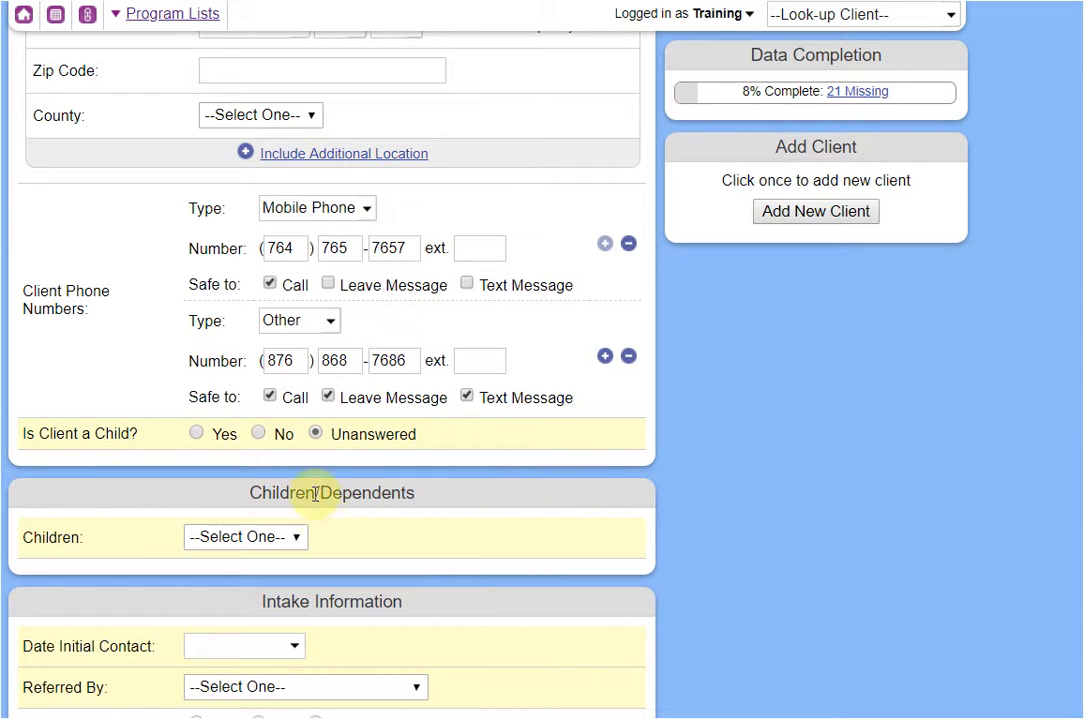
scroll(305, 494, down, 1)
scroll(295, 392, down, 1)
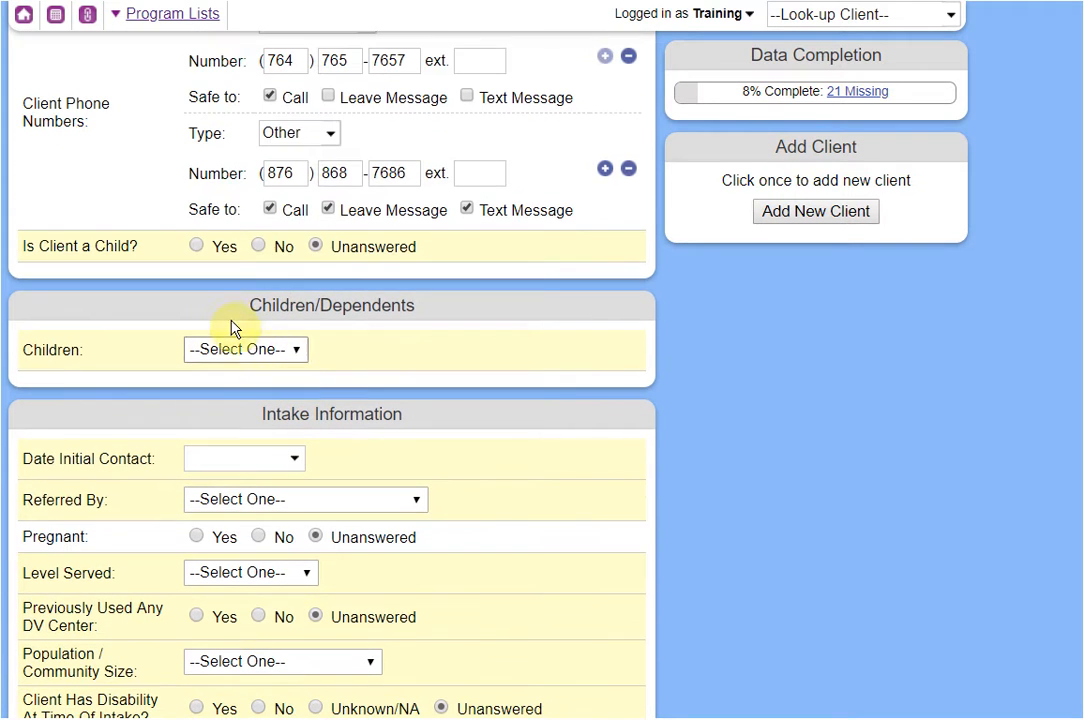
Answer No to Is Client a Child? and set the number of children to 2 Children.
click(258, 246)
click(268, 353)
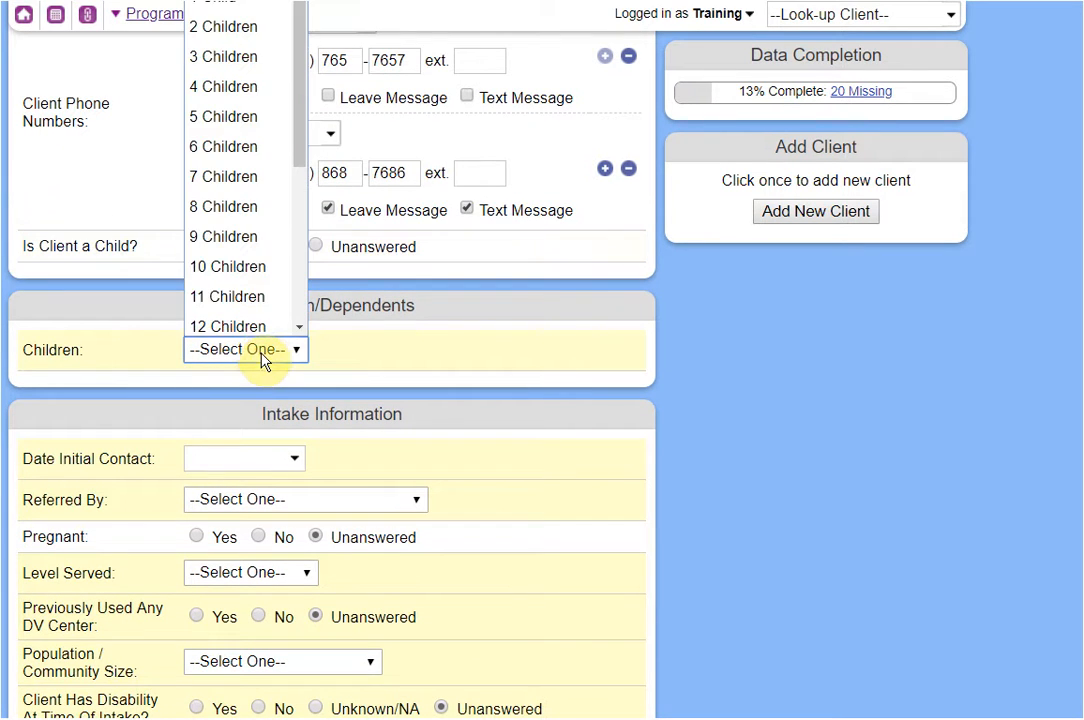
click(225, 20)
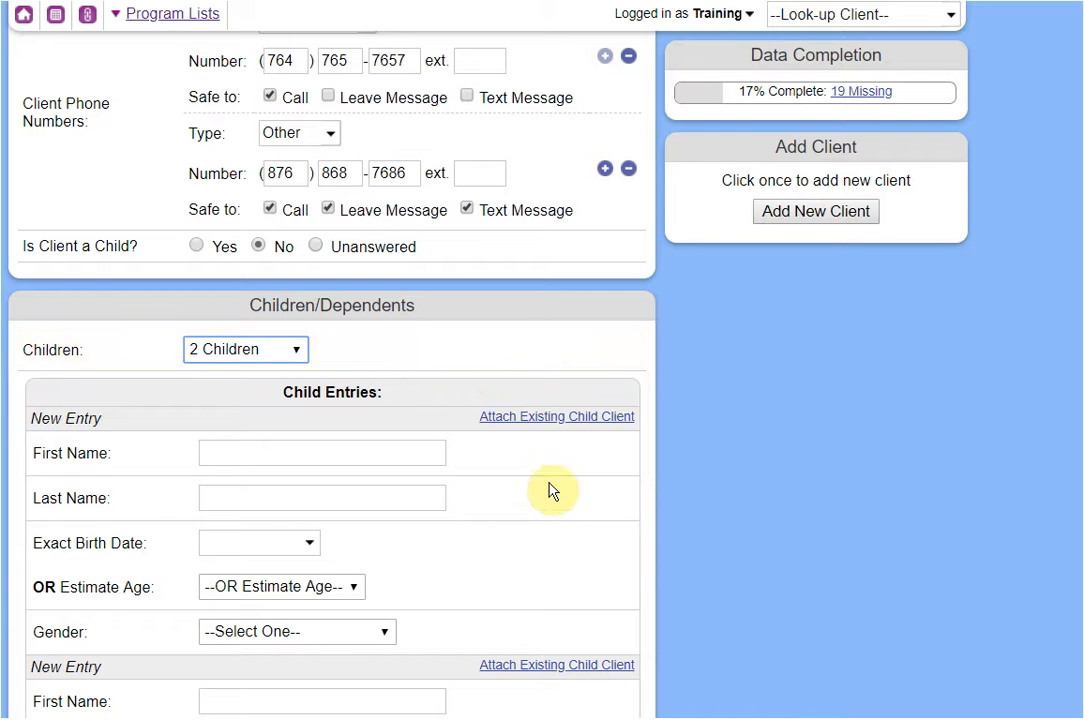
scroll(556, 500, down, 3)
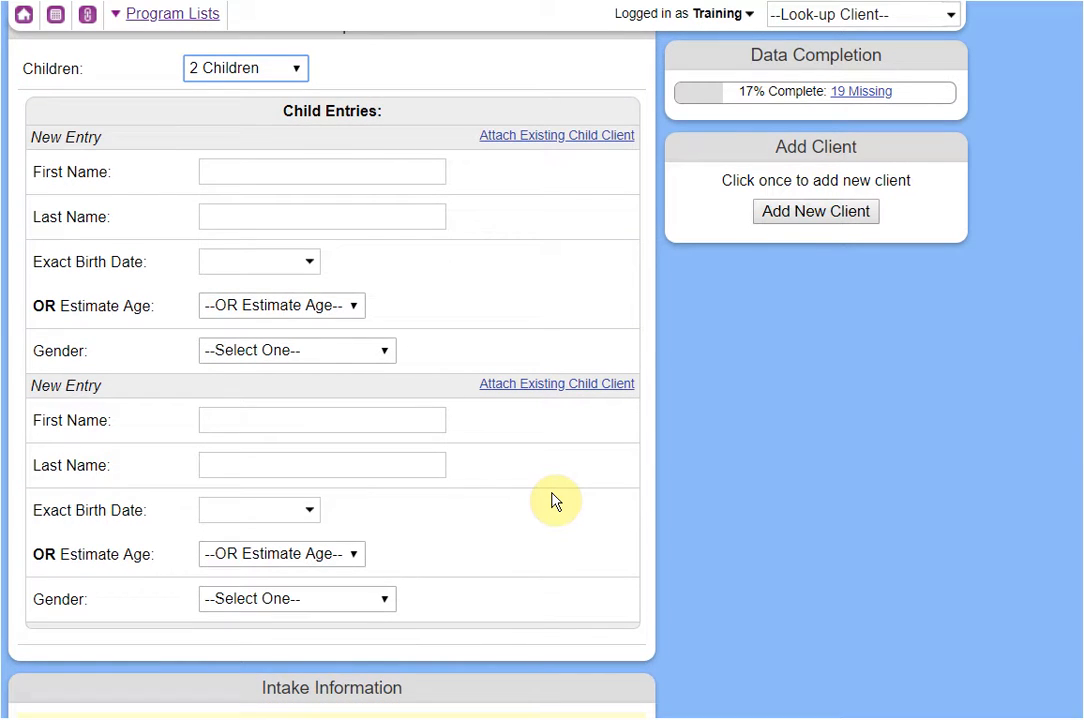
Fill in the first and last names of both children.
click(240, 180)
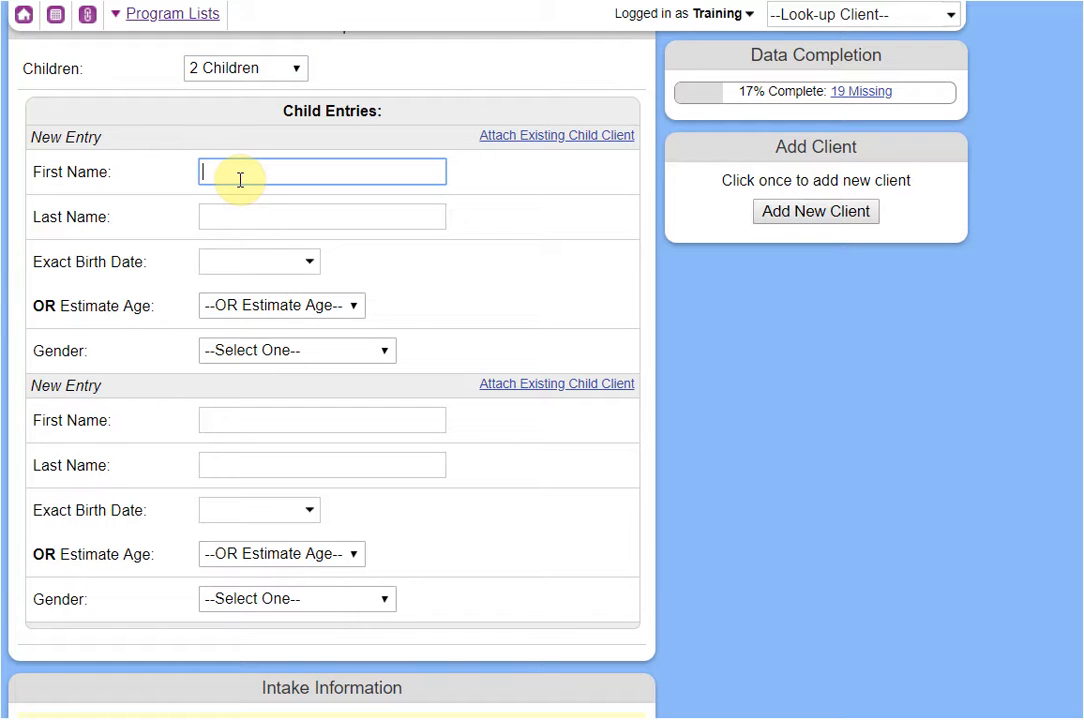
key(Tab)
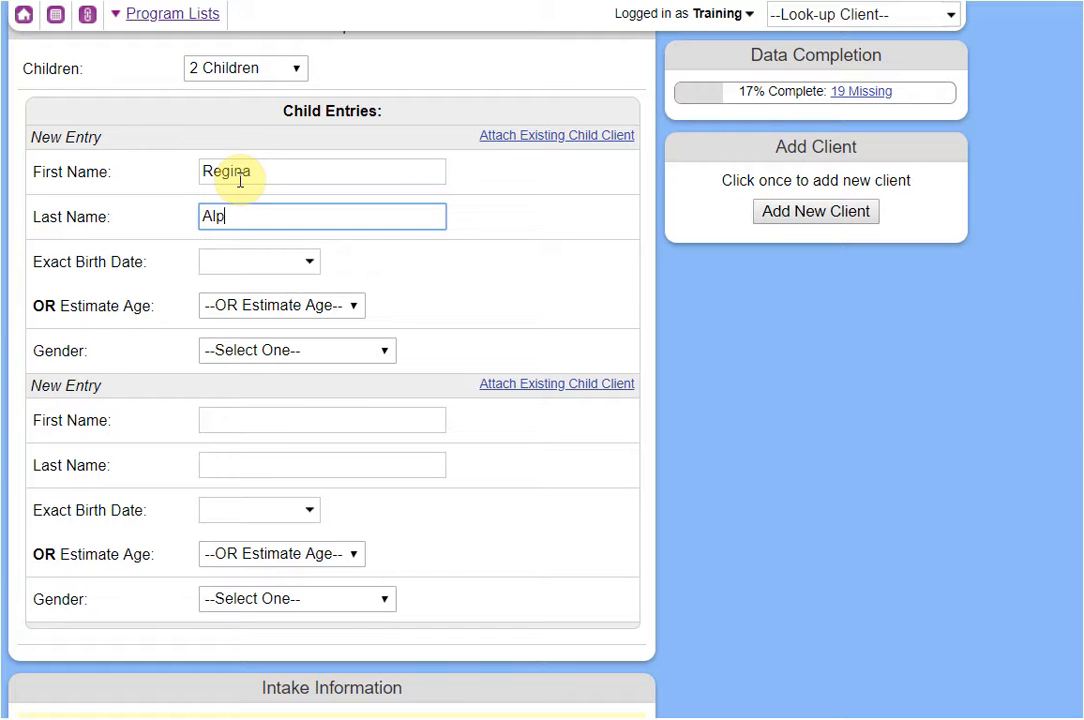
click(282, 418)
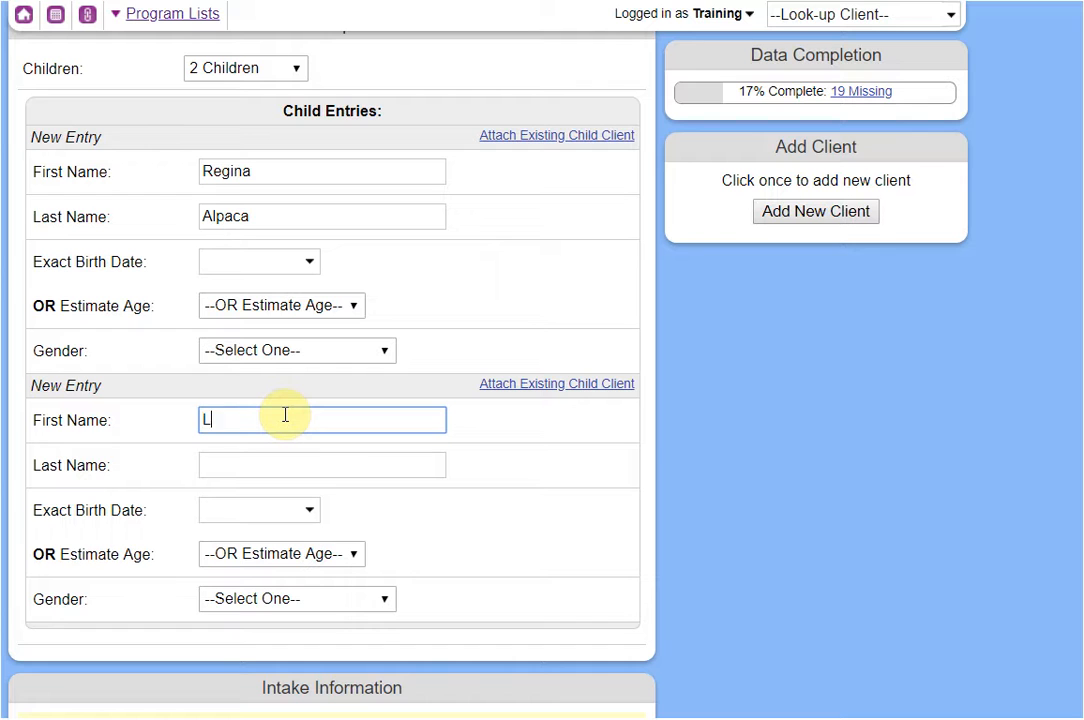
key(Tab)
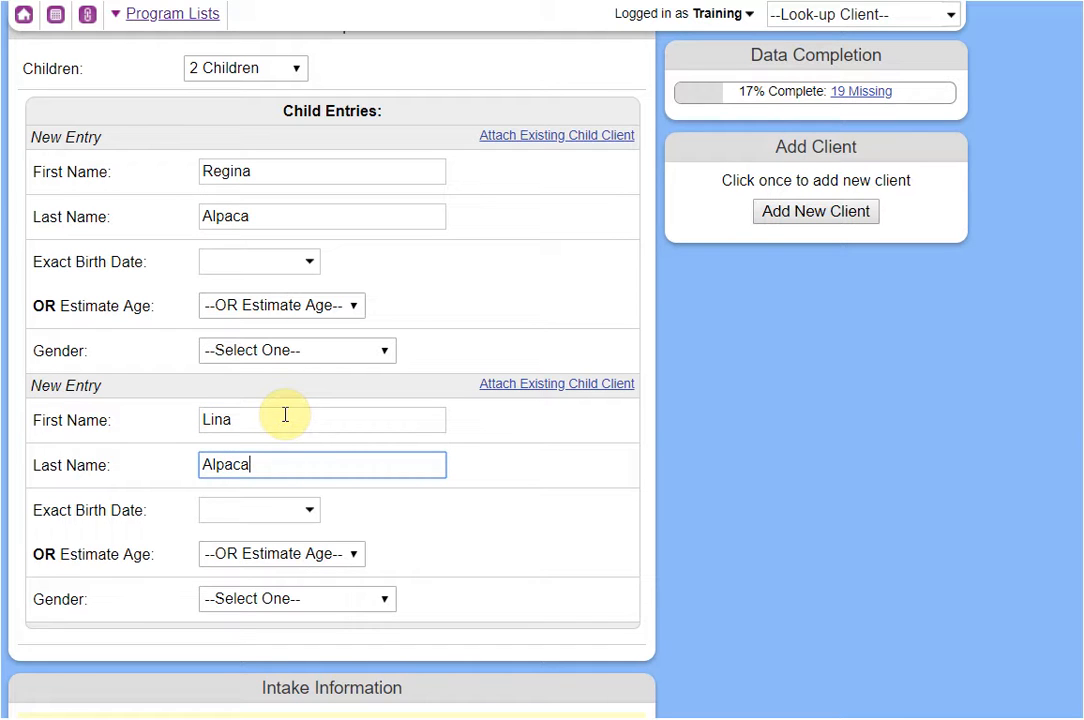
click(668, 465)
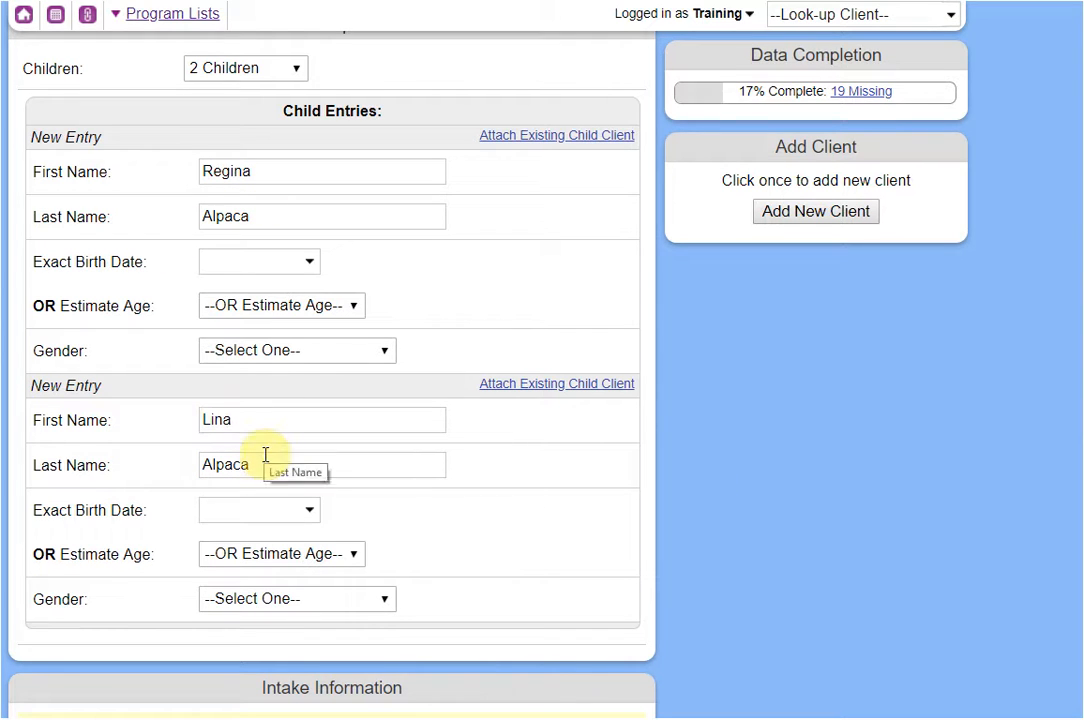
scroll(365, 466, up, 8)
scroll(365, 470, up, 4)
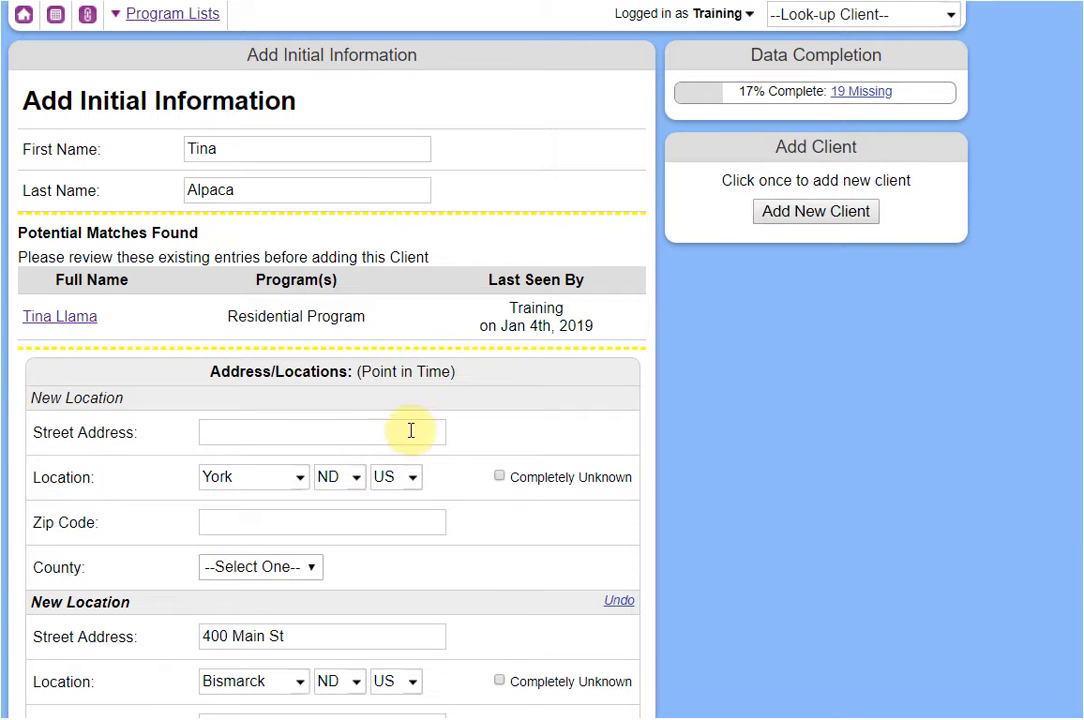
scroll(720, 490, down, 8)
scroll(730, 497, down, 3)
scroll(726, 496, up, 2)
scroll(726, 496, down, 1)
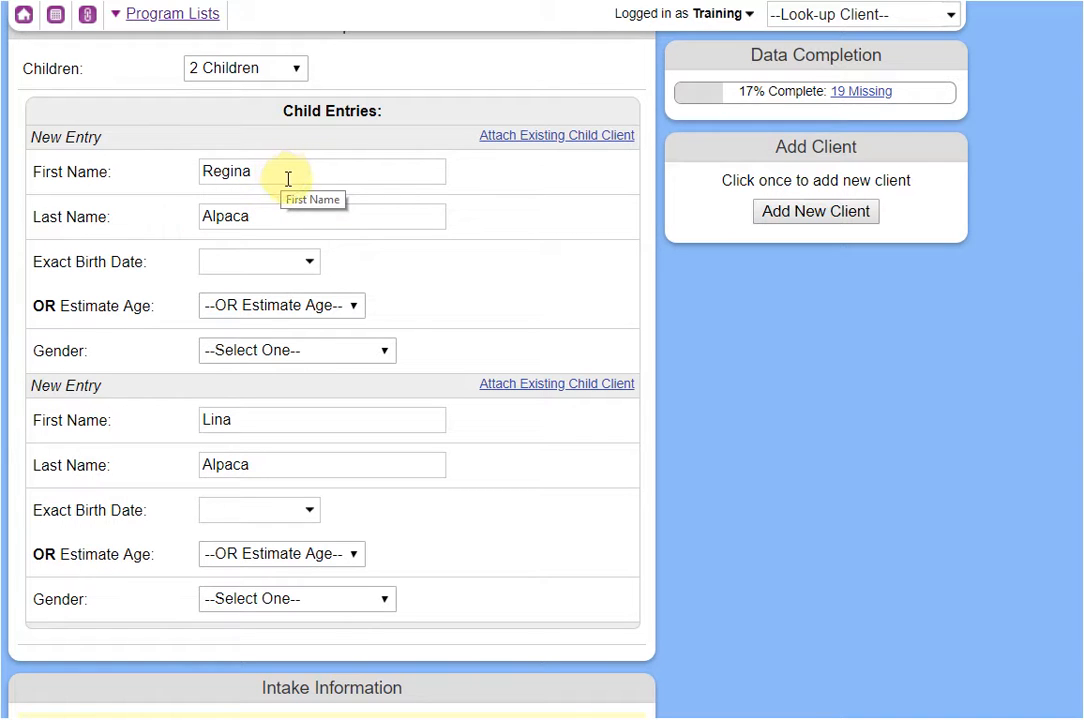
Set both children's Gender to Female, leaving the age estimate unchosen.
click(286, 308)
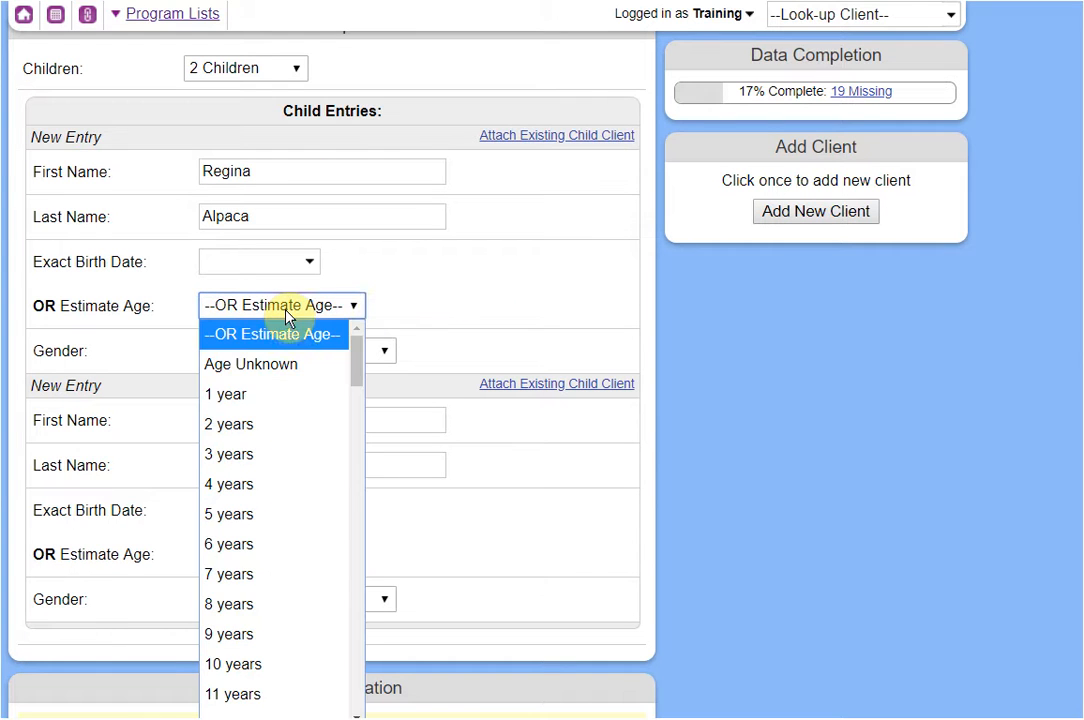
click(410, 293)
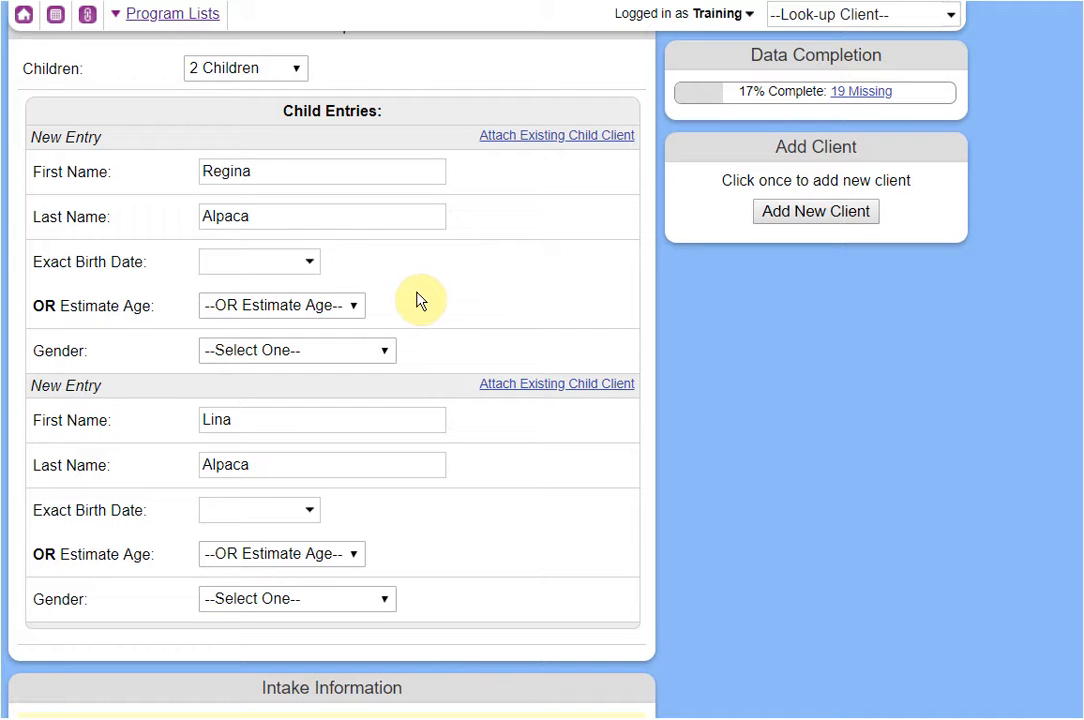
click(372, 350)
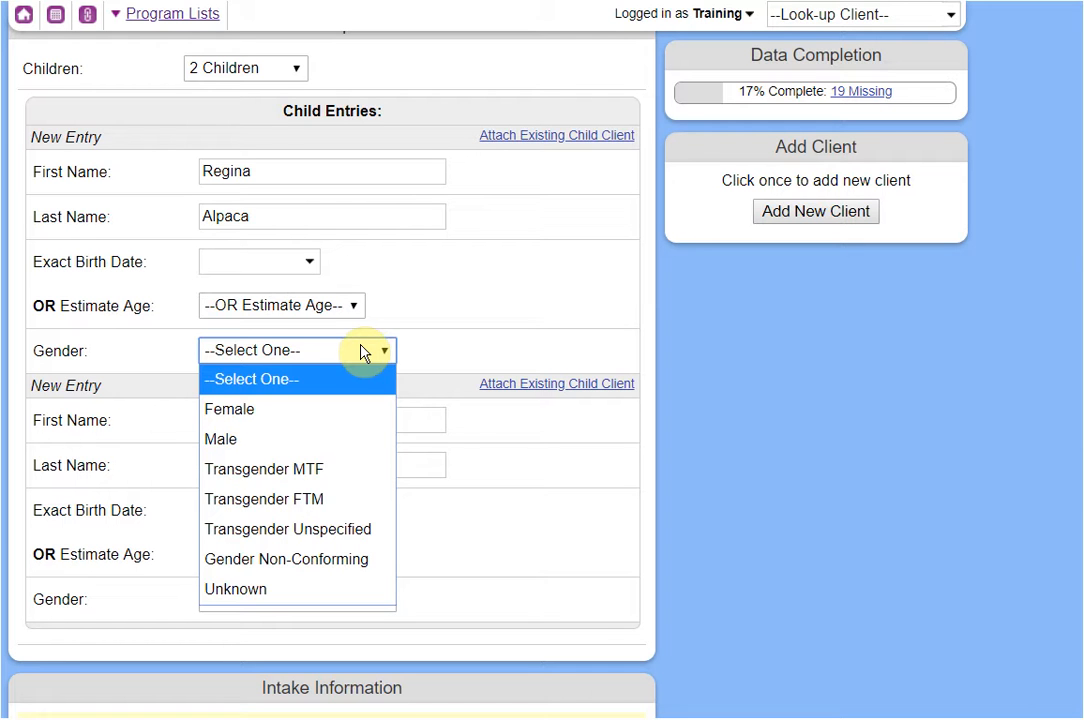
click(280, 409)
click(254, 606)
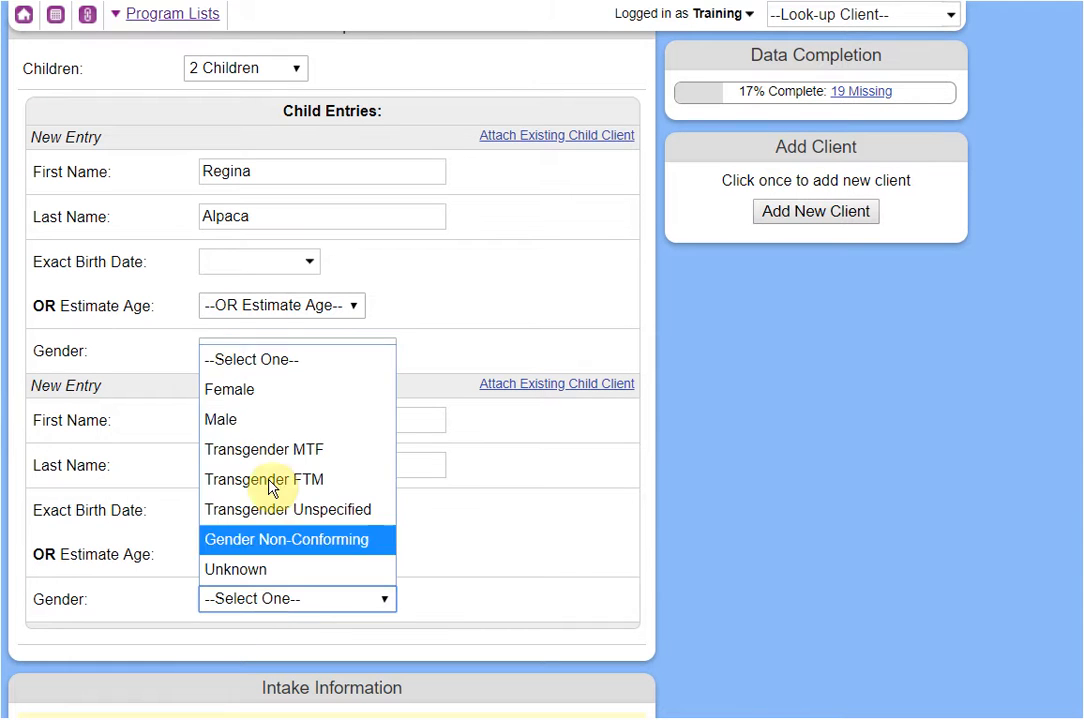
click(276, 408)
scroll(490, 430, down, 3)
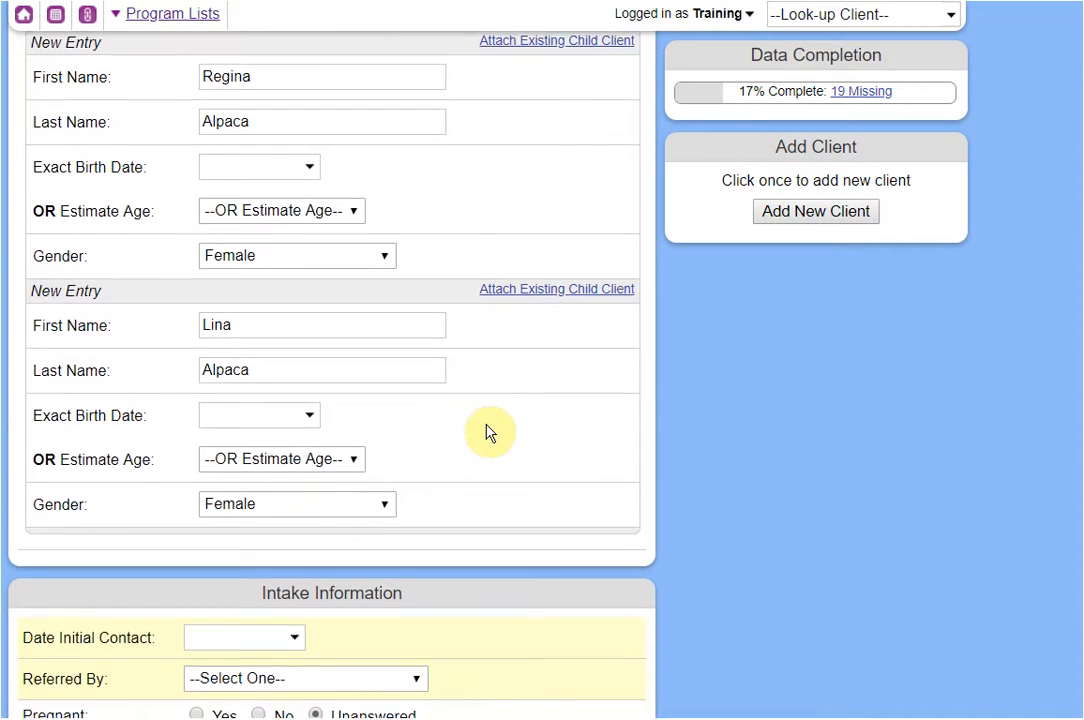
scroll(508, 430, down, 2)
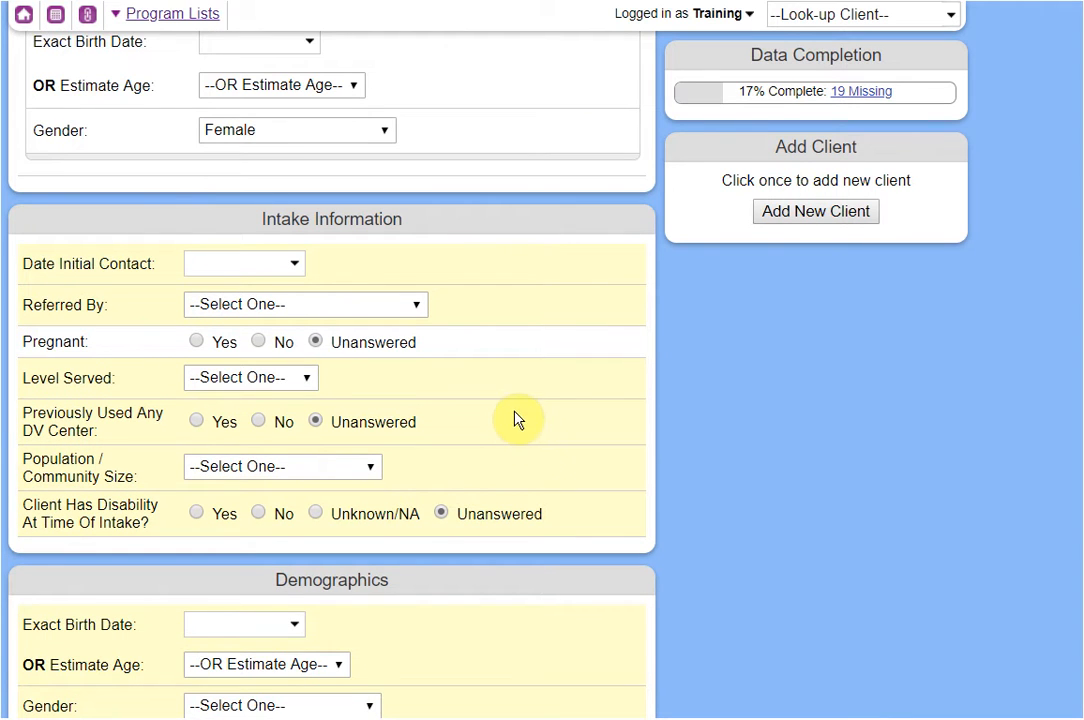
Pick 01/04/2019 as the Date Initial Contact from the calendar.
scroll(509, 424, down, 1)
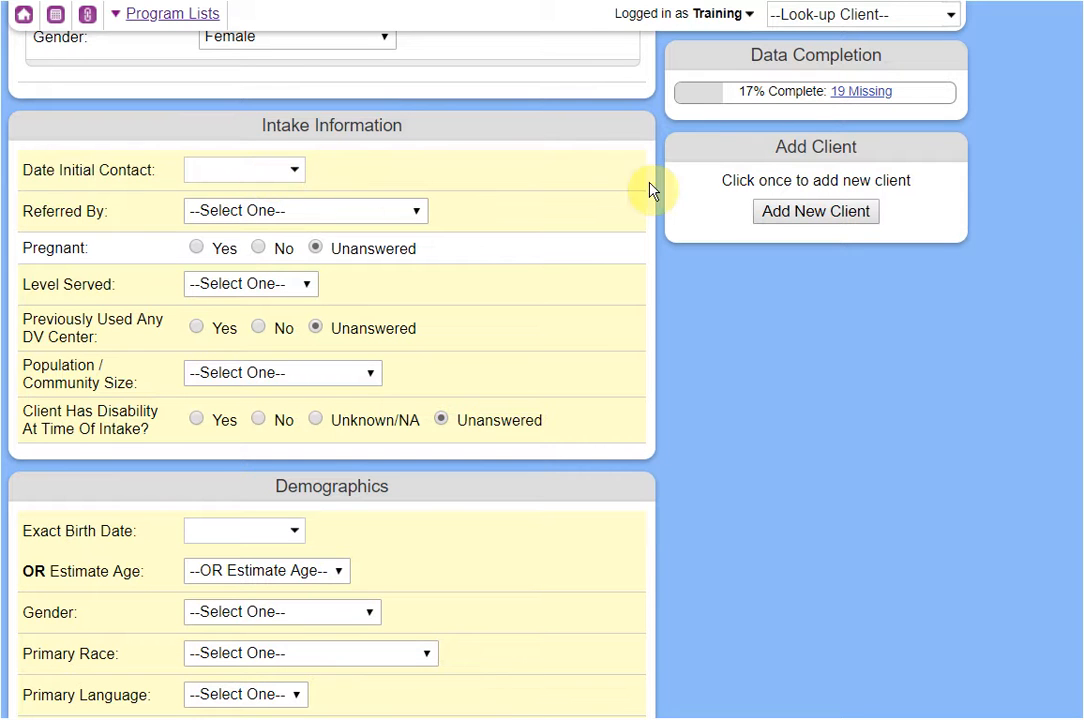
click(238, 169)
click(391, 283)
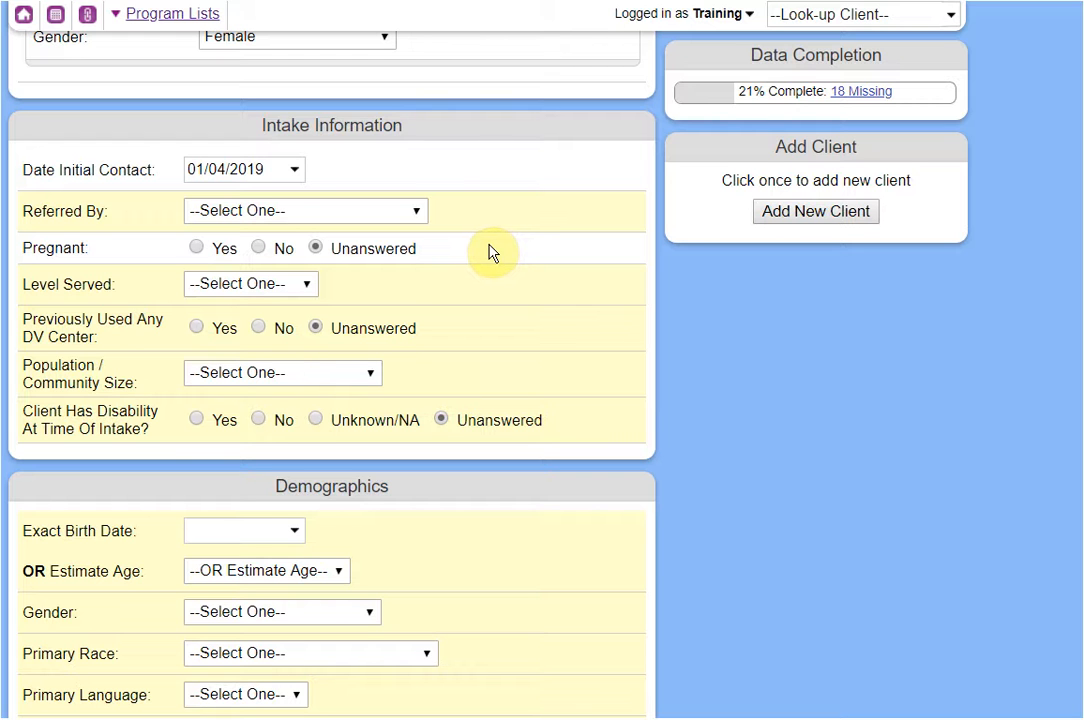
Browse the Referred By, Level Served and Population lists without choosing anything.
click(305, 212)
scroll(300, 530, down, 3)
click(490, 387)
click(290, 284)
click(555, 283)
click(346, 376)
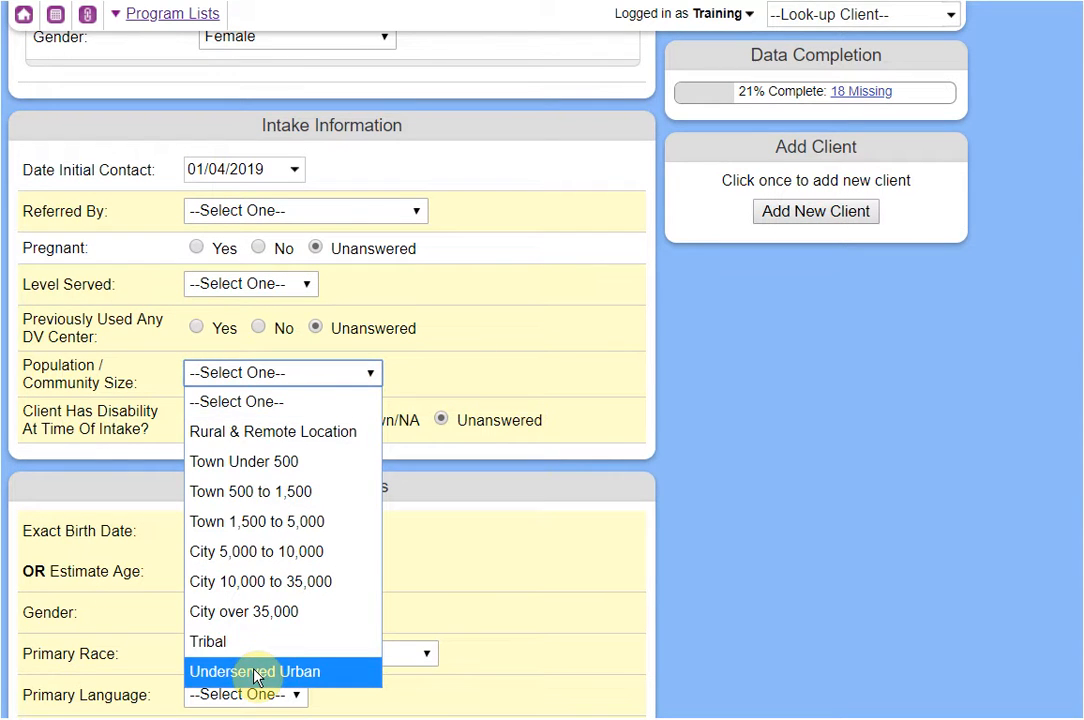
click(726, 416)
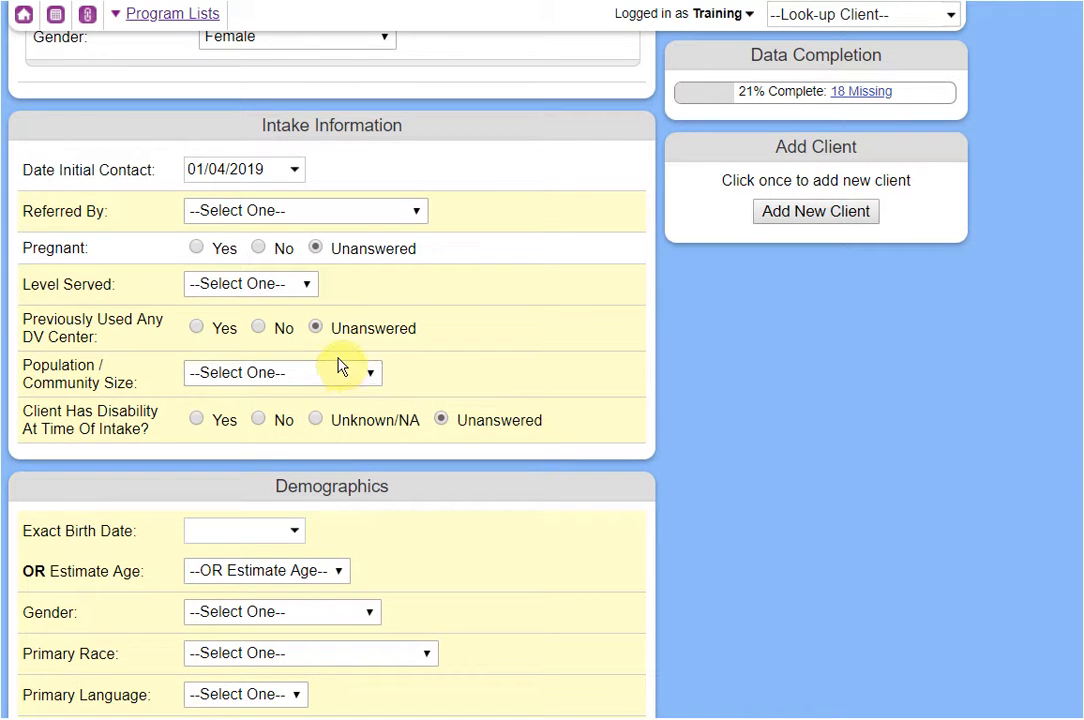
right_click(27, 16)
click(45, 30)
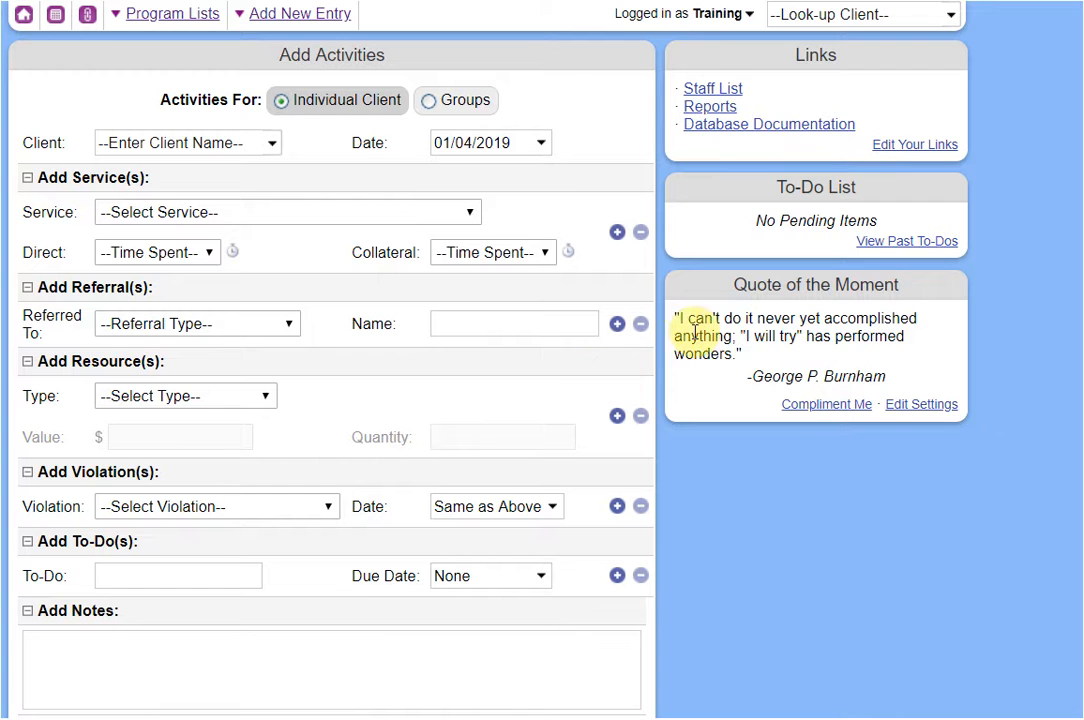
scroll(776, 362, down, 3)
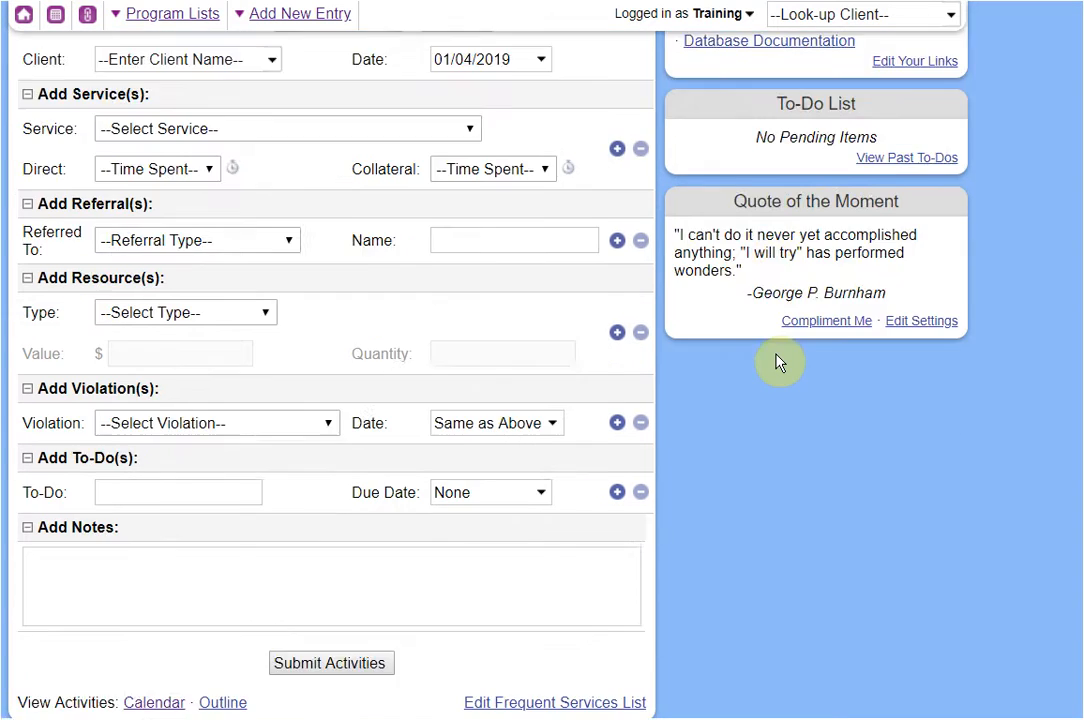
scroll(776, 365, up, 3)
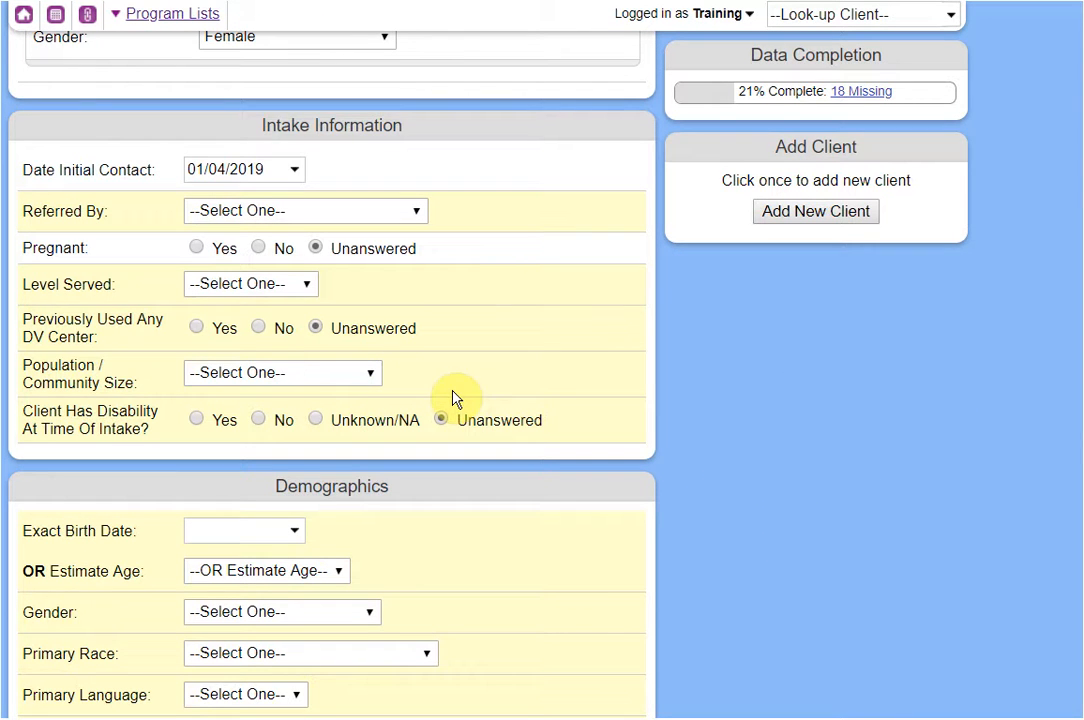
Leave Exact Birth Date blank, clearing the date that was entered.
scroll(552, 382, down, 3)
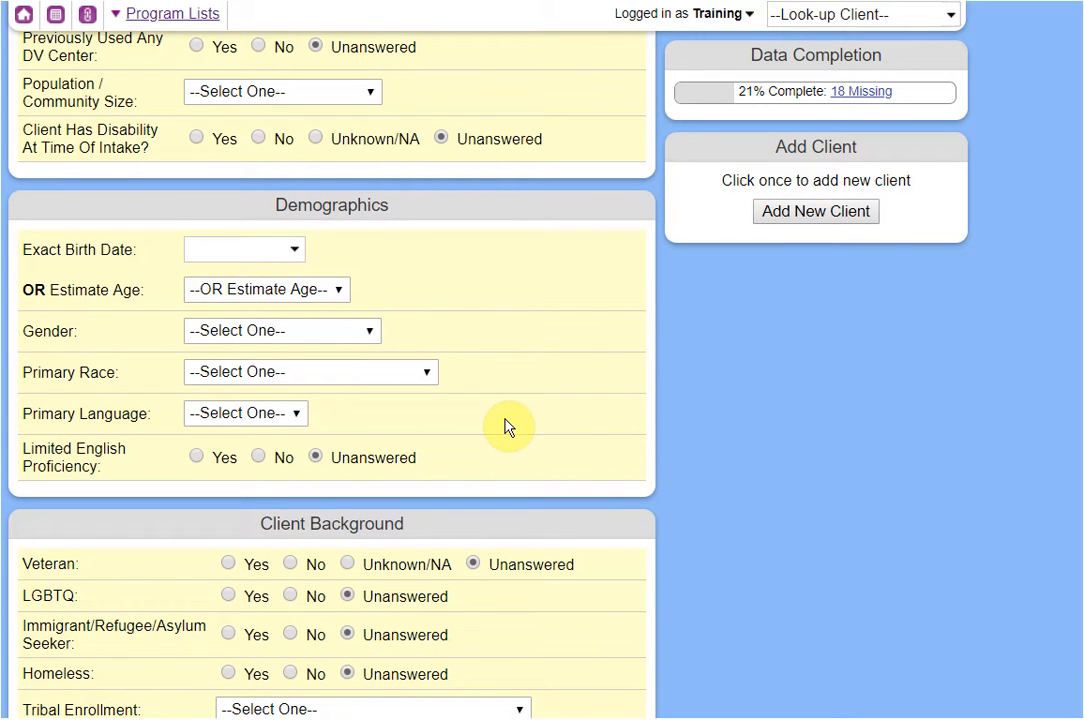
click(243, 251)
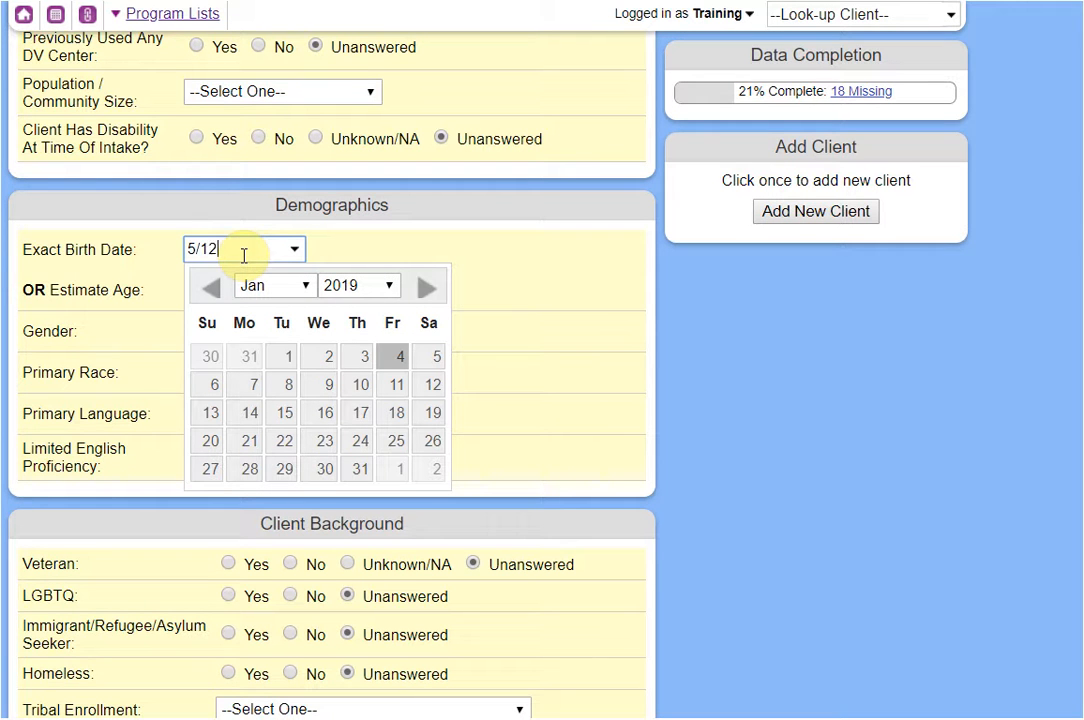
text(5/12/1987)
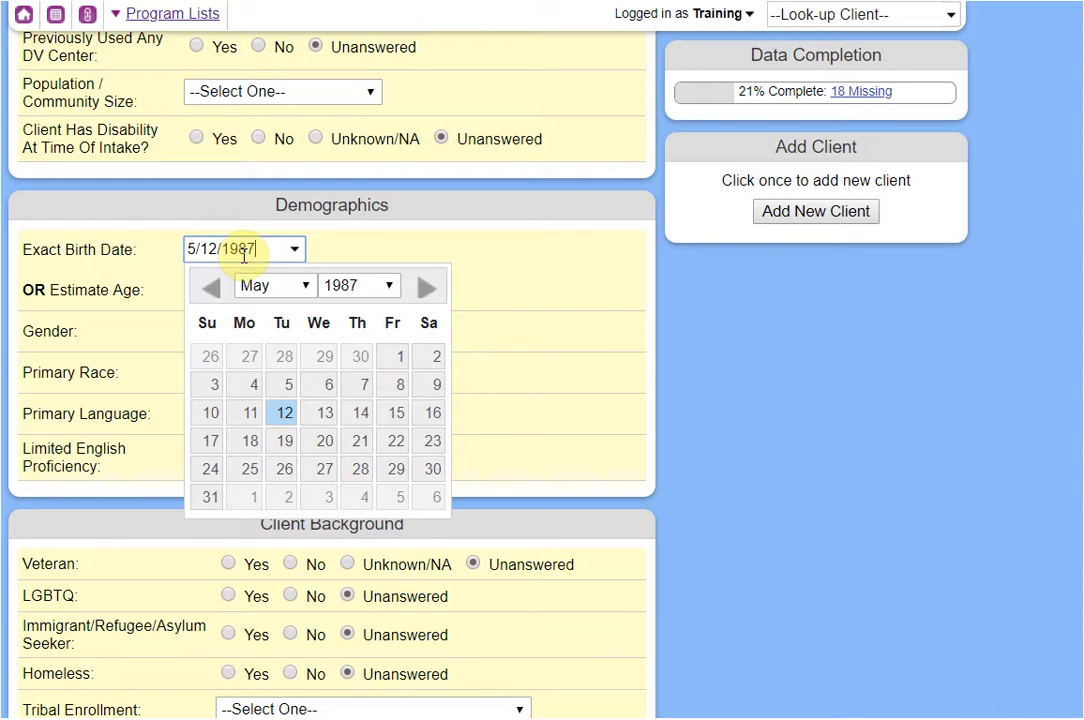
click(660, 289)
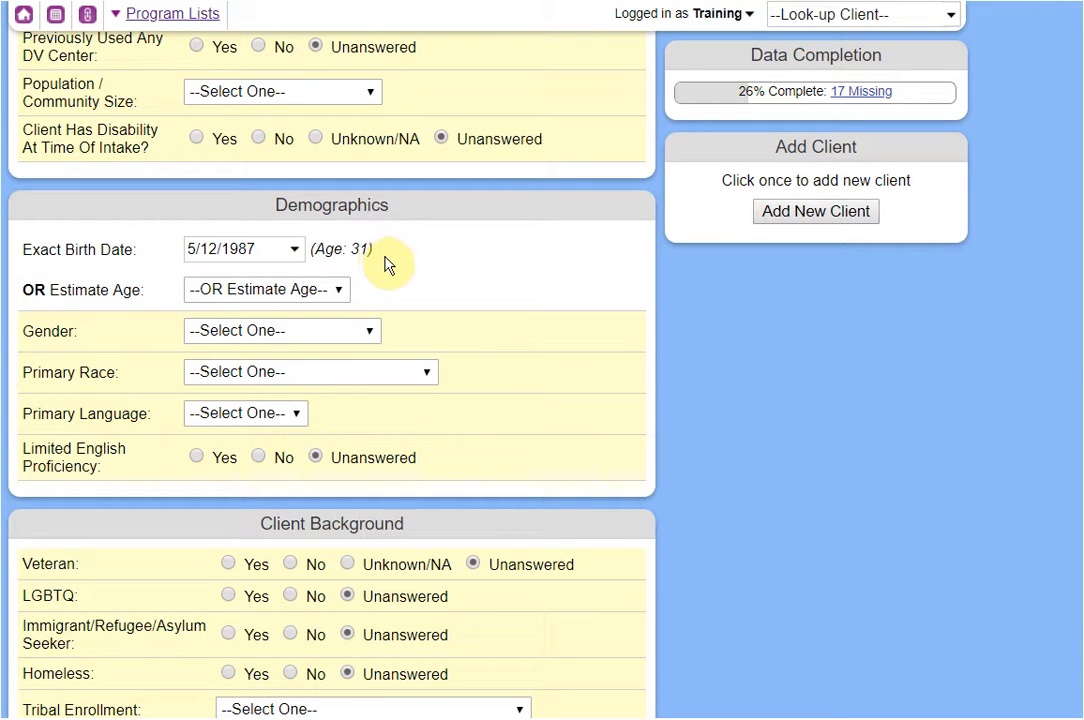
click(200, 250)
key(BackSpace)
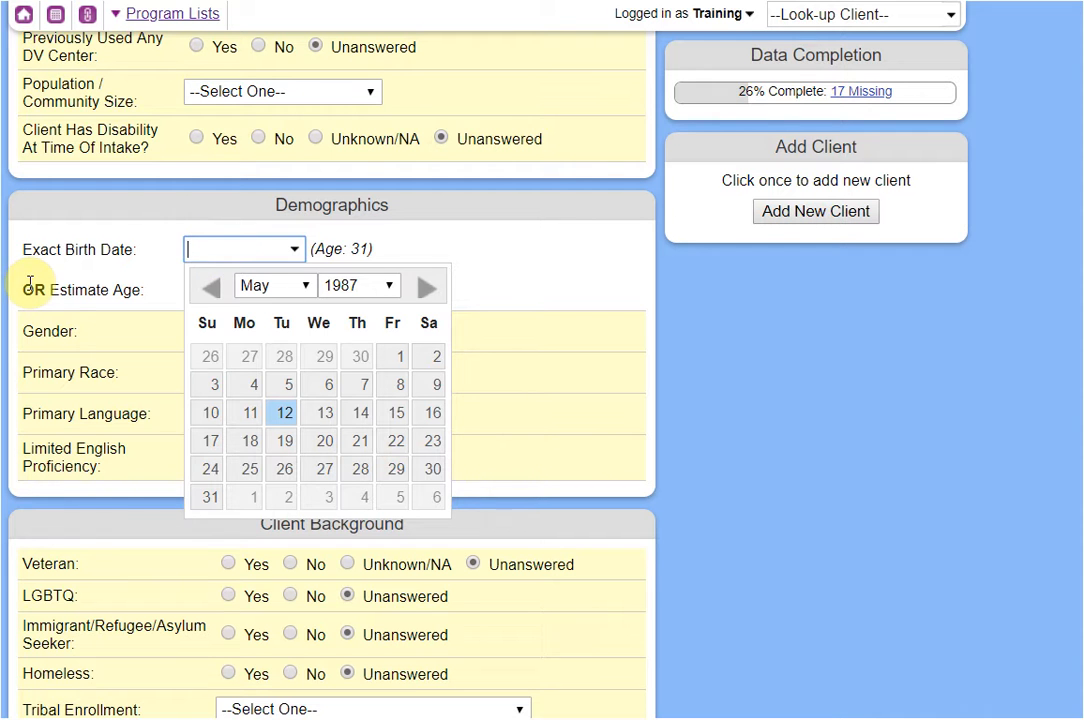
click(550, 262)
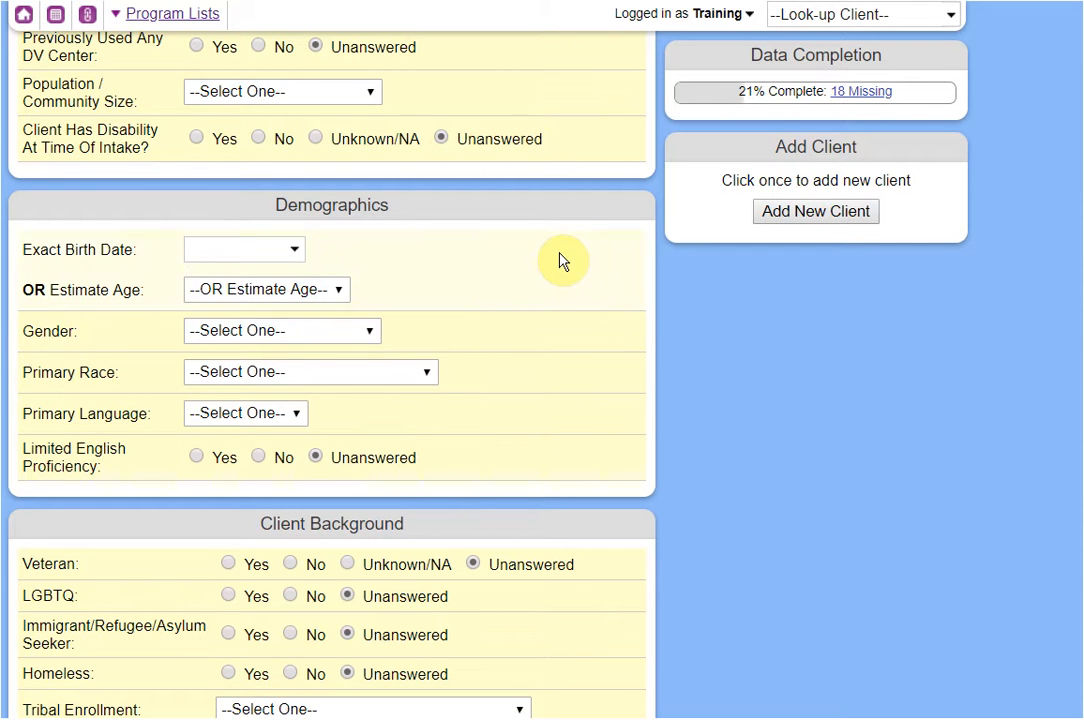
Set OR Estimate Age to 30 years.
click(282, 291)
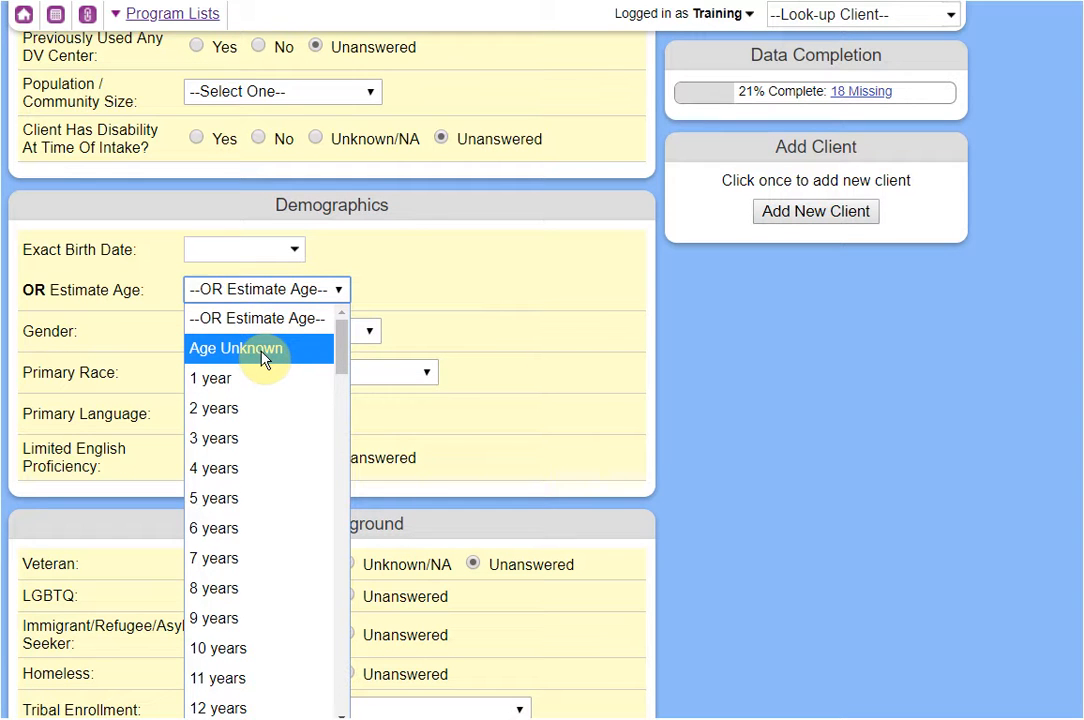
click(265, 350)
click(300, 290)
scroll(271, 515, down, 10)
scroll(269, 500, up, 2)
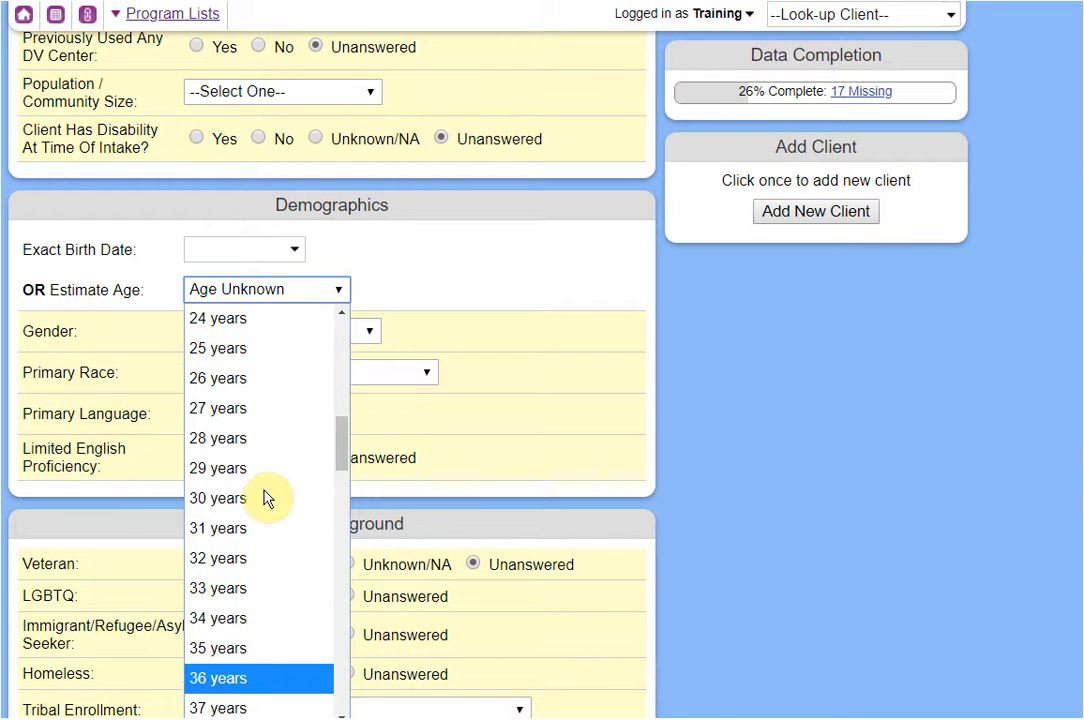
click(248, 500)
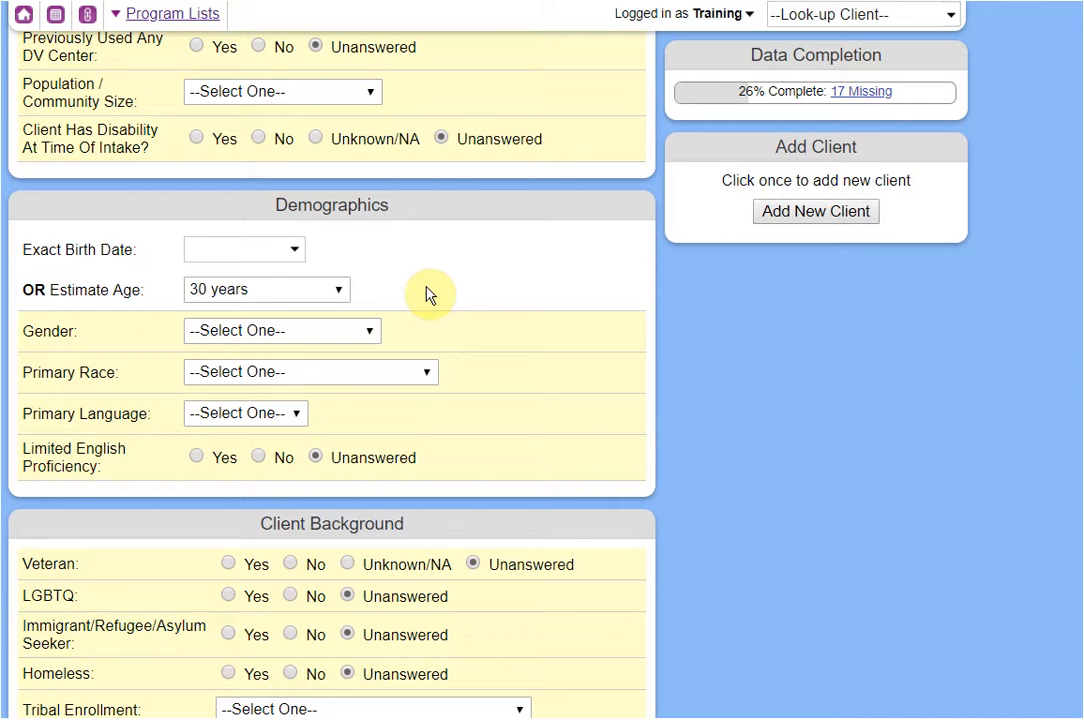
click(338, 290)
scroll(285, 460, down, 2)
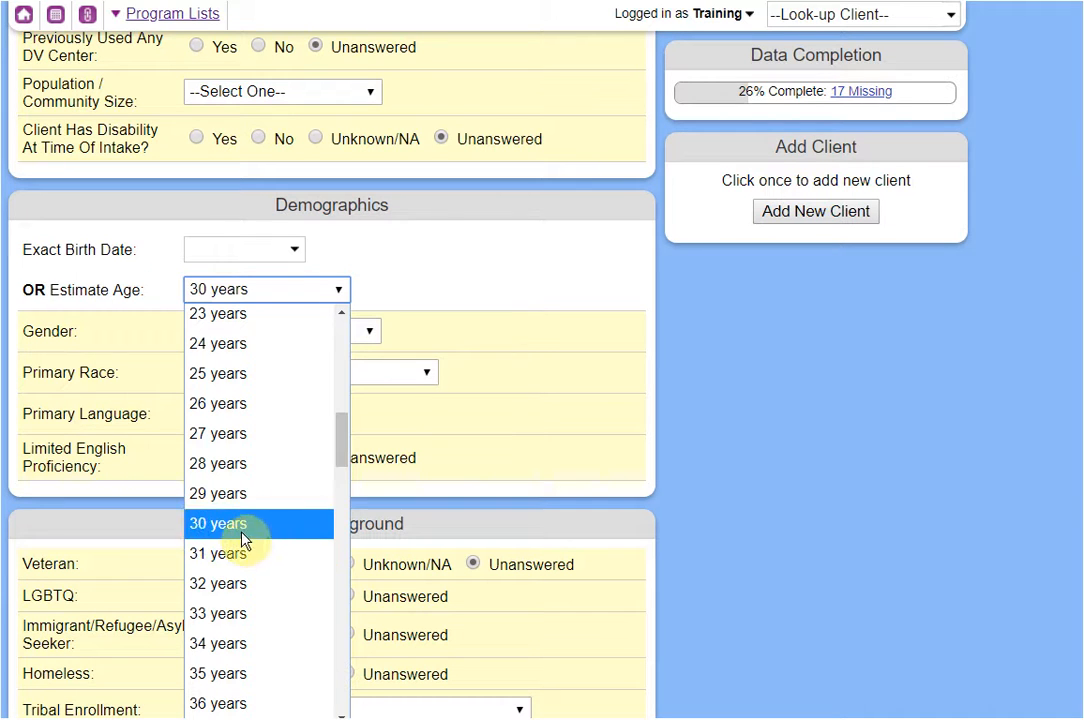
click(438, 218)
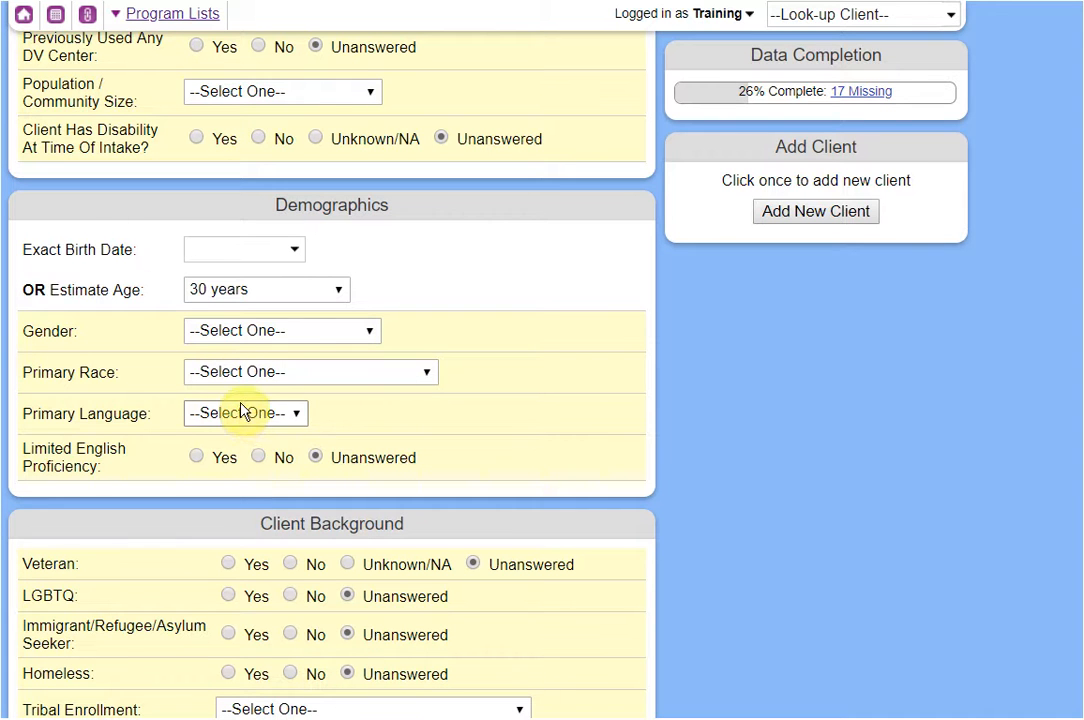
Mark Limited English Proficiency as Yes and set Primary Language to Other.
click(205, 458)
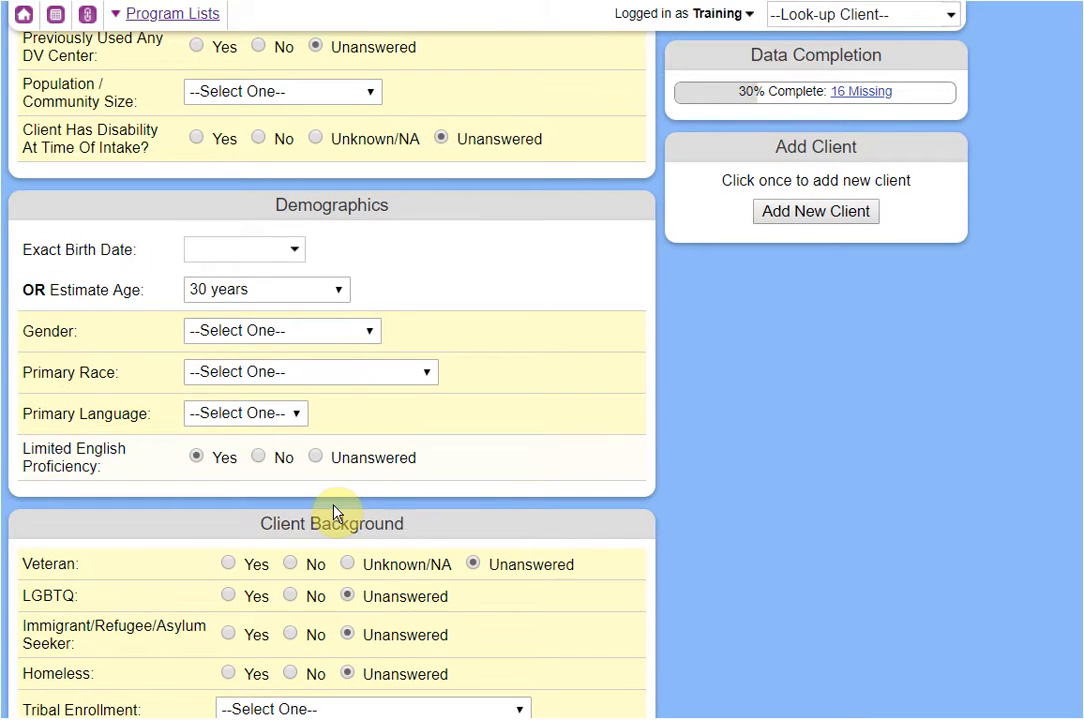
click(272, 415)
click(198, 681)
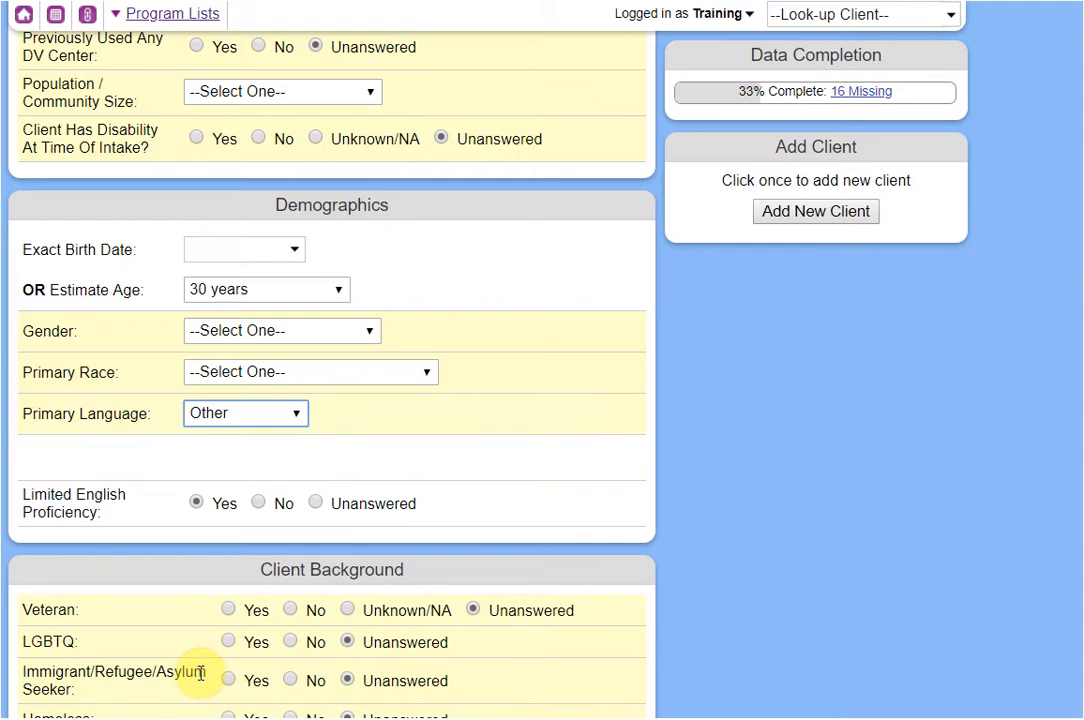
click(668, 465)
scroll(576, 484, down, 1)
scroll(576, 488, down, 3)
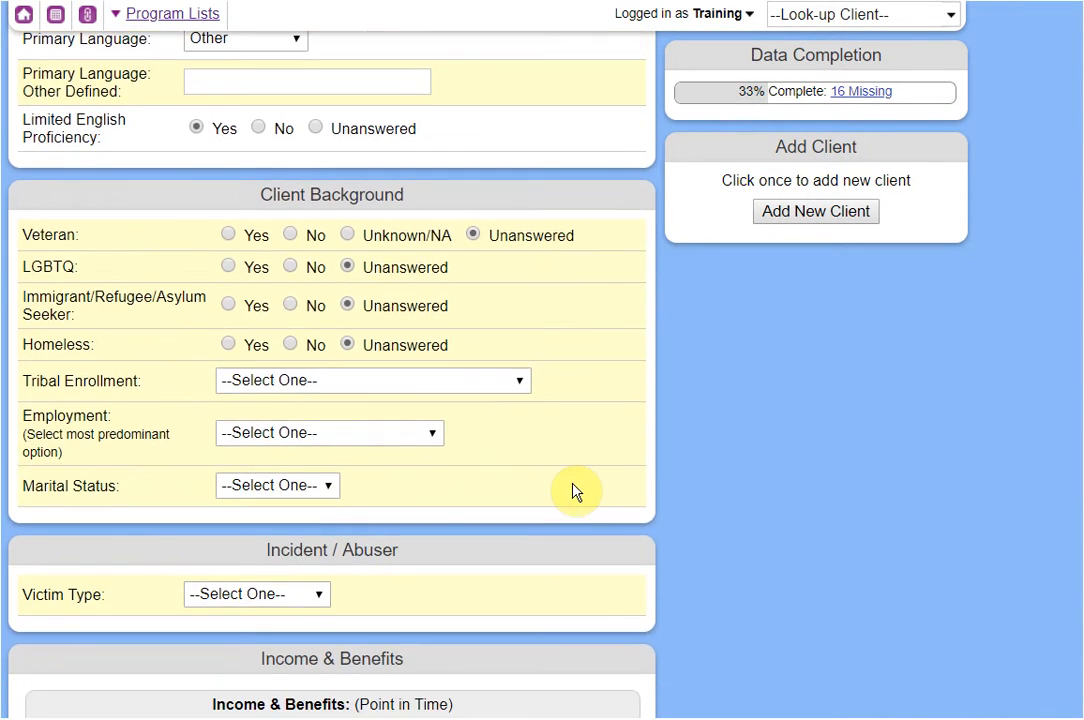
scroll(522, 504, down, 1)
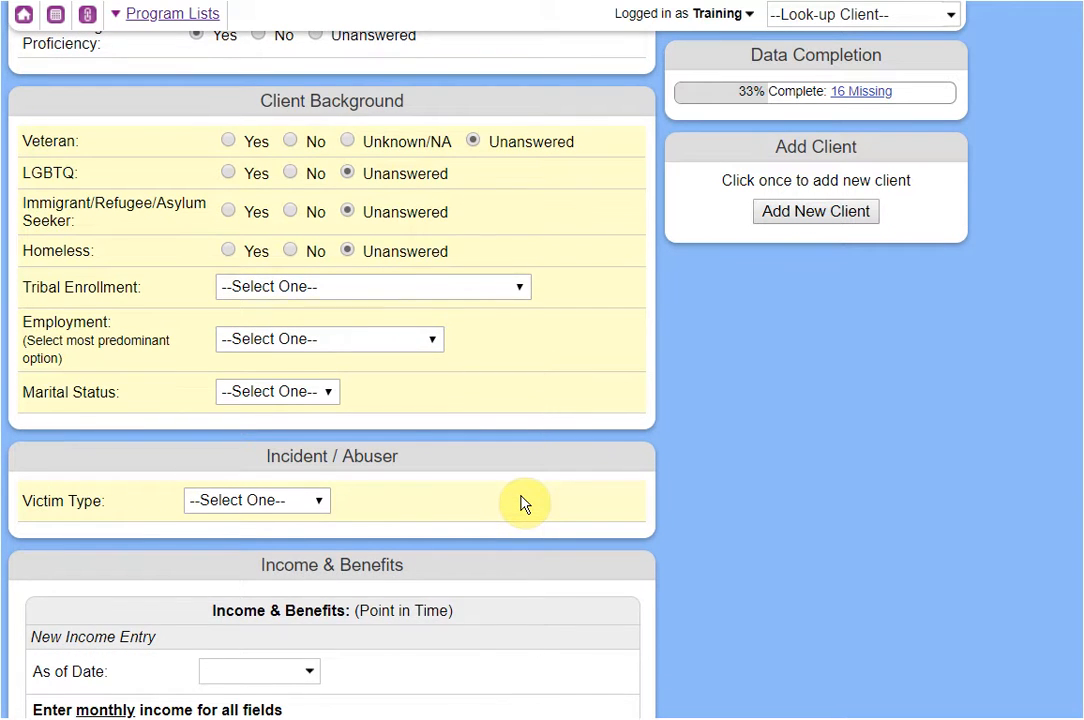
scroll(522, 504, down, 3)
Set Victim Type to Primary Victim.
click(240, 222)
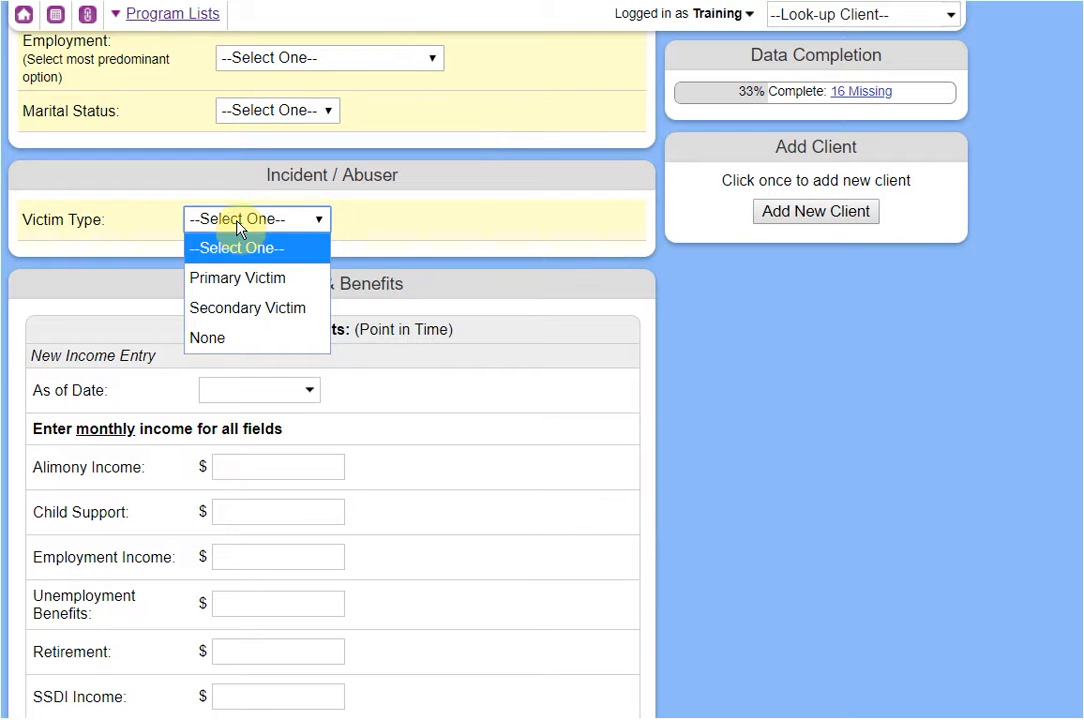
click(241, 338)
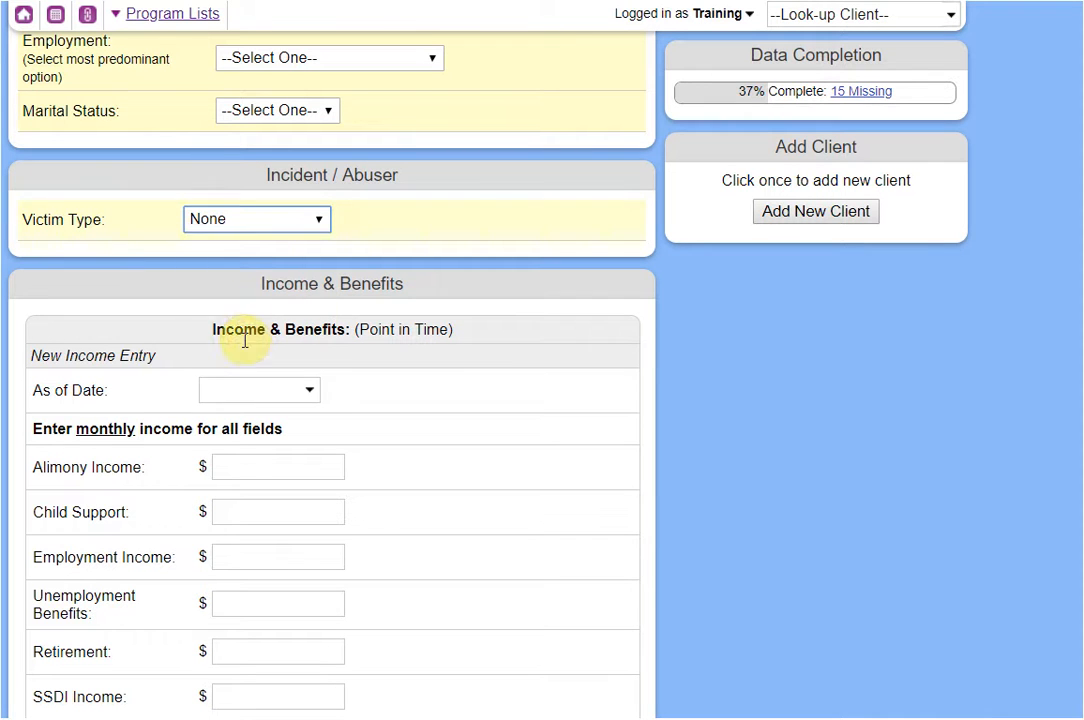
click(235, 228)
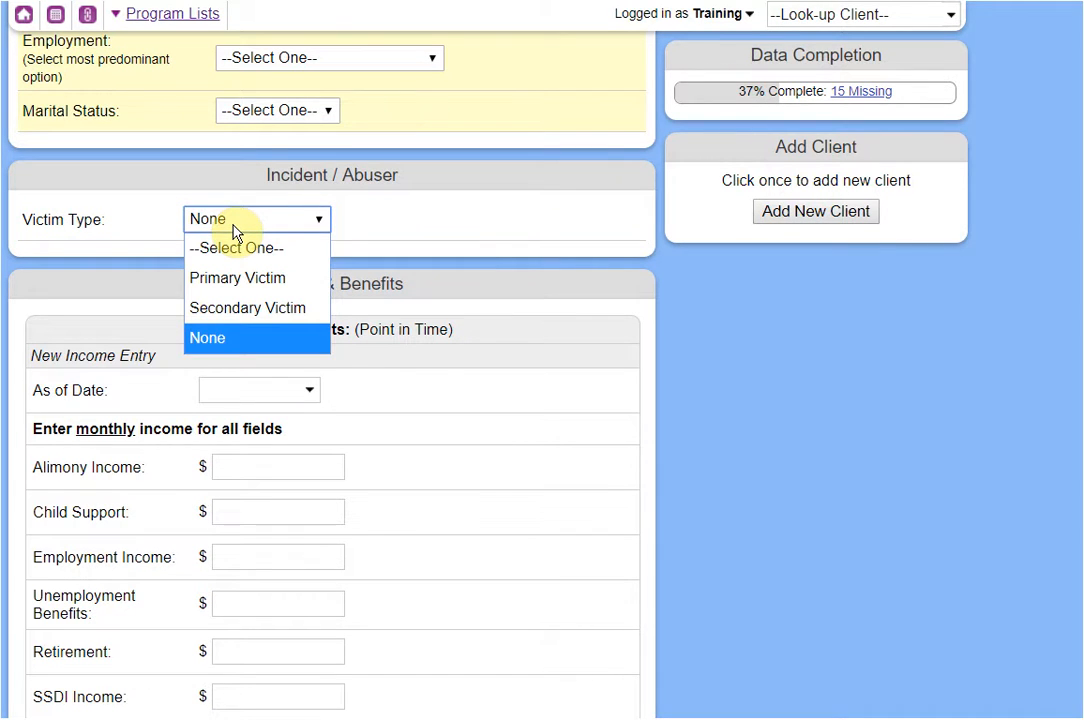
click(272, 282)
click(760, 429)
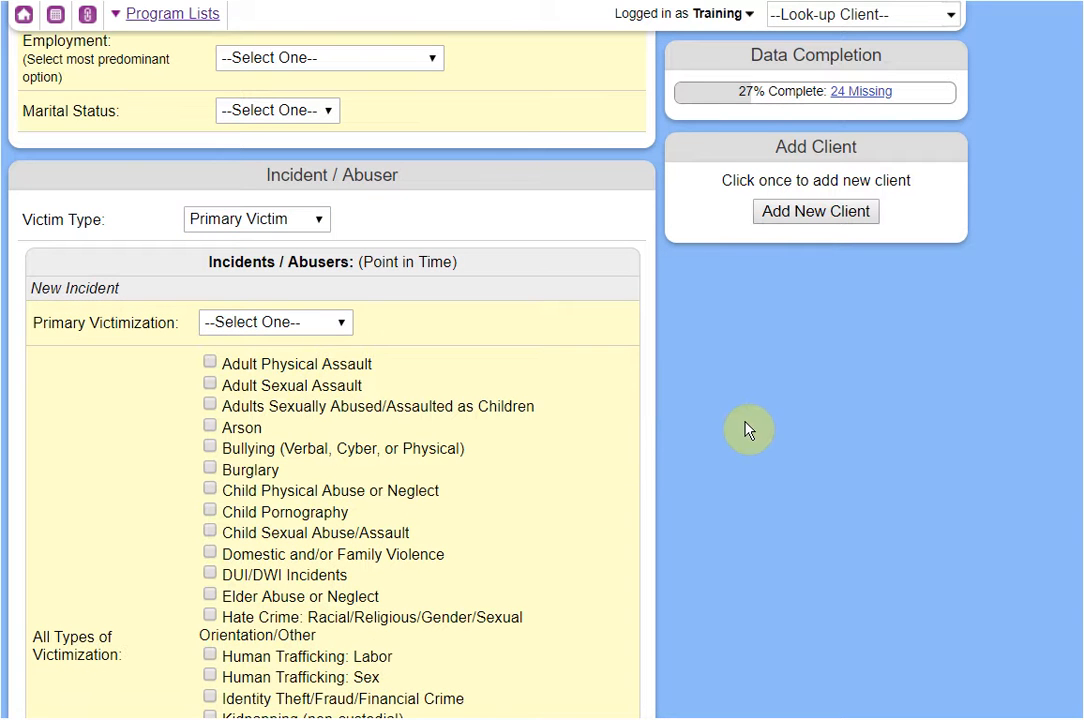
scroll(750, 431, down, 1)
scroll(745, 430, down, 1)
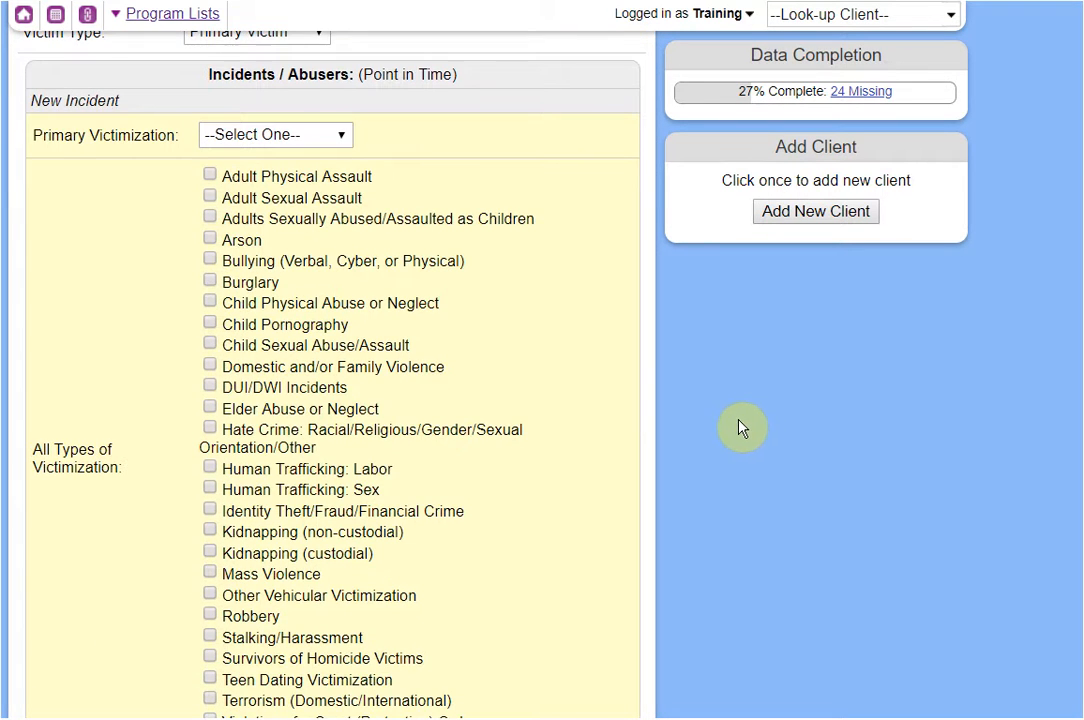
scroll(600, 394, up, 1)
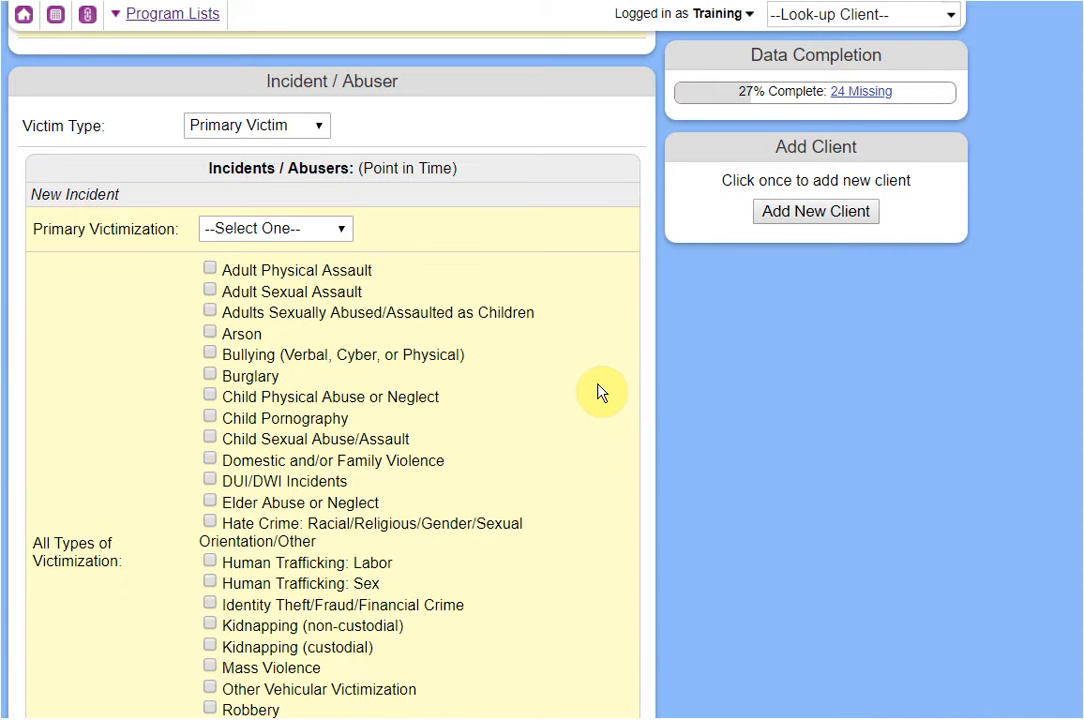
Choose Domestic Violence as primary victimization and tick Domestic and/or Family Violence.
click(265, 237)
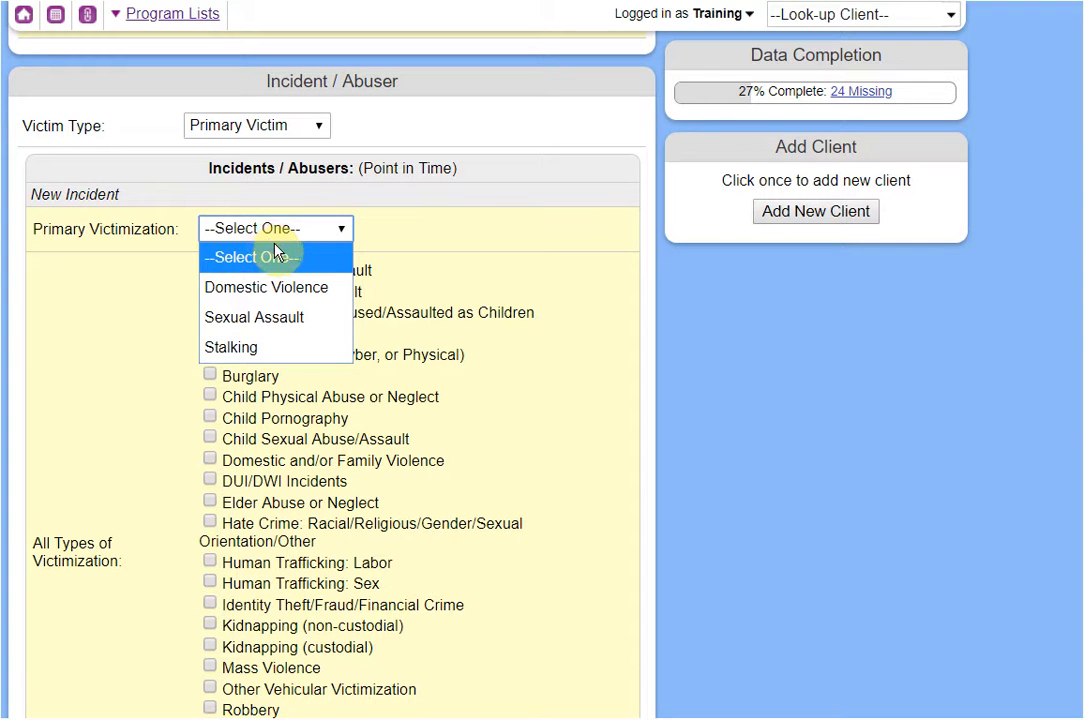
click(300, 290)
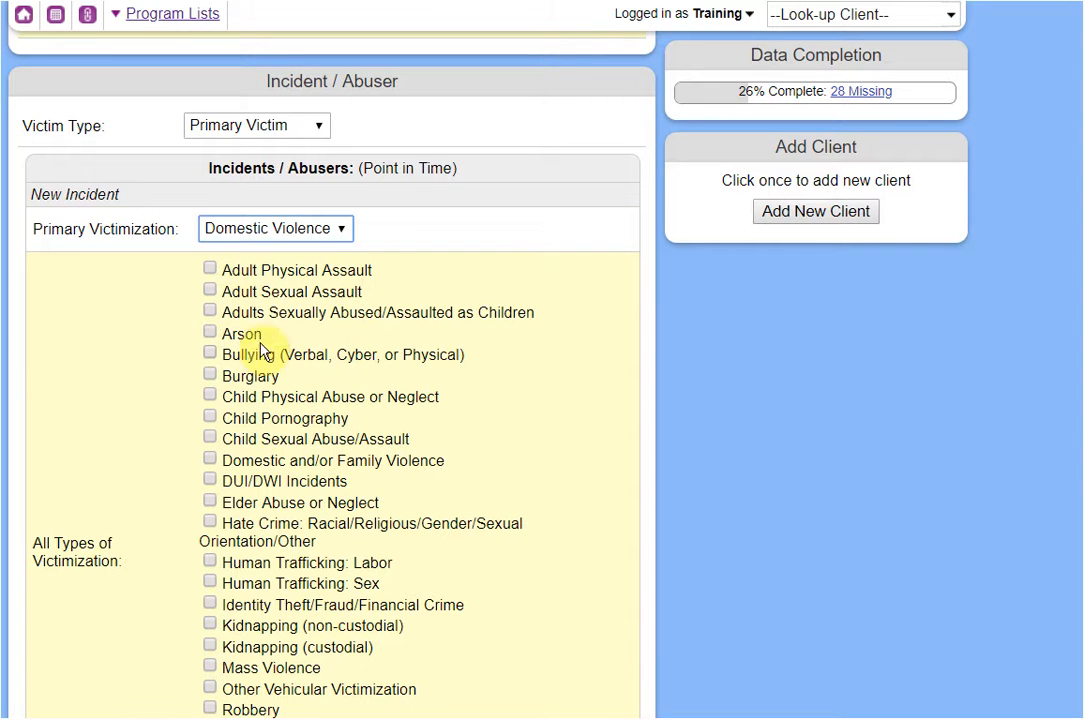
scroll(235, 320, down, 1)
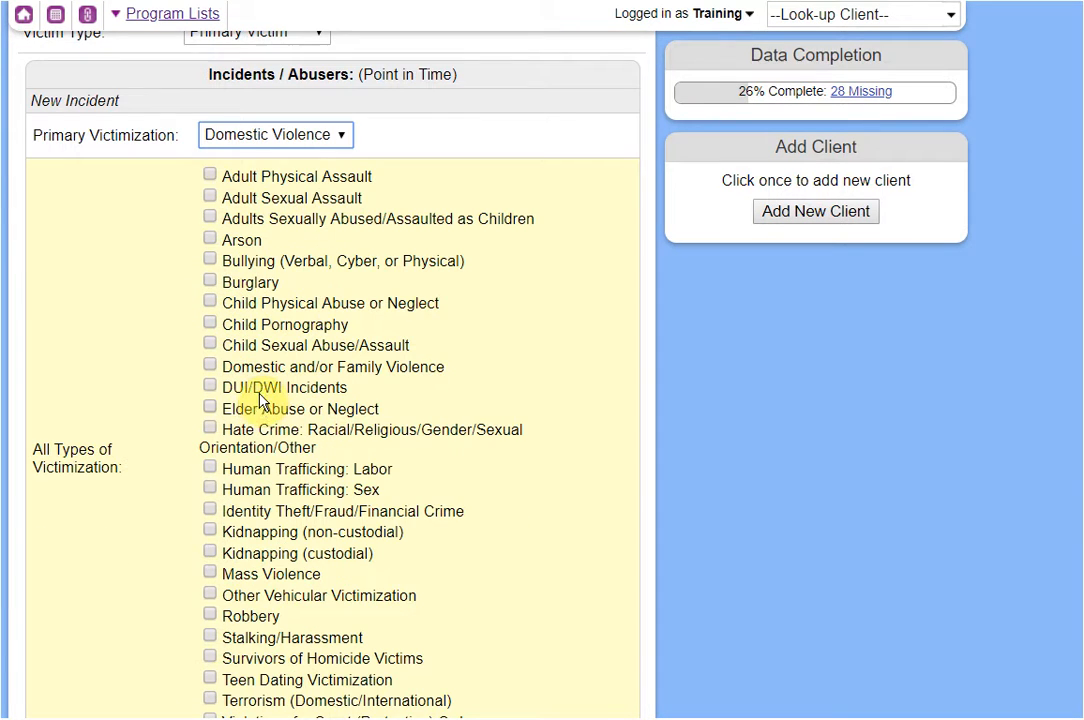
click(247, 368)
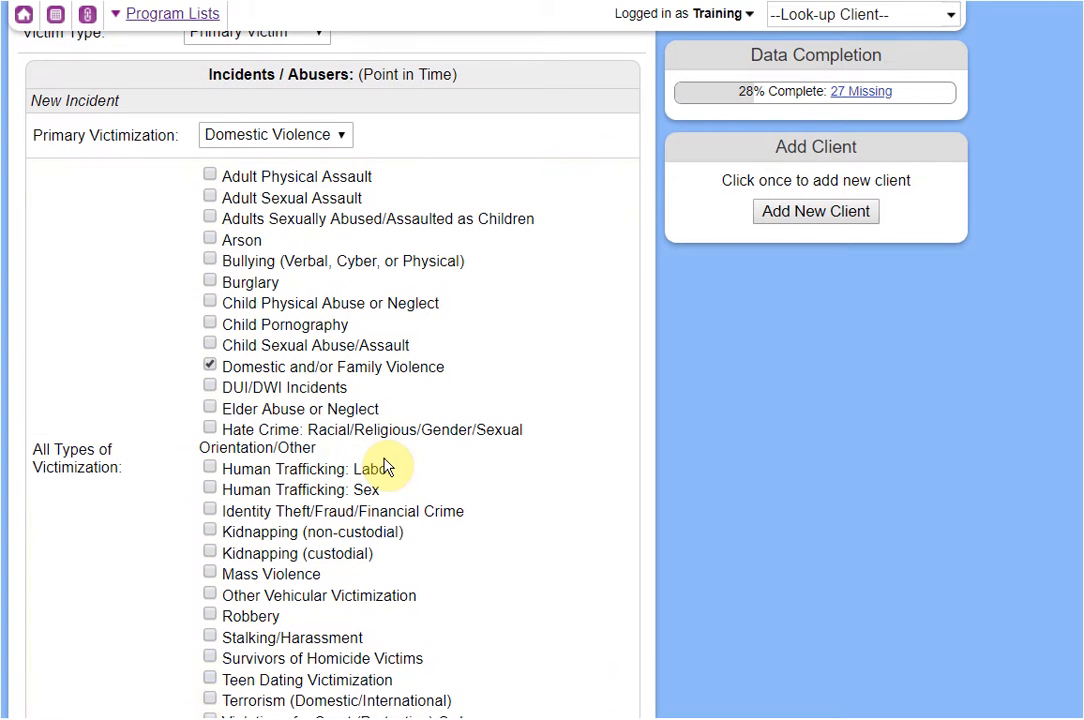
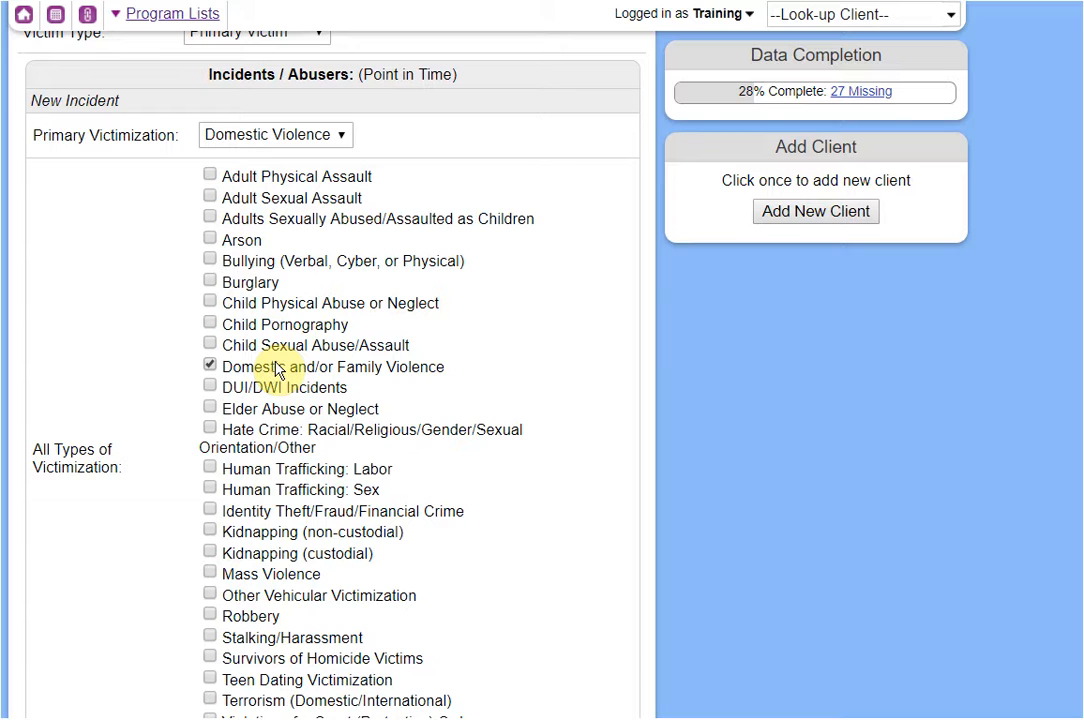
Tick Elder Abuse or Neglect and keep Domestic Violence as primary victimization.
click(262, 408)
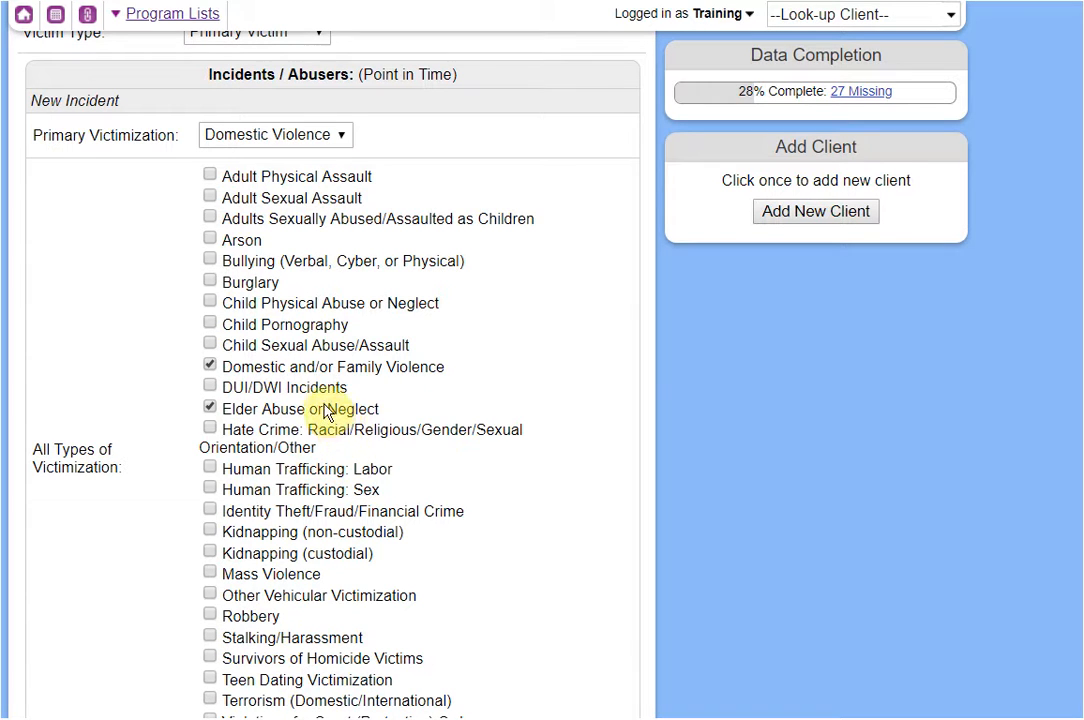
click(242, 138)
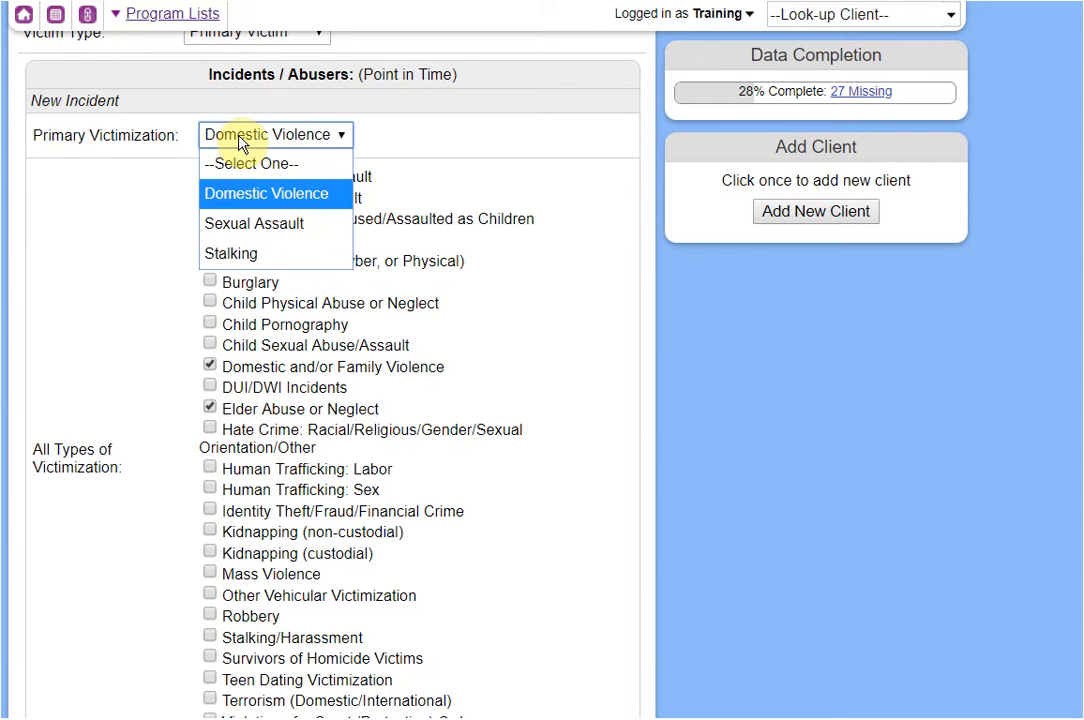
click(360, 155)
scroll(458, 403, down, 1)
scroll(458, 403, down, 5)
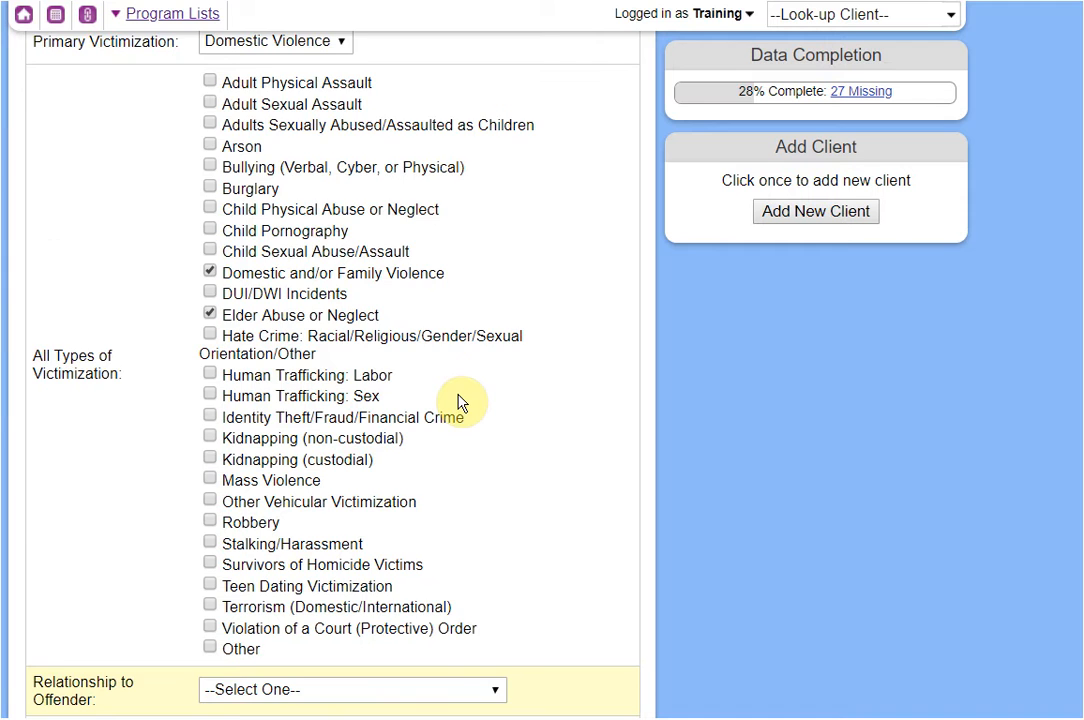
Set Relationship to Offender to Current Spouse and review the rest of the incident.
click(336, 405)
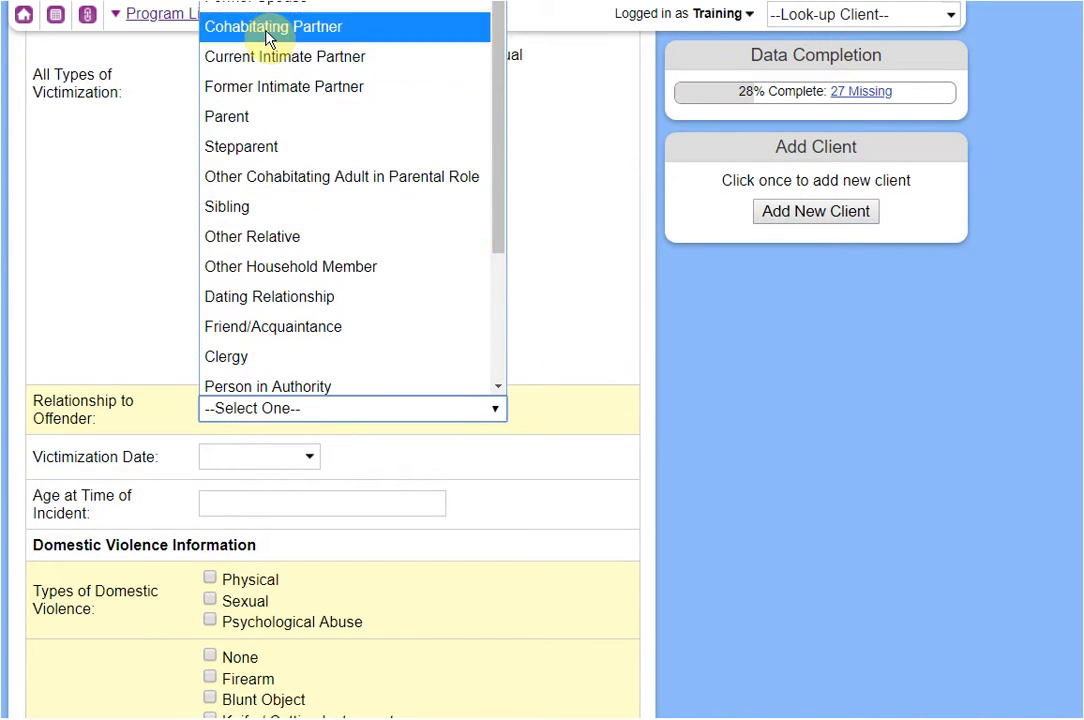
click(262, 0)
scroll(463, 546, down, 2)
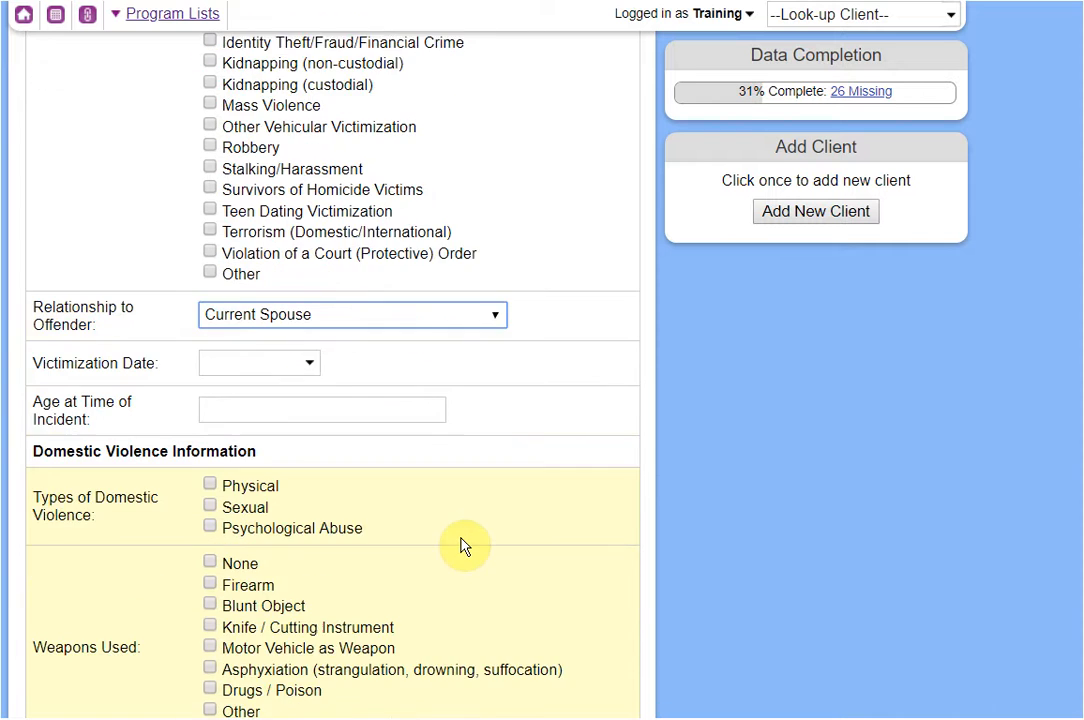
scroll(463, 546, down, 1)
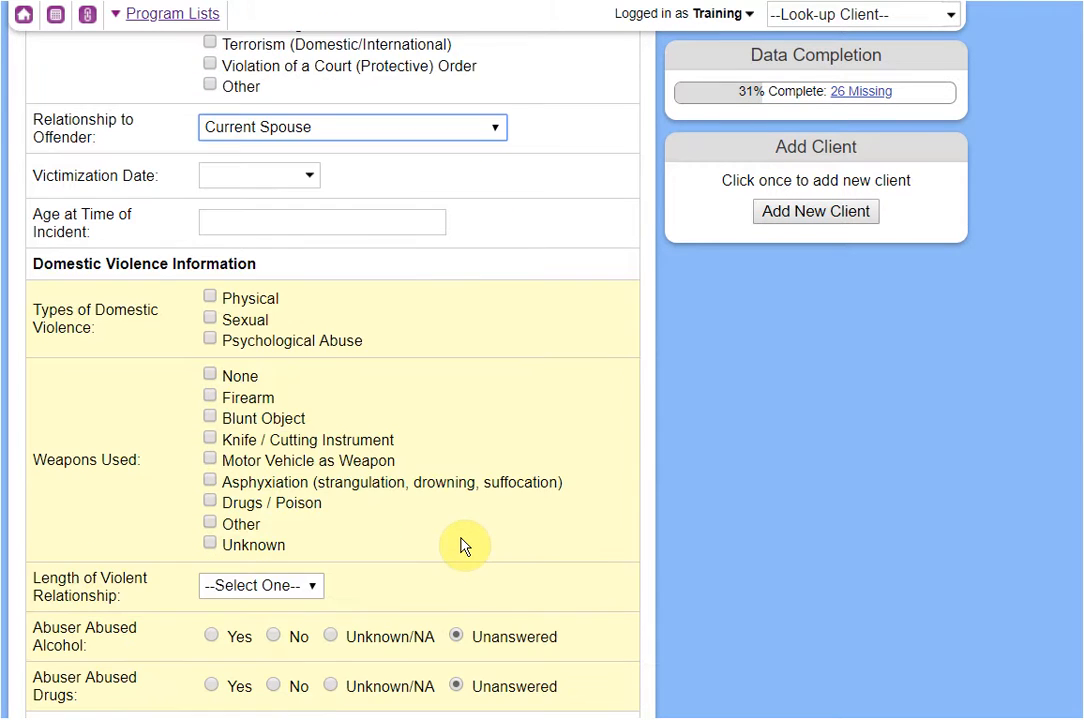
scroll(463, 546, down, 2)
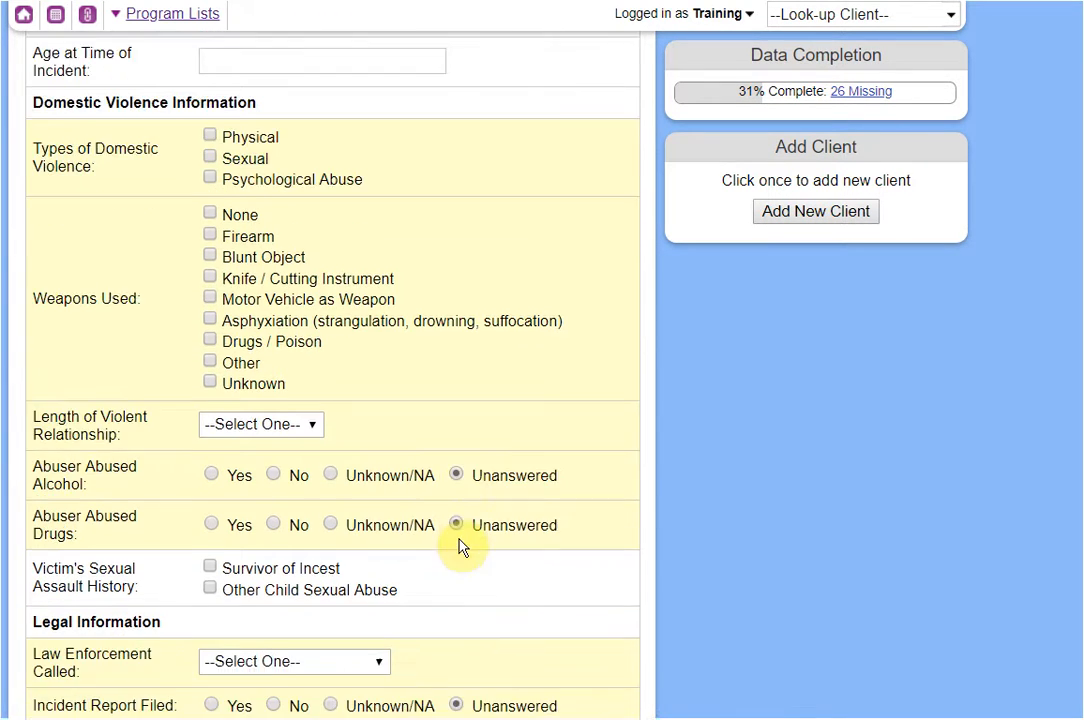
scroll(461, 548, down, 5)
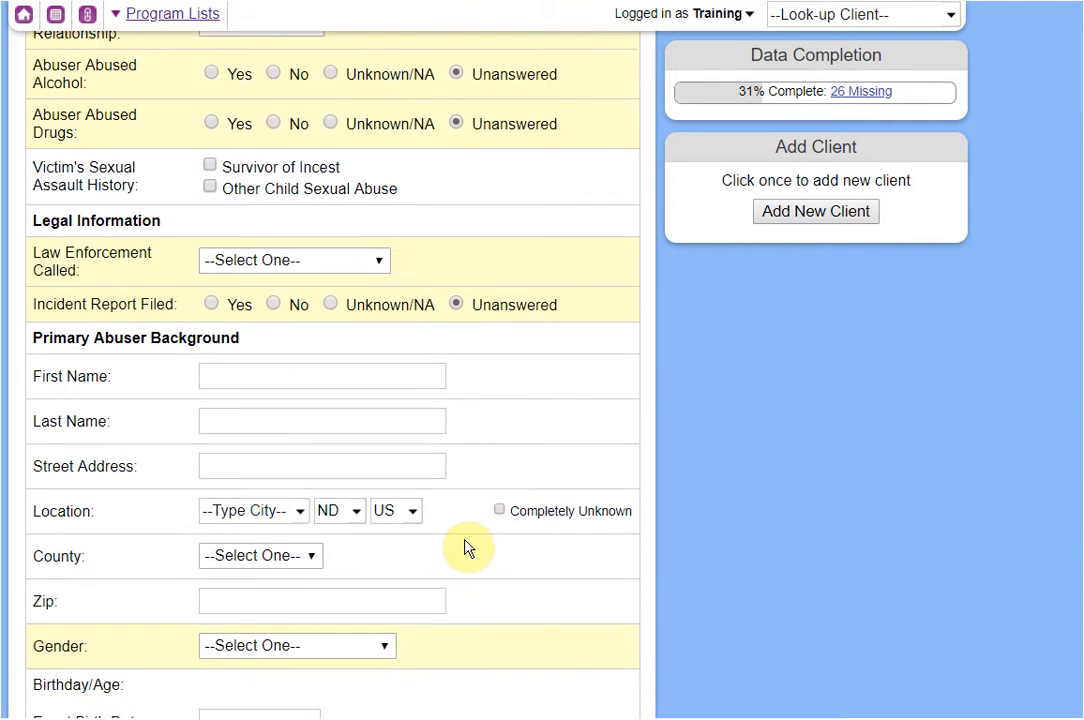
scroll(473, 548, down, 1)
scroll(473, 547, down, 3)
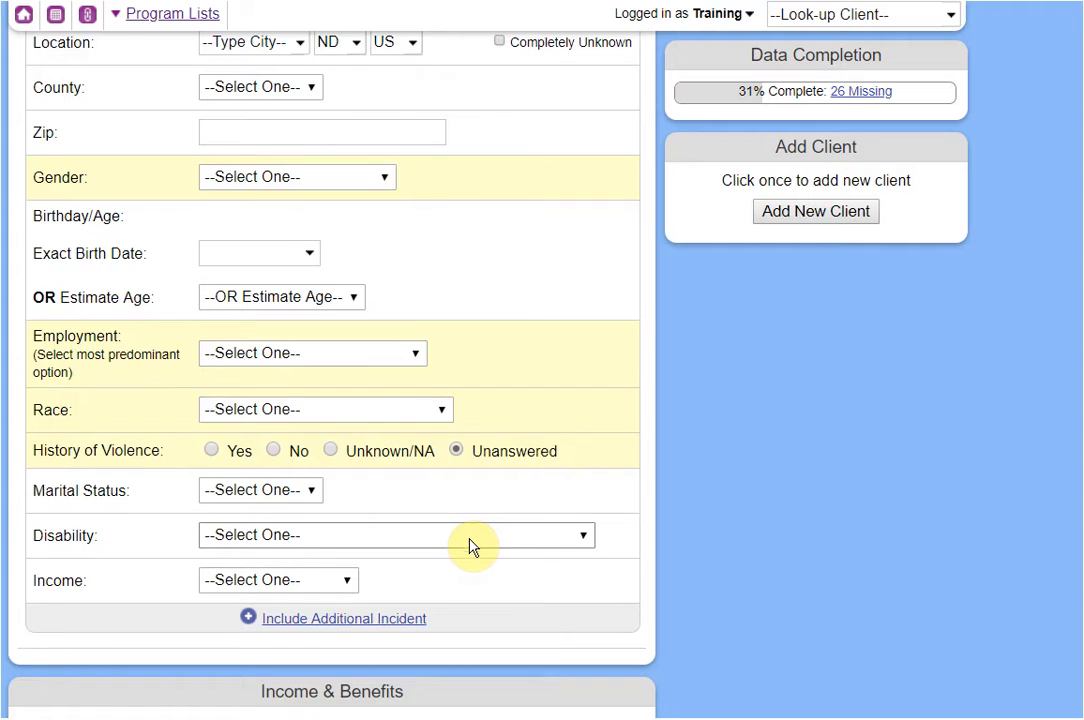
scroll(473, 548, up, 3)
scroll(473, 548, up, 6)
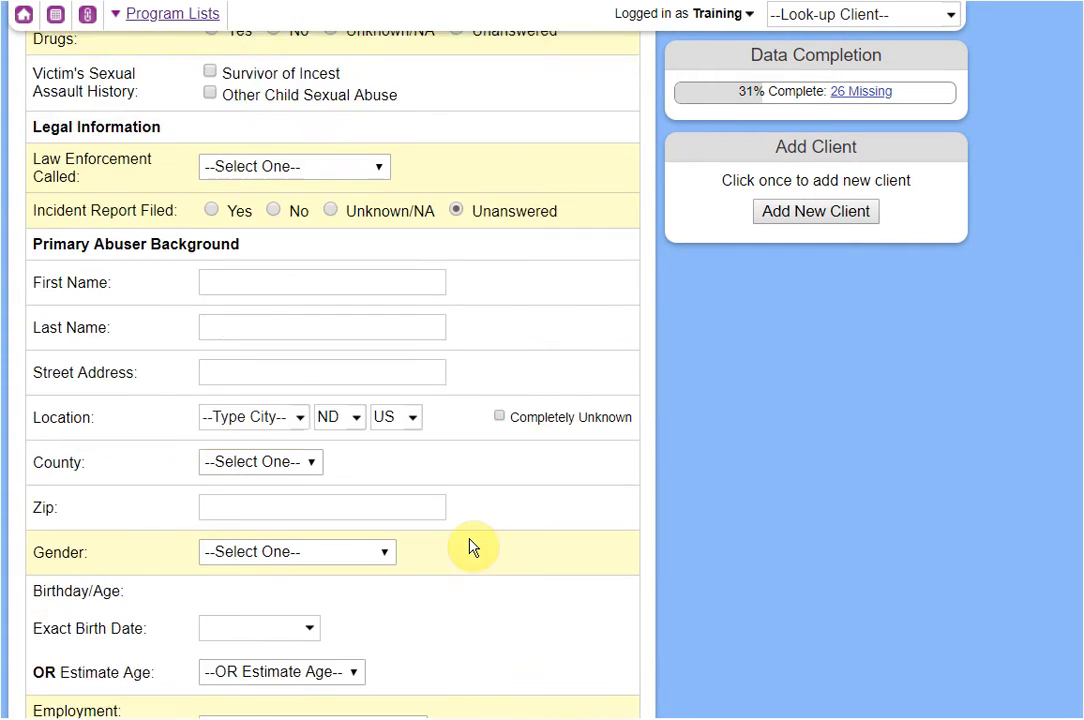
scroll(473, 547, up, 5)
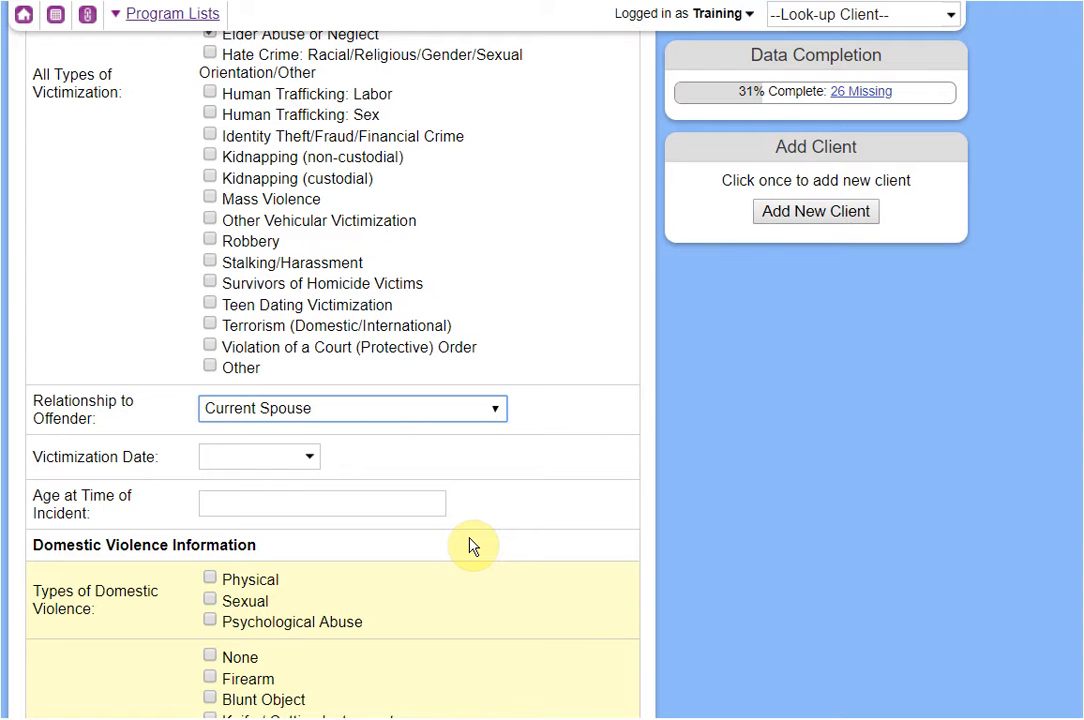
scroll(549, 515, up, 3)
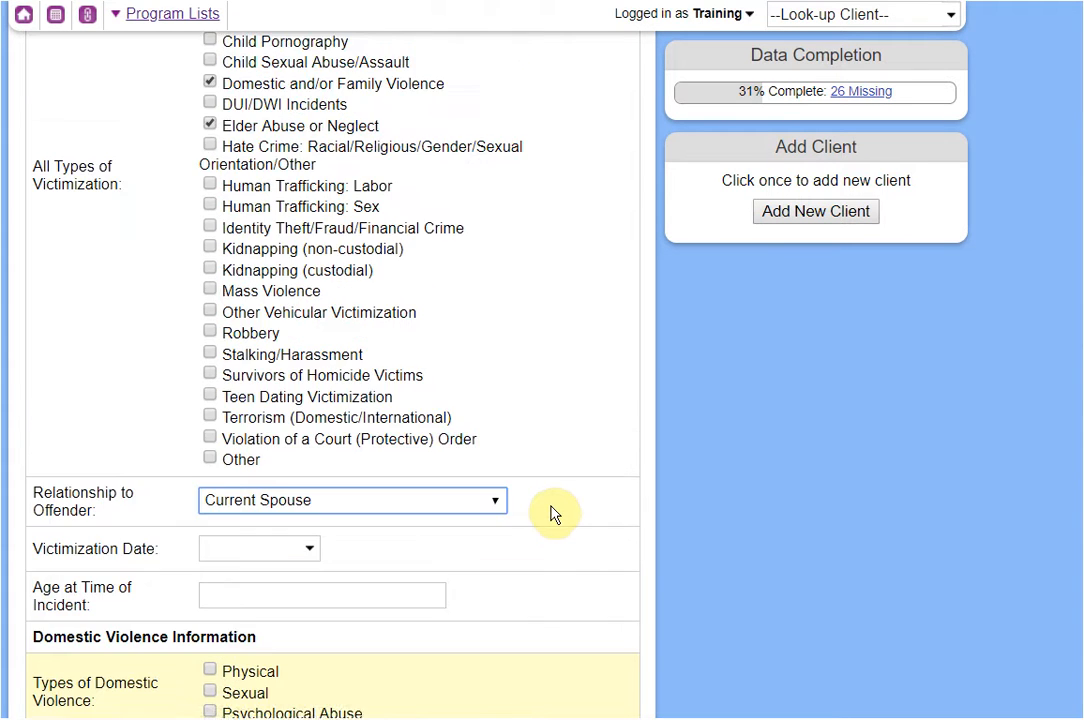
scroll(555, 515, up, 1)
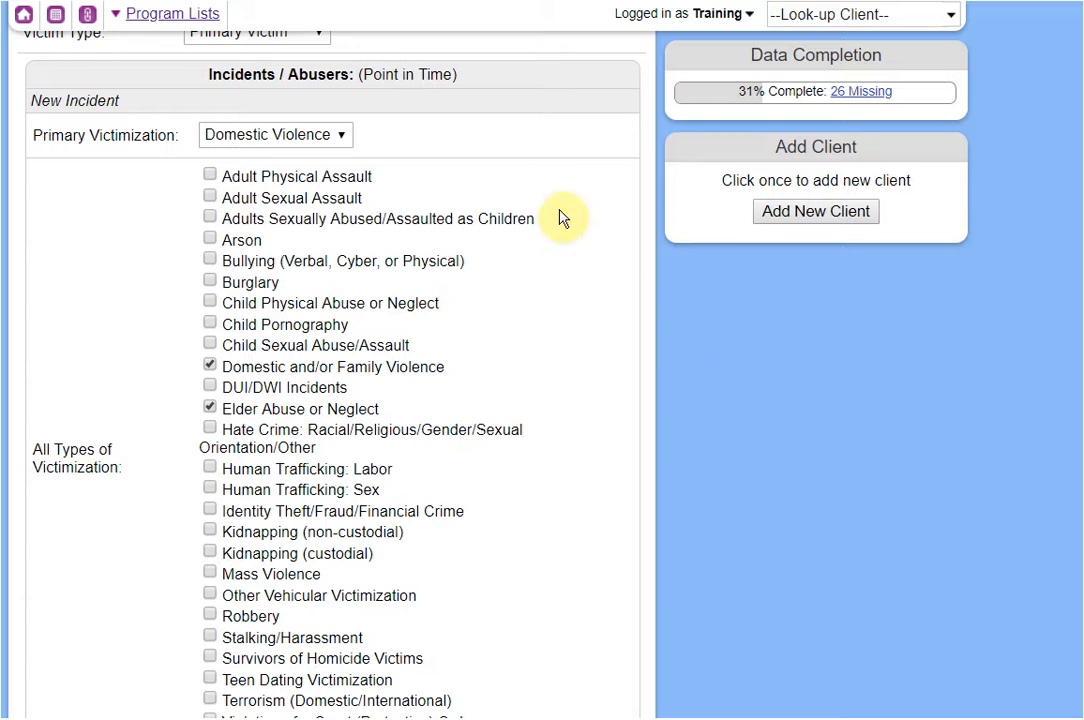
Recheck the primary victimization list, leaving Domestic Violence selected.
click(218, 138)
click(507, 147)
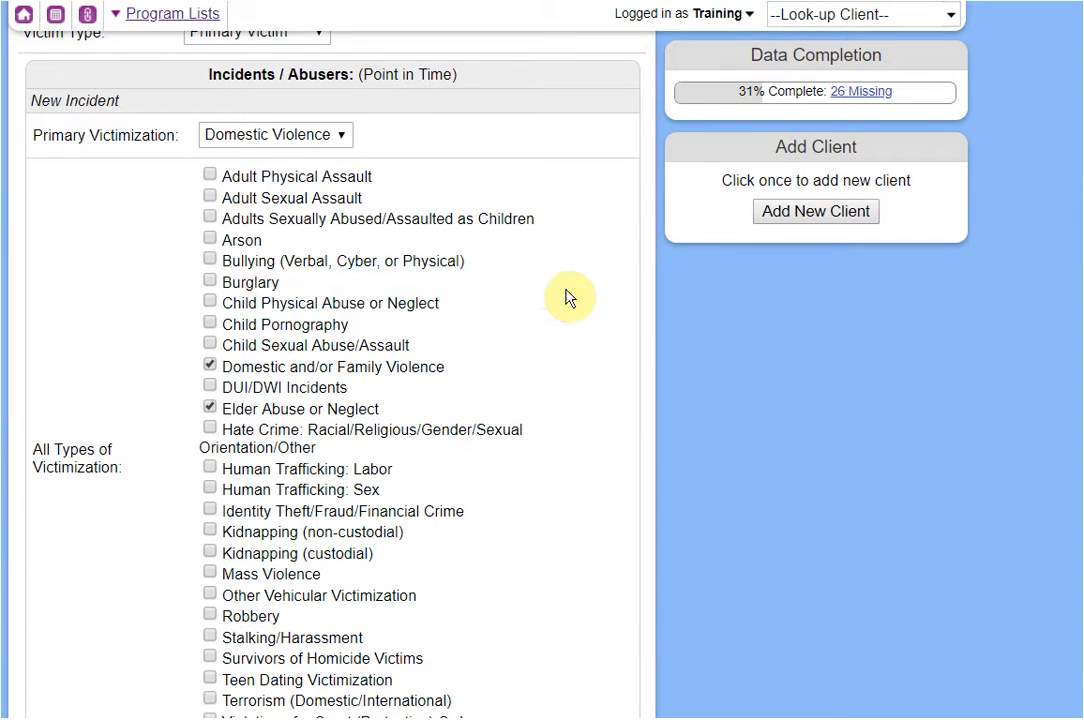
drag(365, 80, 455, 76)
click(782, 346)
scroll(785, 345, down, 2)
scroll(785, 345, down, 20)
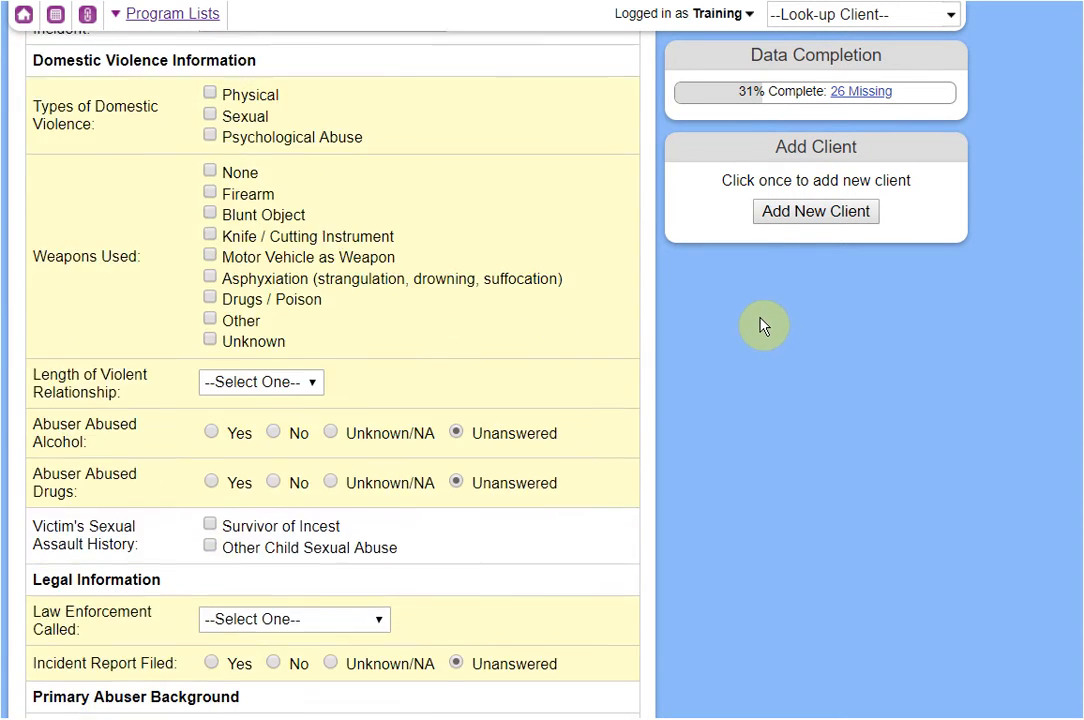
scroll(560, 452, down, 6)
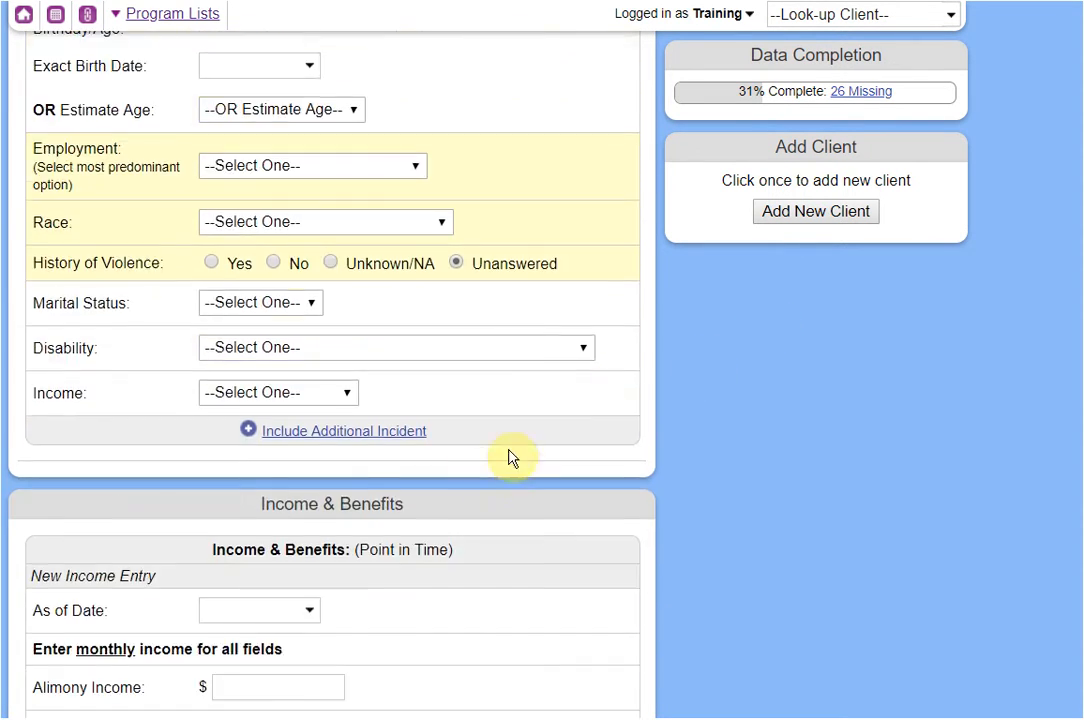
Add a second incident with Sexual Assault as primary and Adult Sexual Assault ticked.
click(323, 437)
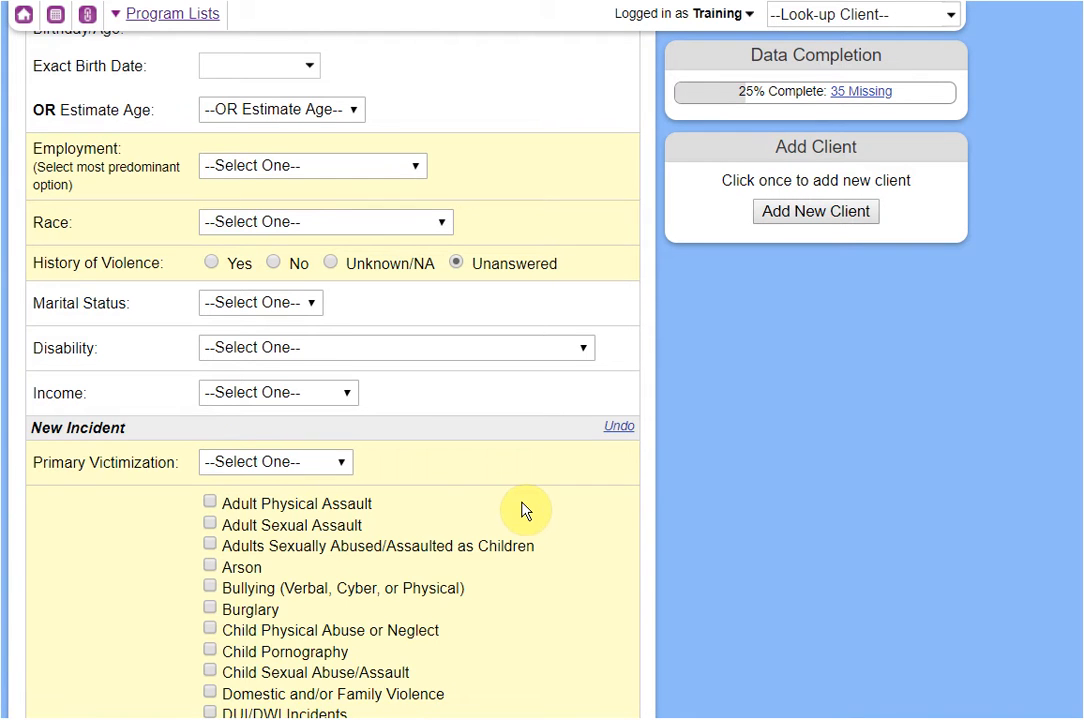
scroll(523, 508, down, 6)
click(262, 88)
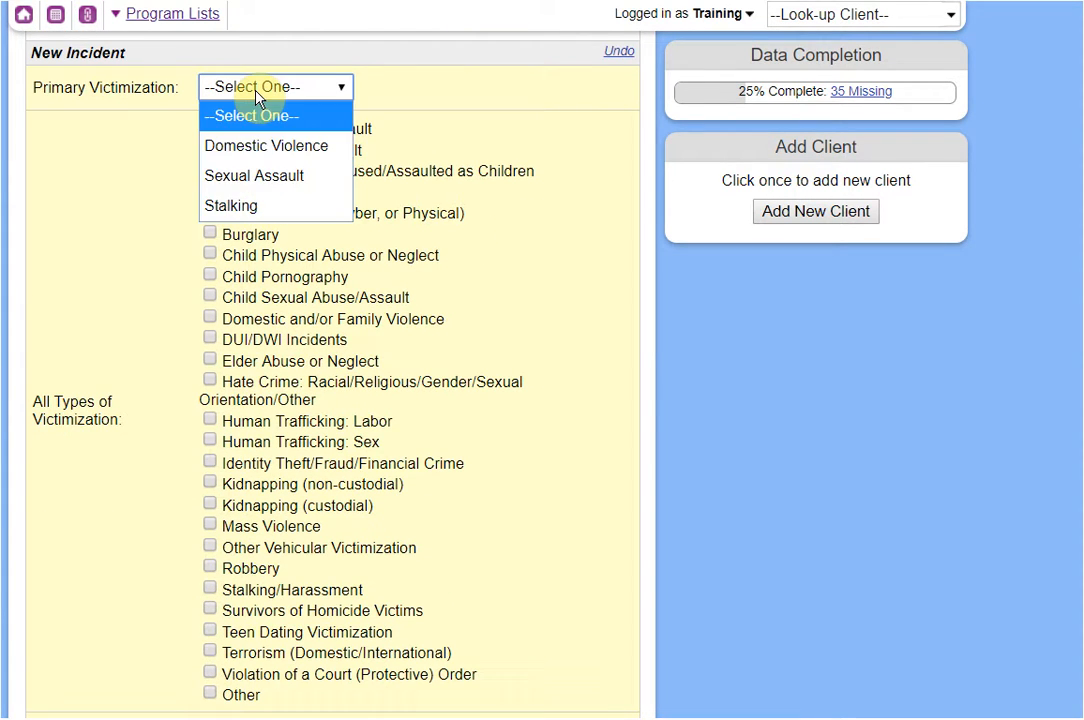
click(232, 174)
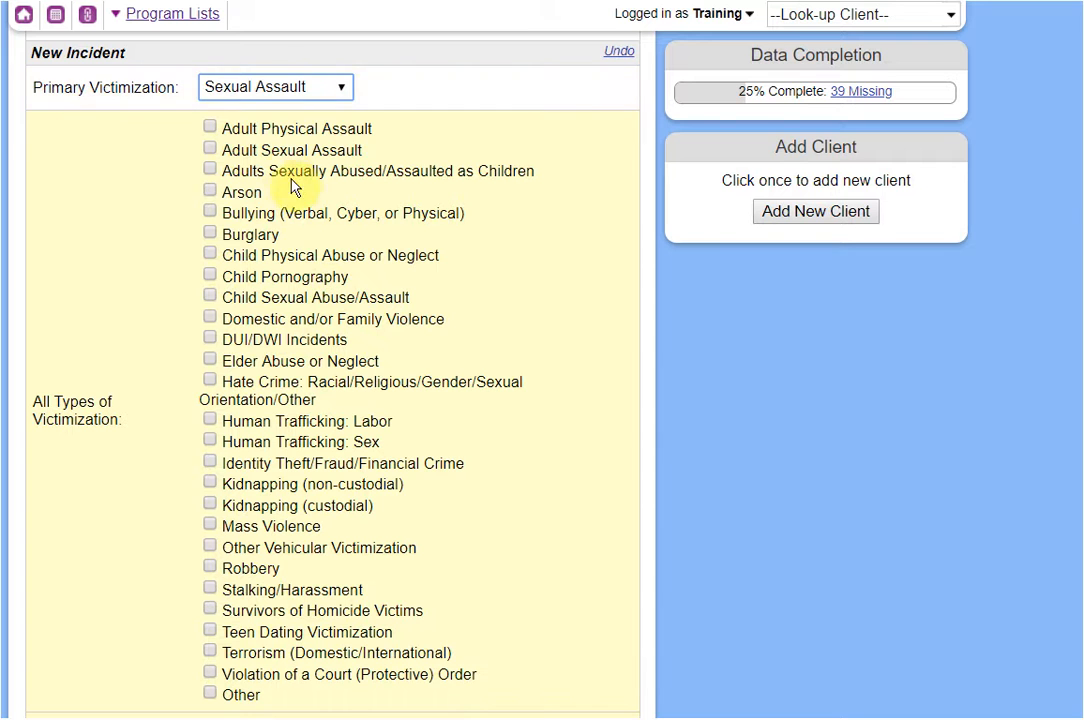
click(283, 153)
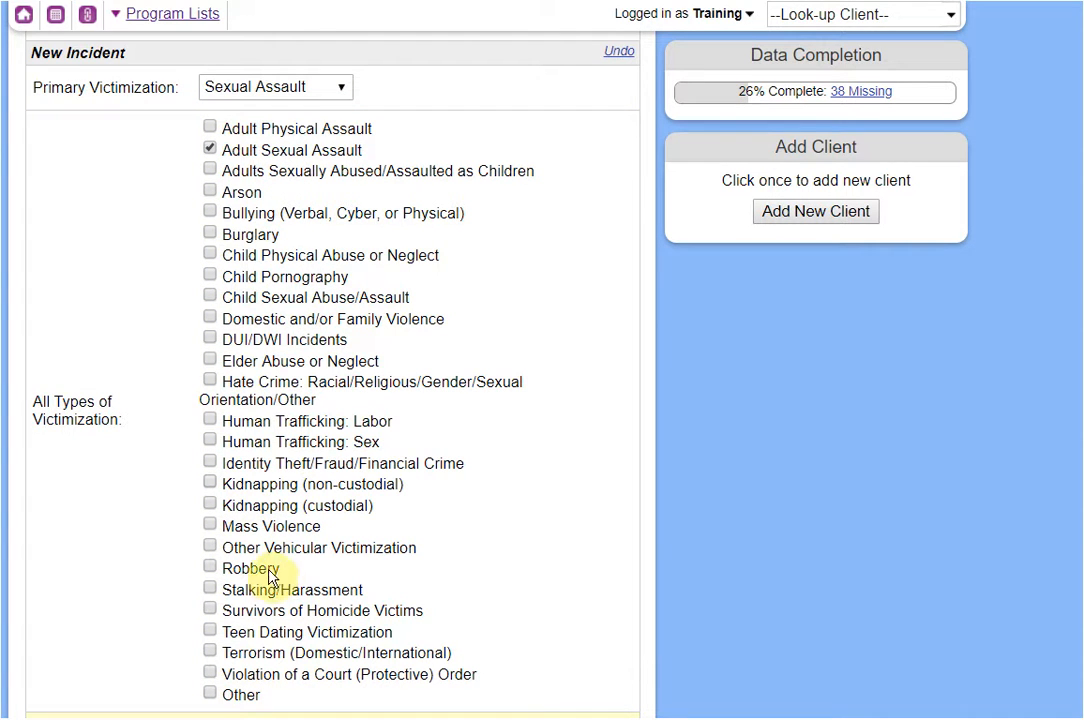
Also tick Stalking/Harassment and Violation of a Court (Protective) Order.
click(300, 590)
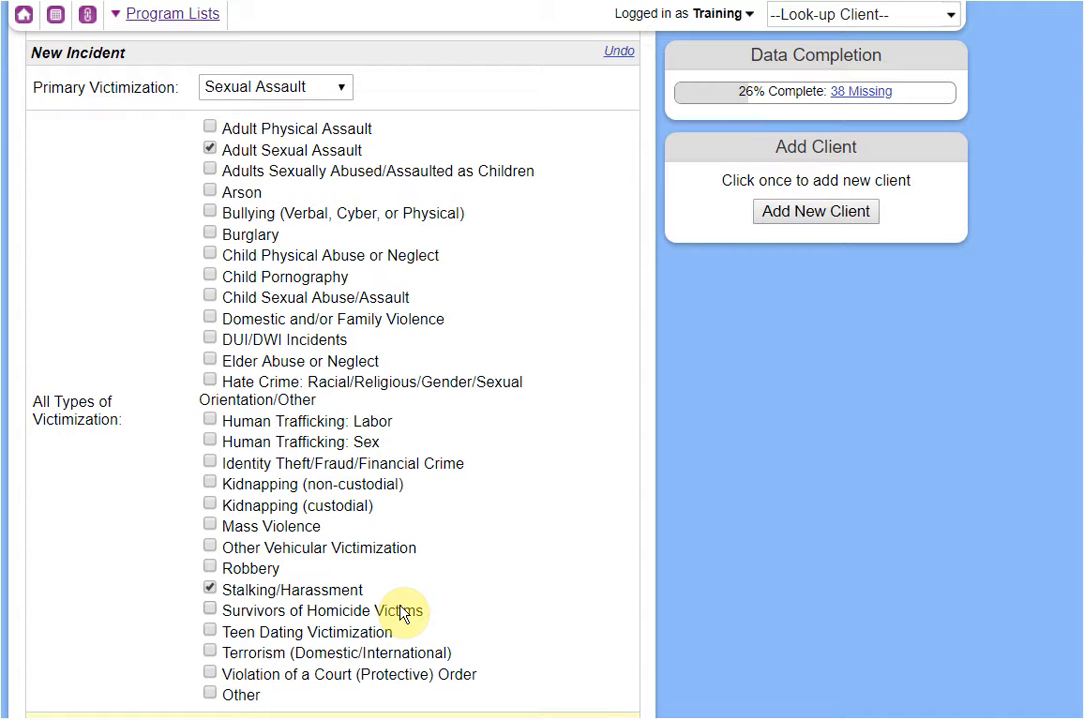
scroll(370, 615, down, 1)
click(335, 582)
scroll(355, 545, down, 4)
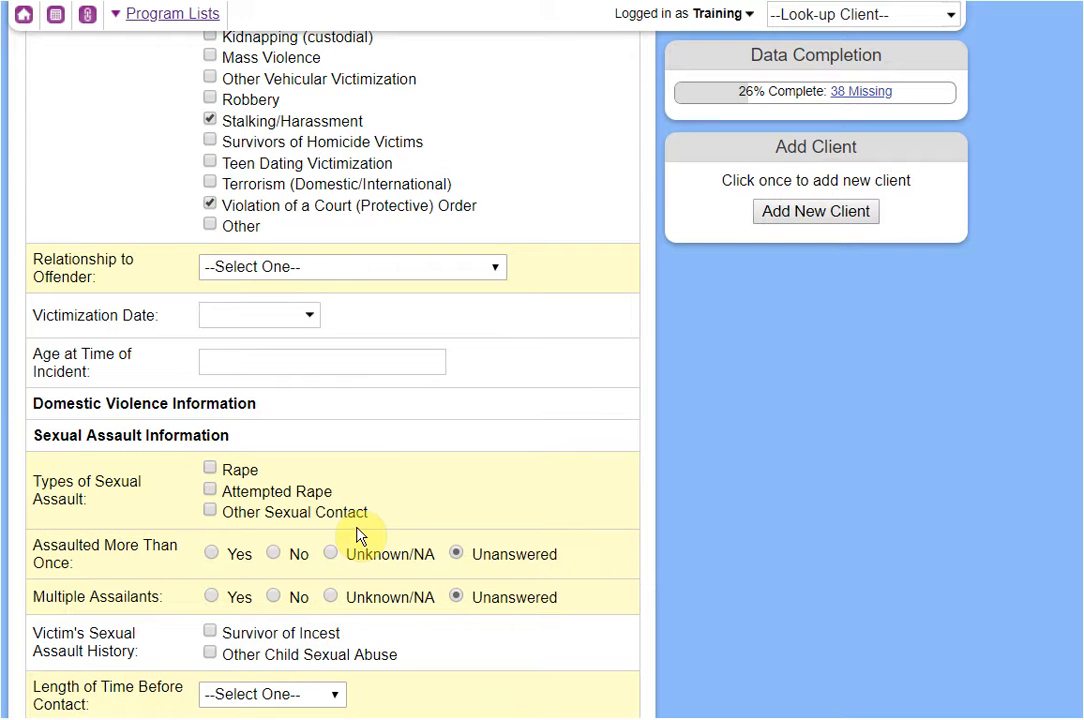
scroll(365, 530, down, 1)
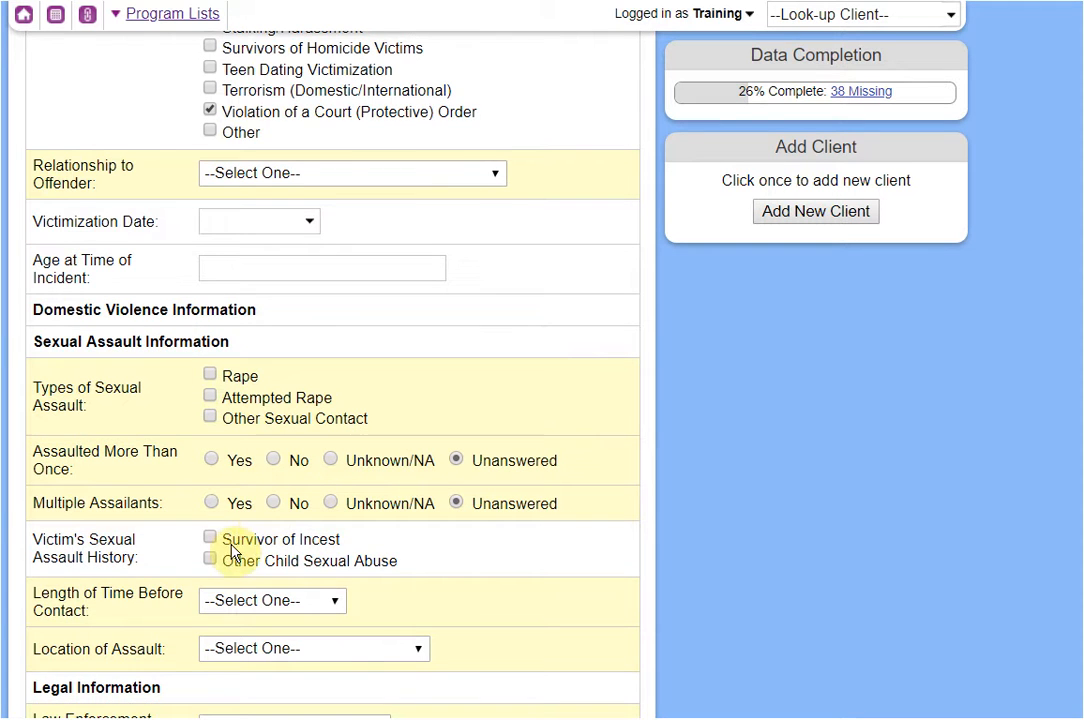
scroll(396, 578, down, 1)
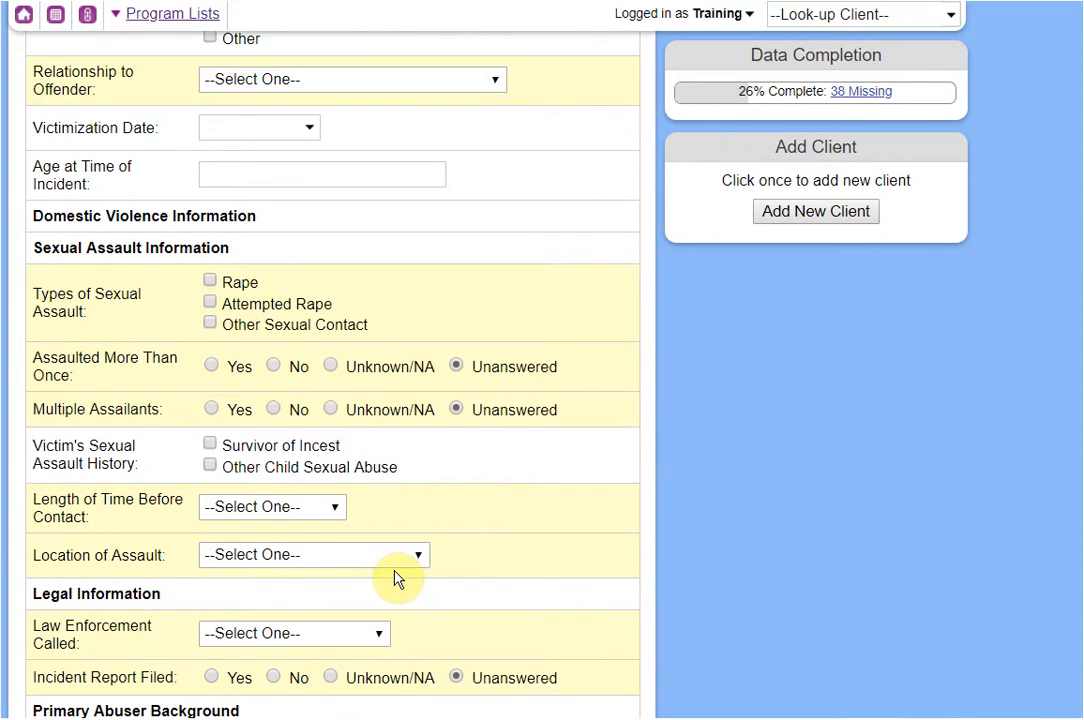
scroll(400, 580, down, 4)
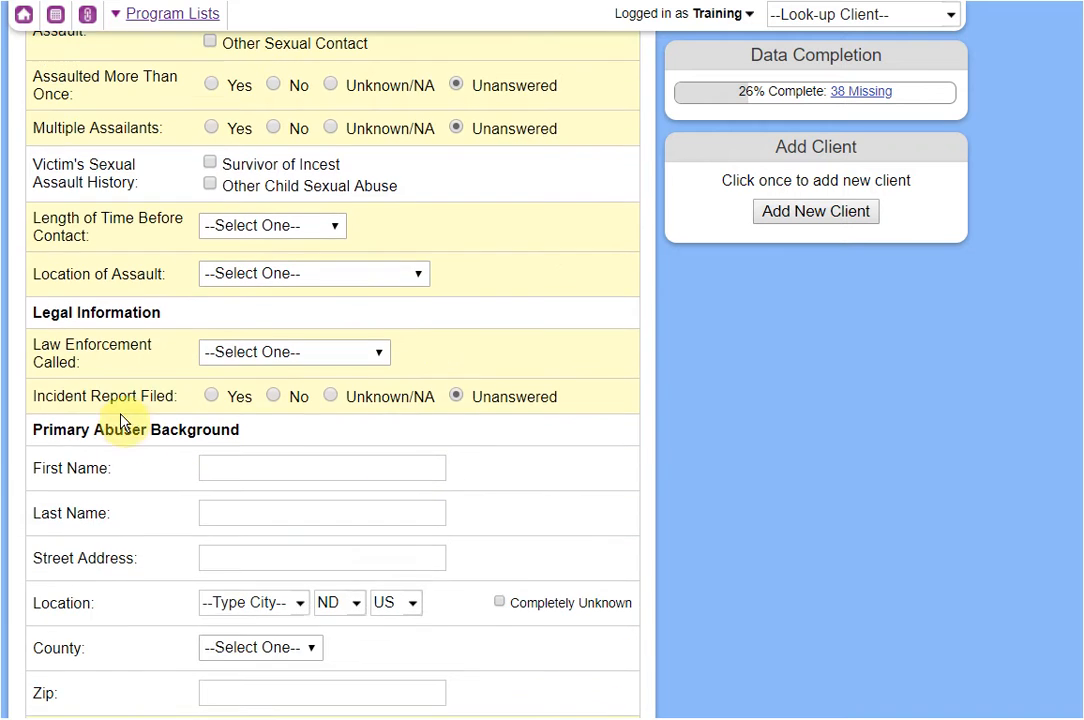
scroll(96, 412, down, 2)
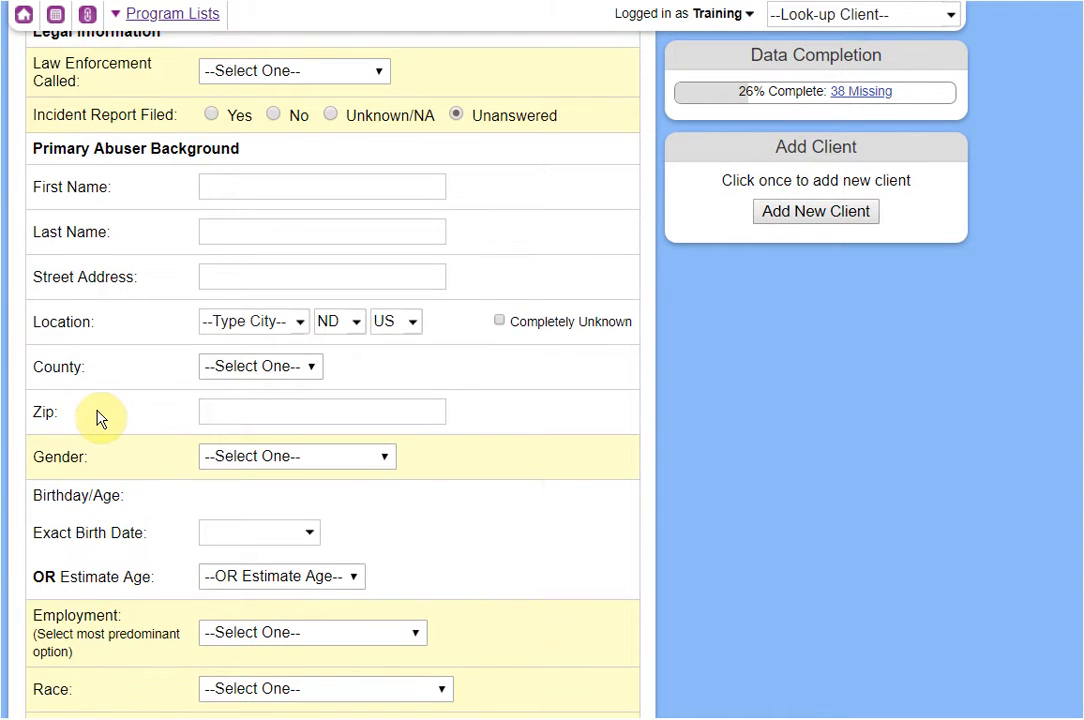
scroll(96, 412, down, 5)
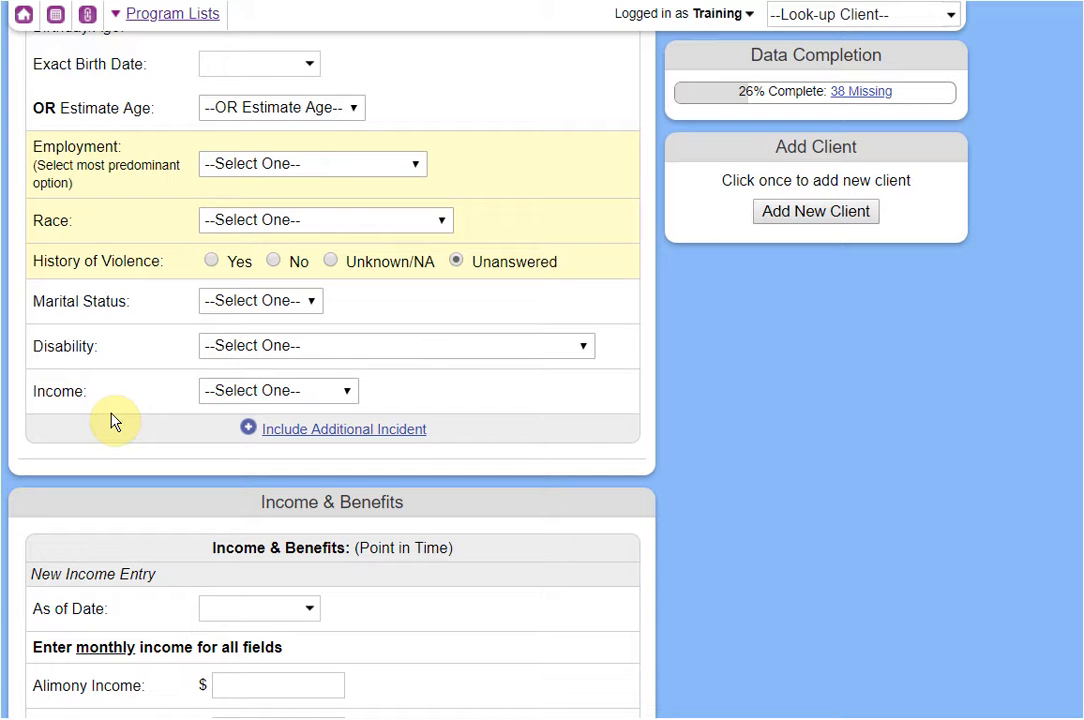
scroll(113, 421, down, 1)
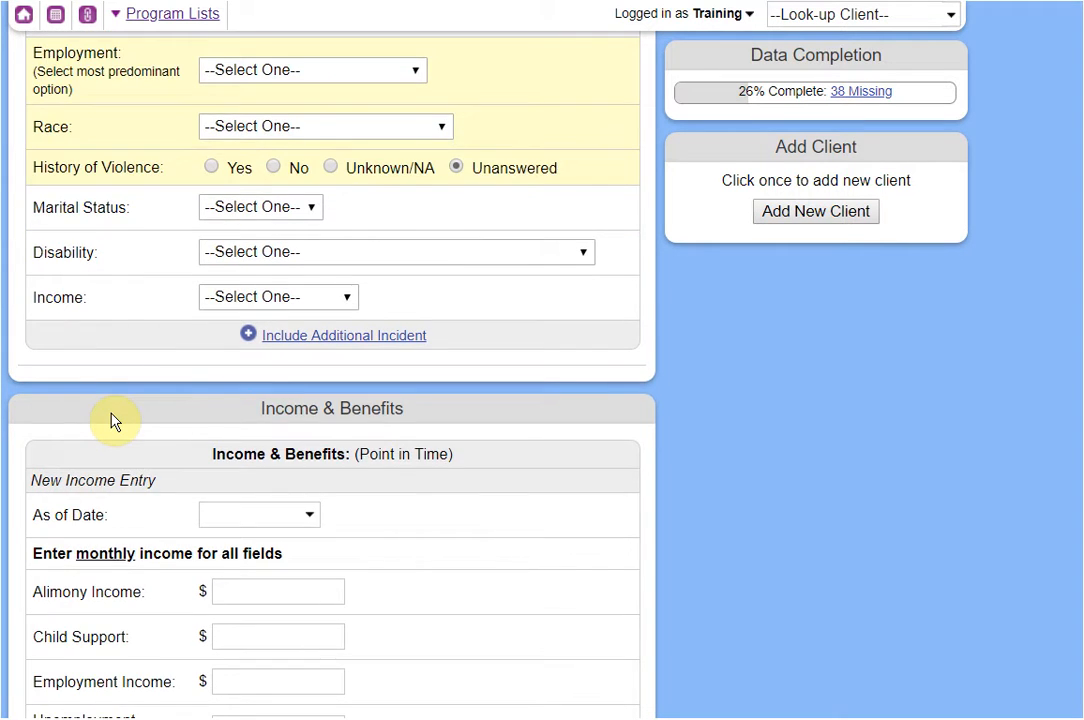
scroll(113, 421, down, 3)
Date the income entry 01/04/2019 with 500 employment income and 200 job pension.
scroll(113, 421, down, 1)
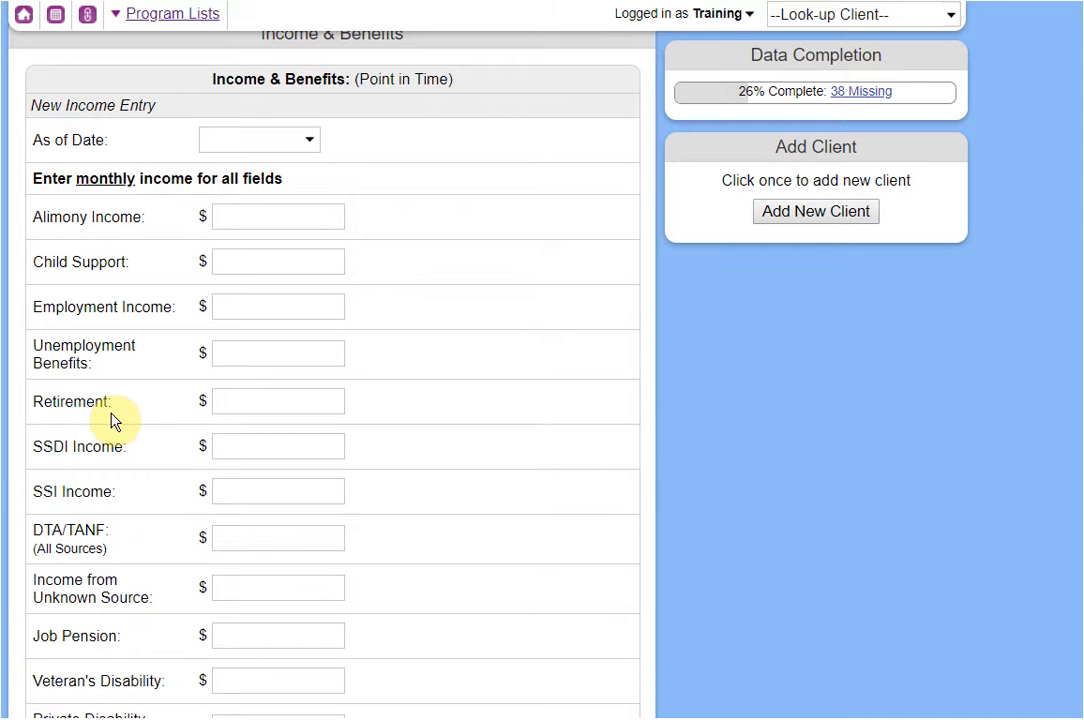
click(283, 141)
click(414, 249)
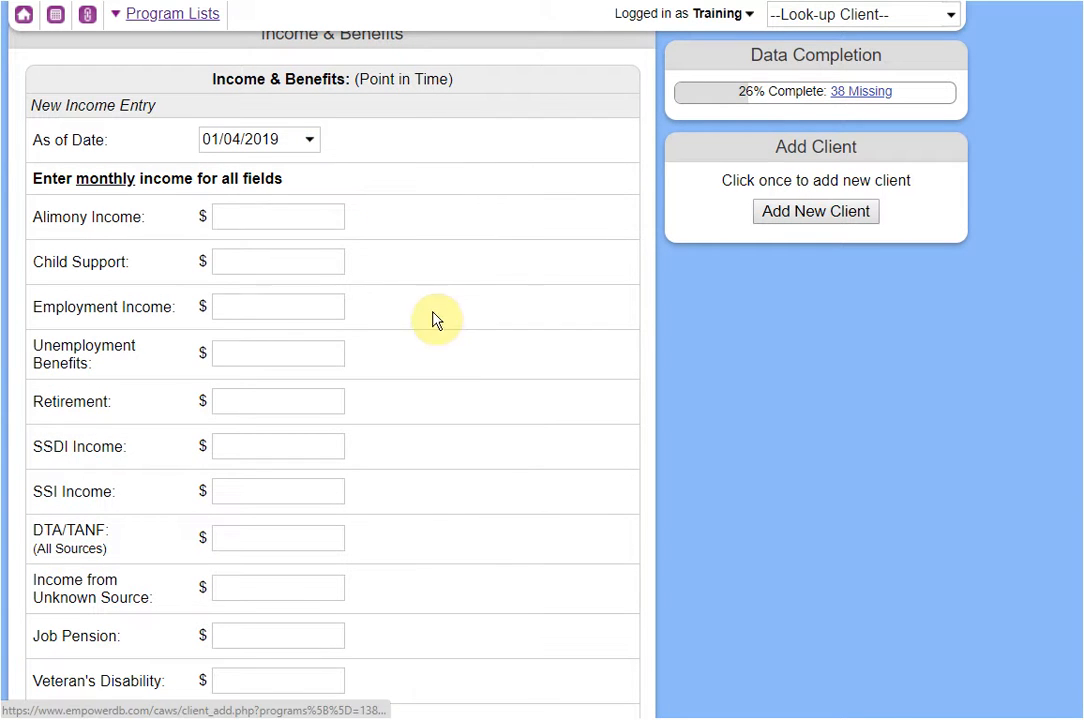
click(241, 308)
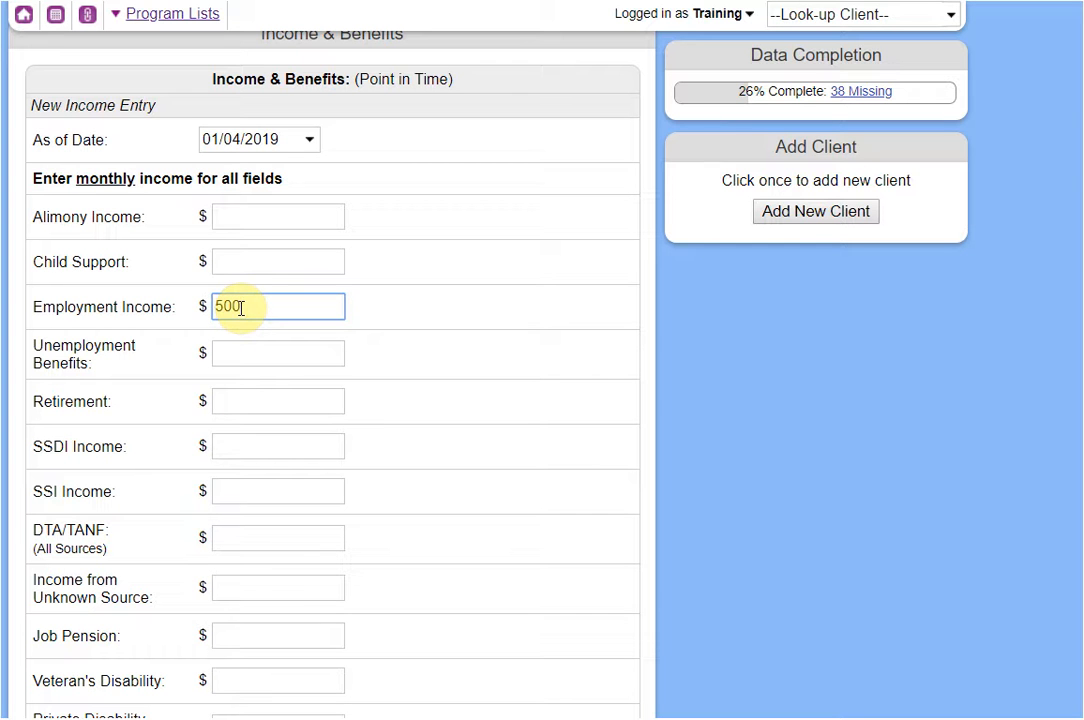
click(467, 382)
scroll(467, 382, down, 1)
click(272, 543)
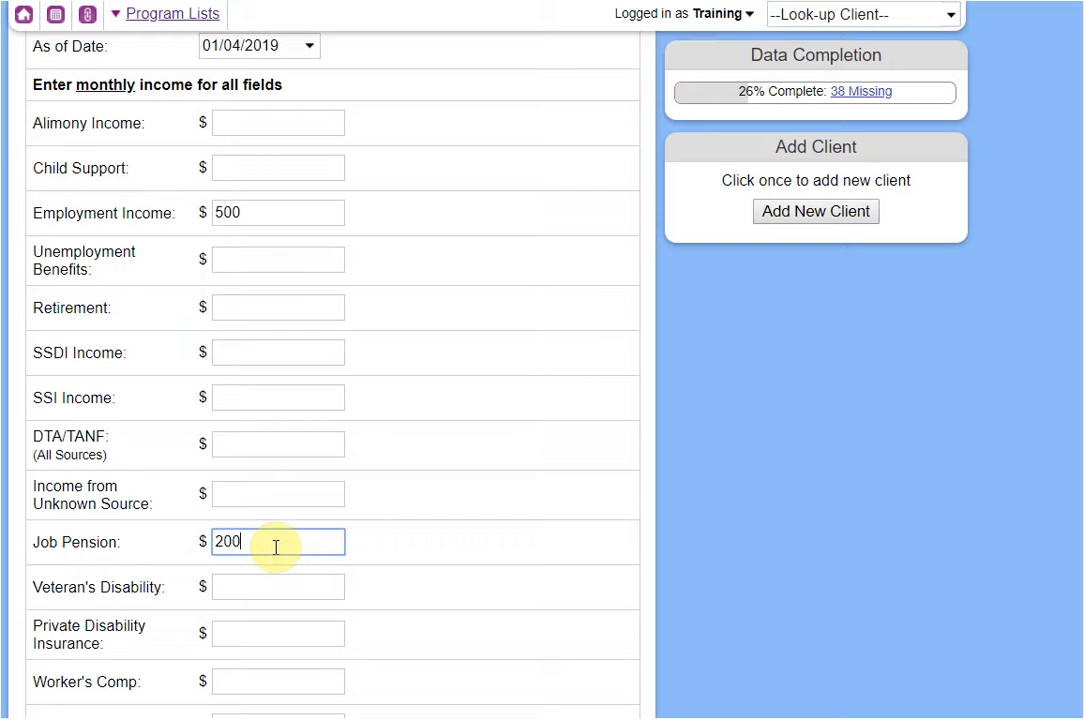
click(407, 442)
Mark SNAP as received, answer No to the three TANF services, and tick No Health Insurance.
scroll(408, 440, down, 2)
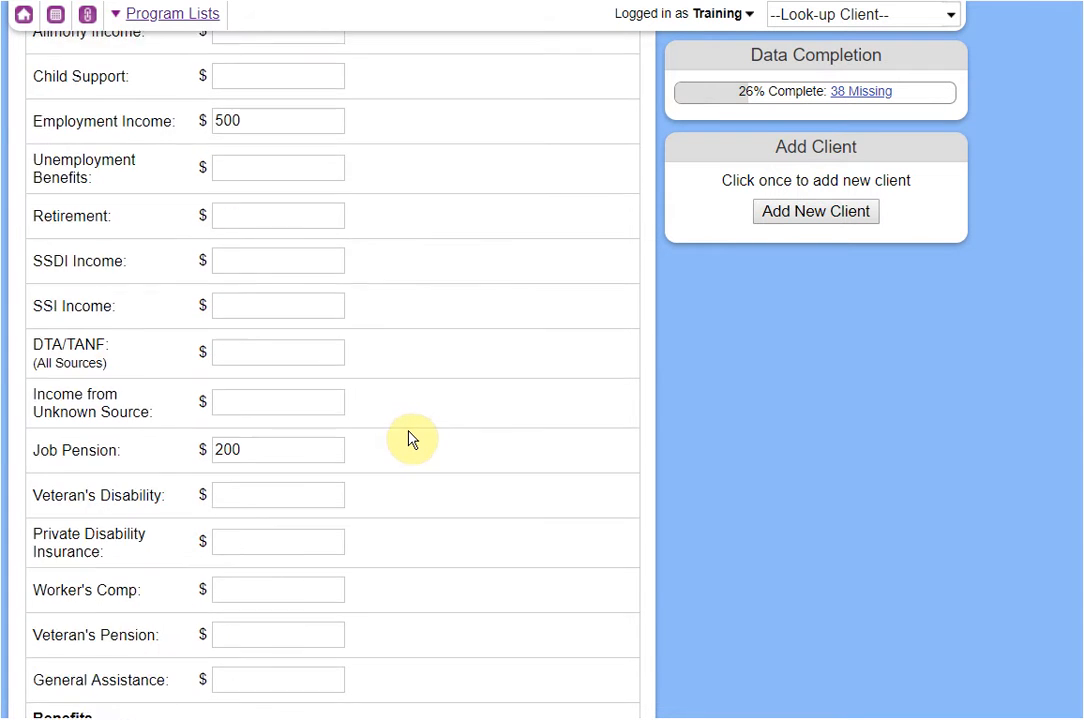
scroll(408, 438, down, 4)
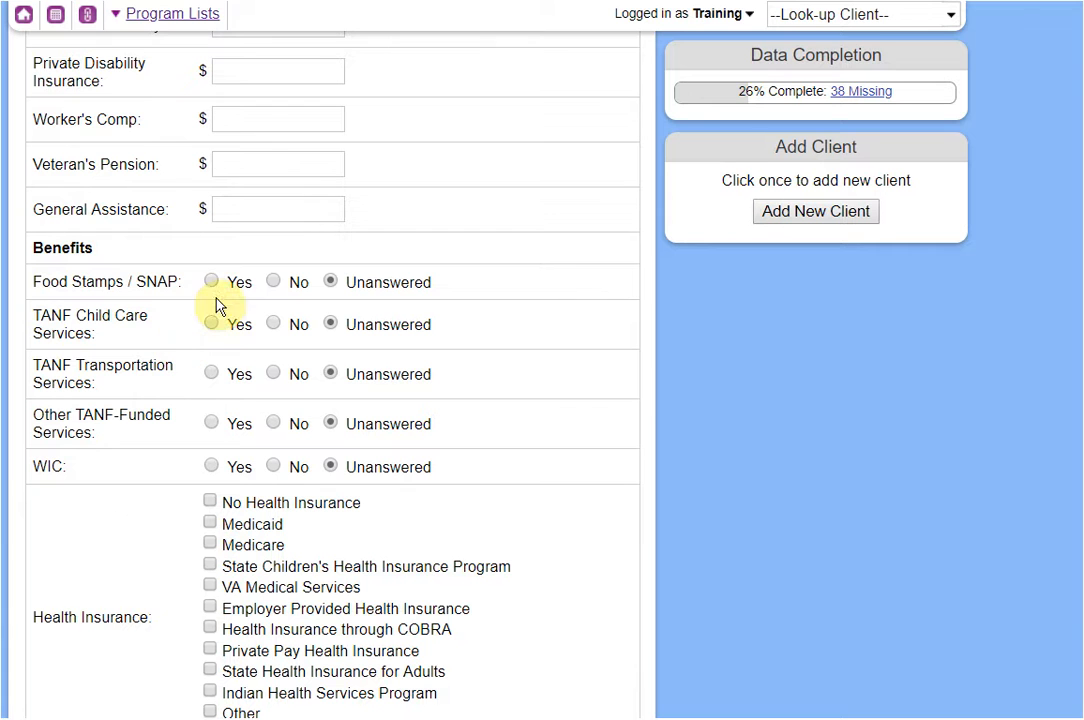
click(232, 288)
click(273, 324)
click(273, 374)
click(273, 423)
scroll(297, 466, down, 1)
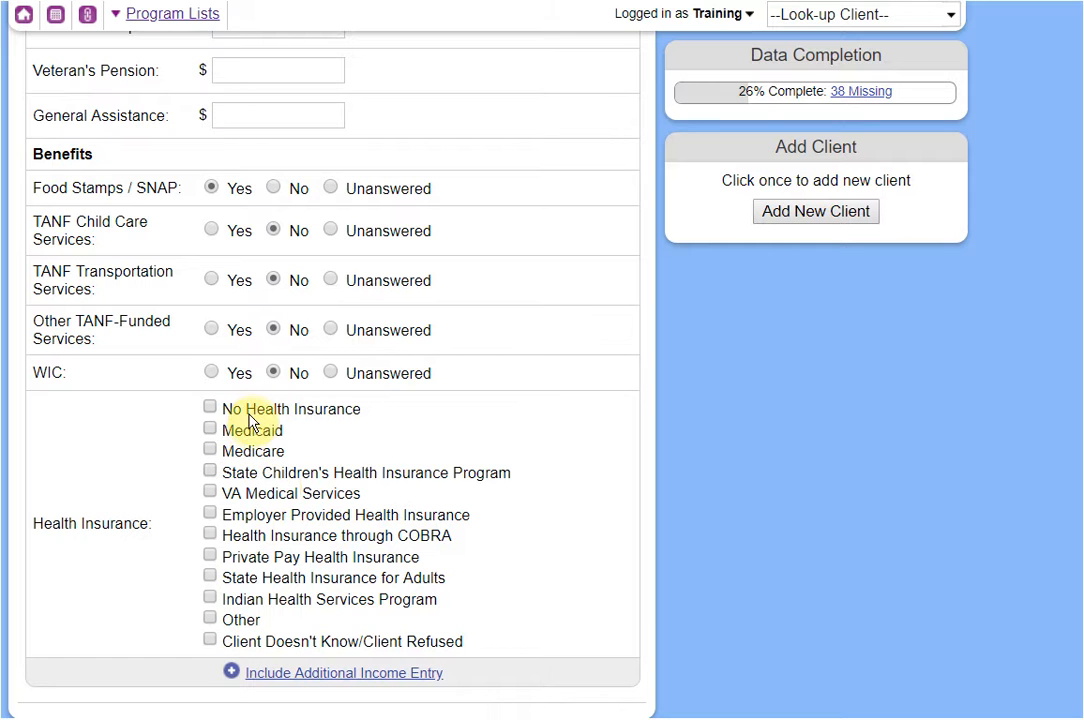
click(251, 412)
scroll(472, 489, up, 1)
scroll(472, 489, up, 5)
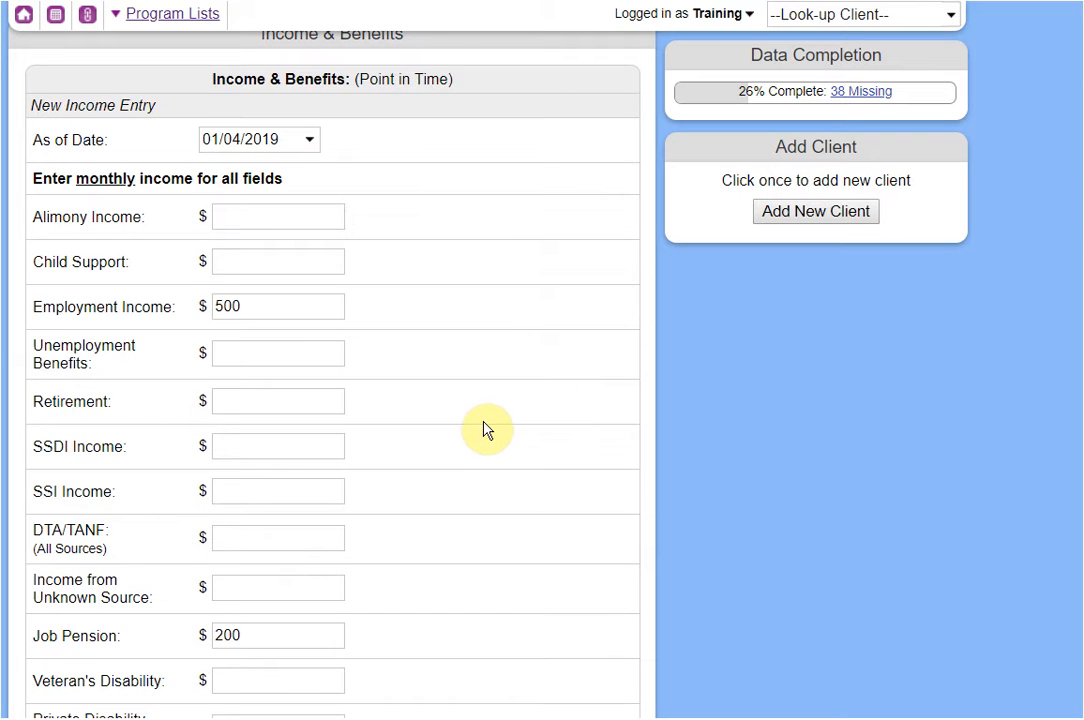
scroll(483, 429, down, 2)
scroll(483, 429, down, 6)
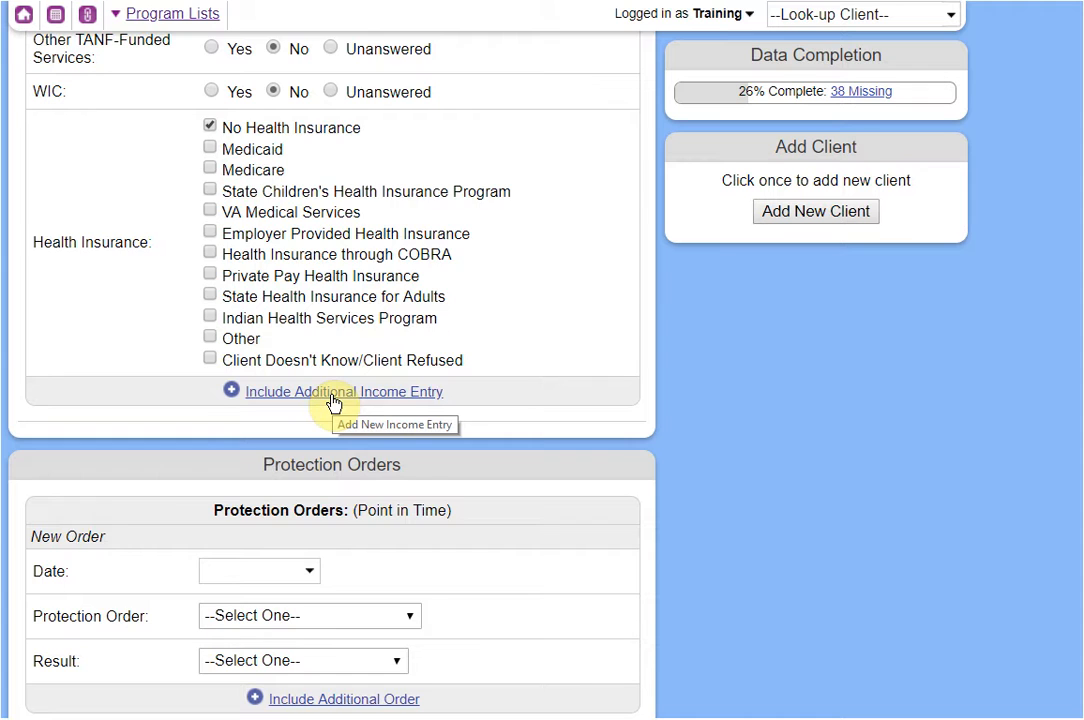
scroll(333, 399, up, 8)
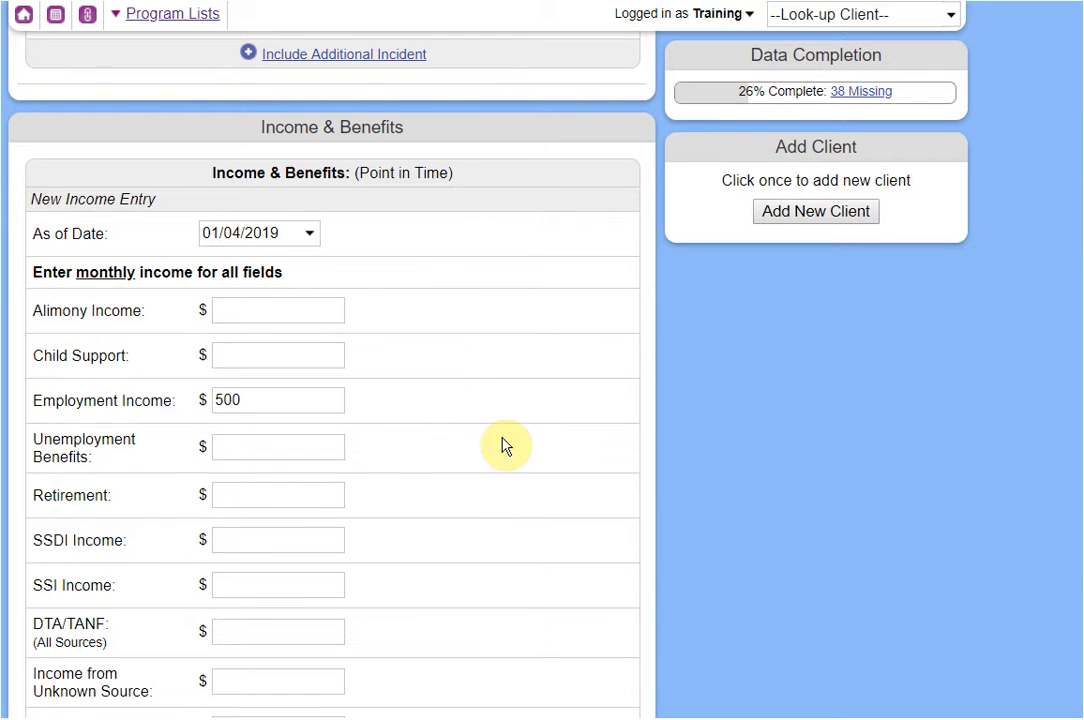
scroll(487, 418, down, 10)
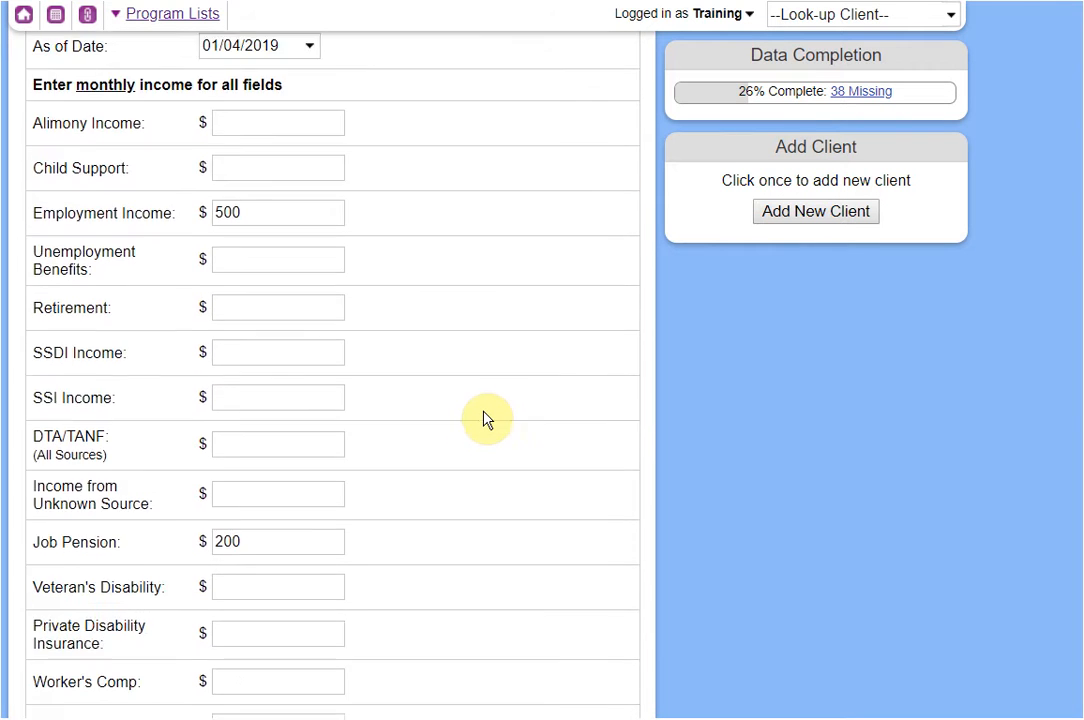
scroll(489, 423, down, 4)
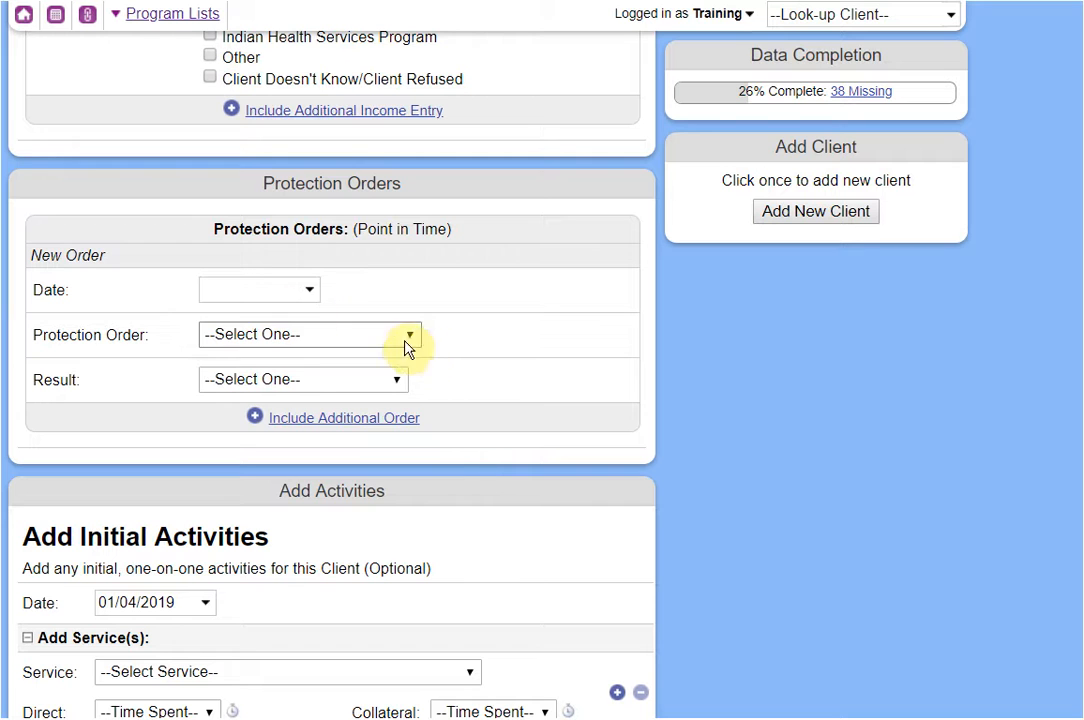
Enter a protection order dated 01/03/2019, type Ex Parte / Temporary: DV, result Granted.
click(252, 298)
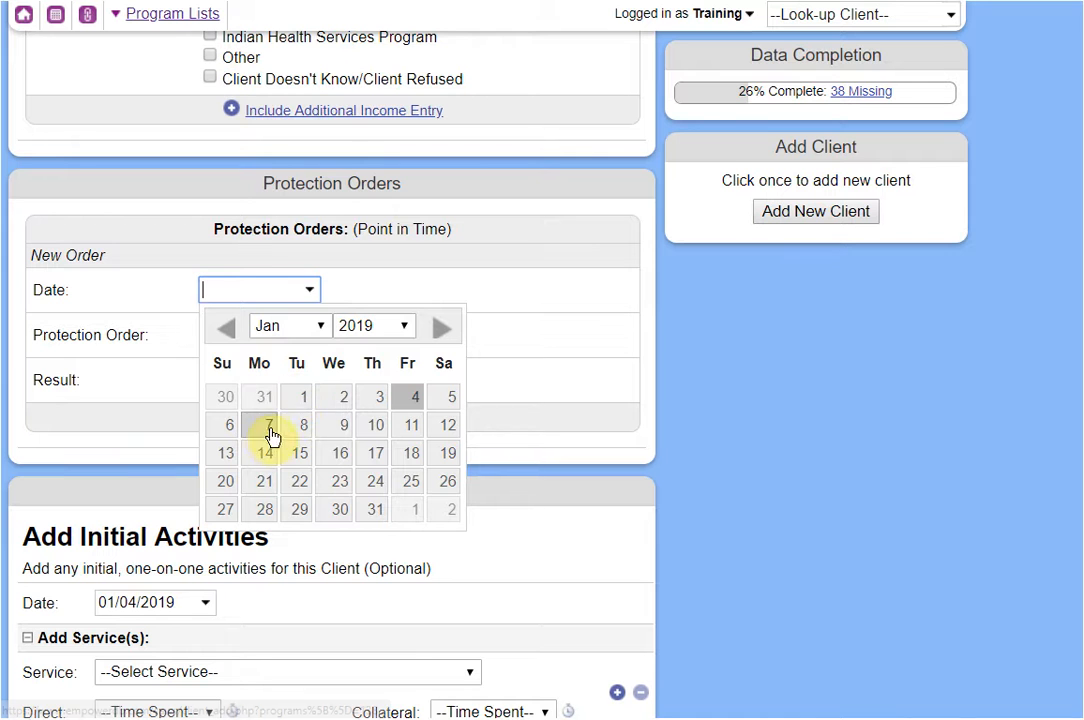
click(374, 399)
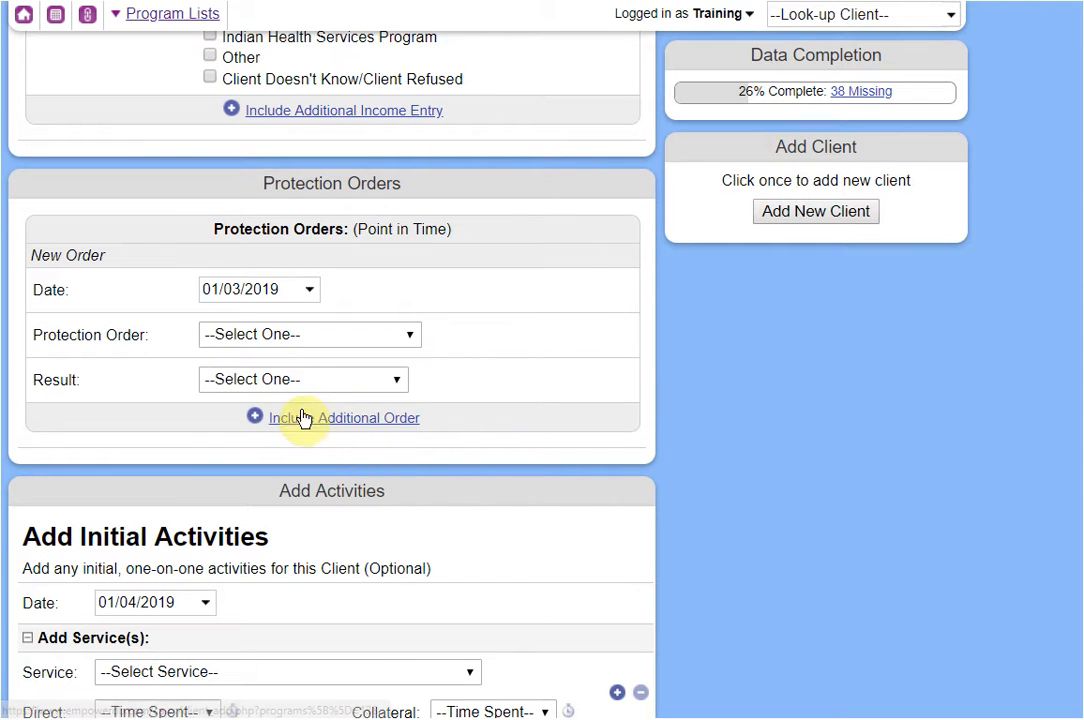
click(284, 338)
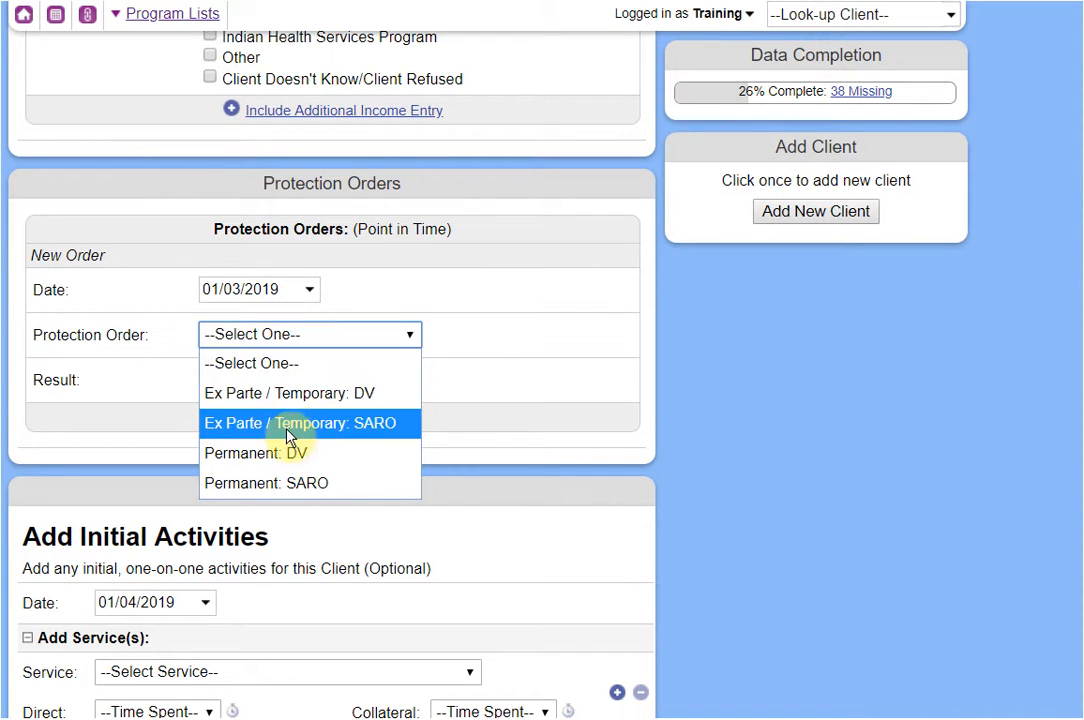
click(292, 398)
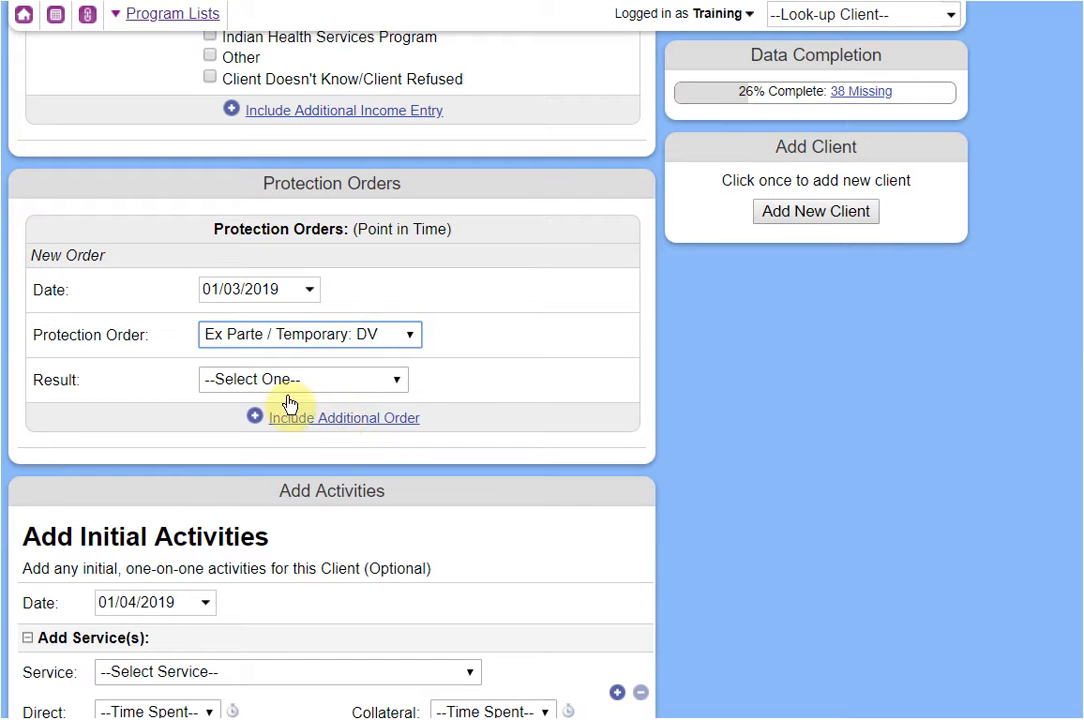
click(266, 378)
click(272, 440)
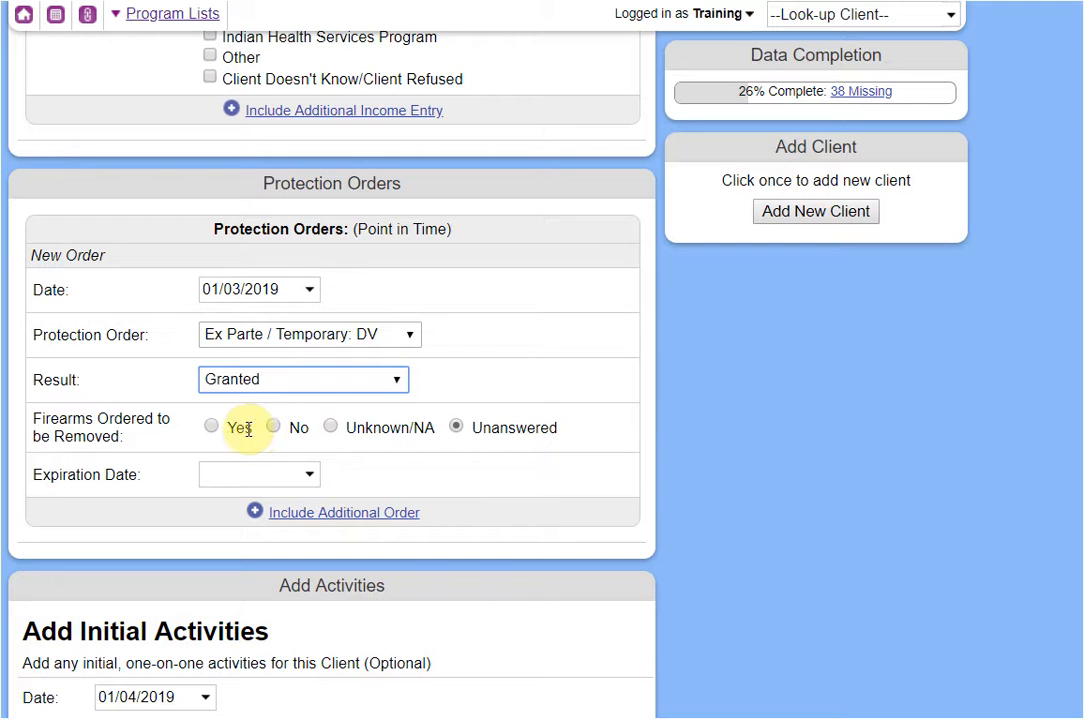
Mark firearms removed, set expiration 01/11/2019, and add another order entry.
click(240, 428)
click(245, 474)
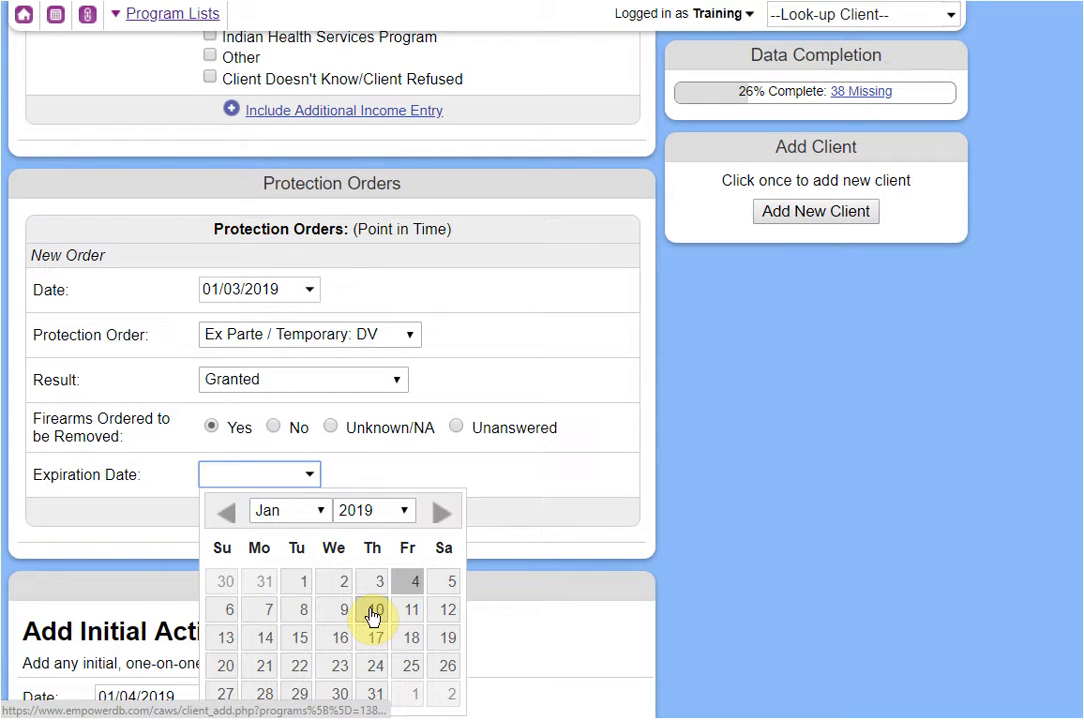
click(405, 622)
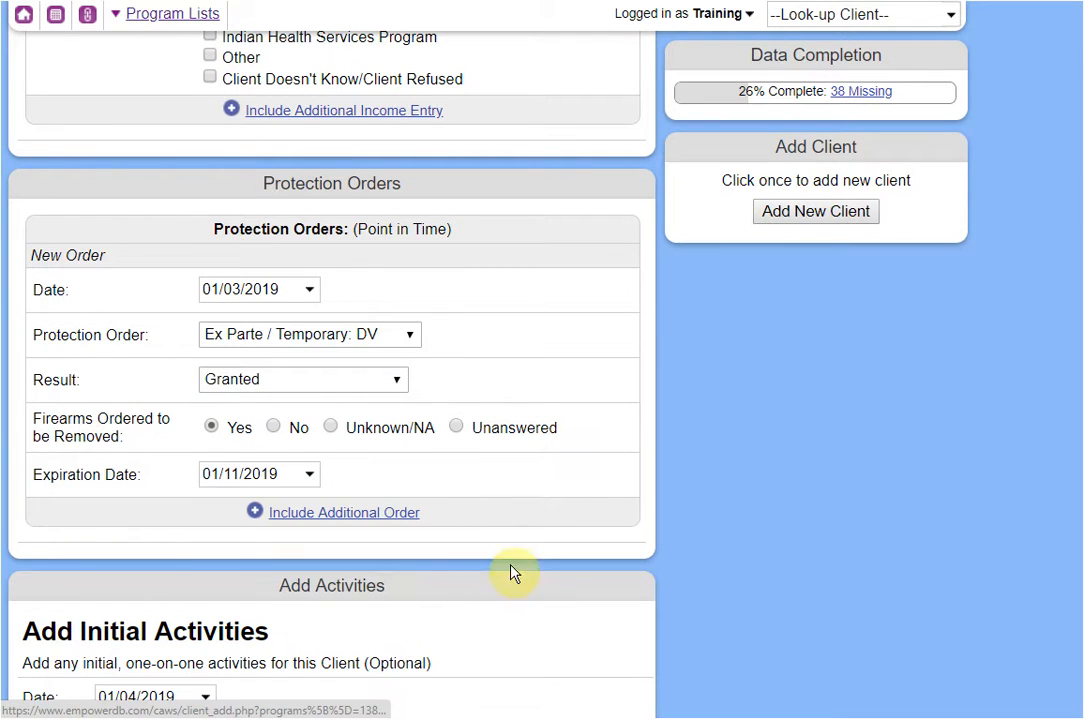
scroll(591, 478, down, 1)
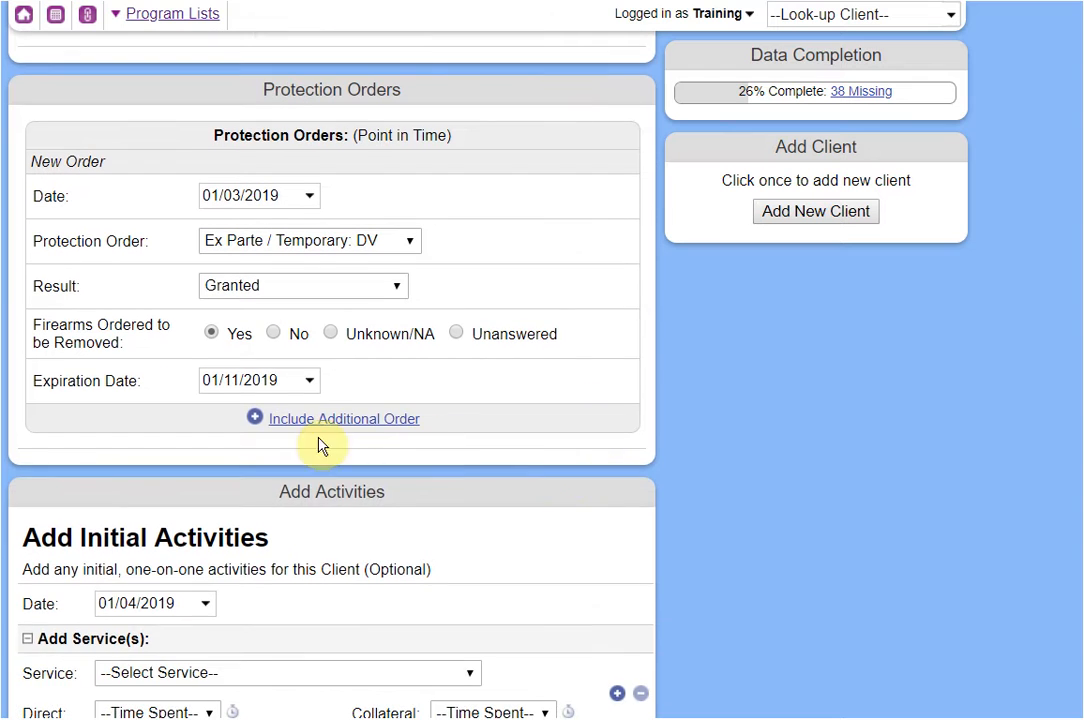
click(316, 420)
Date the second order 01/10/2019 as Permanent: DV, Granted, with firearms removed.
click(266, 451)
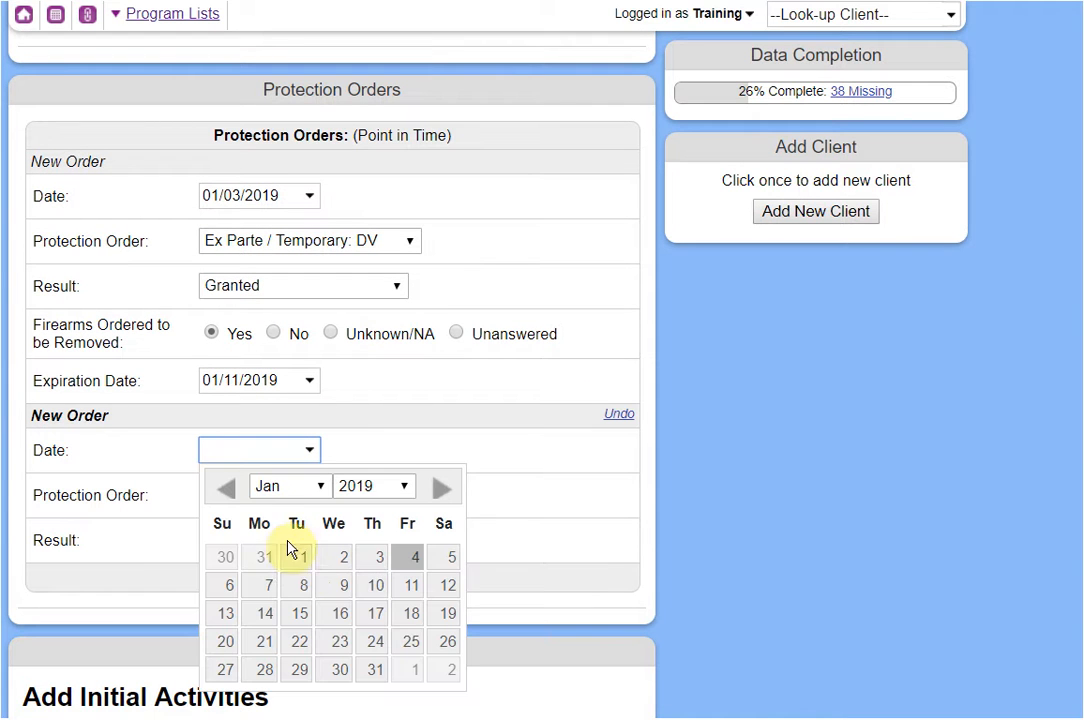
click(378, 586)
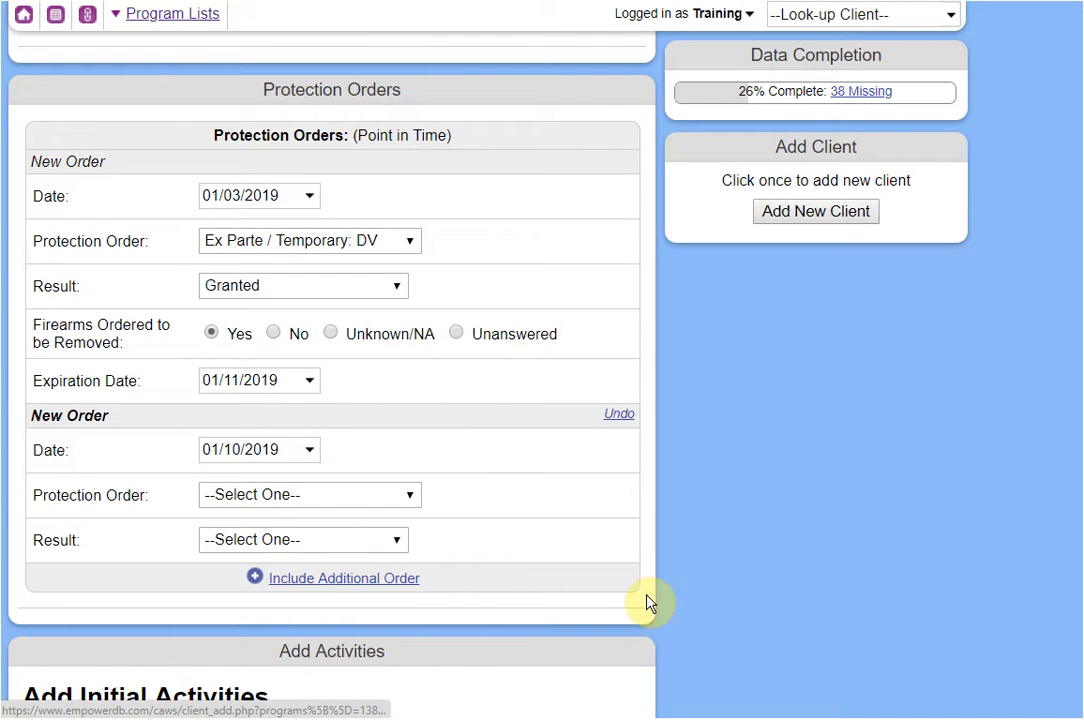
click(336, 500)
click(322, 612)
click(273, 540)
click(266, 598)
scroll(356, 561, down, 1)
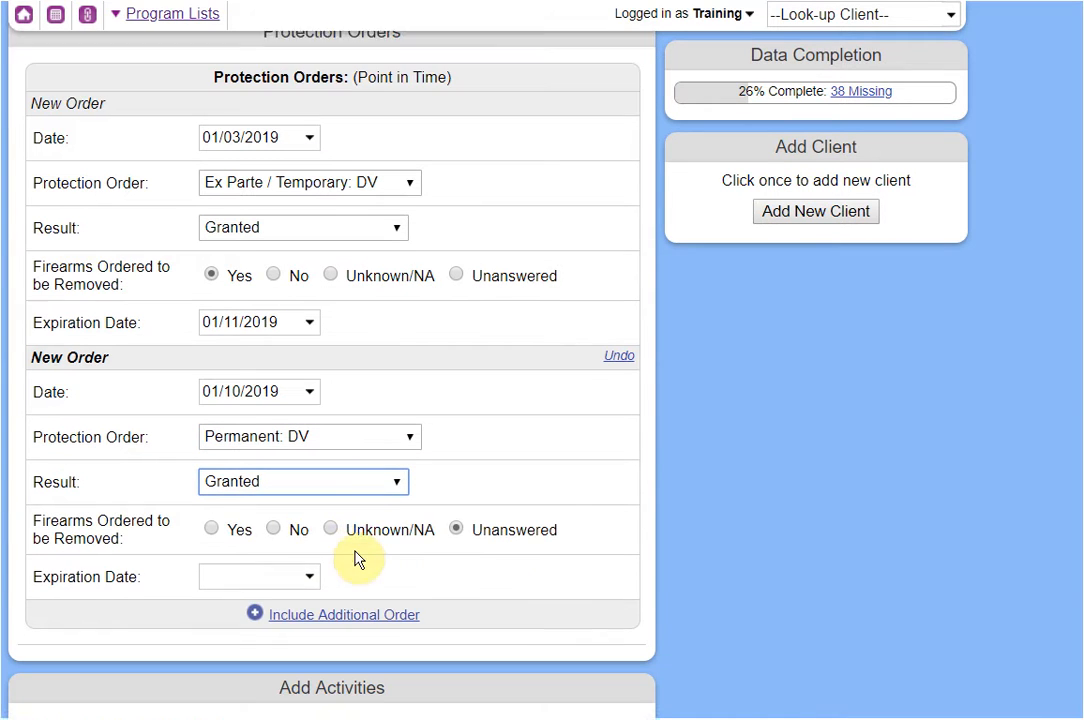
click(228, 494)
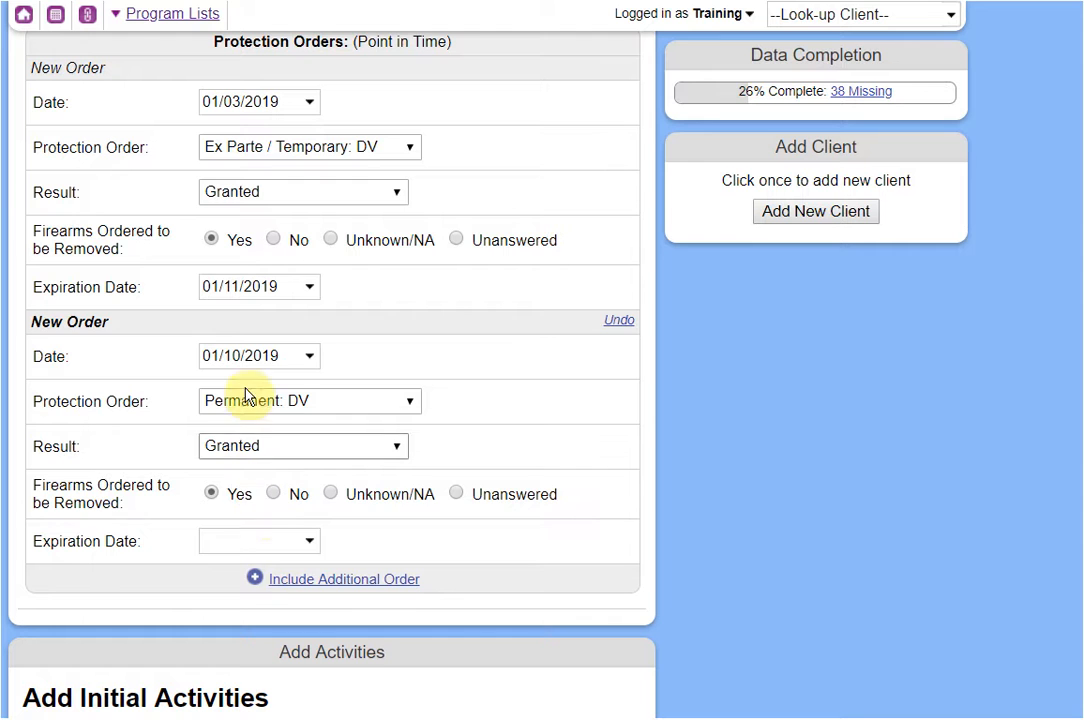
Set the second order's expiration date to 1/10/2020.
click(264, 546)
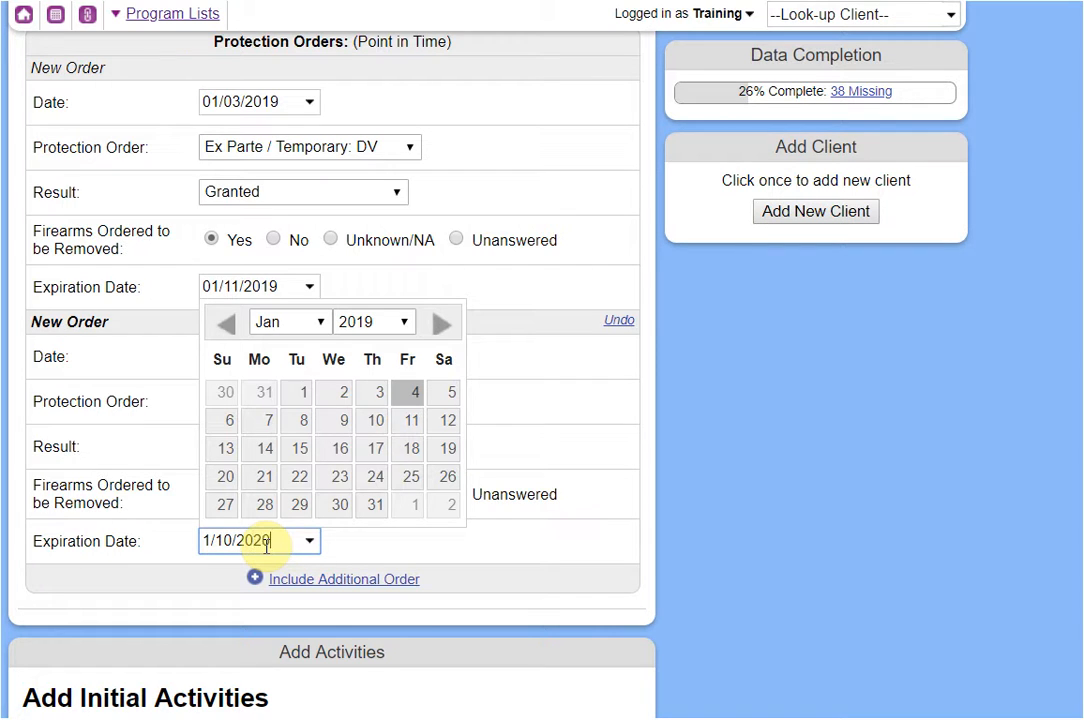
text(0)
click(852, 472)
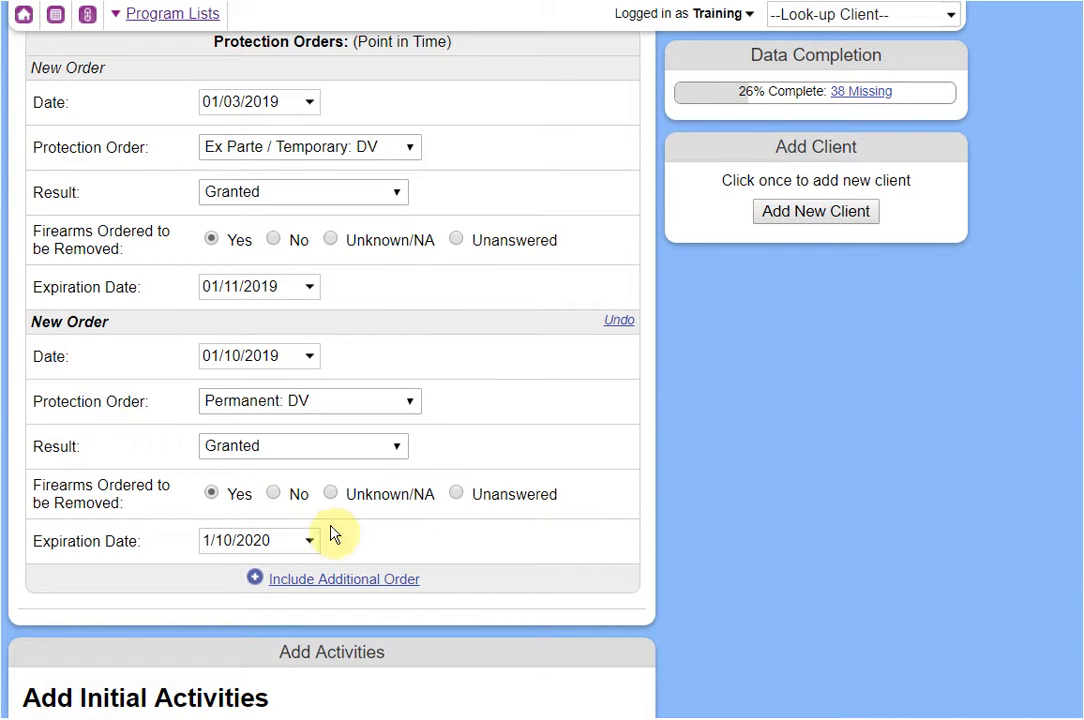
click(290, 540)
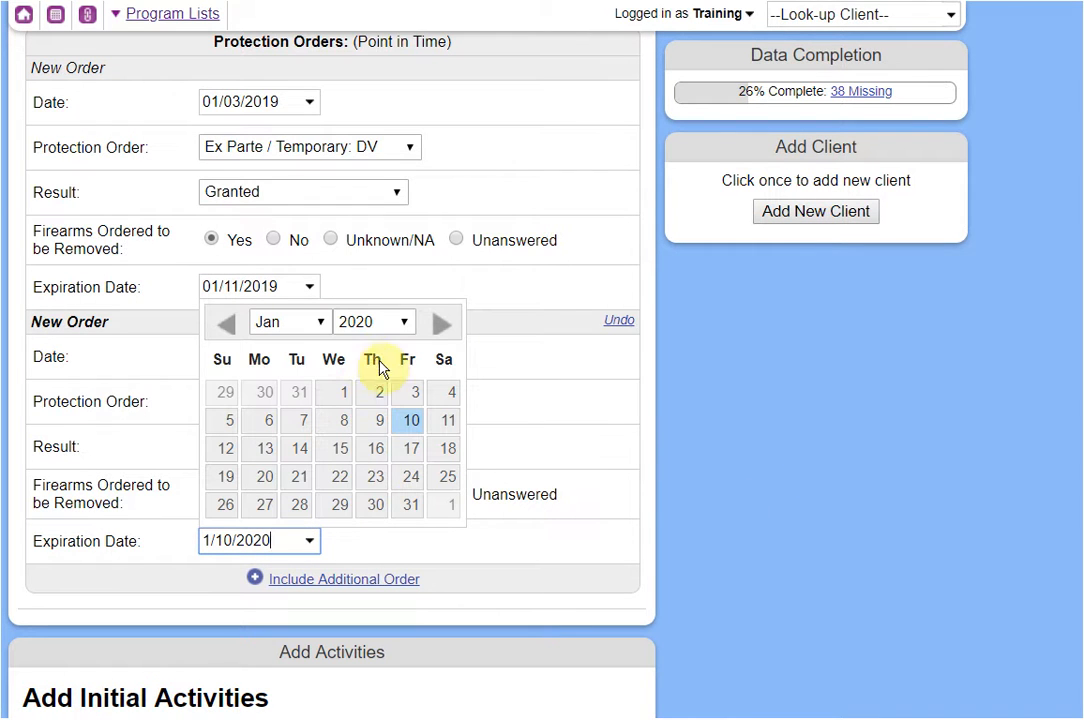
click(228, 340)
click(228, 340)
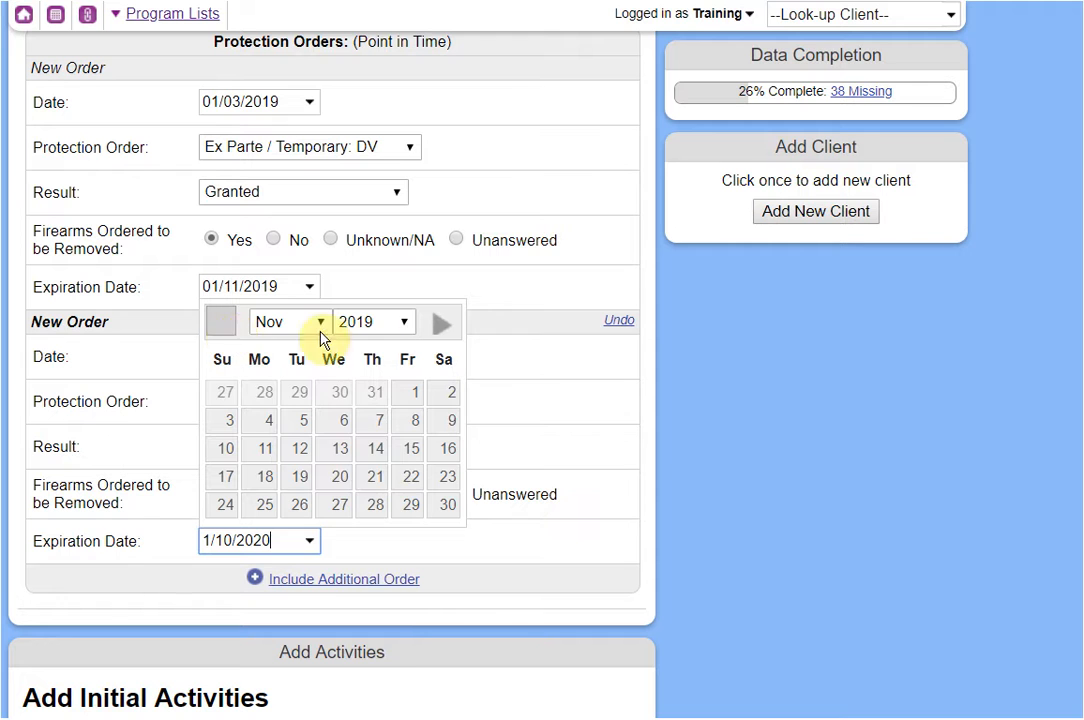
click(372, 321)
scroll(375, 450, up, 1)
click(375, 530)
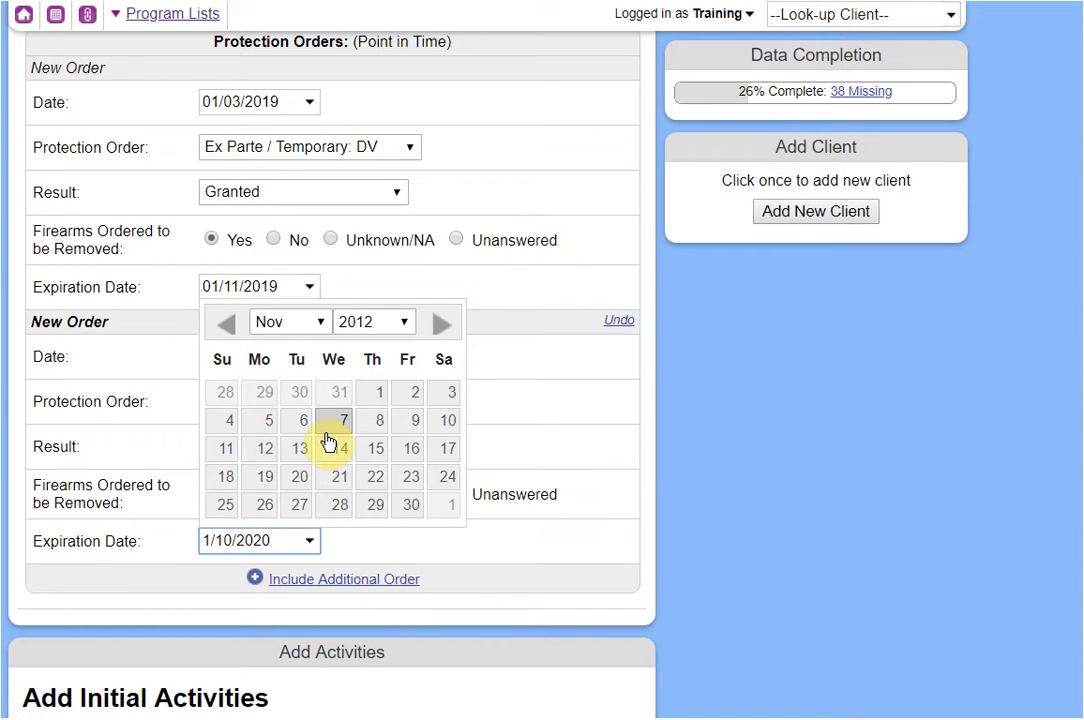
click(682, 516)
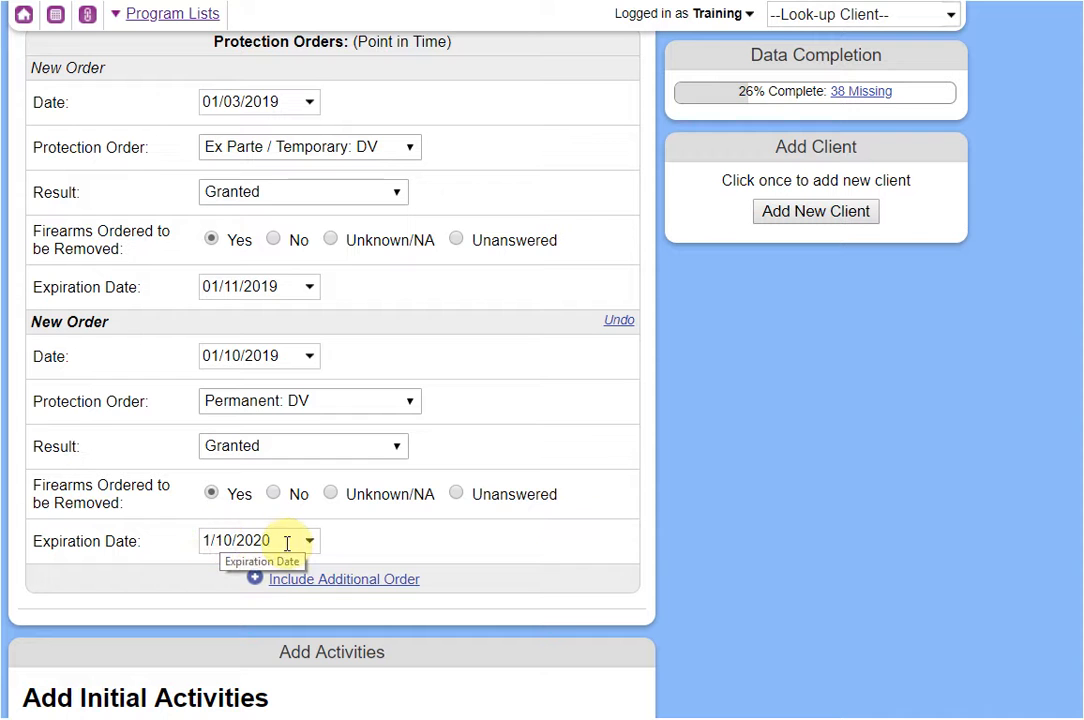
click(288, 541)
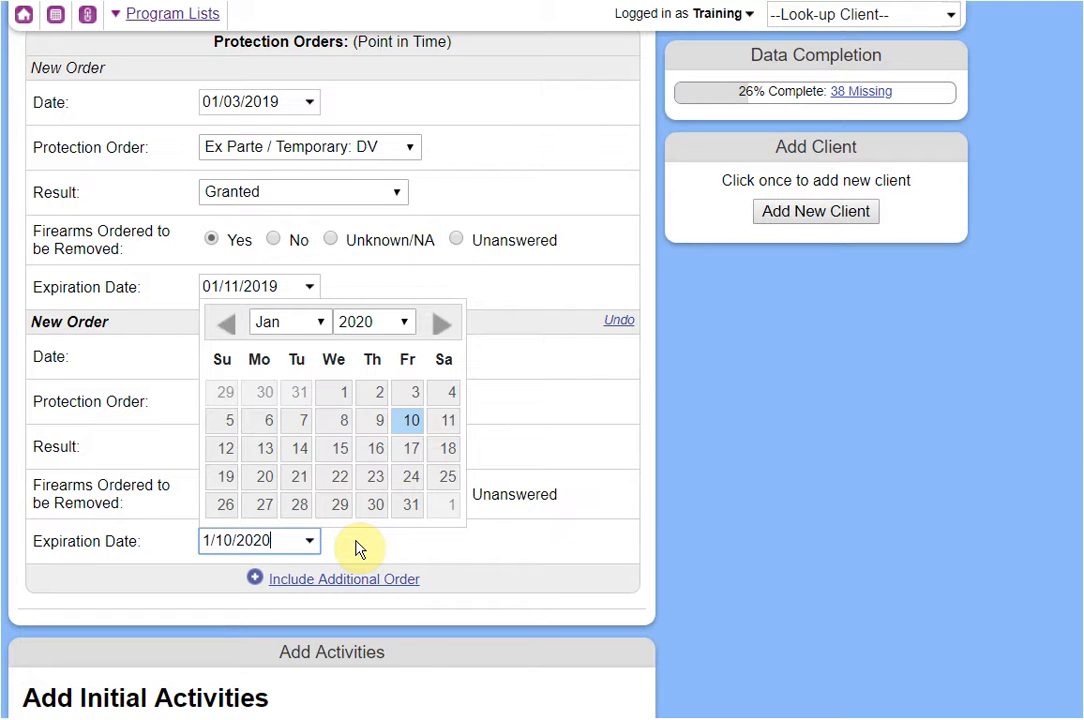
click(410, 548)
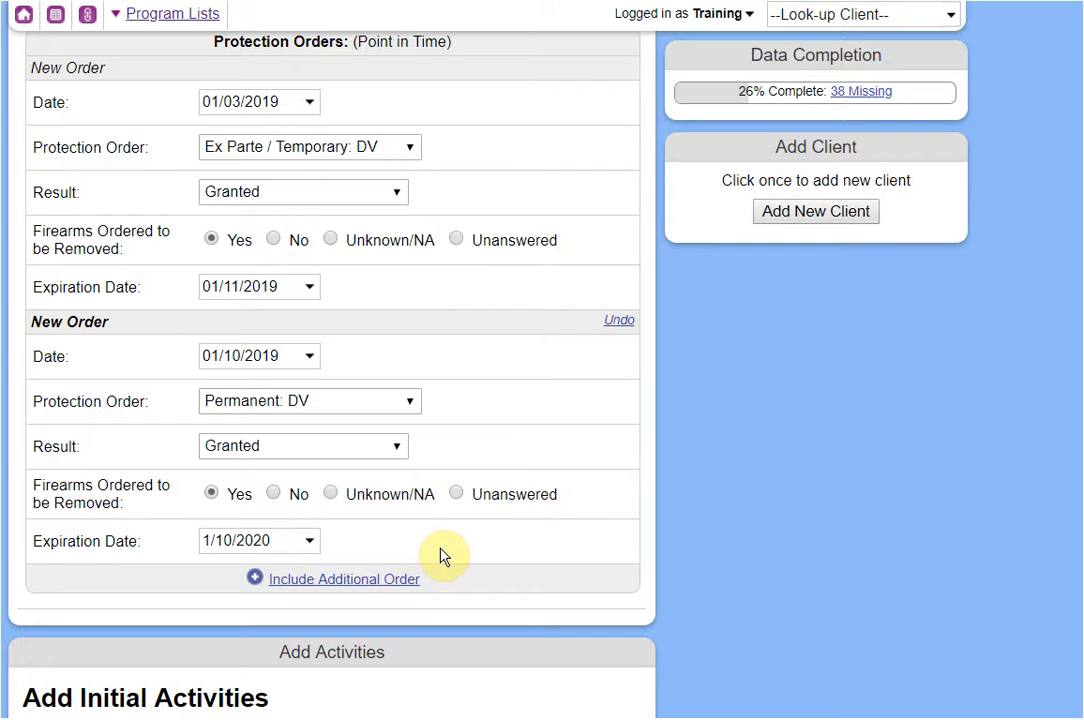
Add an initial activity: Counseling service, 1 hr direct time, referred to Legal.
scroll(455, 517, down, 3)
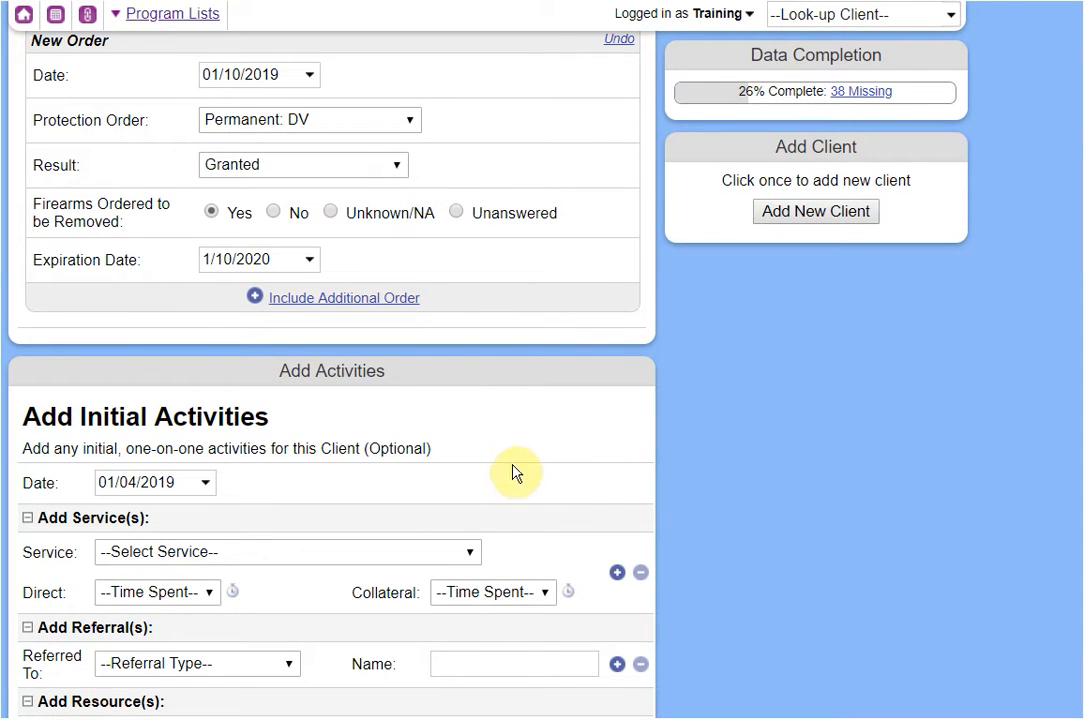
scroll(513, 460, down, 3)
scroll(470, 390, up, 1)
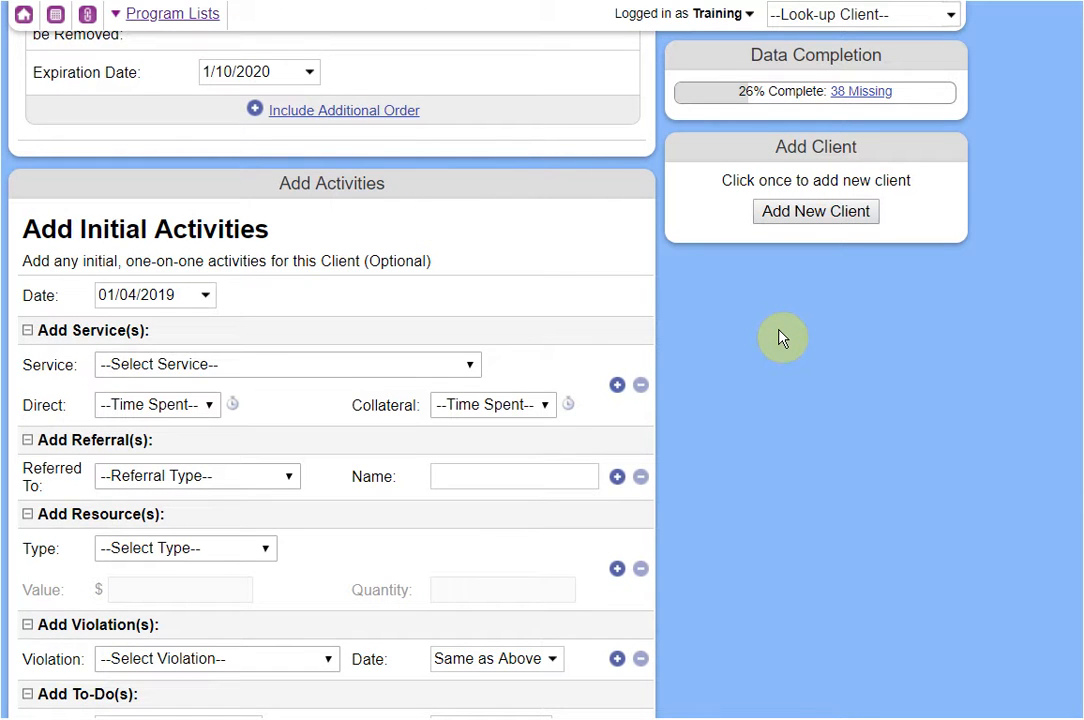
scroll(782, 338, down, 1)
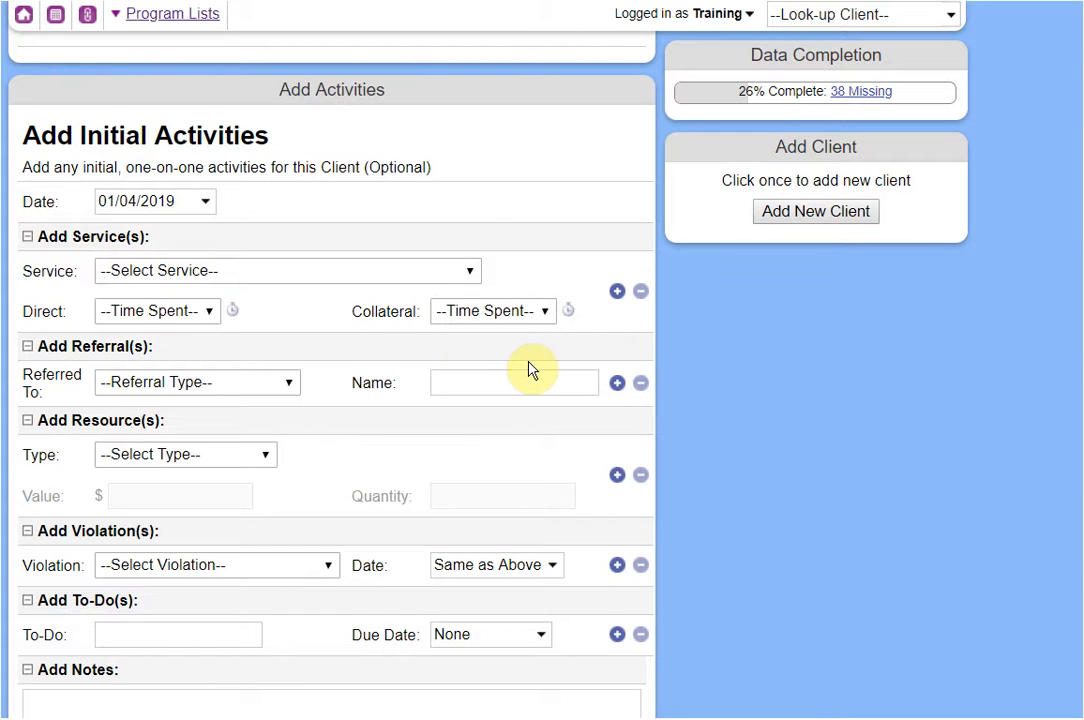
click(281, 275)
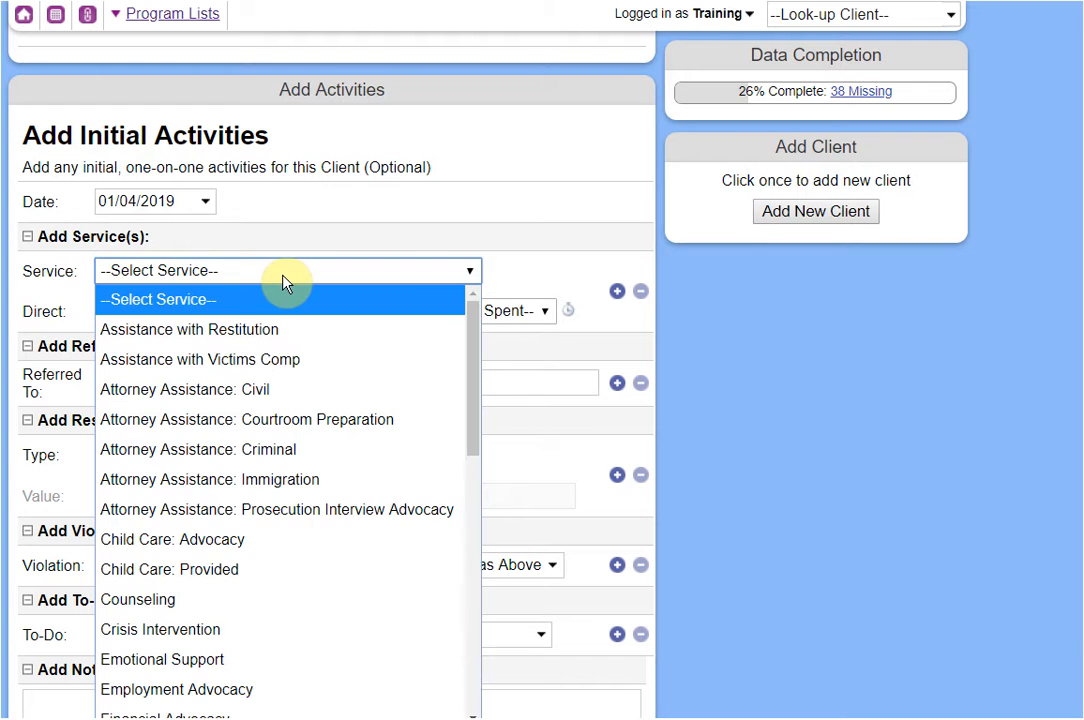
click(183, 602)
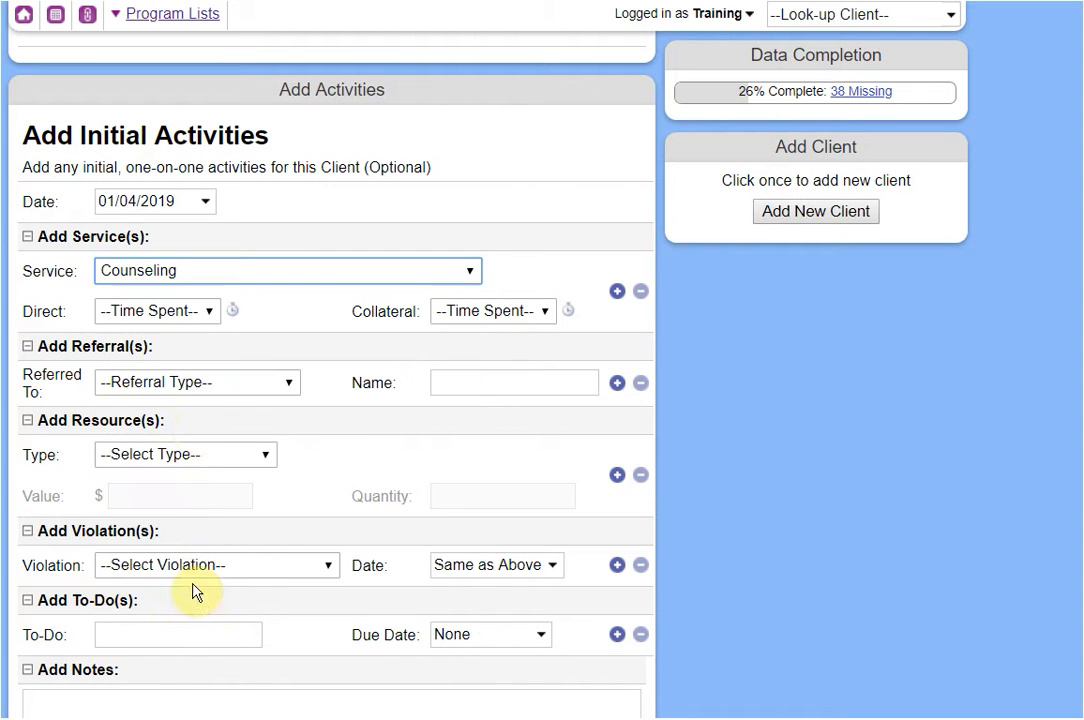
click(170, 312)
click(150, 519)
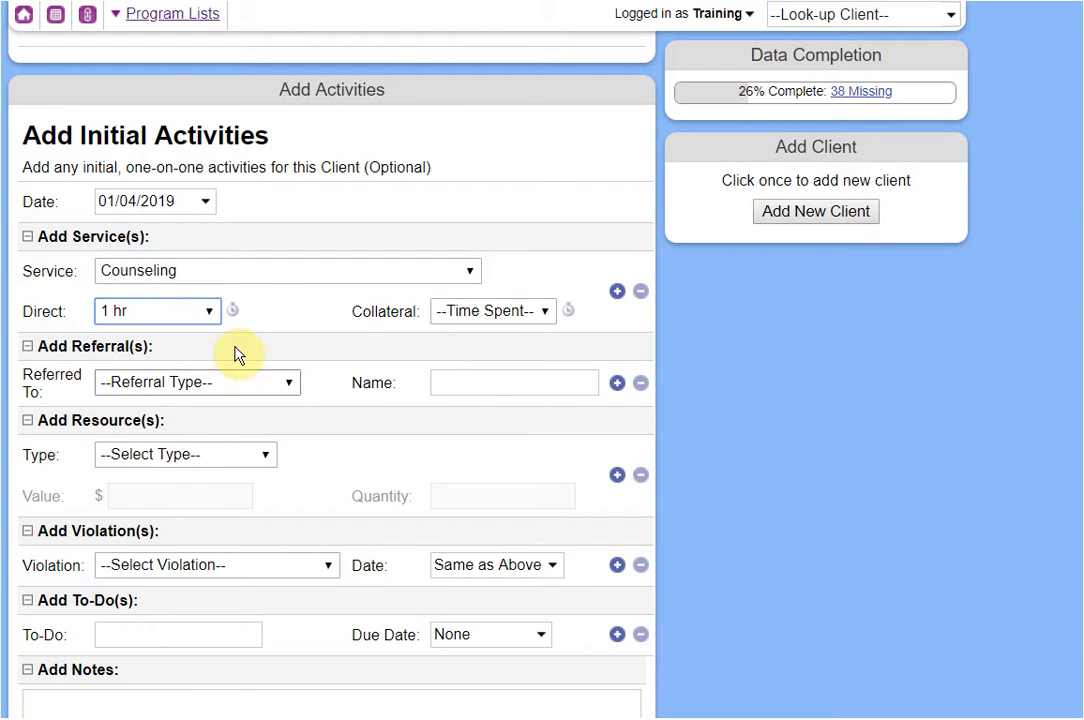
click(180, 384)
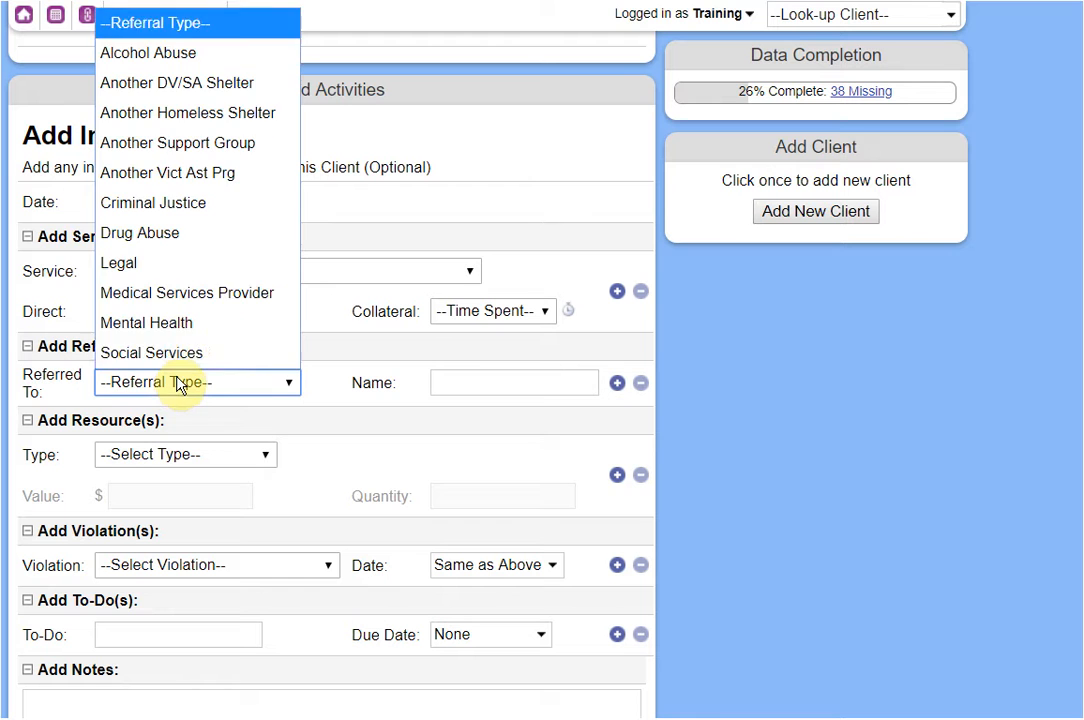
click(155, 264)
scroll(395, 478, down, 2)
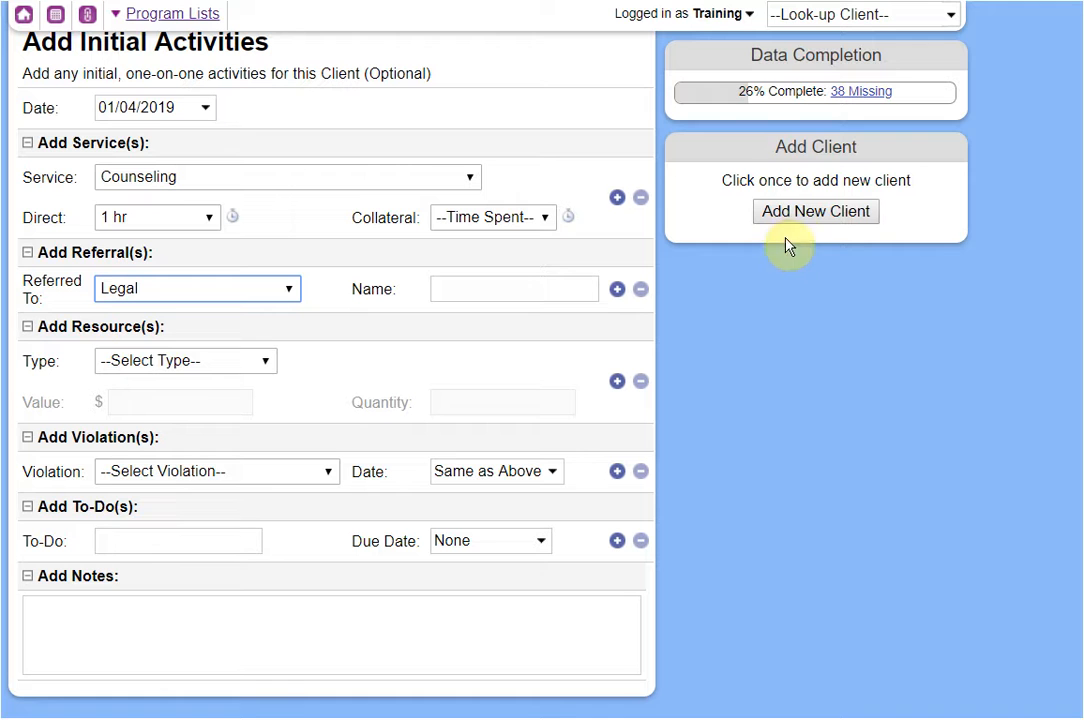
Add the new client, return to the homepage, and reopen her from Recent Clients.
click(805, 214)
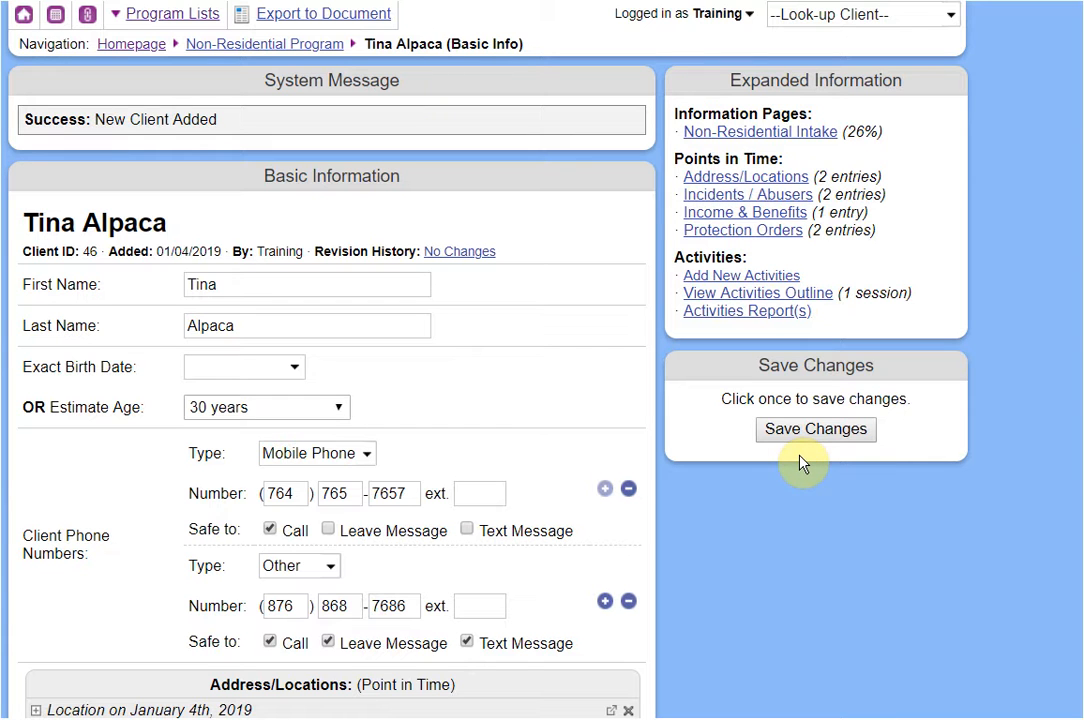
click(136, 48)
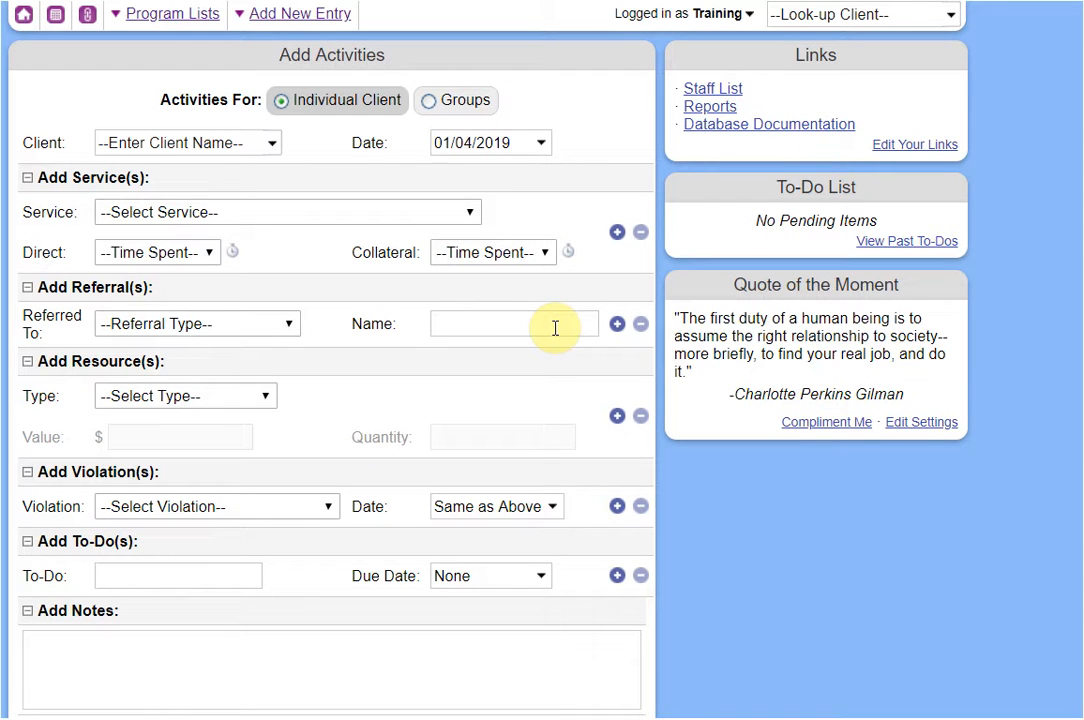
click(793, 16)
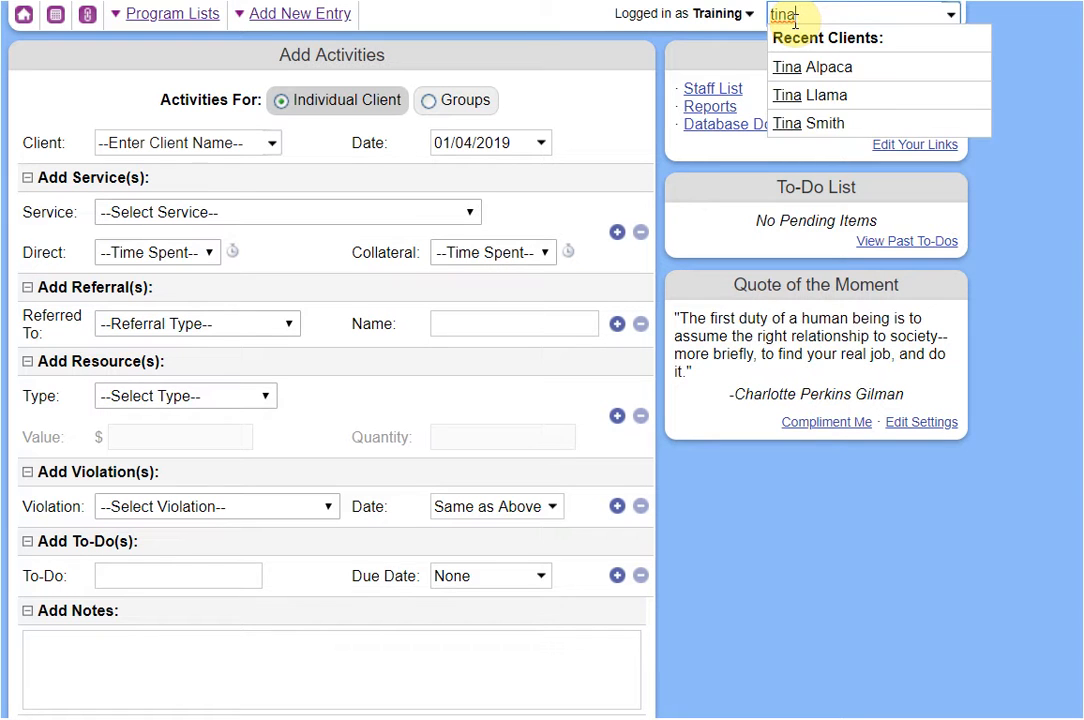
click(868, 77)
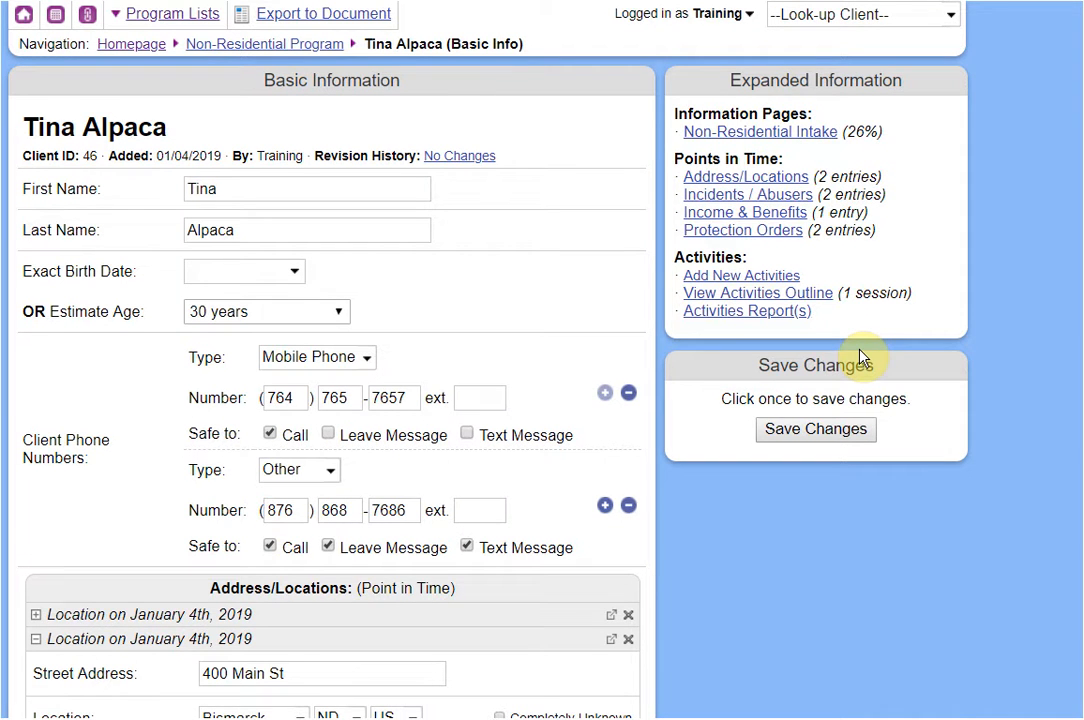
Uncheck Residential Program for the client.
scroll(859, 352, down, 3)
scroll(860, 357, up, 1)
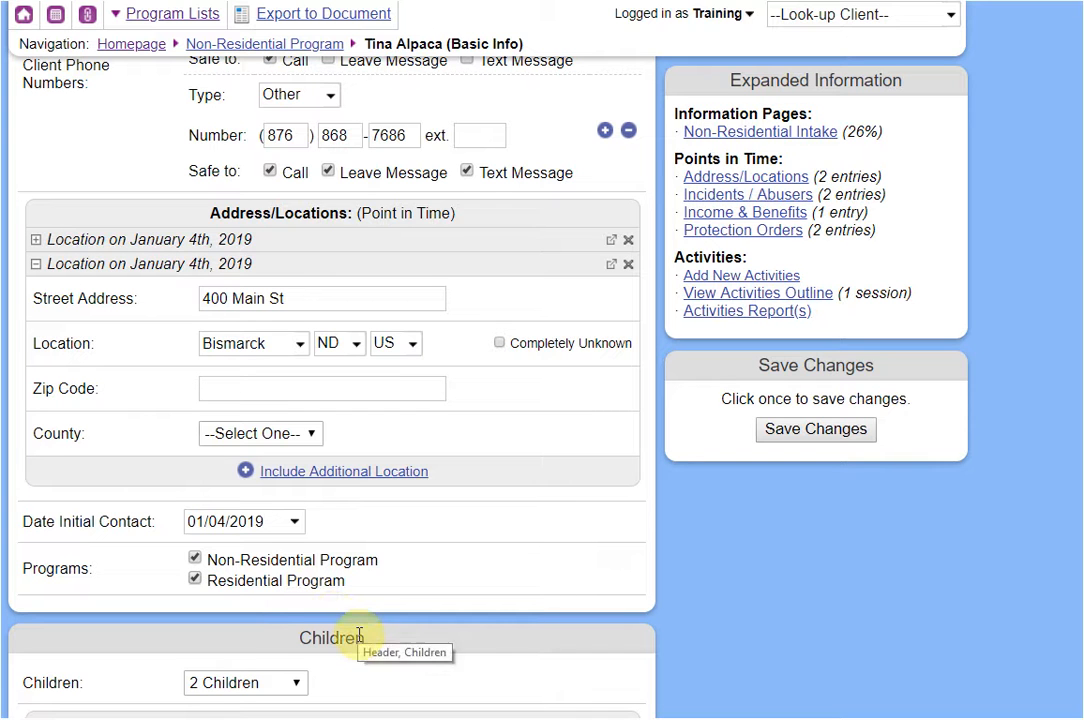
click(343, 586)
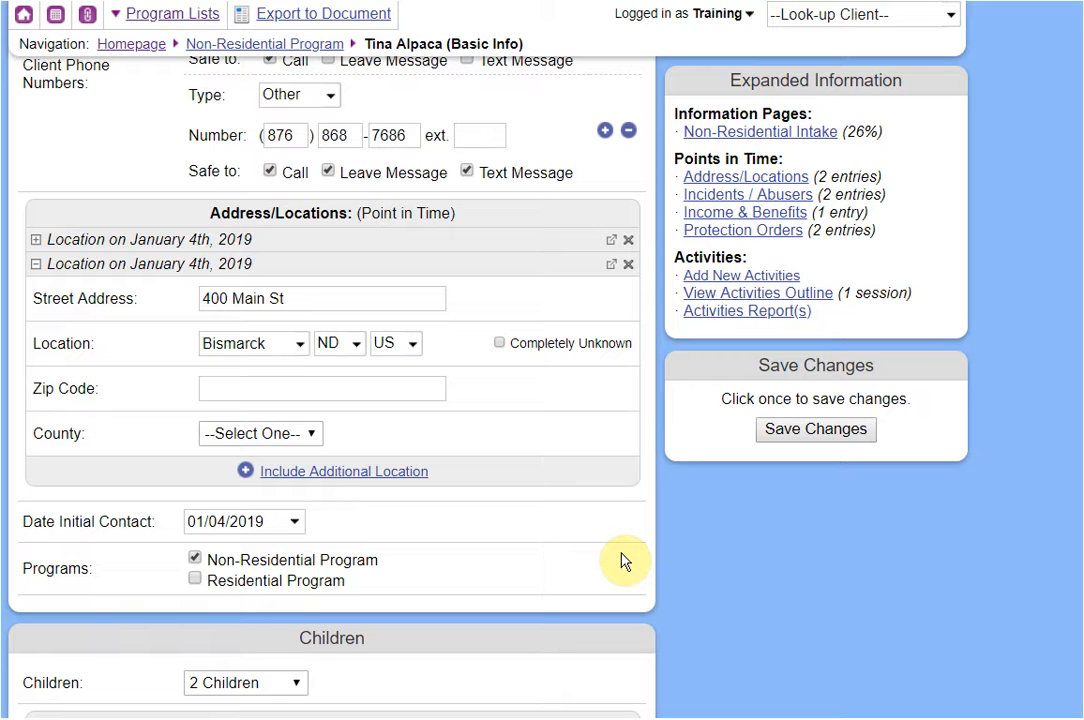
scroll(620, 562, down, 3)
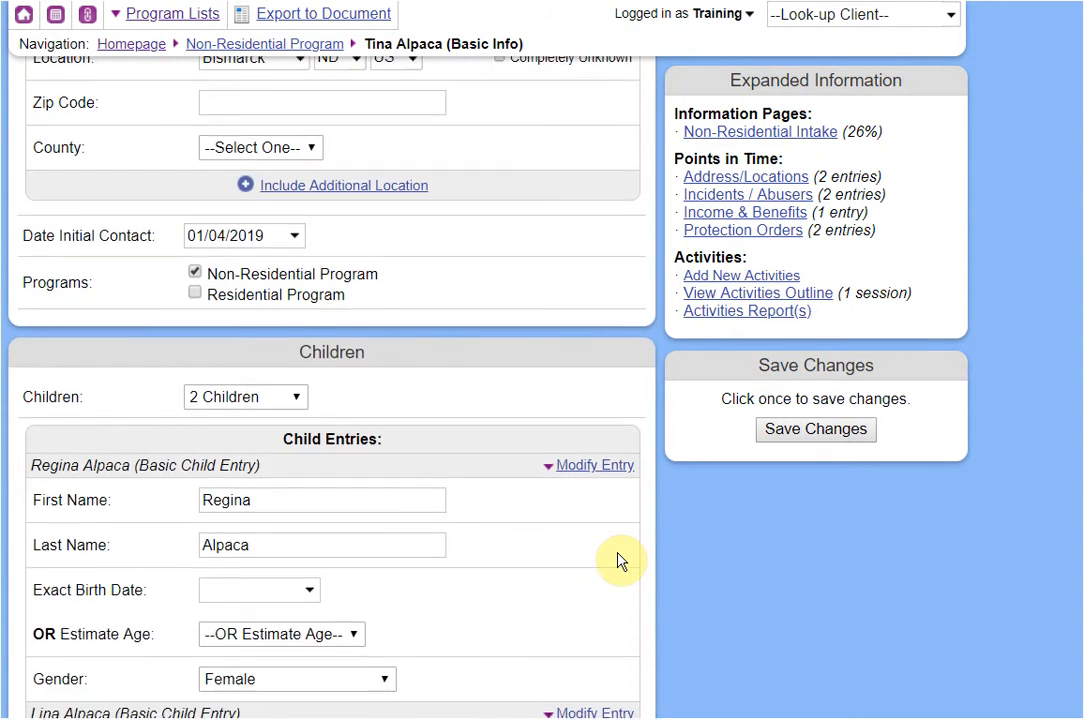
scroll(620, 562, down, 2)
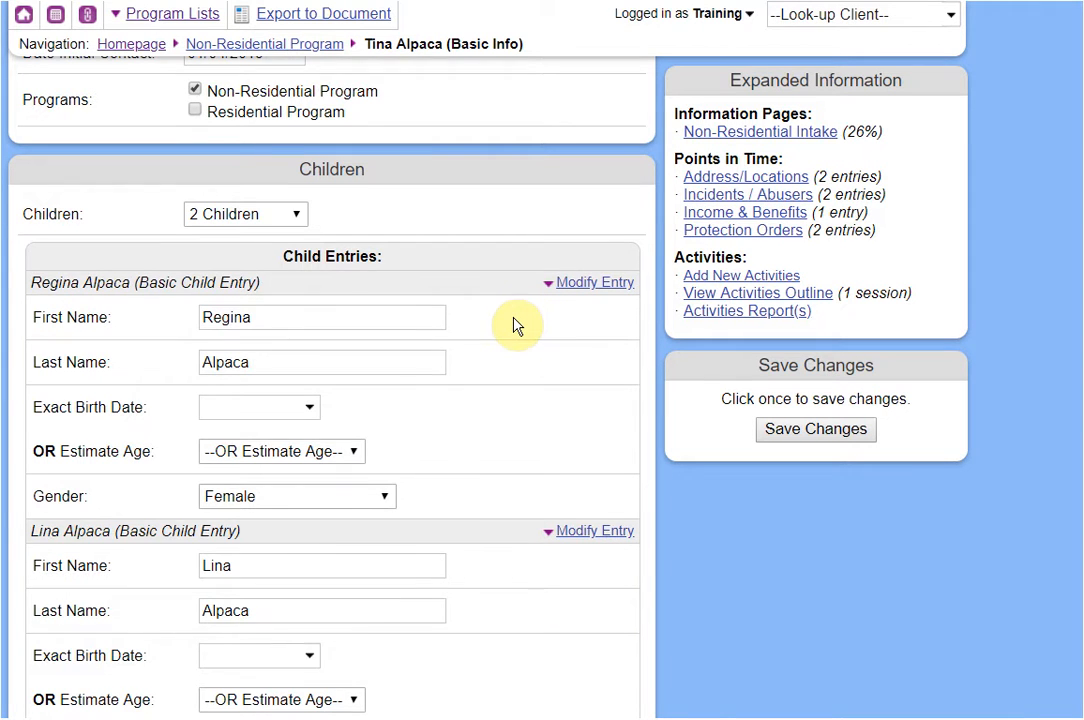
scroll(517, 326, down, 1)
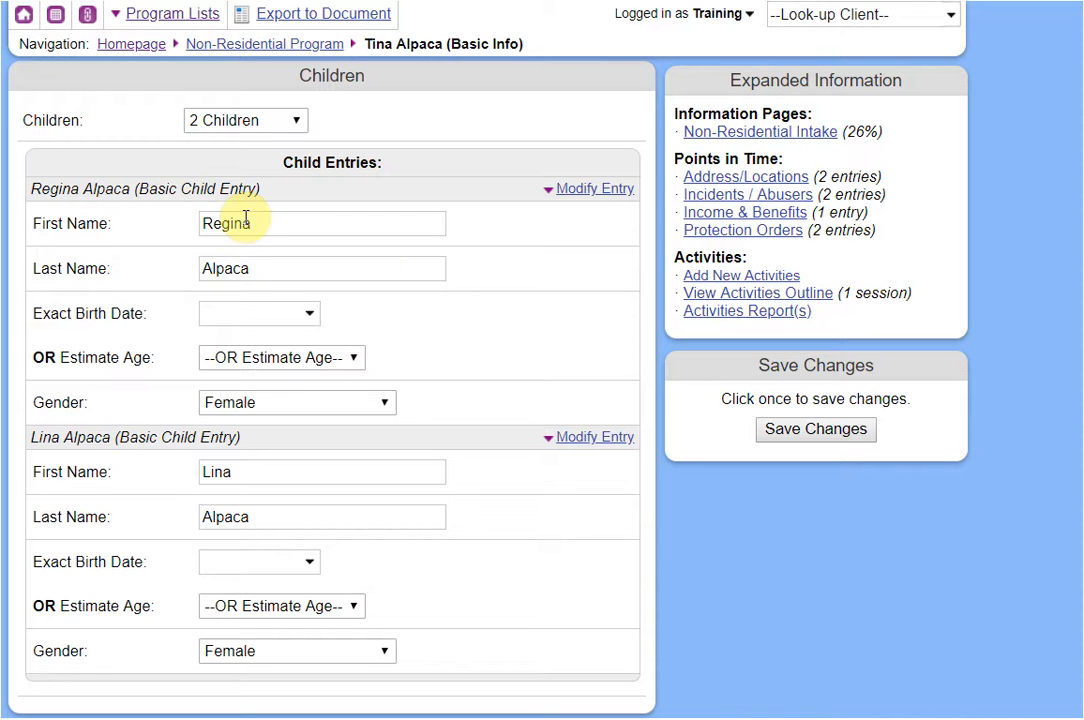
click(839, 13)
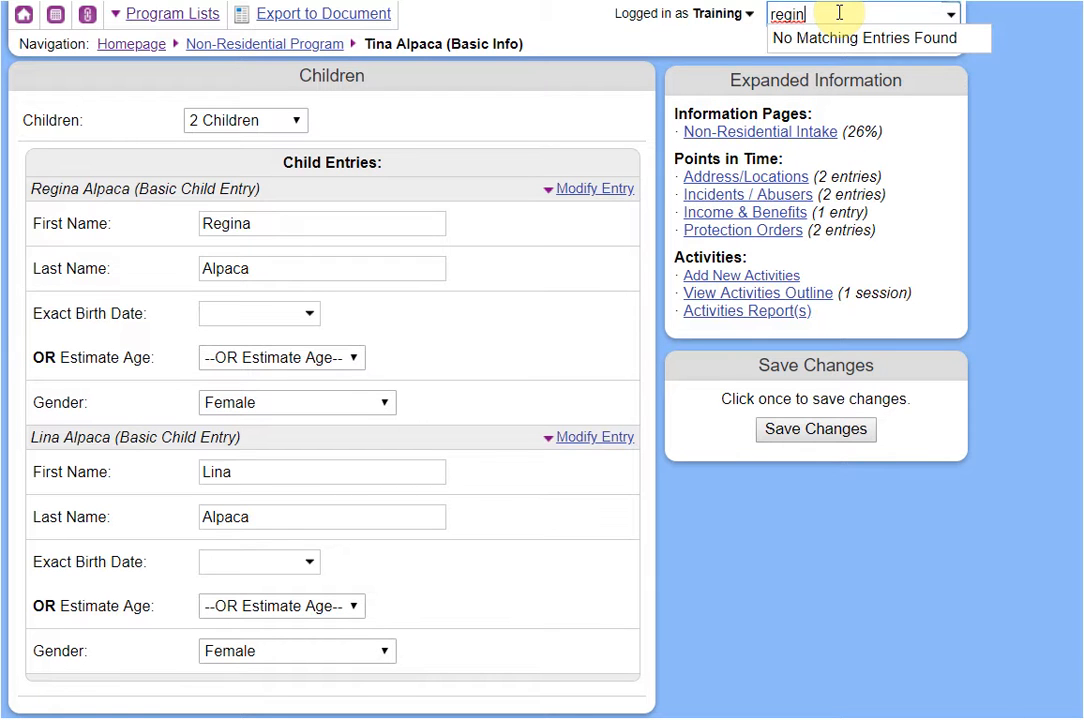
click(823, 42)
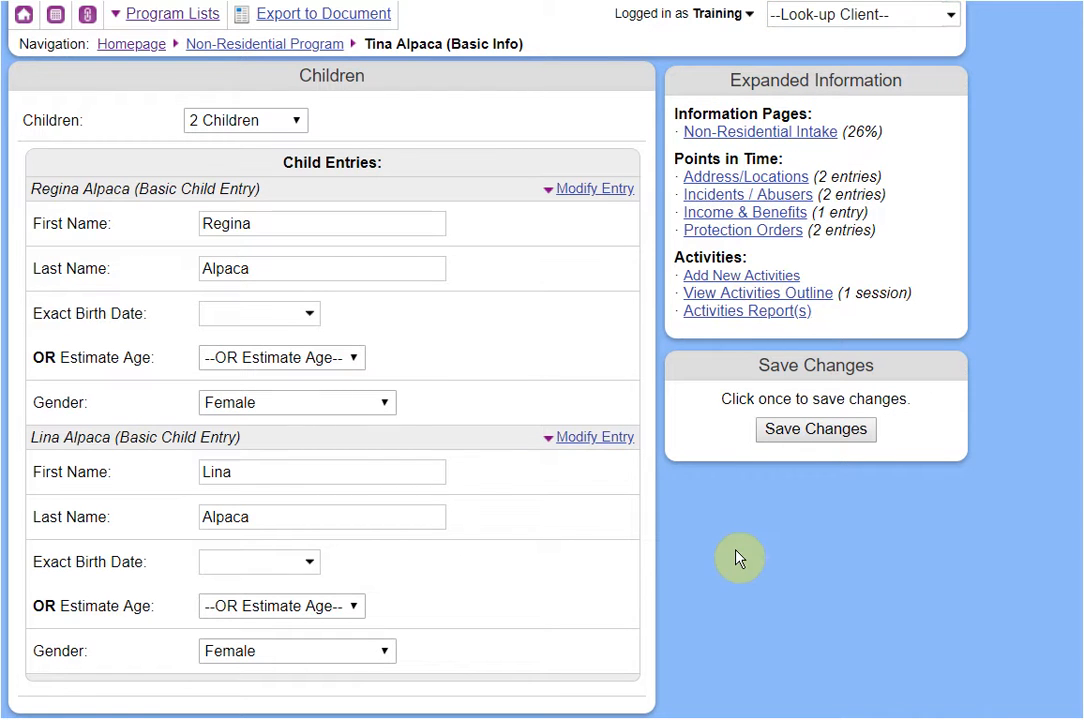
Set the first child's estimated age to 16 years and save the changes.
click(310, 360)
scroll(268, 262, down, 2)
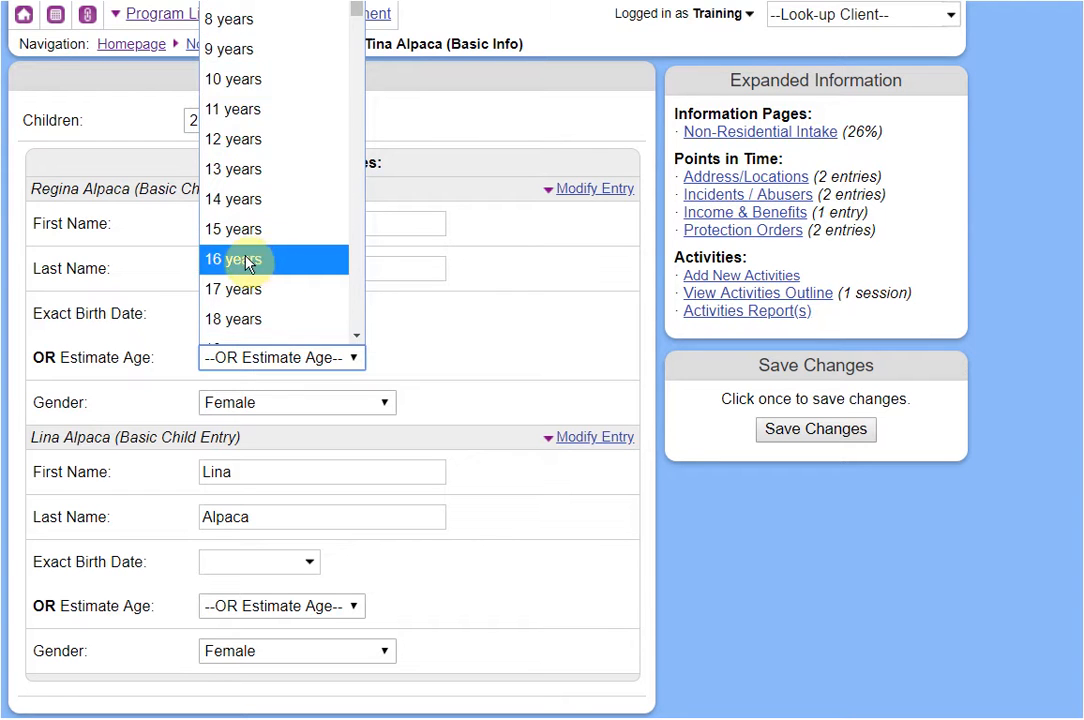
click(248, 263)
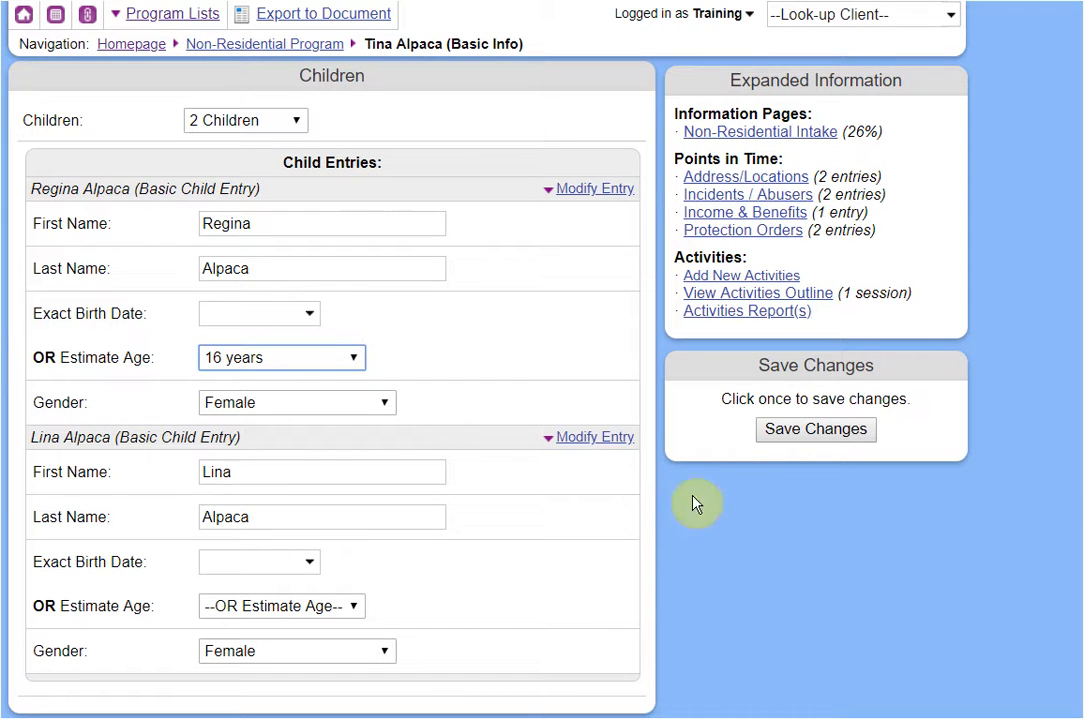
click(772, 432)
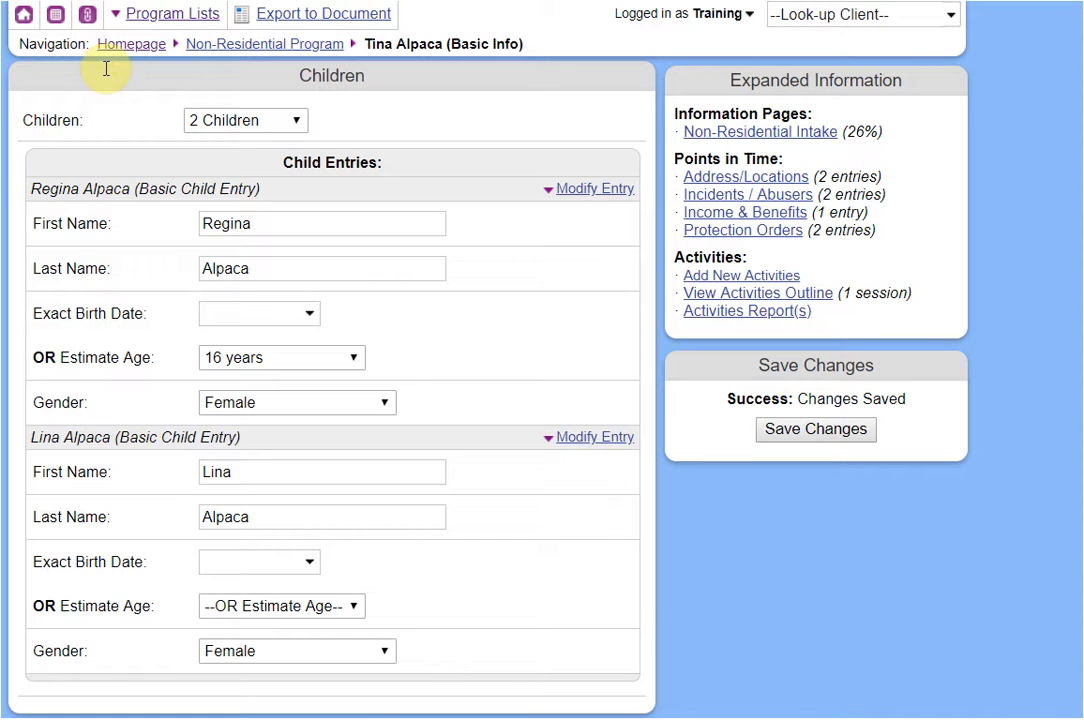
Upgrade the first child entry to a full client via Modify Entry.
click(57, 14)
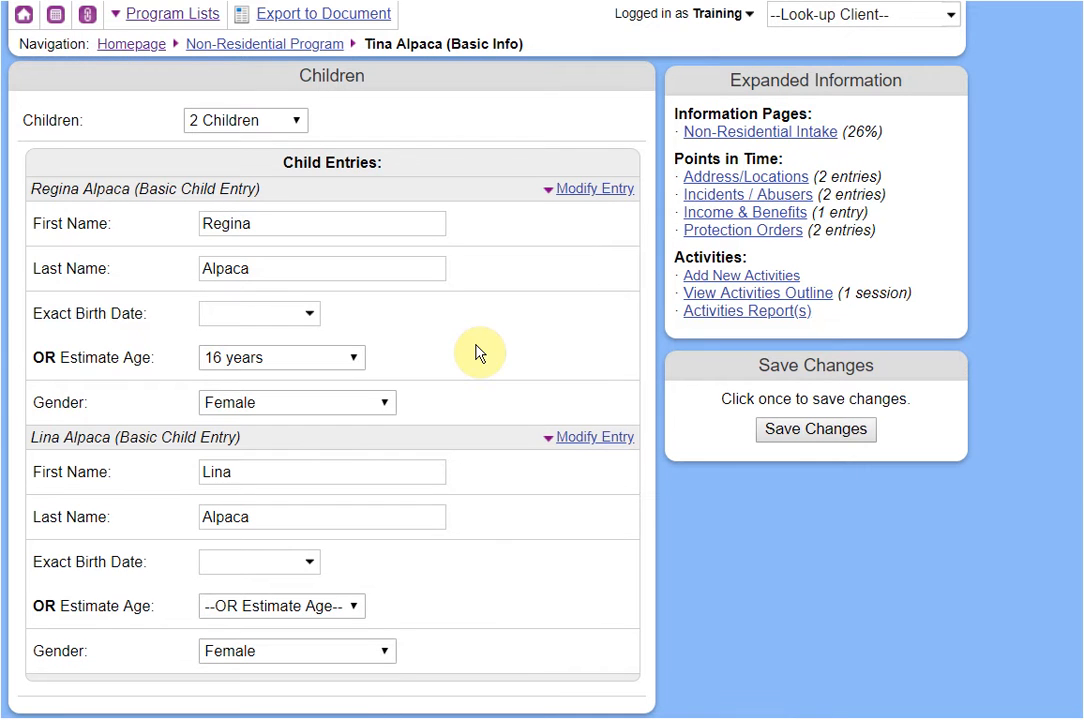
click(587, 198)
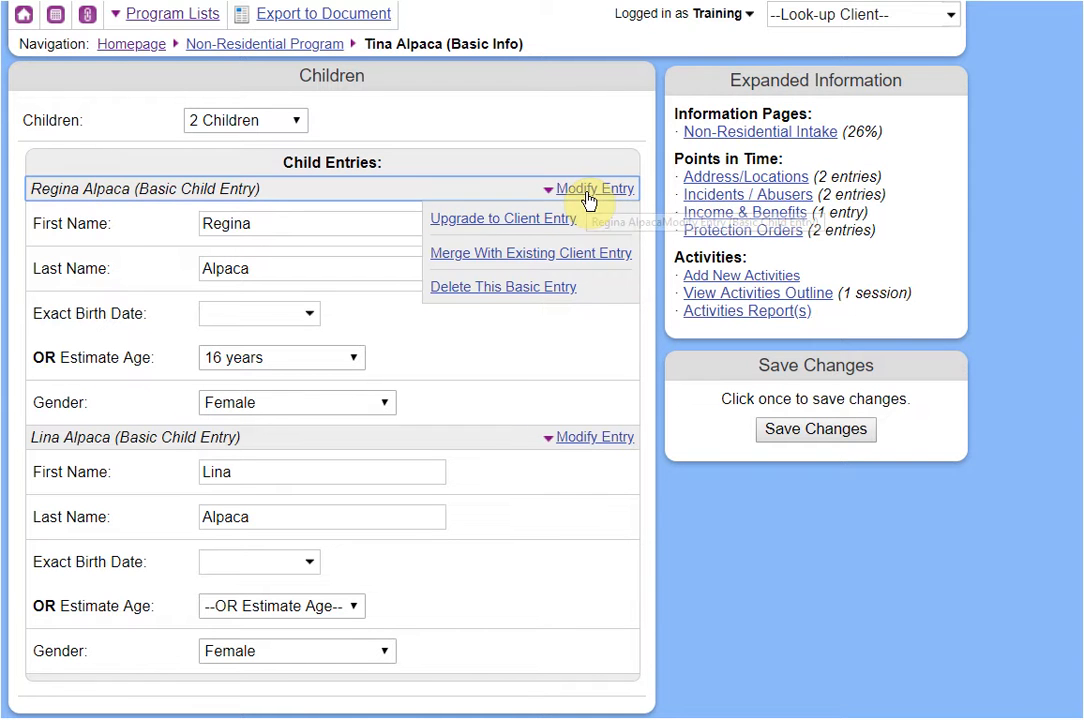
click(539, 222)
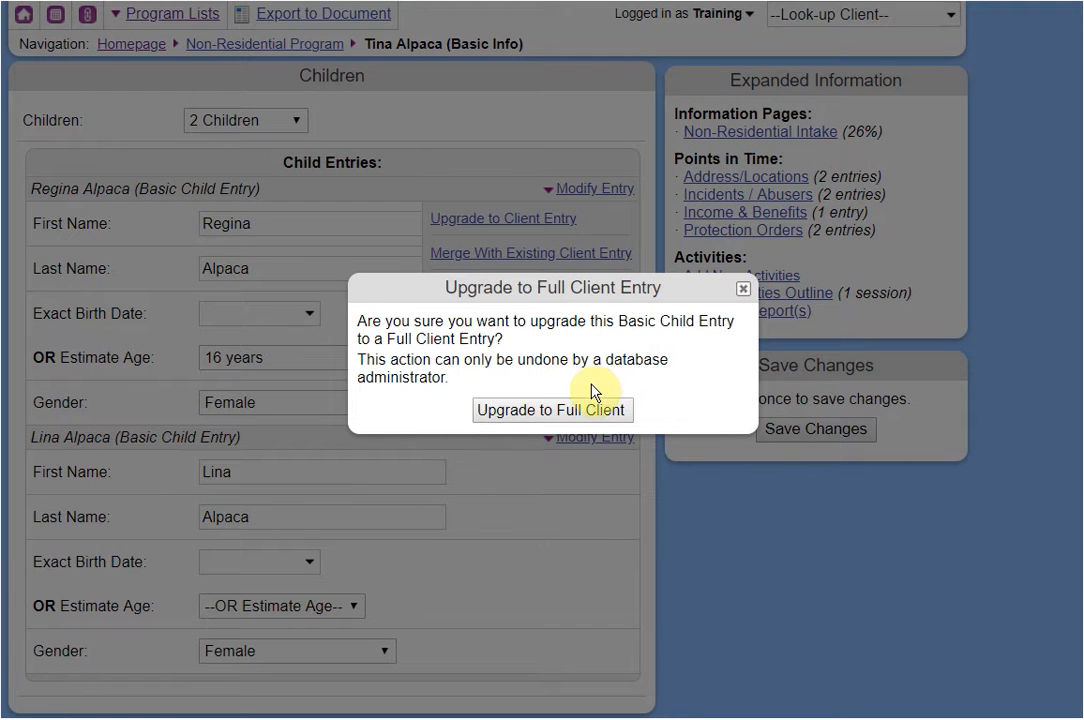
click(577, 412)
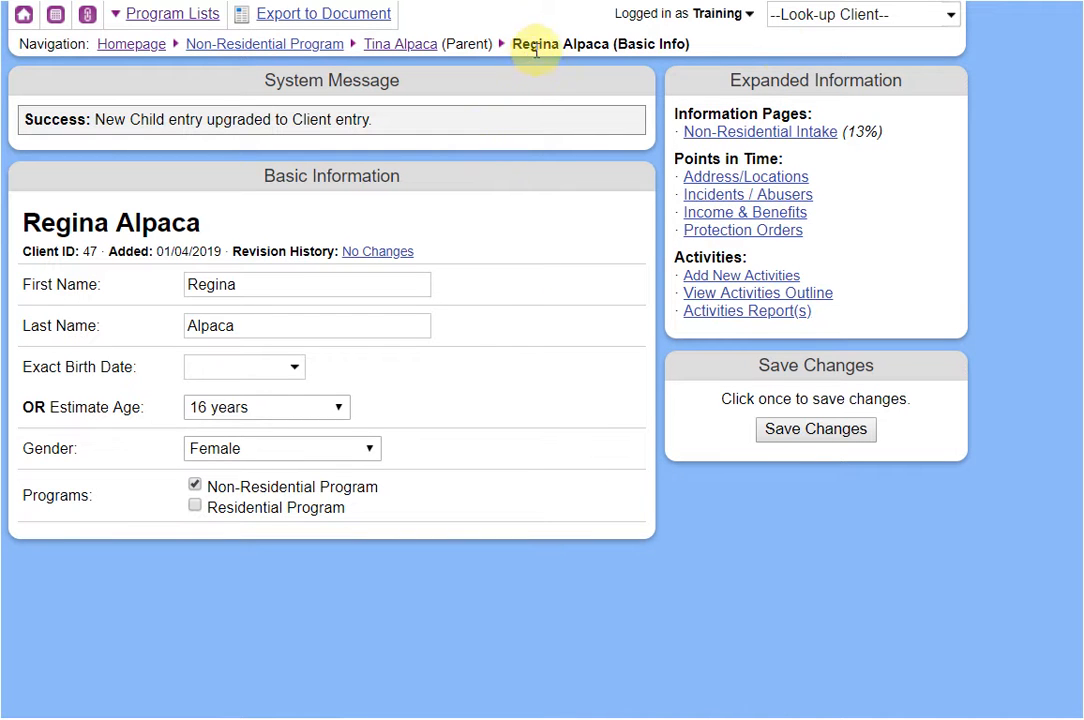
Search 're', open the upgraded child's record, then return to the parent client.
click(812, 13)
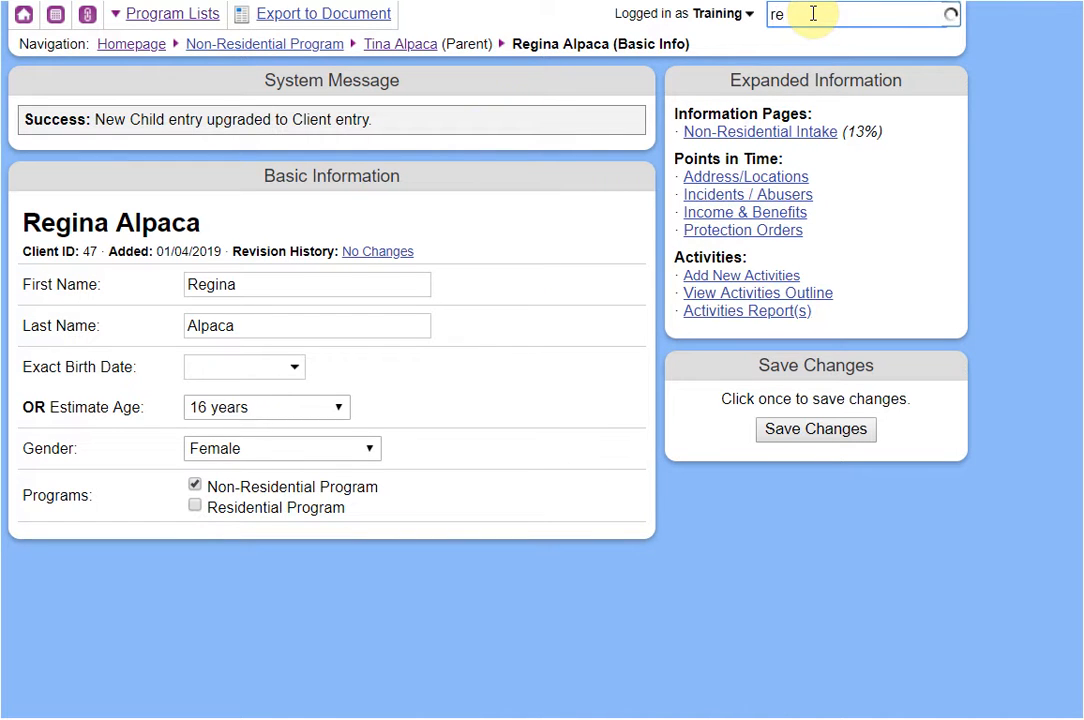
text(re)
click(868, 67)
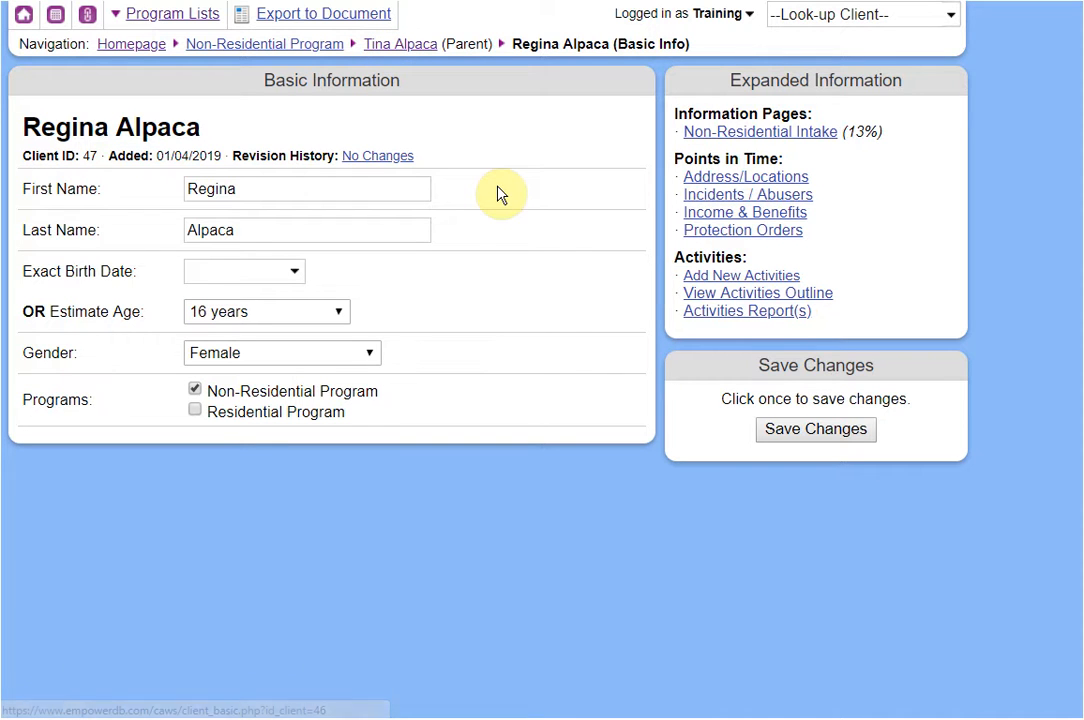
click(407, 53)
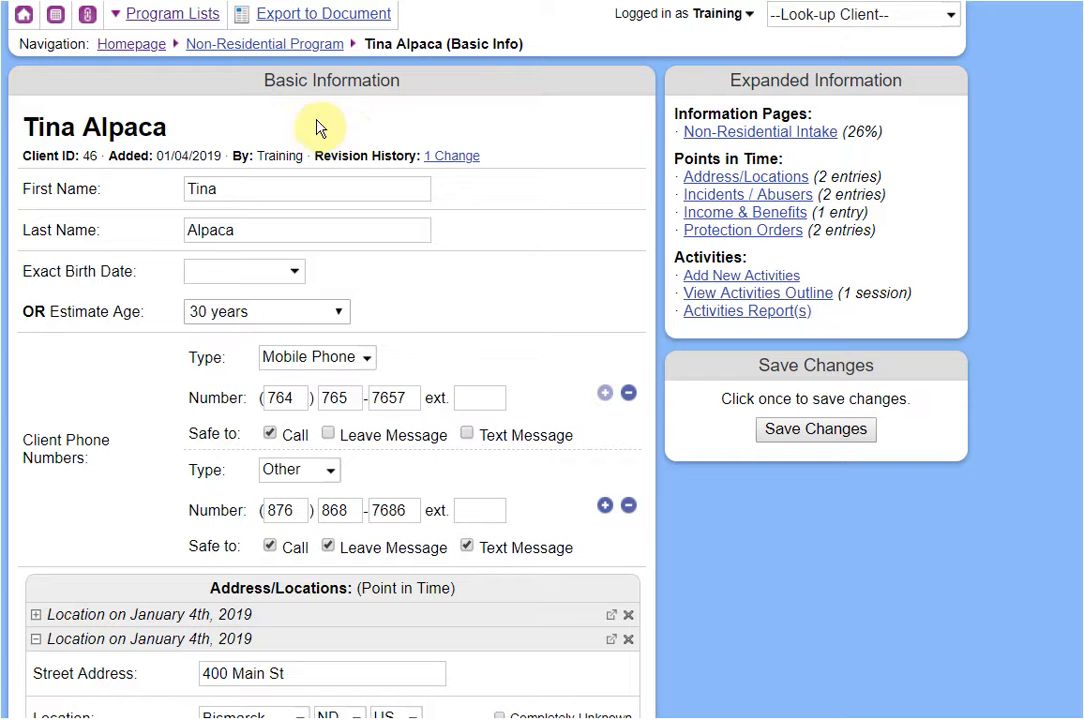
Reopen the client from Recent Clients and review her phone and address details.
click(845, 15)
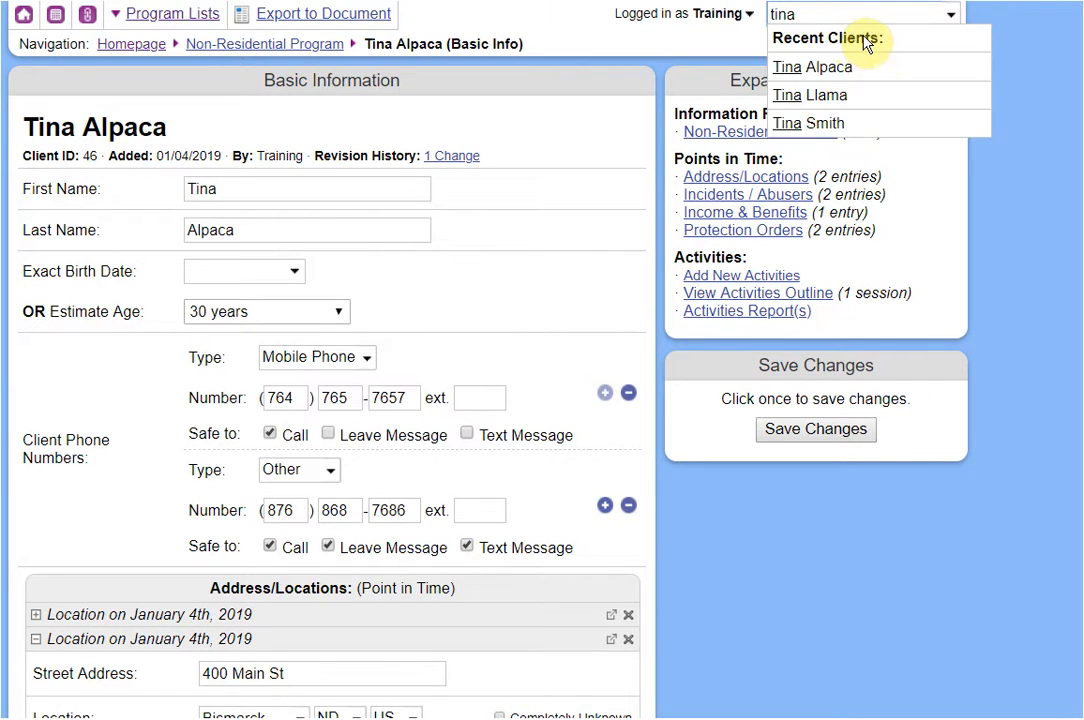
click(826, 70)
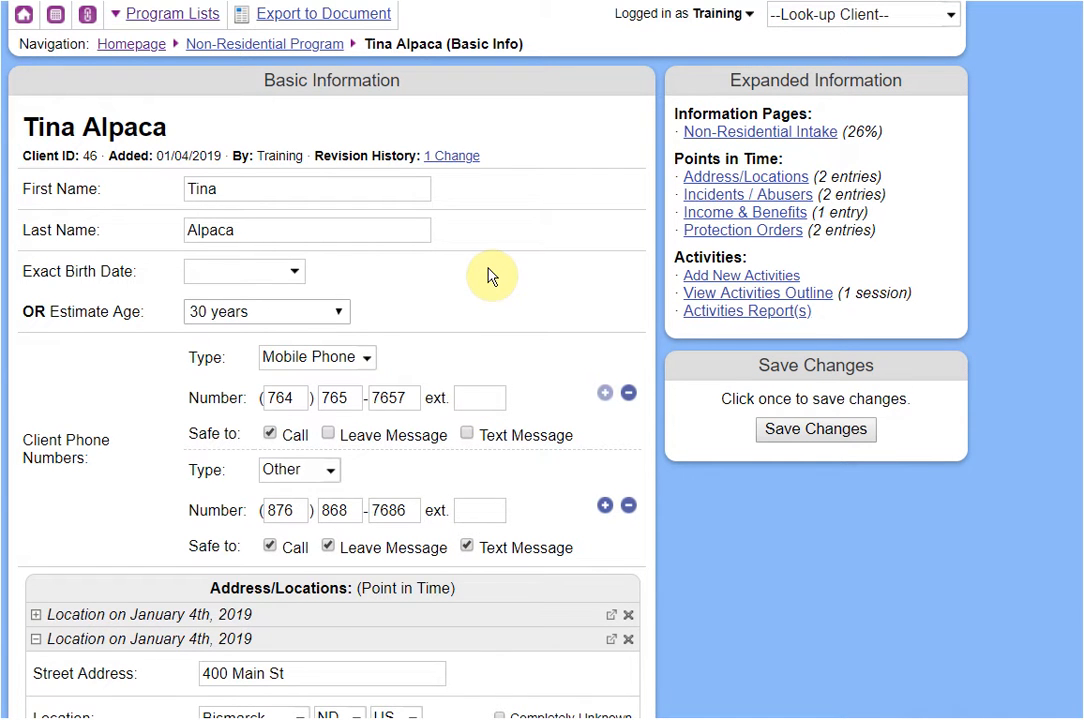
scroll(503, 287, down, 4)
scroll(518, 294, up, 4)
scroll(517, 253, down, 1)
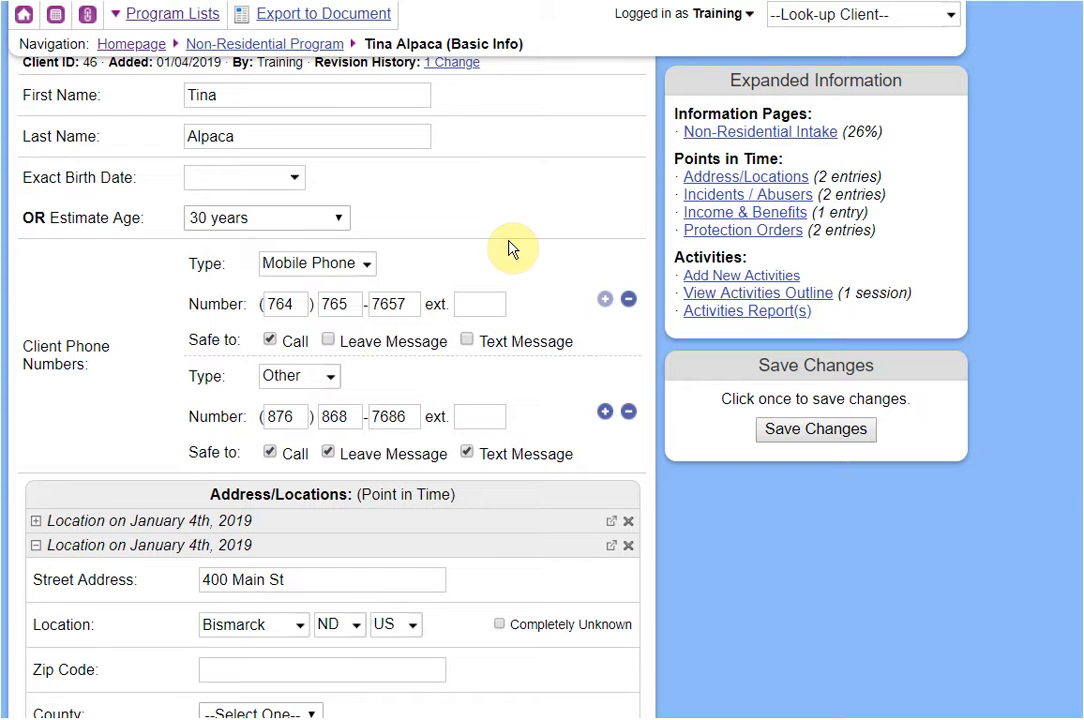
scroll(508, 250, down, 3)
scroll(530, 235, up, 1)
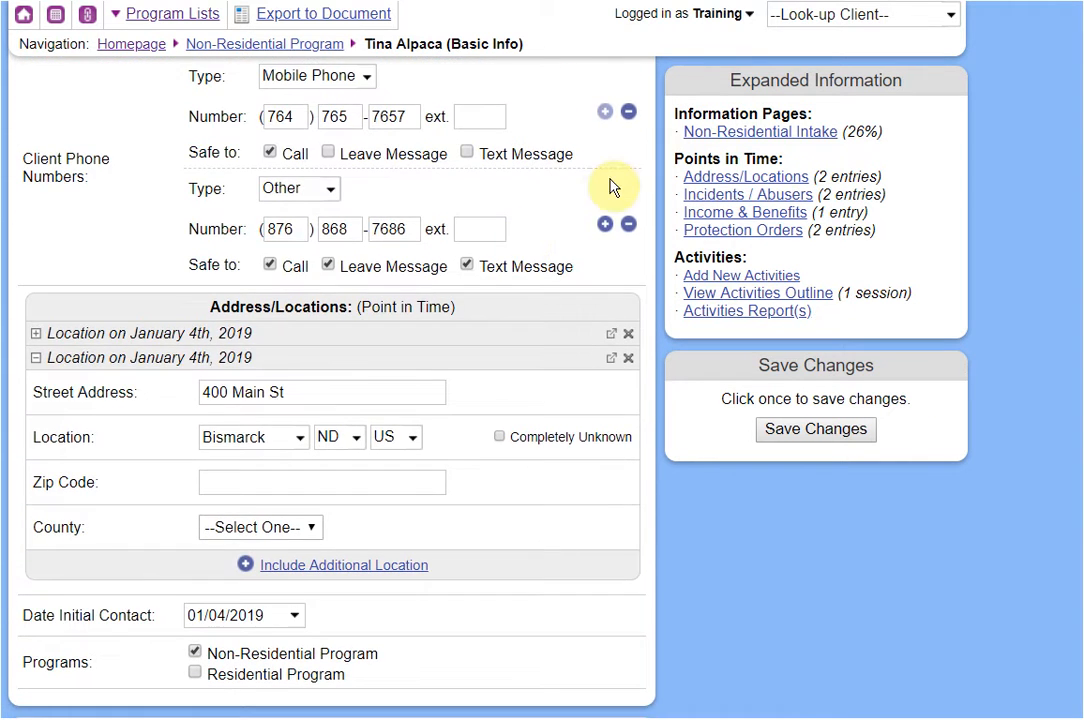
click(705, 142)
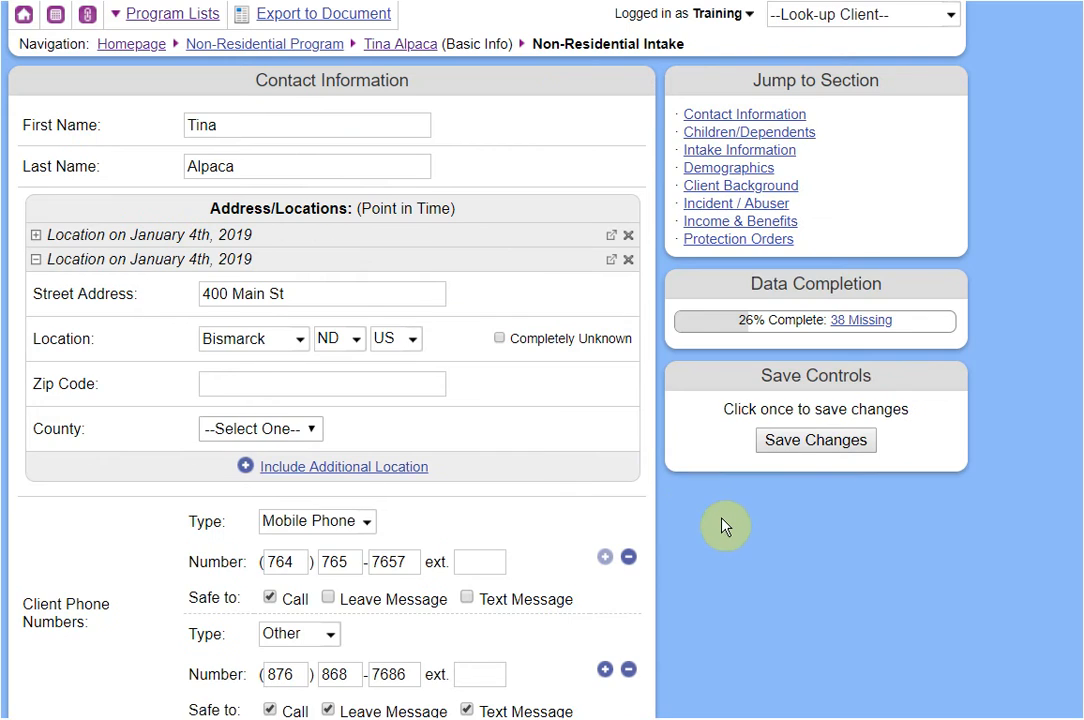
scroll(725, 525, down, 10)
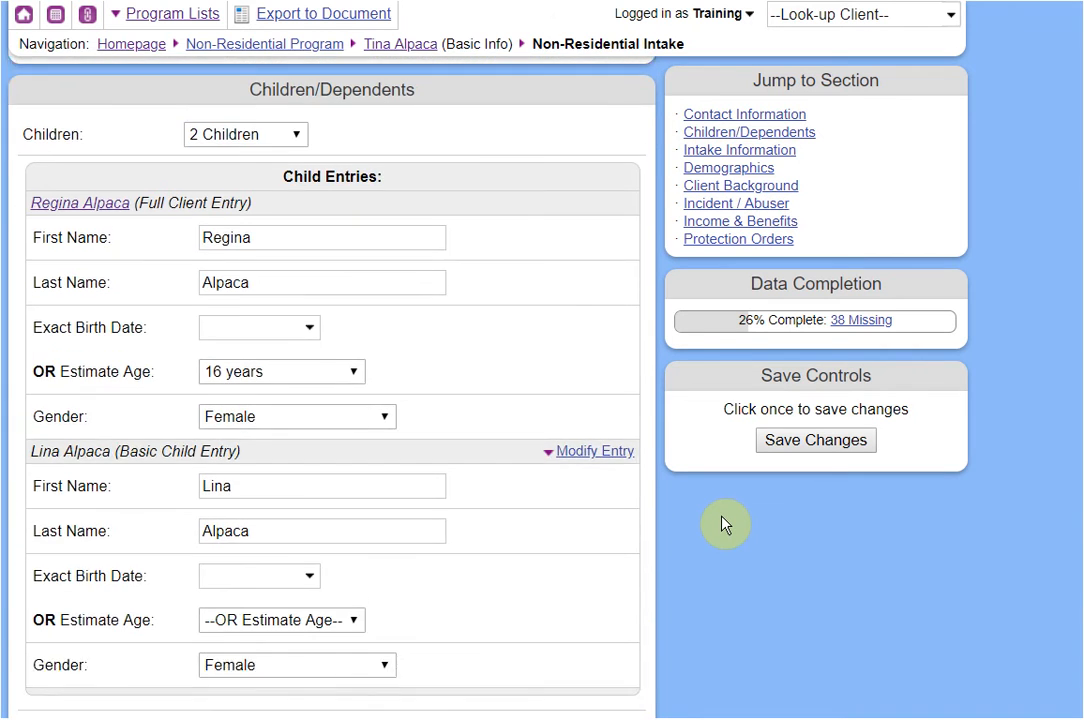
scroll(725, 522, down, 8)
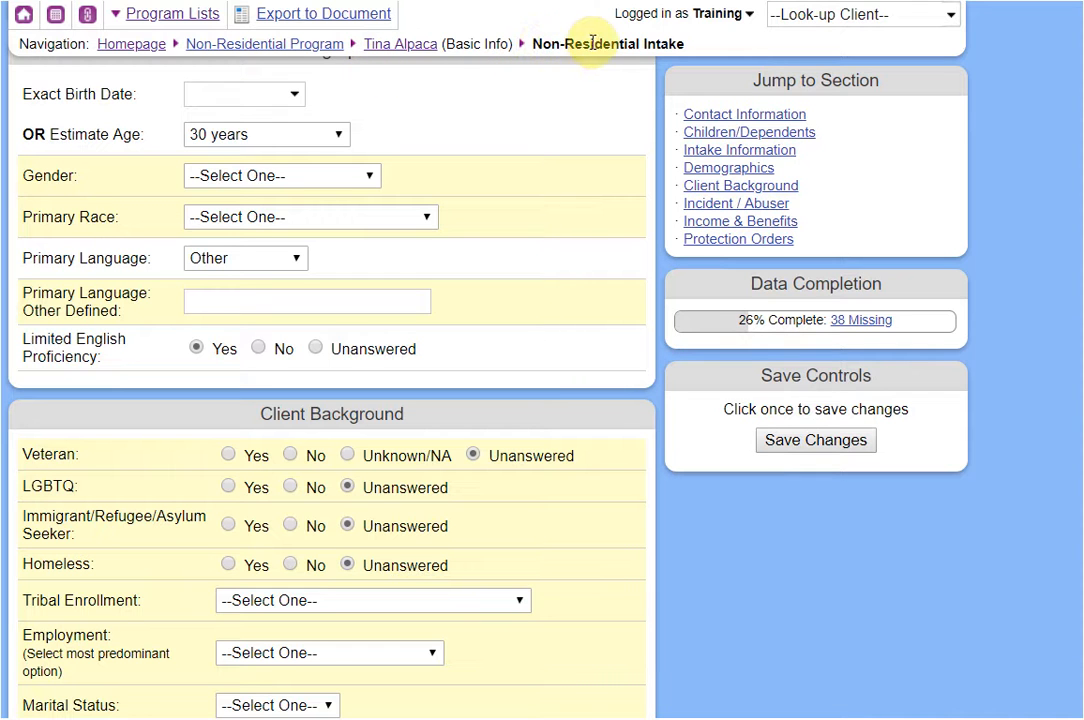
click(405, 45)
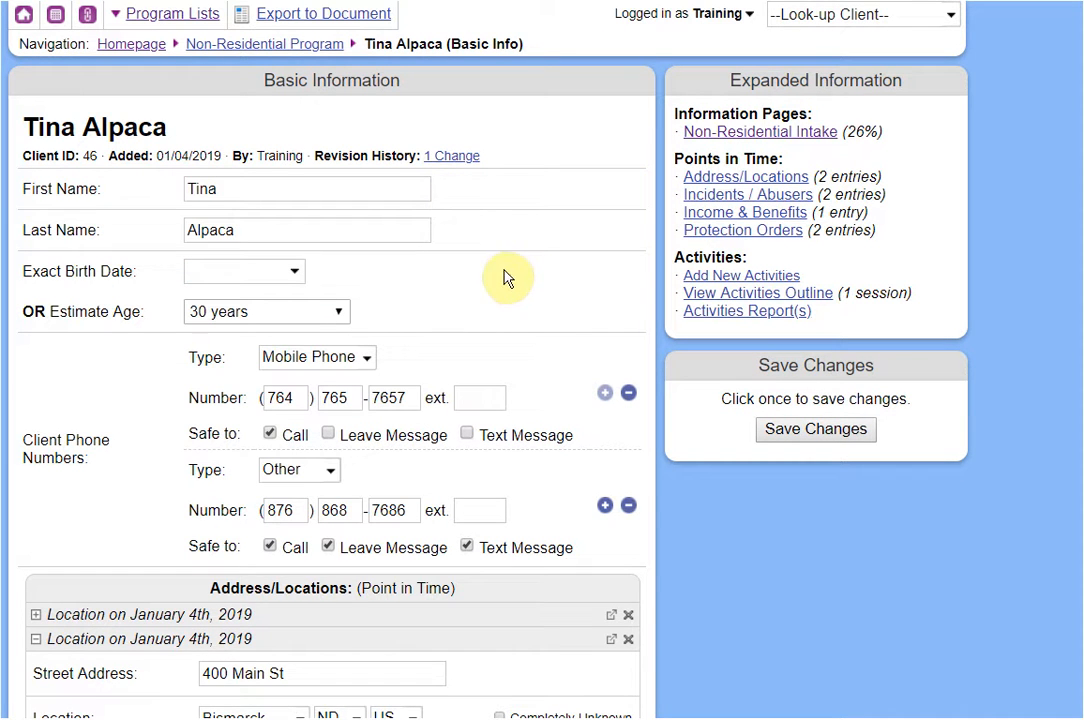
click(818, 296)
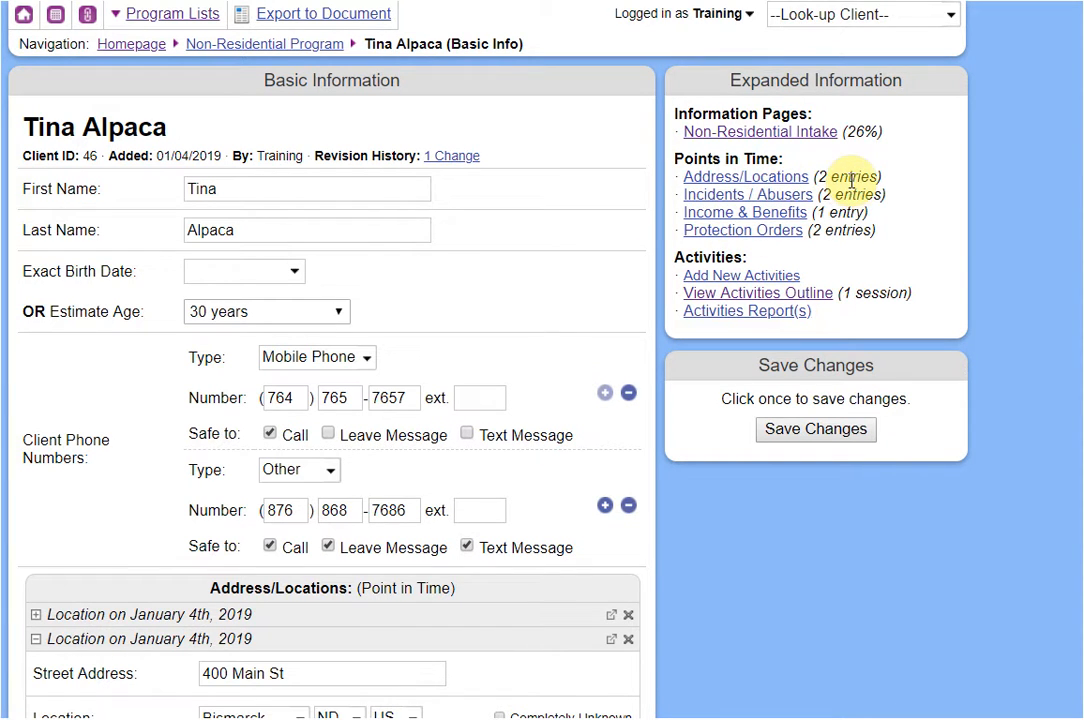
click(797, 296)
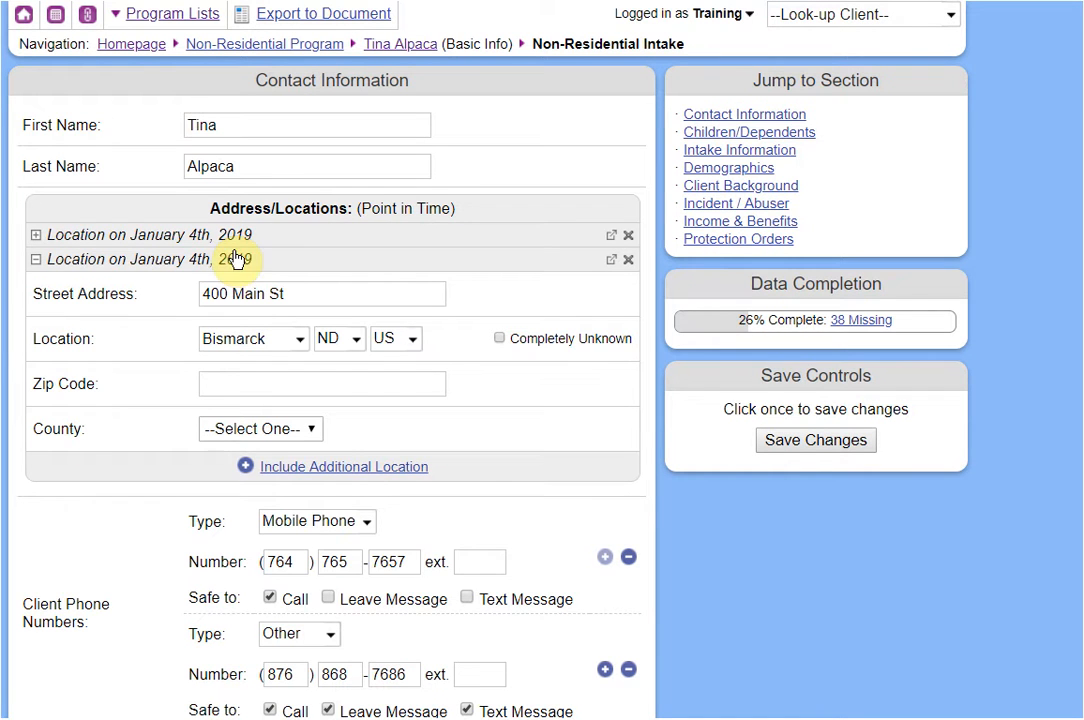
click(226, 238)
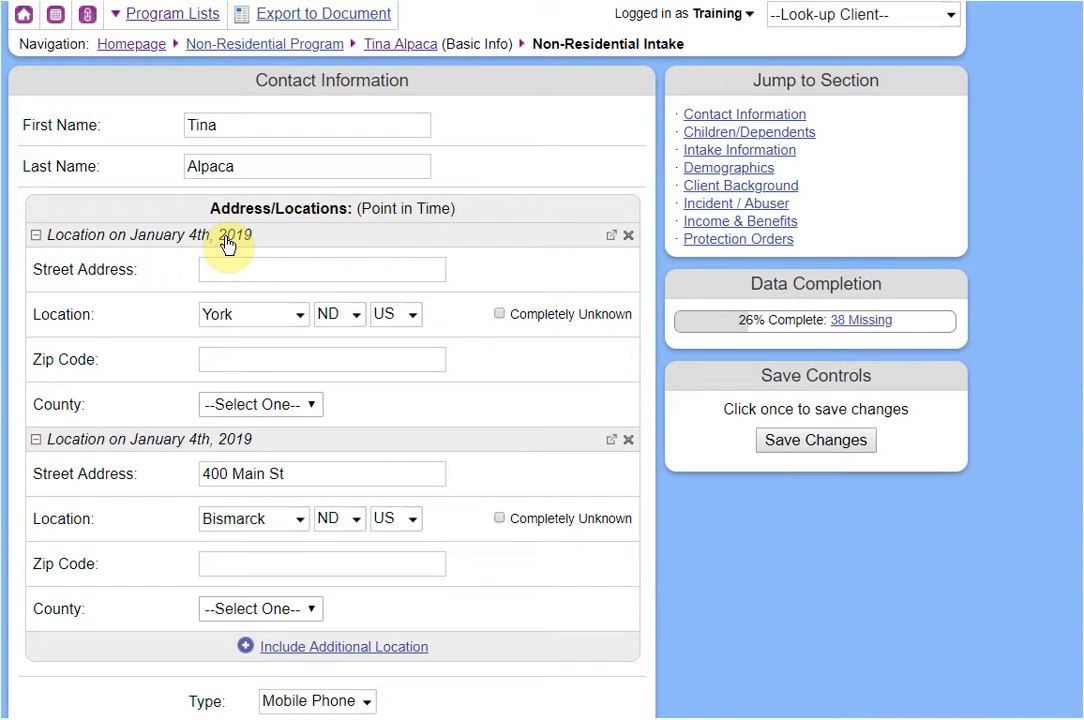
click(226, 240)
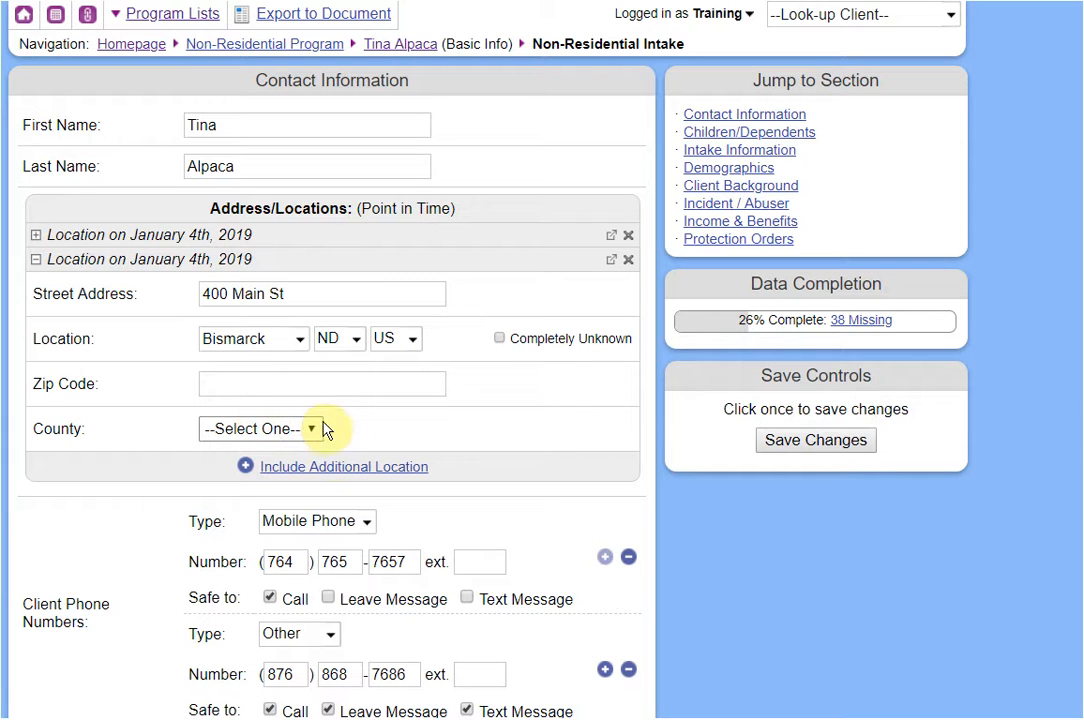
click(337, 470)
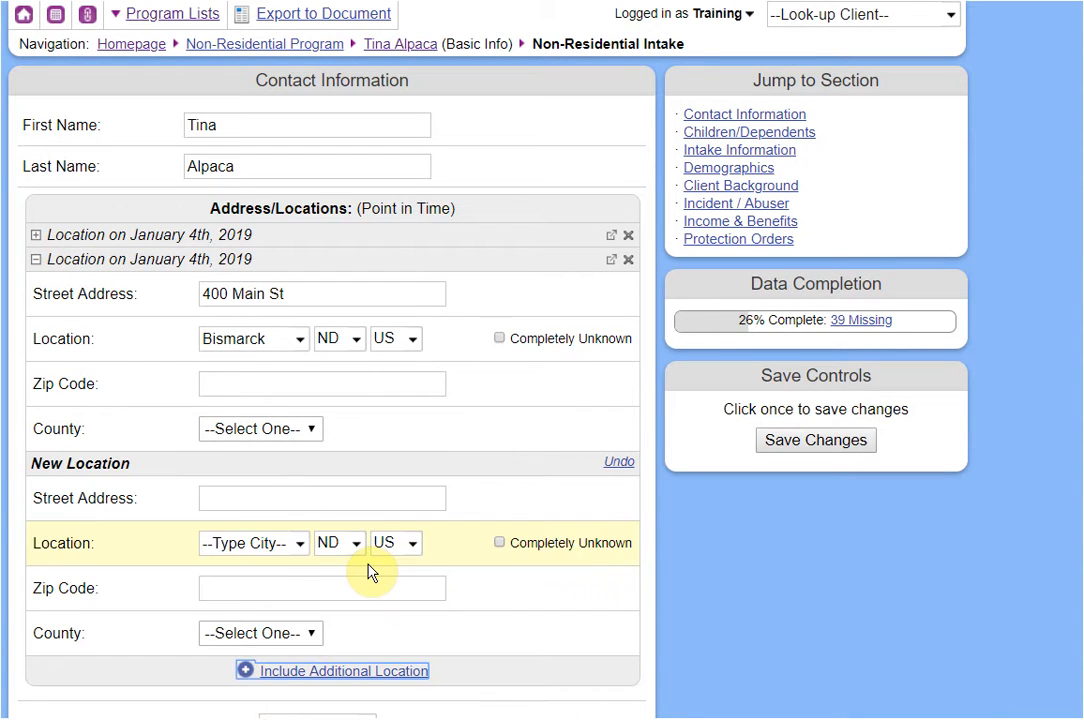
click(715, 230)
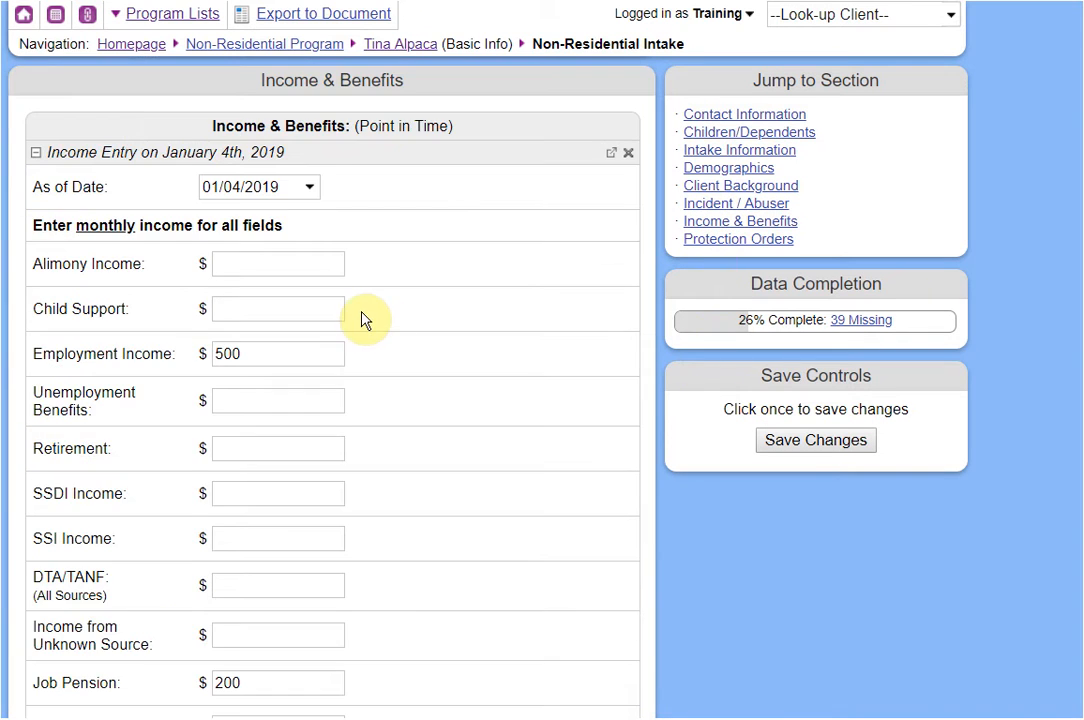
scroll(362, 317, down, 3)
scroll(362, 317, down, 5)
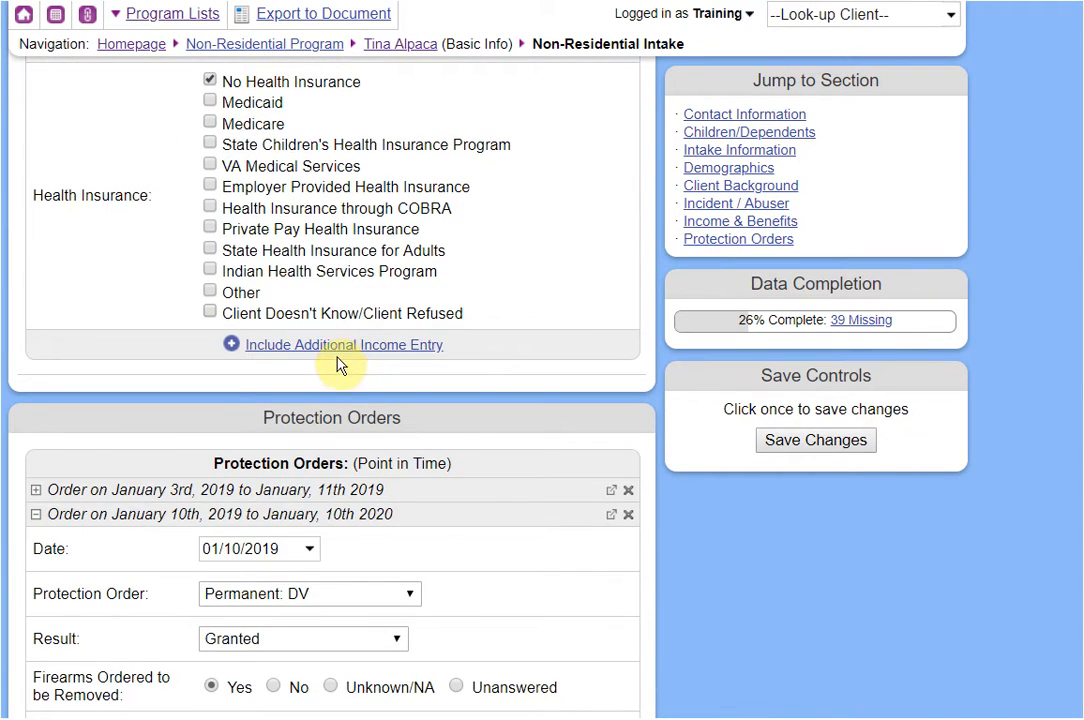
click(341, 352)
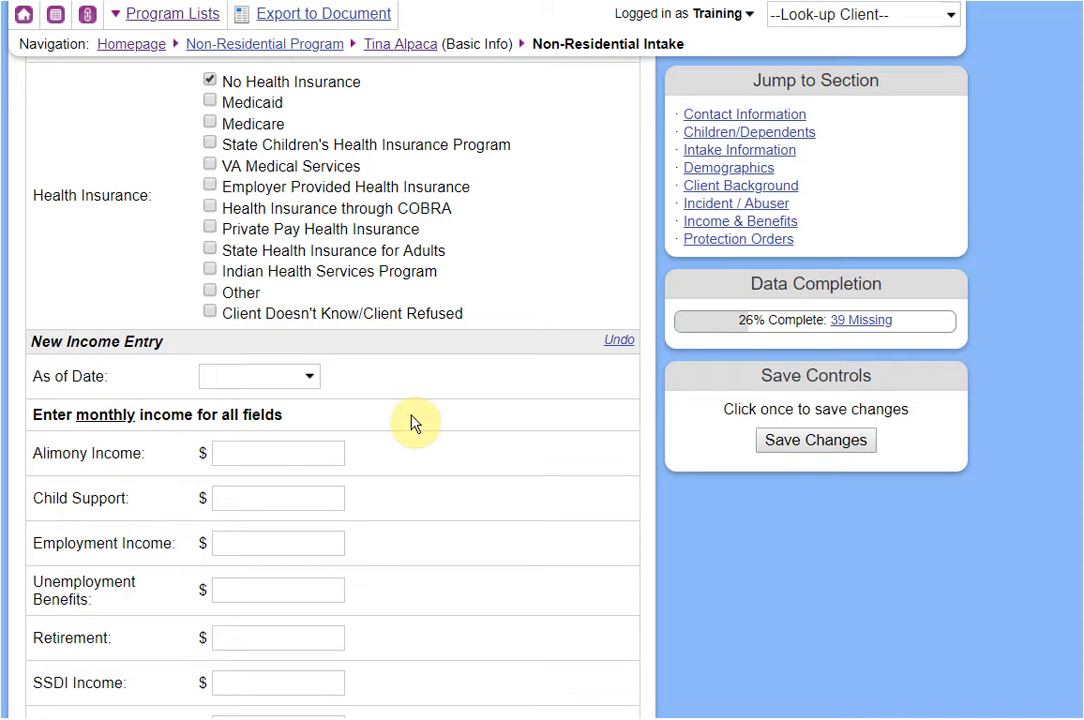
click(418, 54)
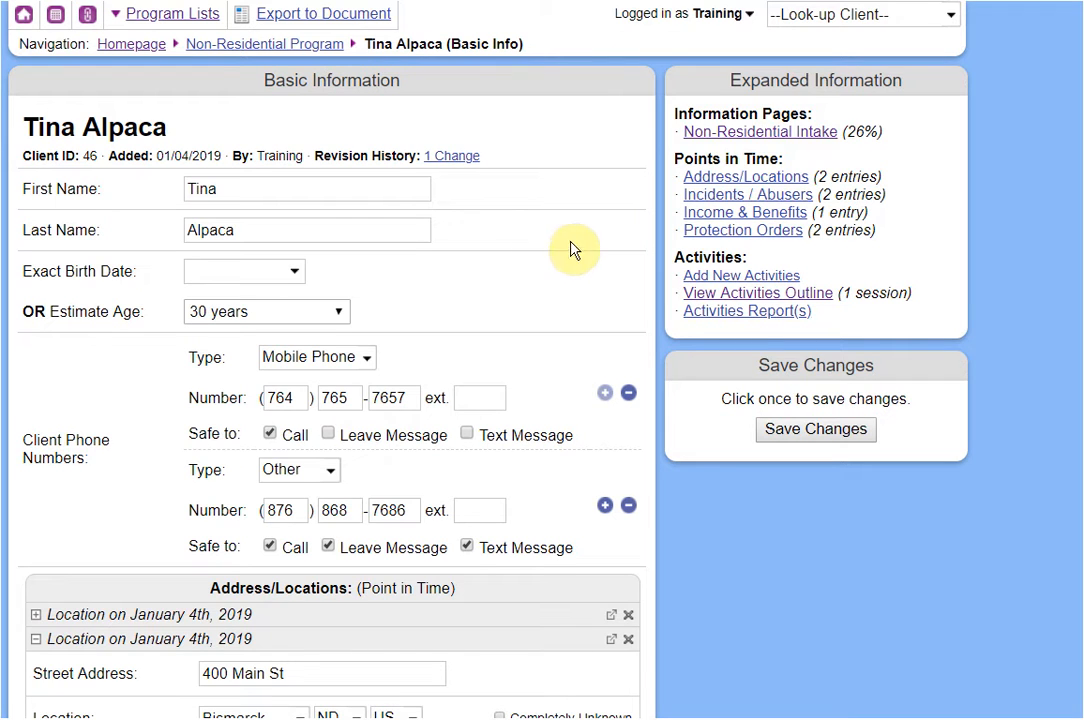
Start a new Income & Benefits entry dated 01/08/2019 with a $200 job pension.
click(720, 219)
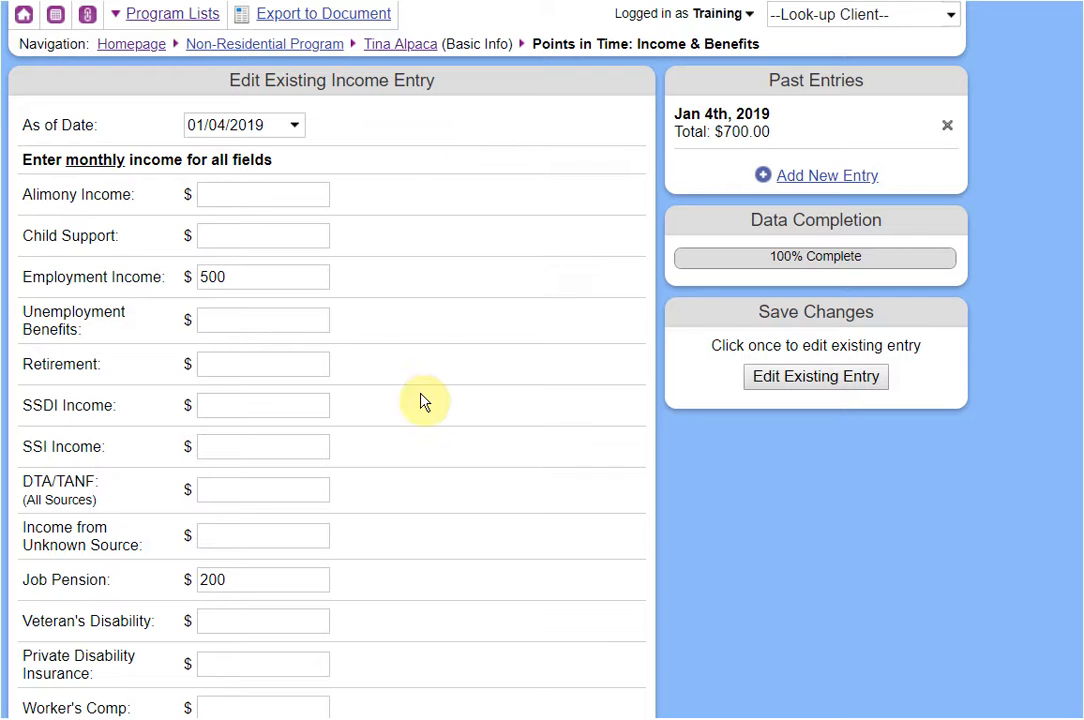
click(820, 180)
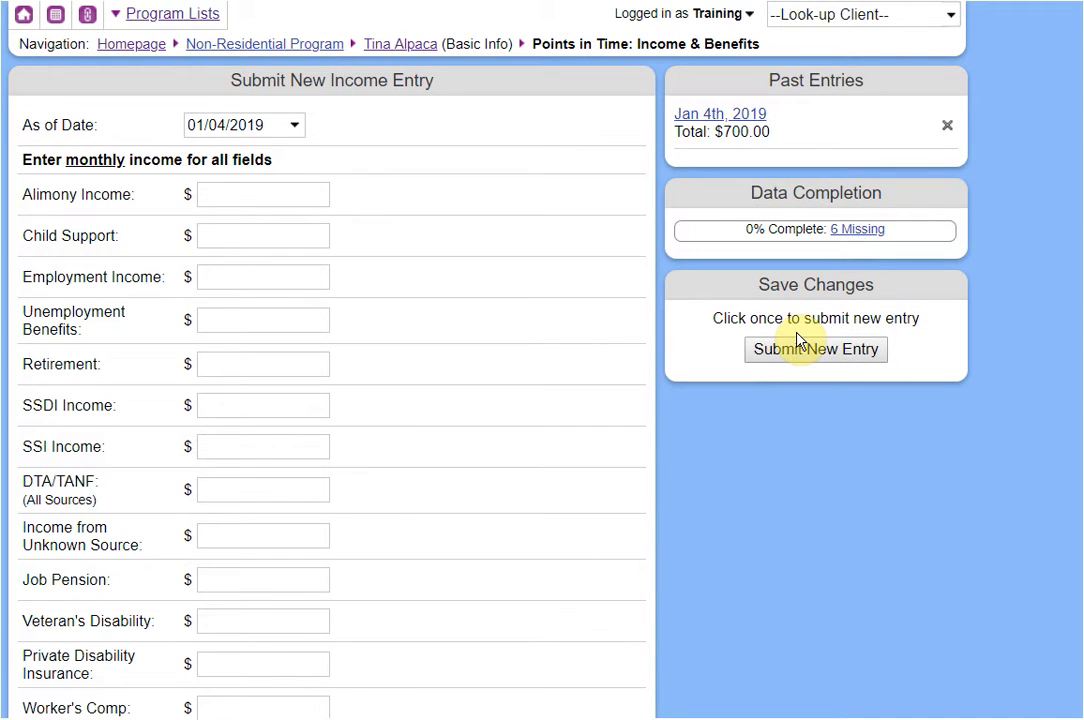
click(250, 127)
click(283, 259)
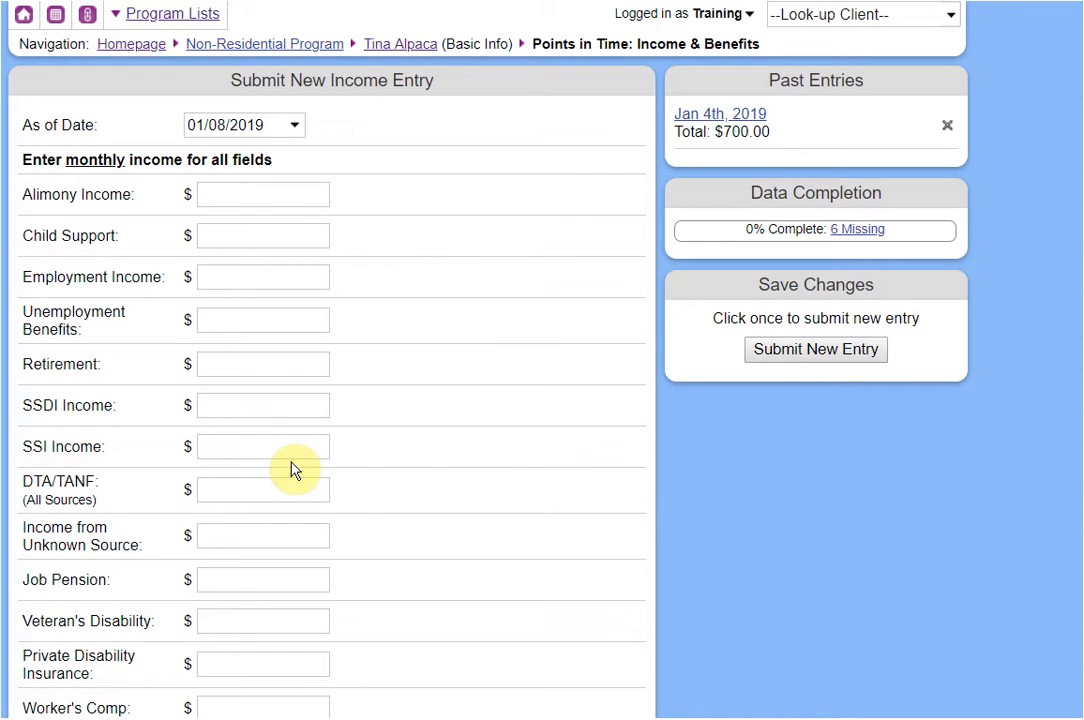
click(260, 580)
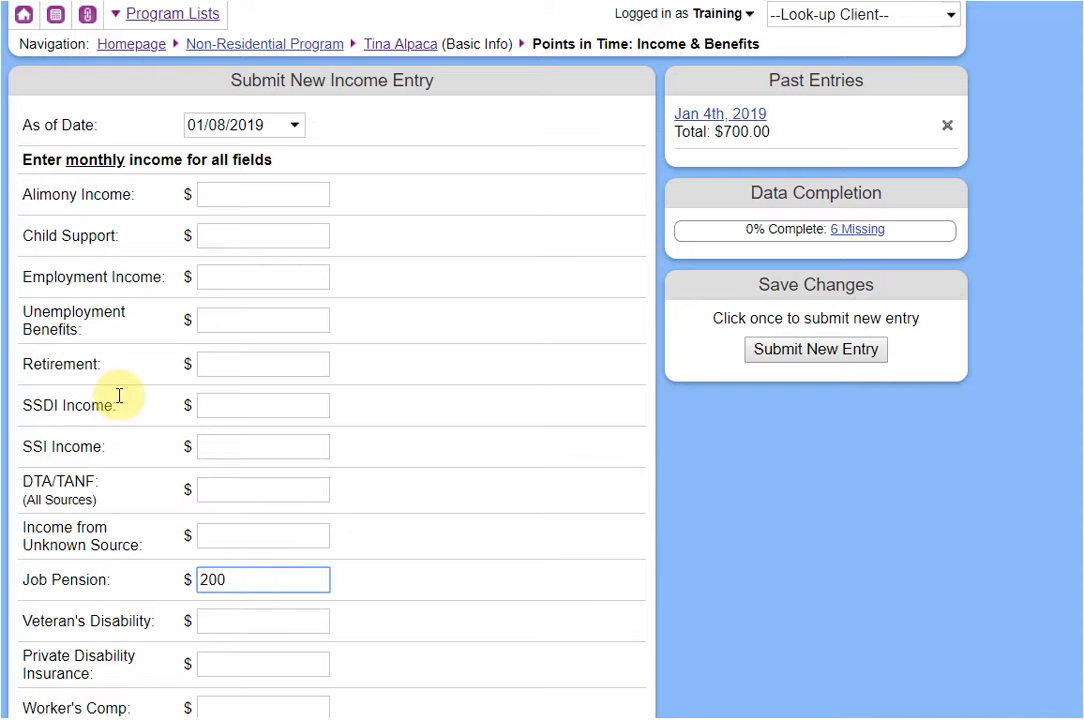
scroll(270, 470, down, 7)
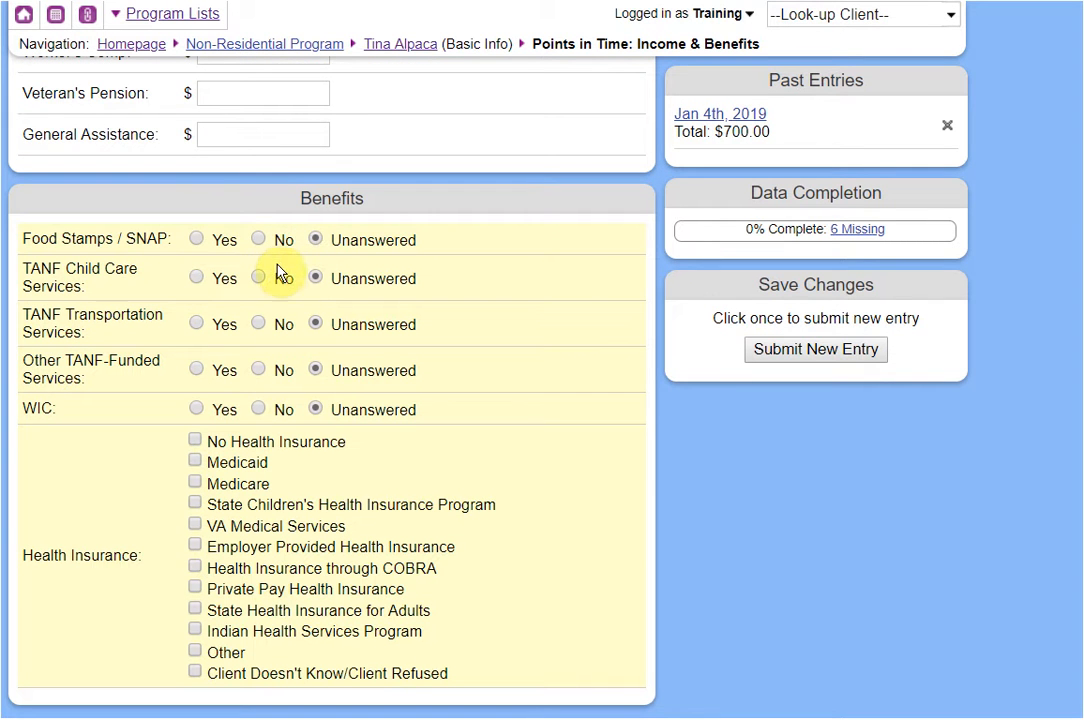
Mark SNAP yes, TANF services and WIC no, and no health insurance, then save the entry.
click(228, 243)
click(262, 278)
click(268, 324)
click(260, 369)
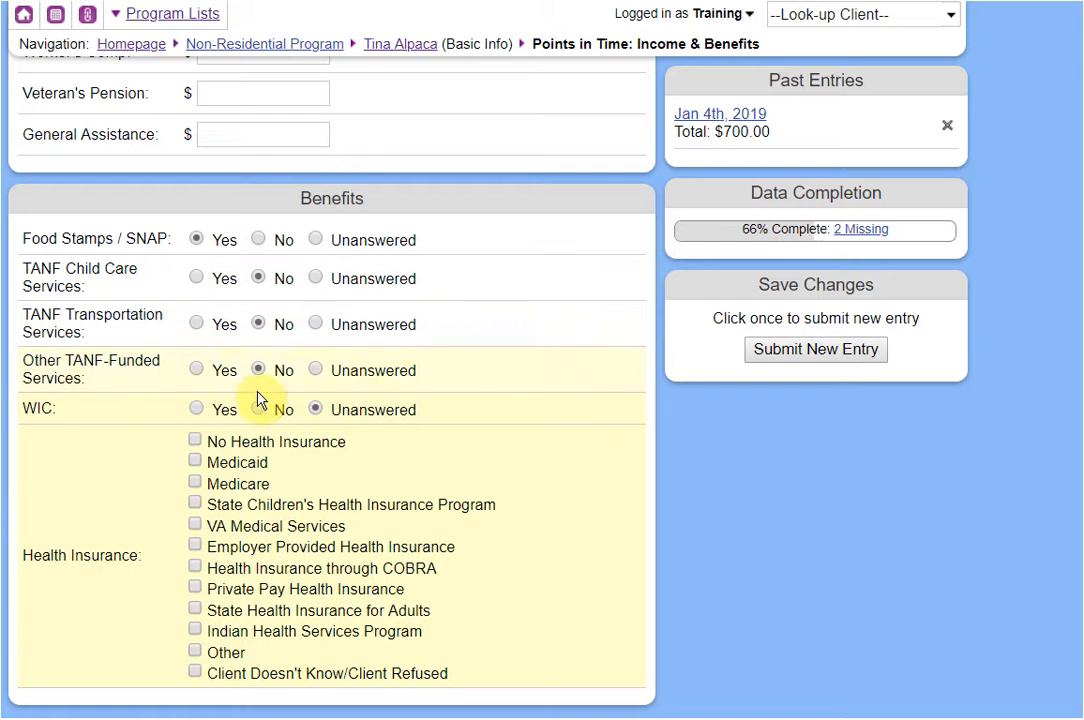
click(258, 409)
click(244, 442)
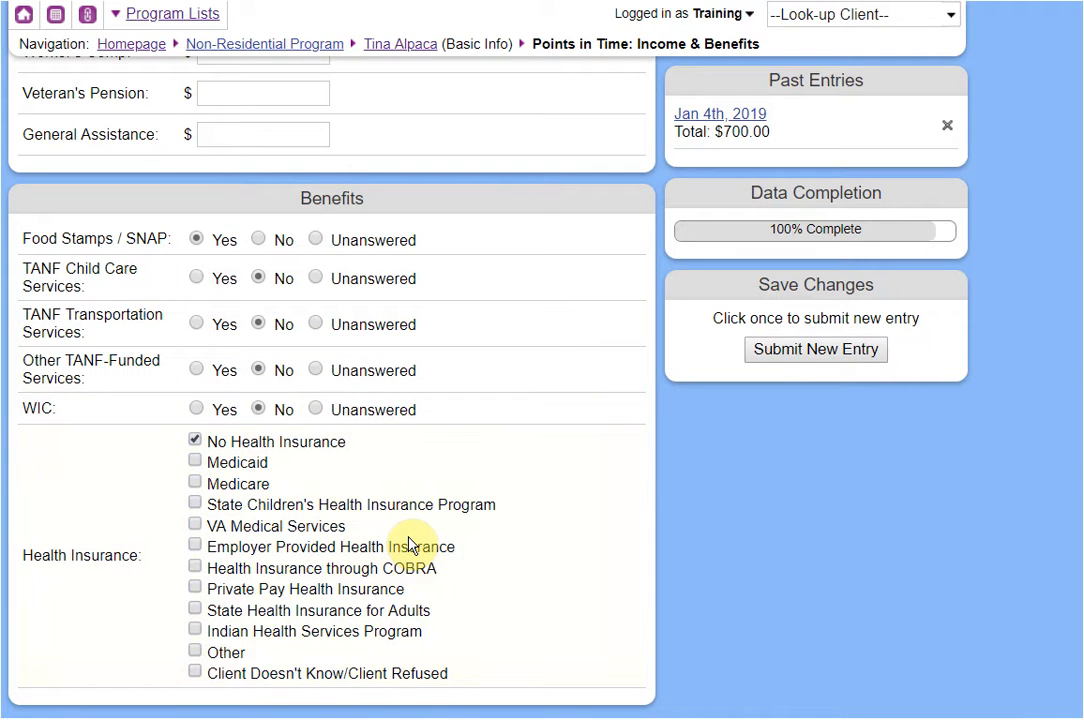
scroll(387, 460, up, 7)
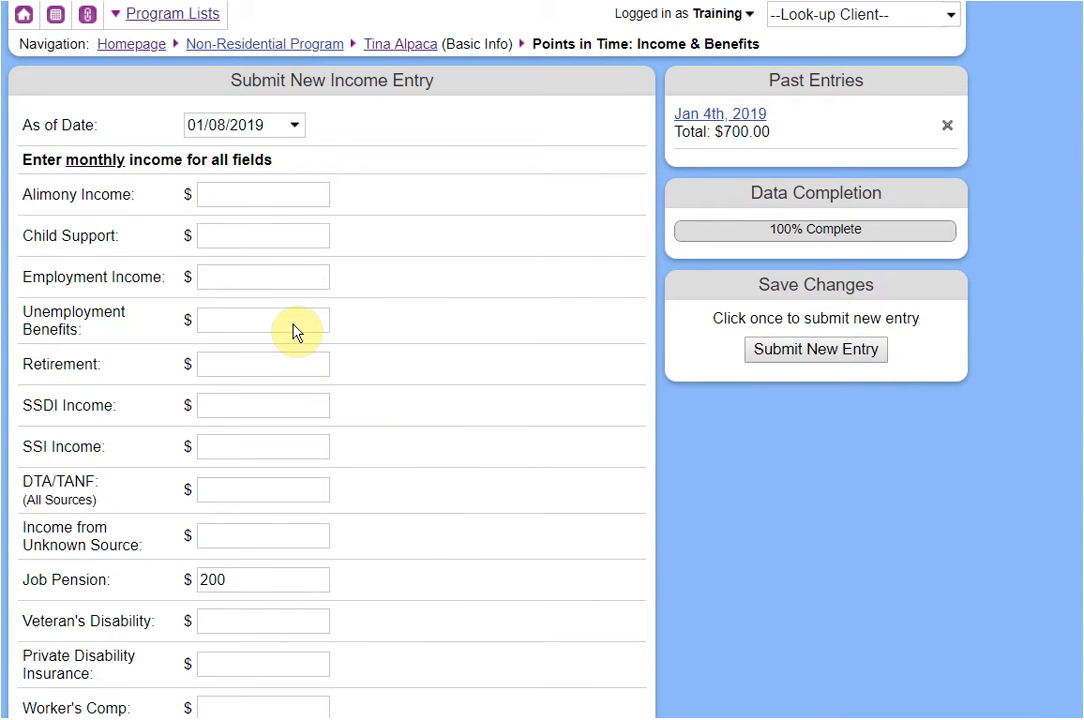
click(757, 350)
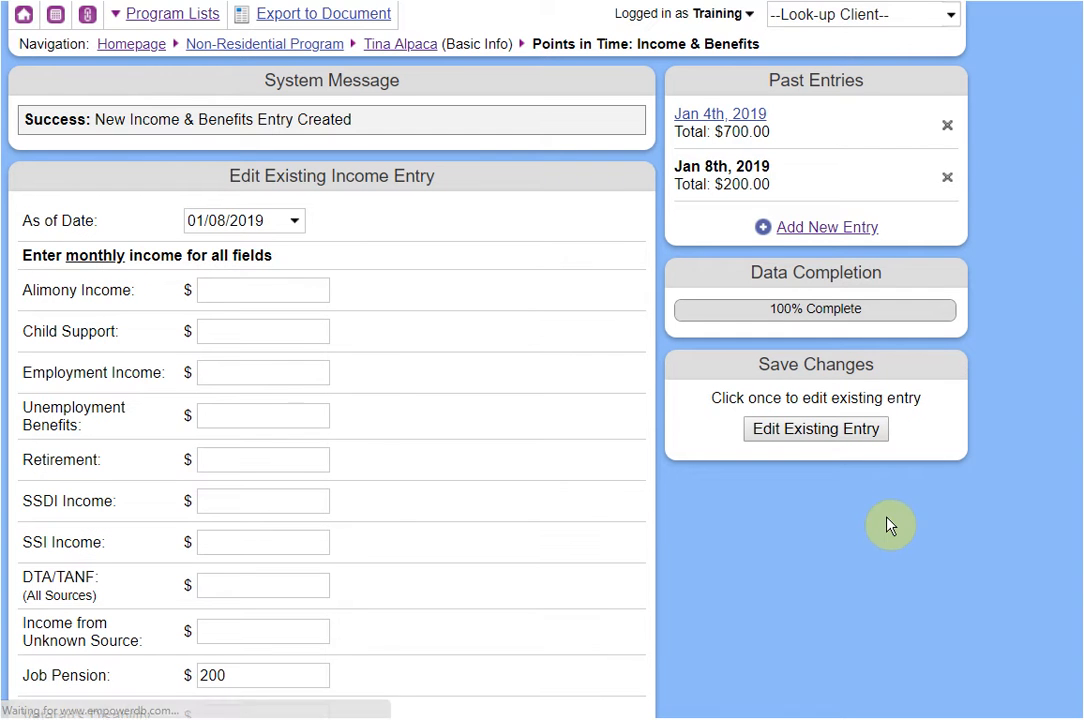
click(712, 167)
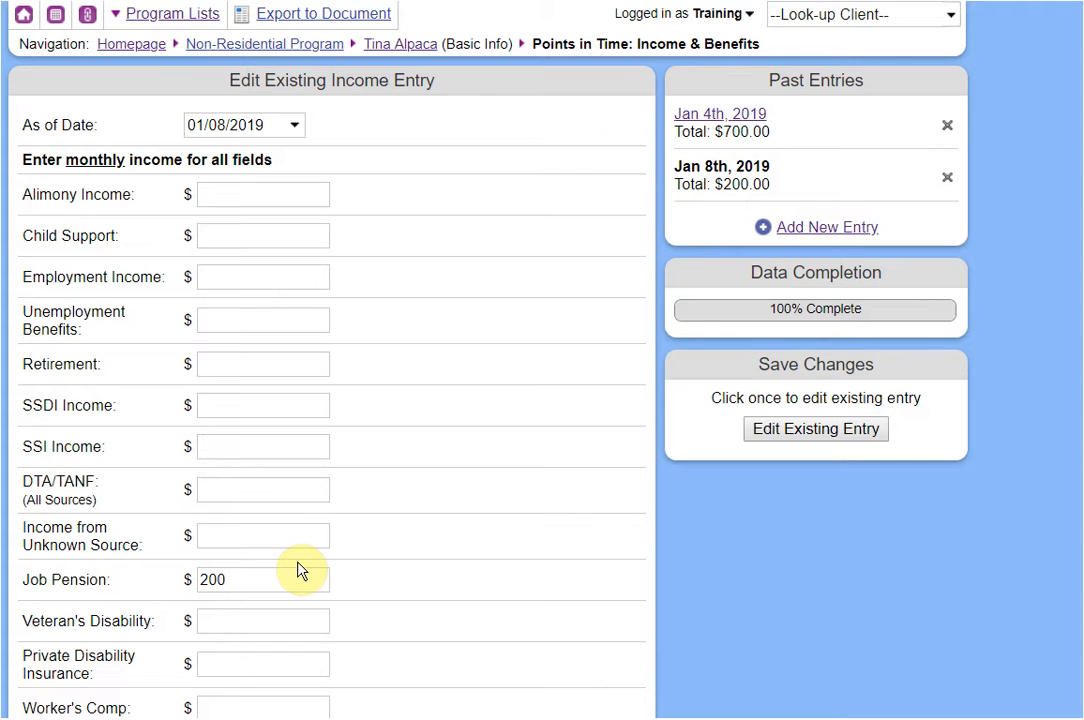
click(410, 46)
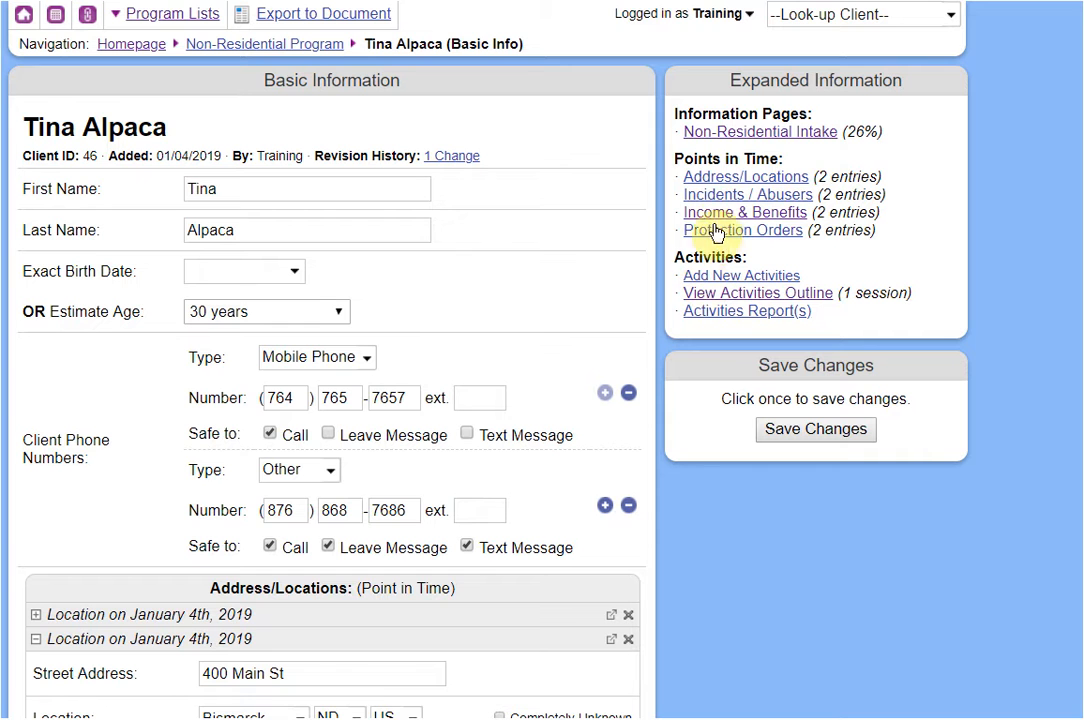
click(737, 134)
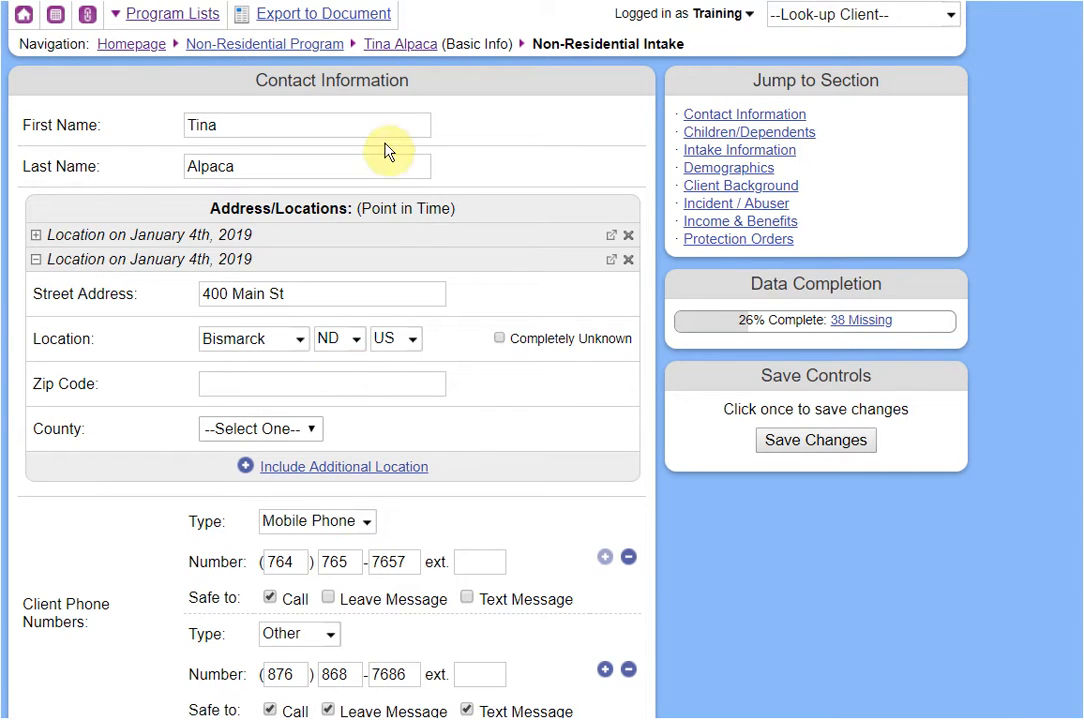
click(406, 47)
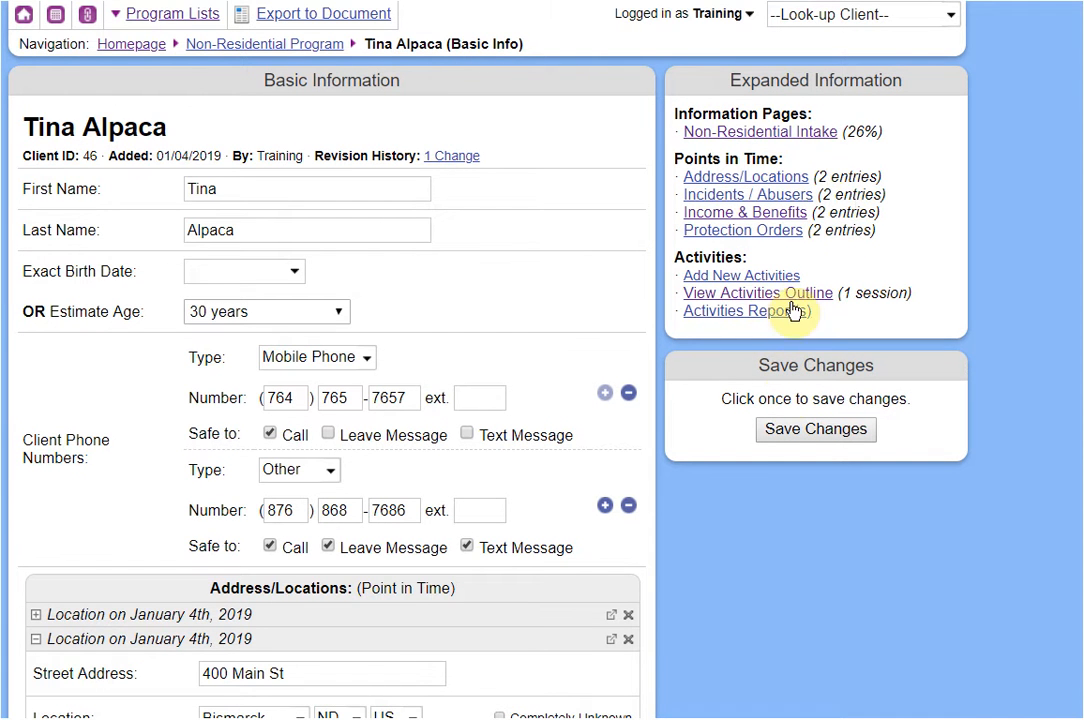
scroll(790, 403, down, 4)
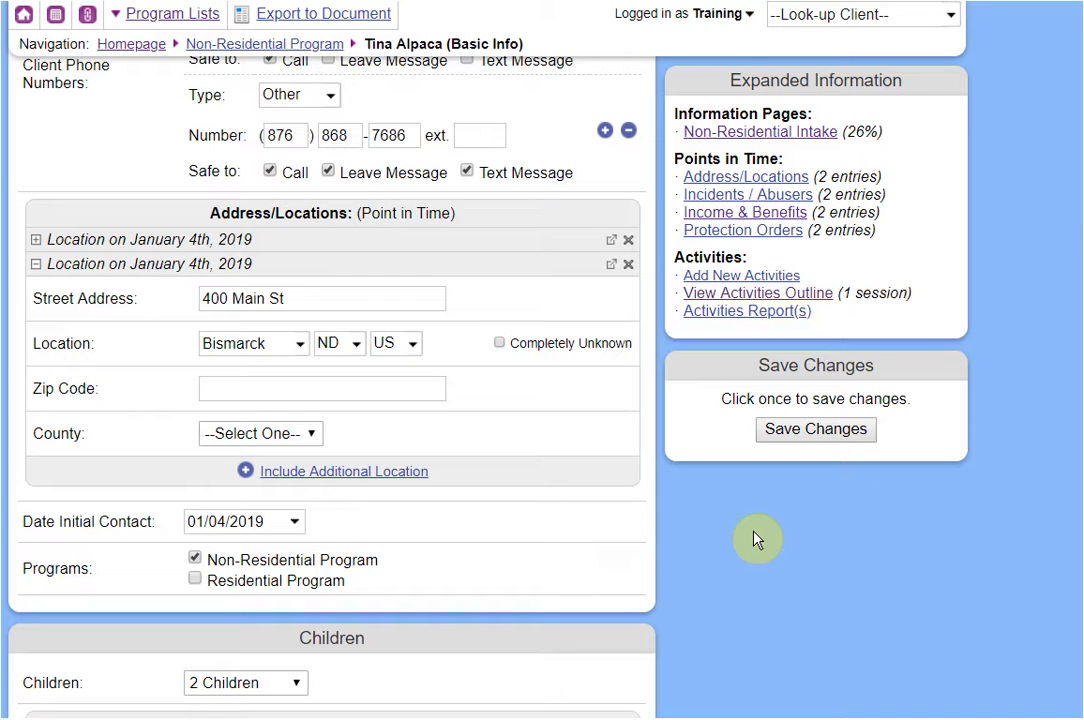
scroll(300, 610, down, 2)
scroll(300, 600, down, 3)
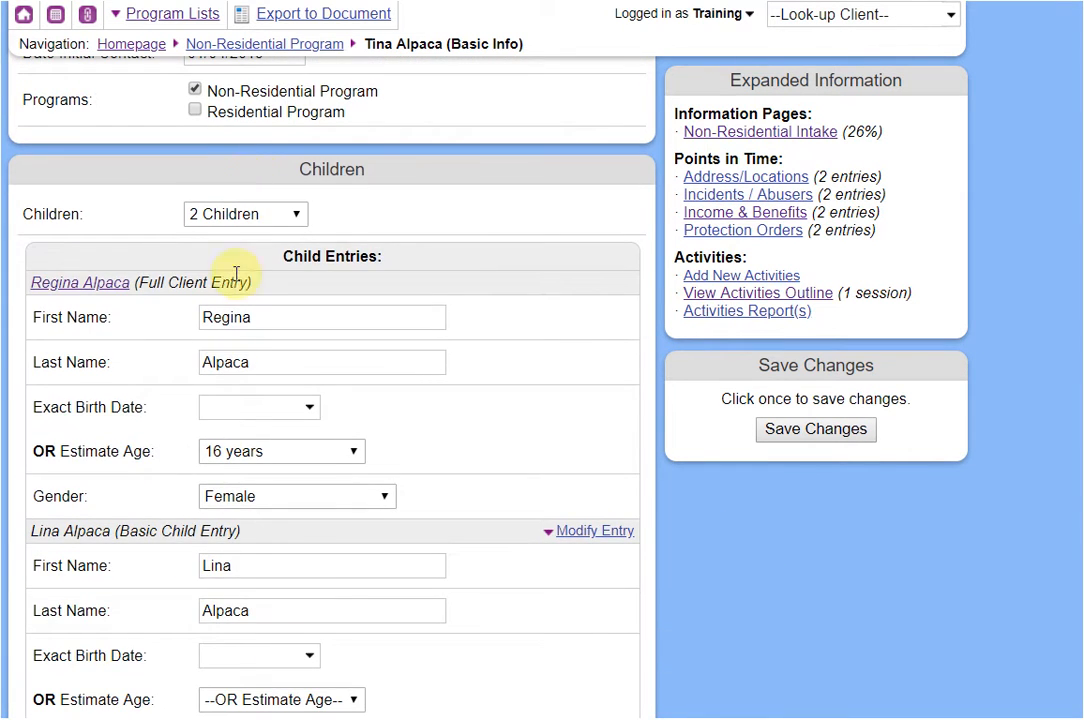
Tick Residential Program alongside the client's existing programs and save her record.
click(232, 118)
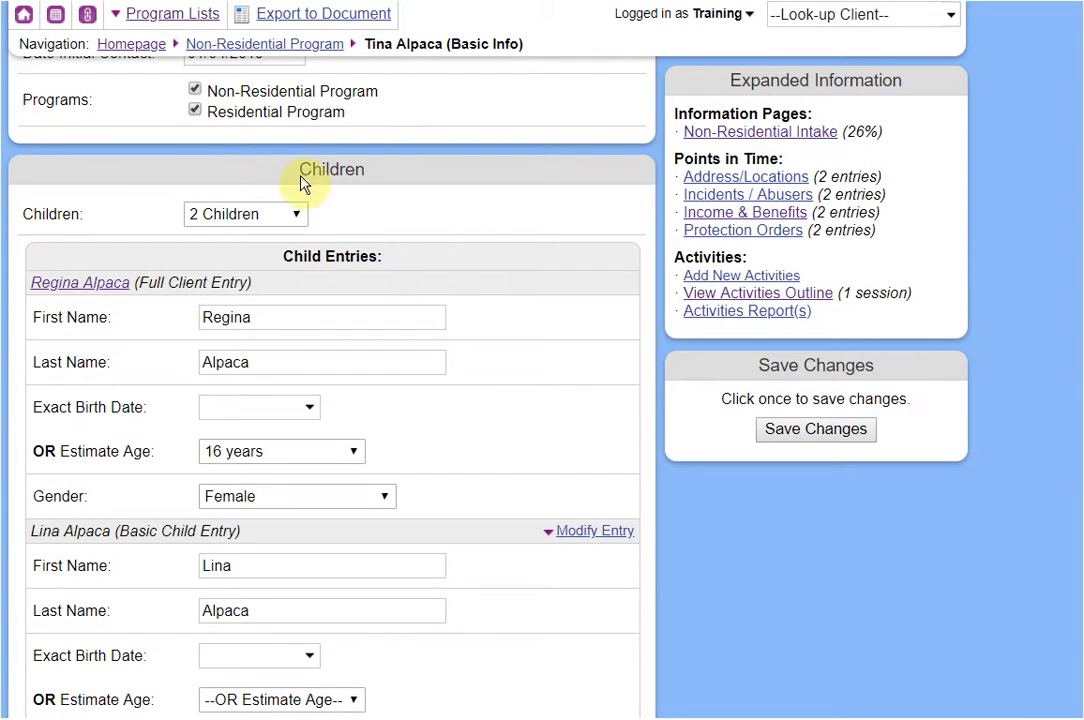
click(784, 431)
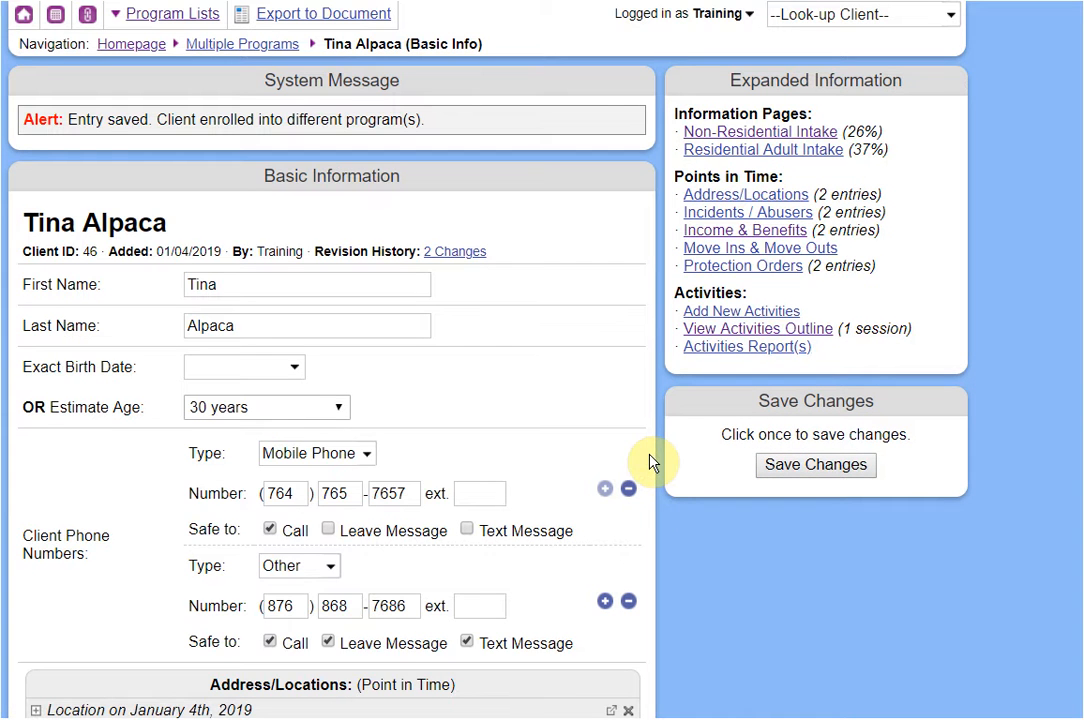
scroll(648, 460, down, 11)
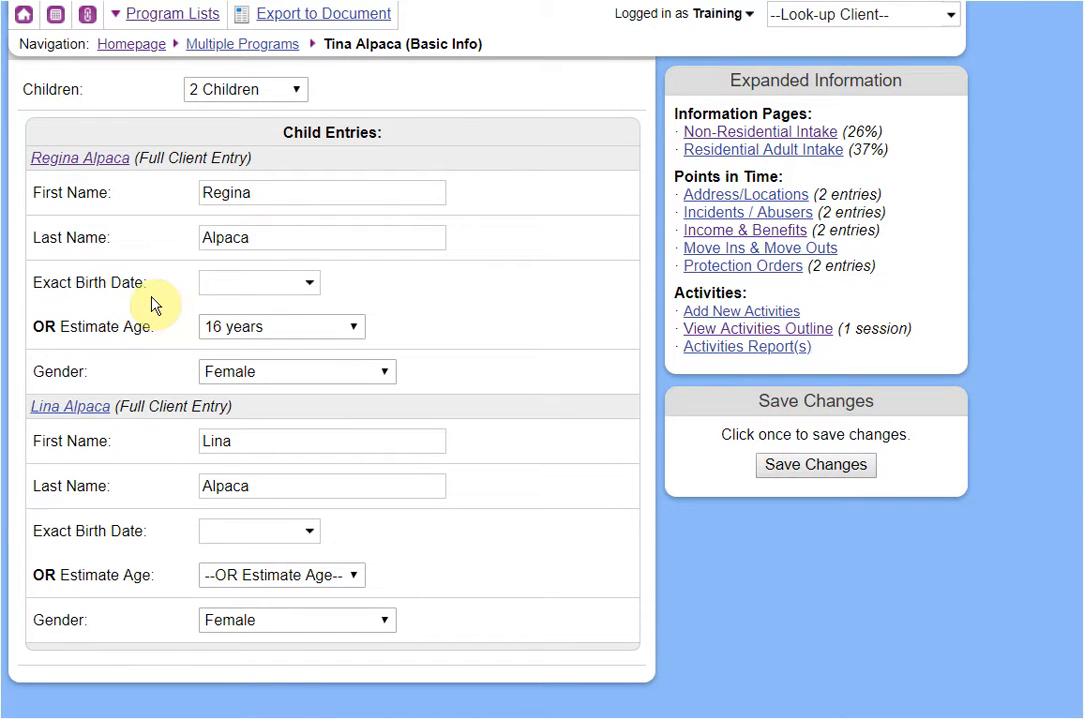
scroll(117, 283, up, 10)
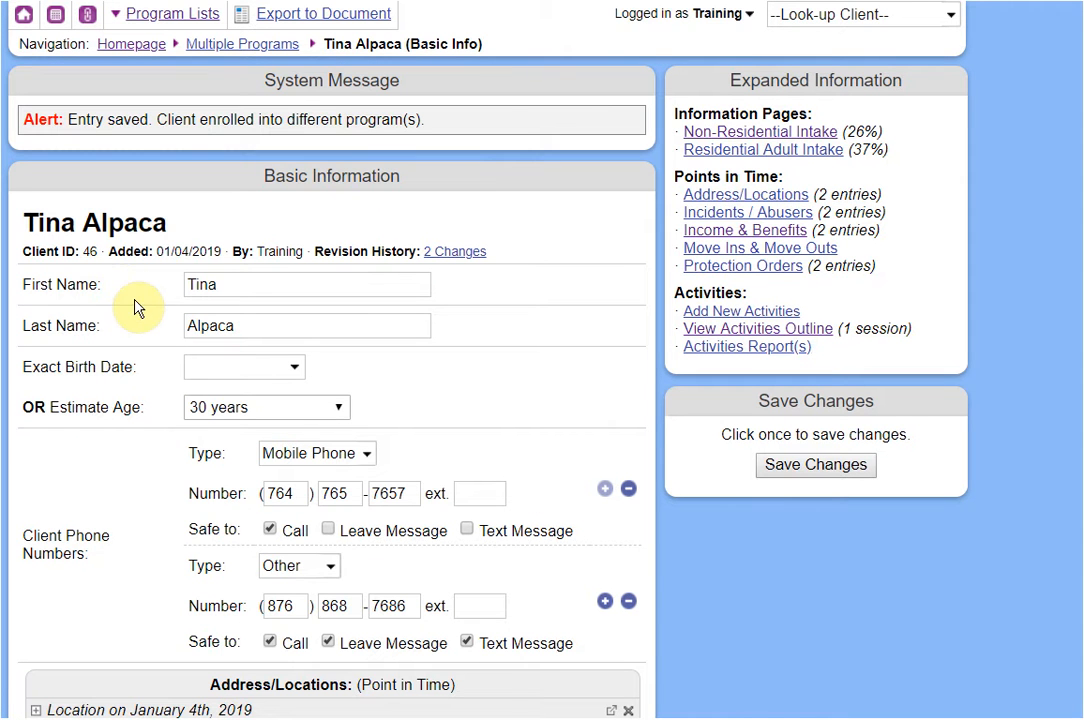
Open the Residential Program resident list from Program Lists, then reload it.
click(168, 14)
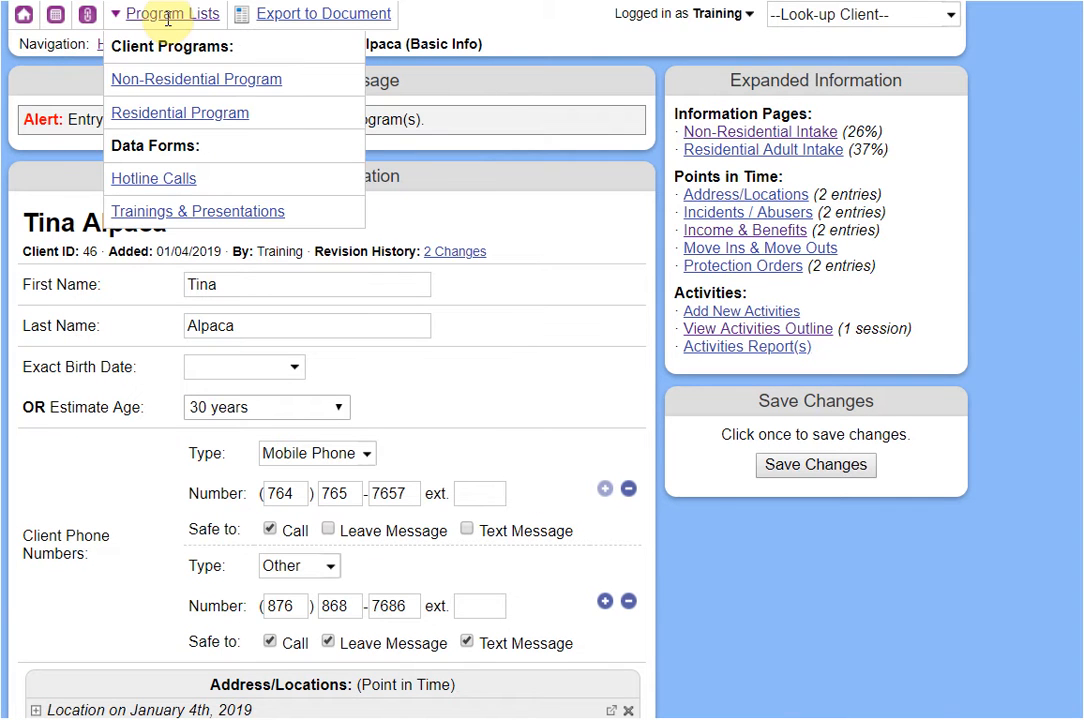
click(168, 119)
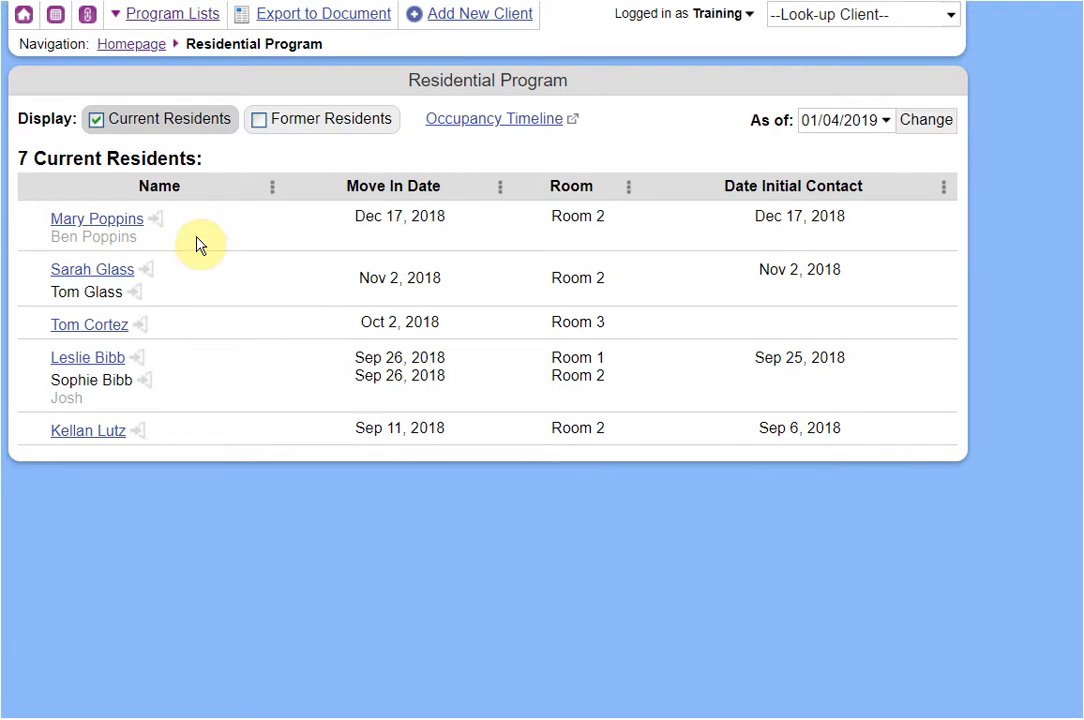
click(165, 13)
click(162, 119)
Open the first resident's Residential Adult Intake and keep Room 2 (5 Occupants) as the move-in room.
click(82, 222)
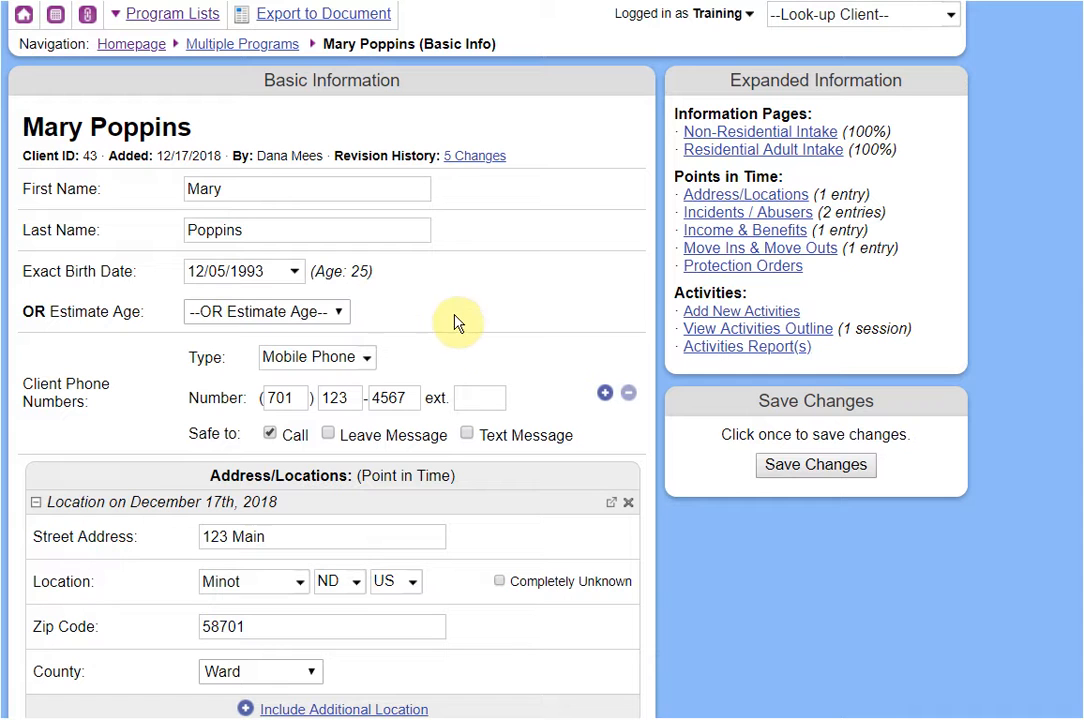
click(747, 152)
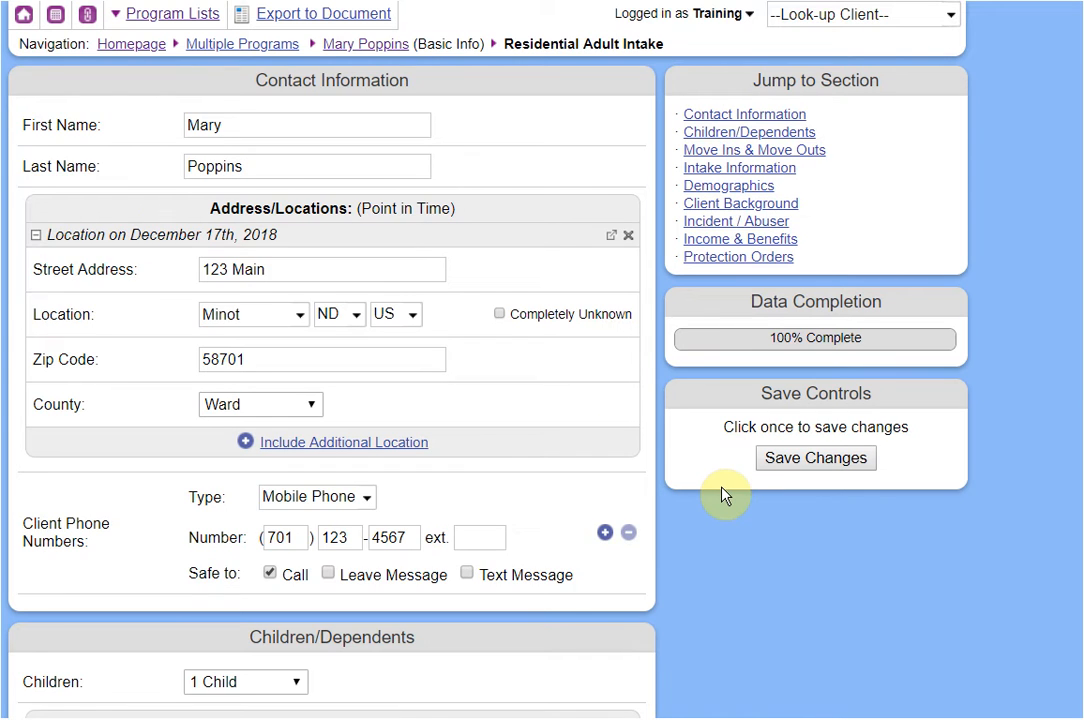
scroll(724, 495, down, 9)
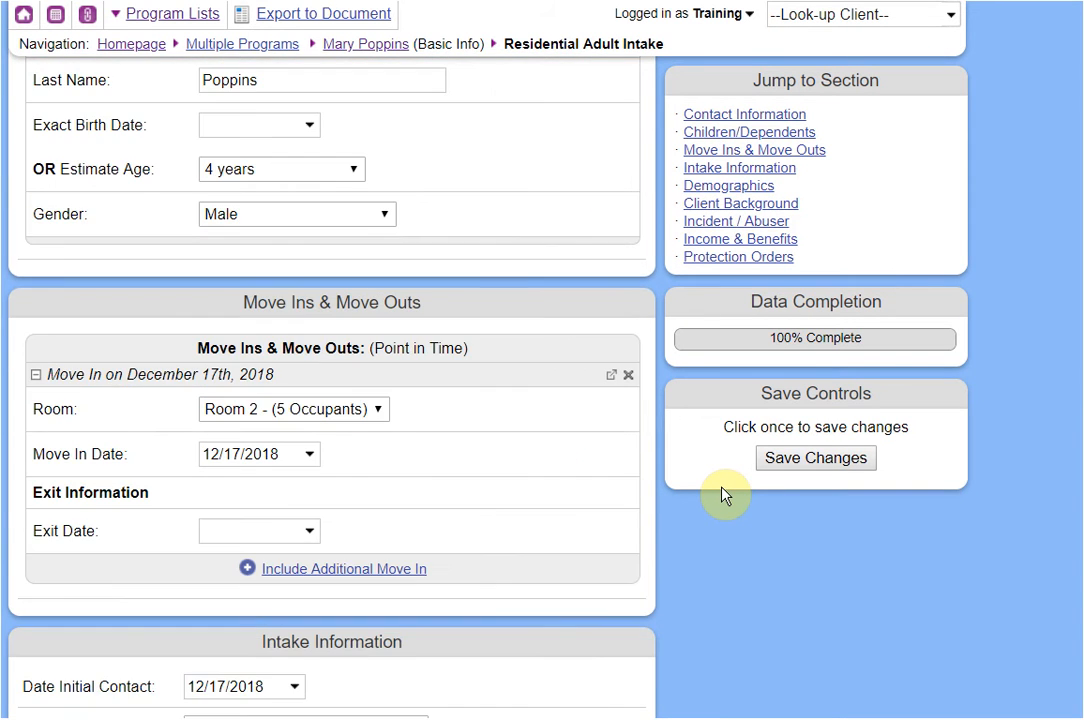
scroll(724, 495, down, 2)
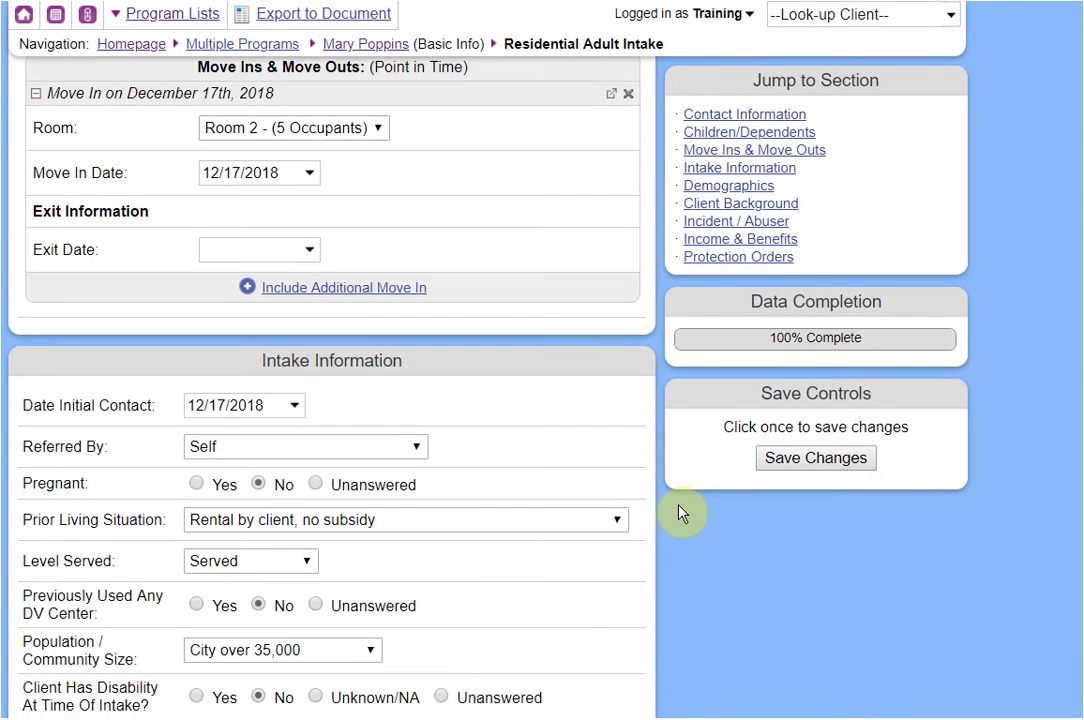
scroll(665, 527, up, 2)
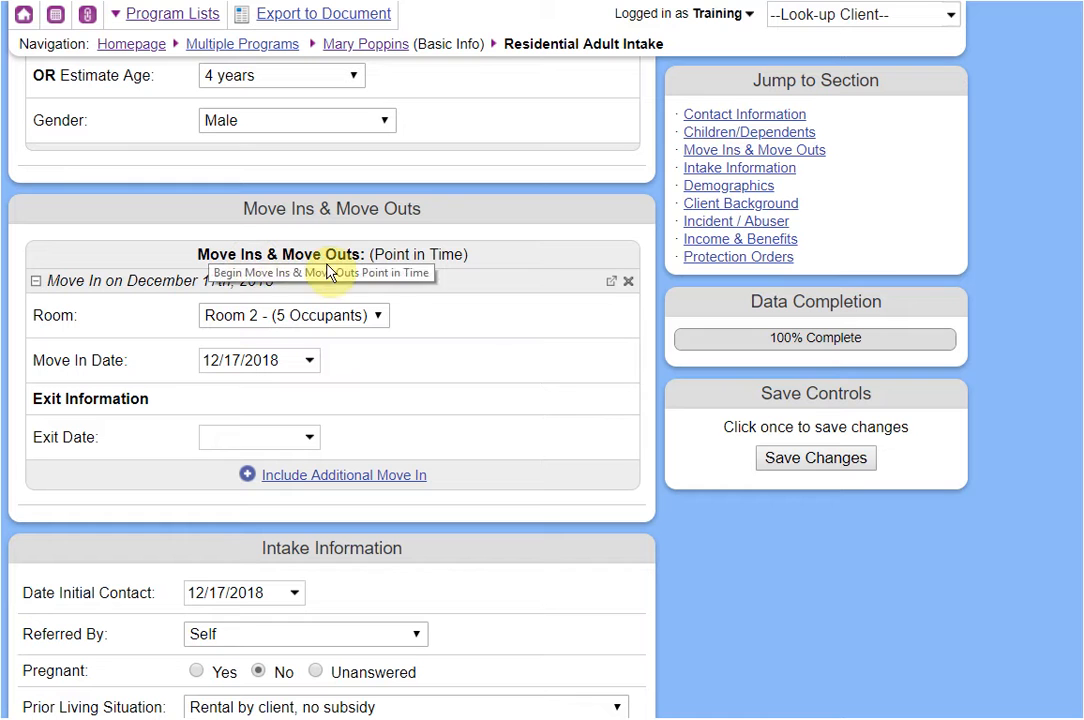
click(248, 325)
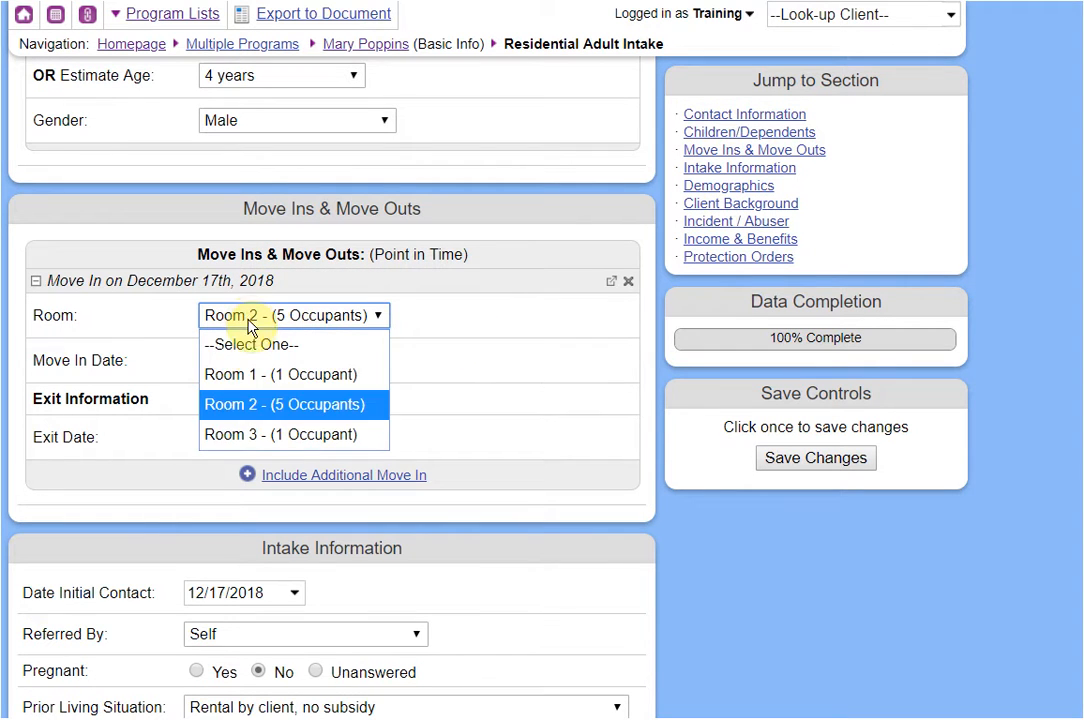
click(248, 418)
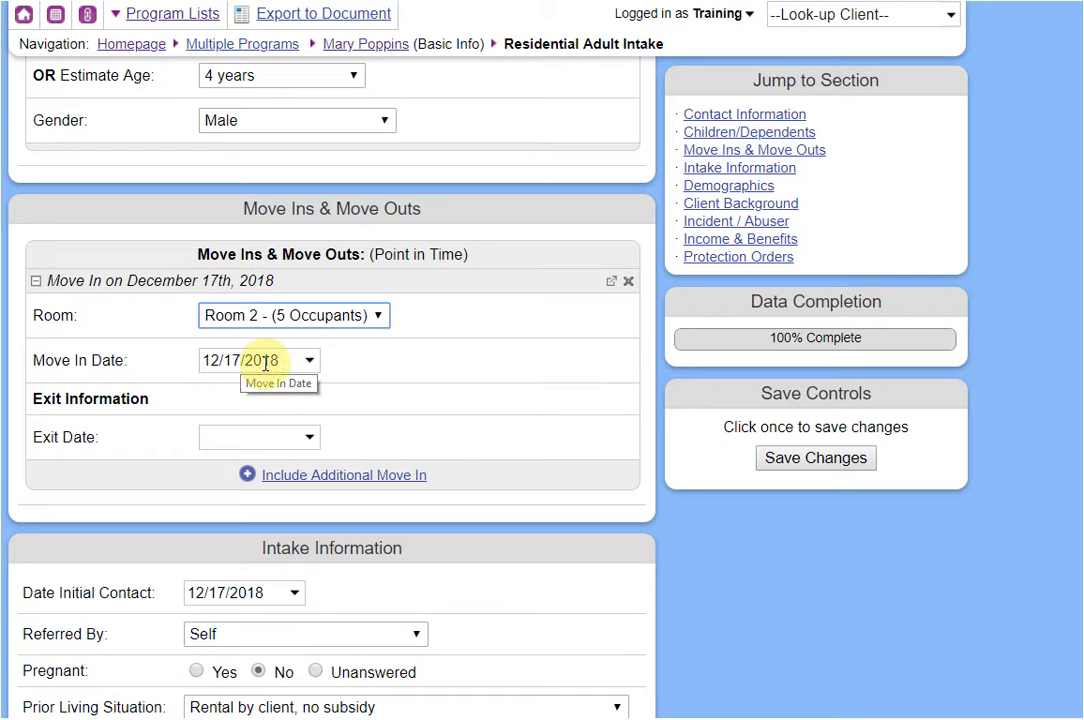
Set exit 01/04/2019, reason Obtained Public Housing, destination rental with VASH subsidy, disability No.
click(283, 436)
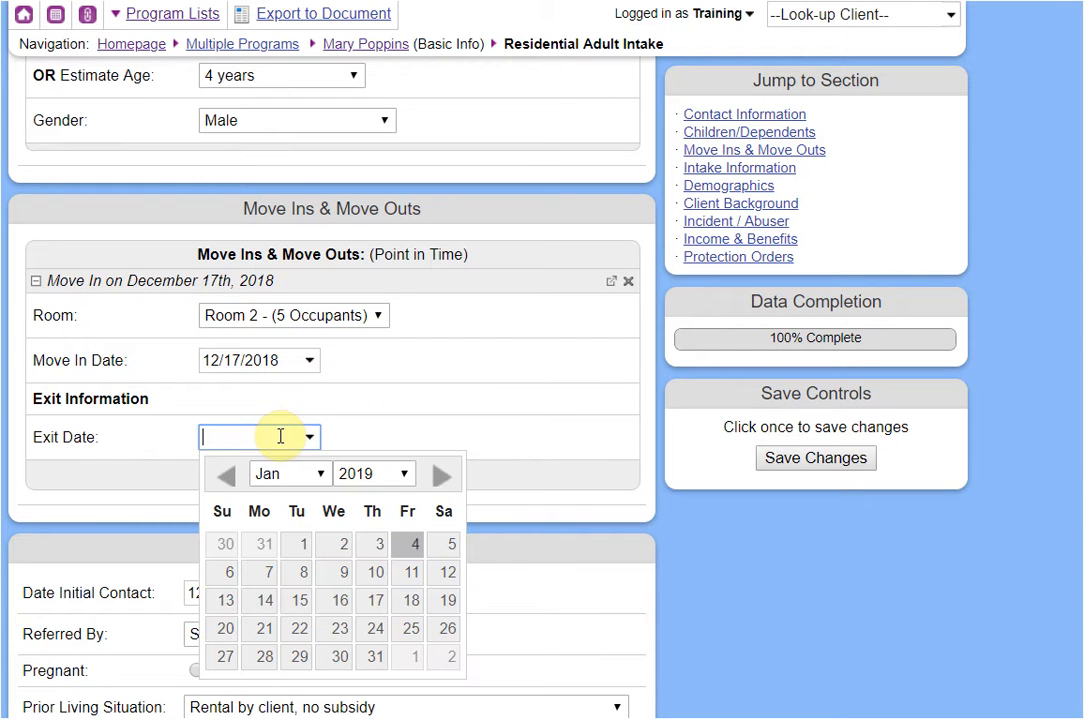
click(411, 544)
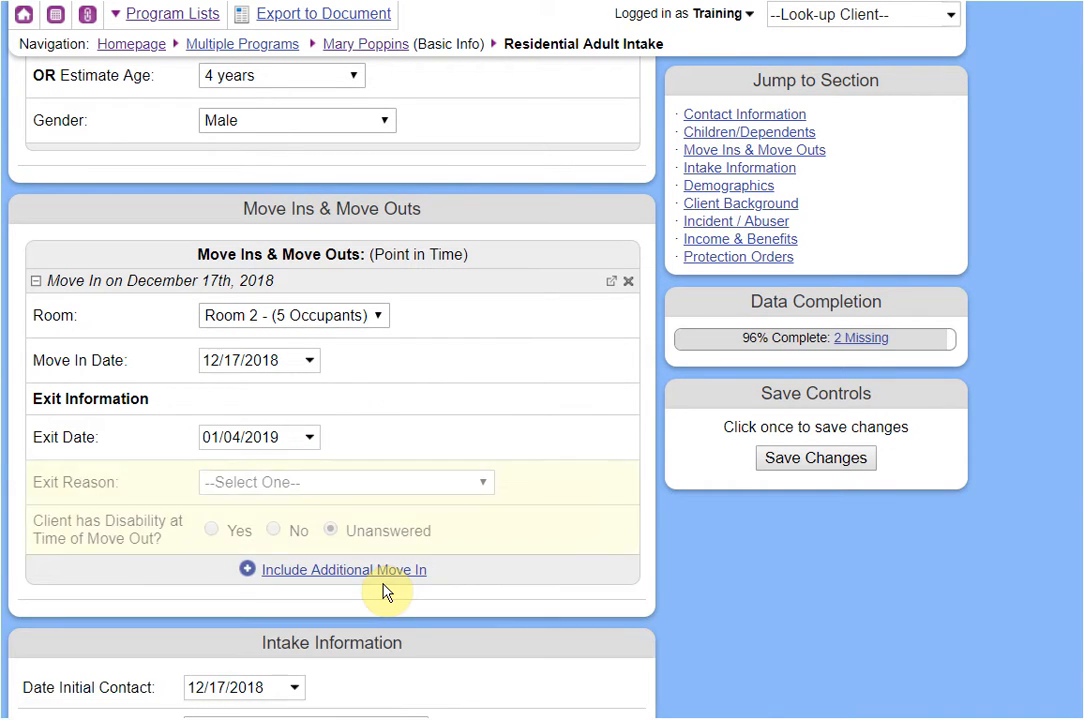
click(302, 487)
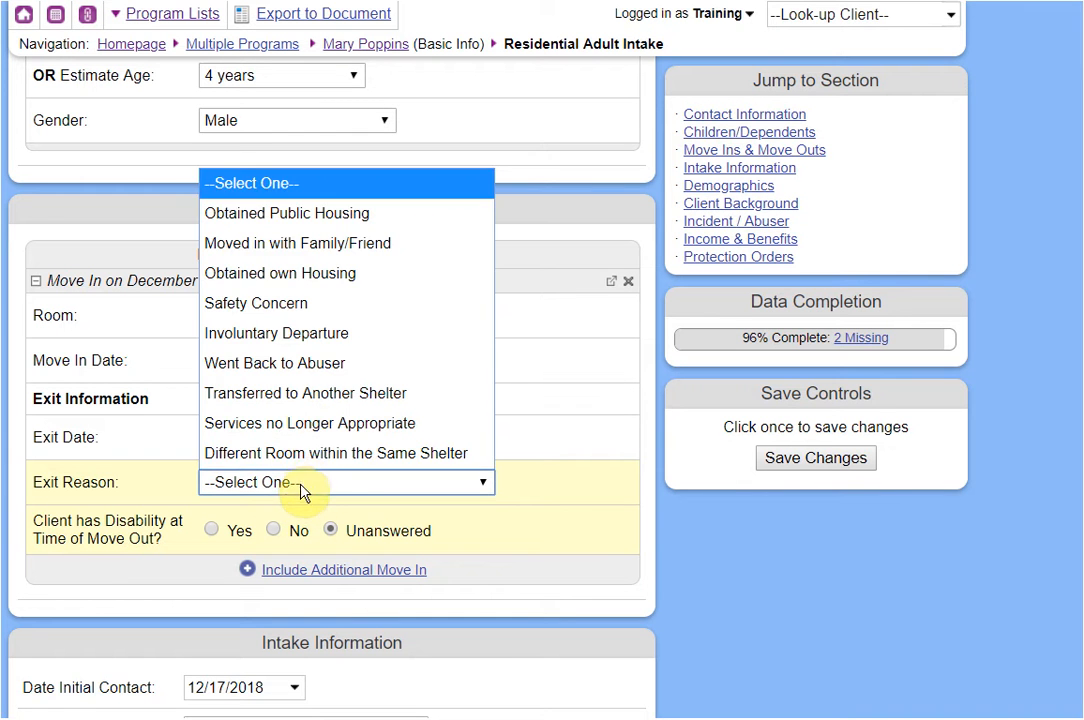
click(315, 213)
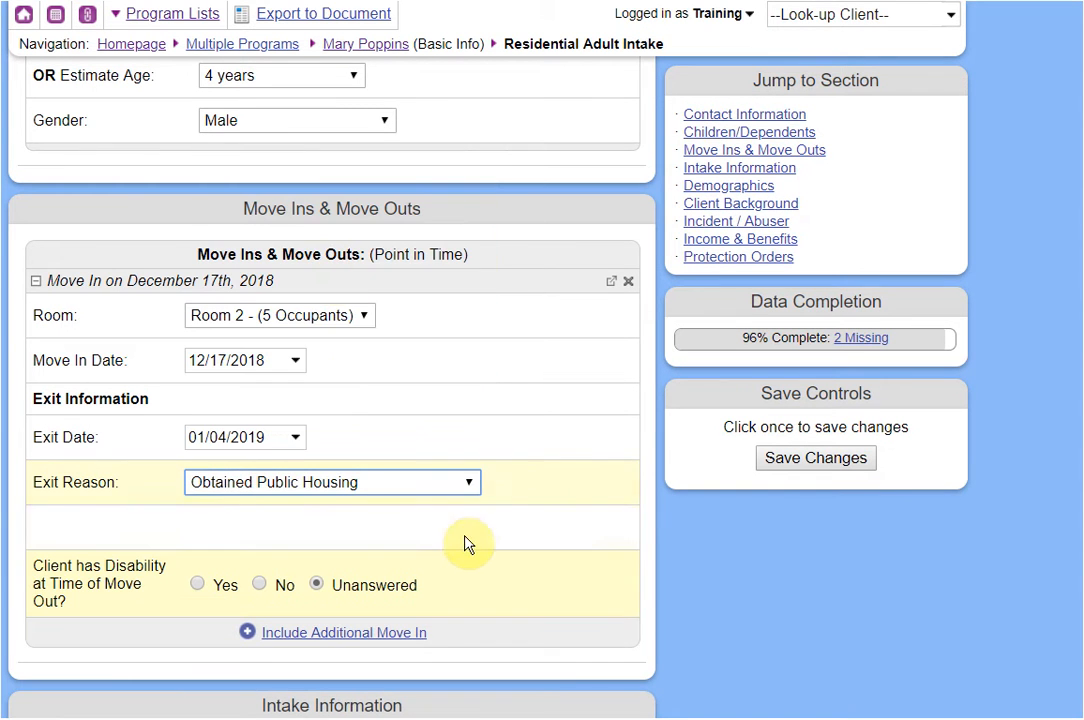
click(331, 532)
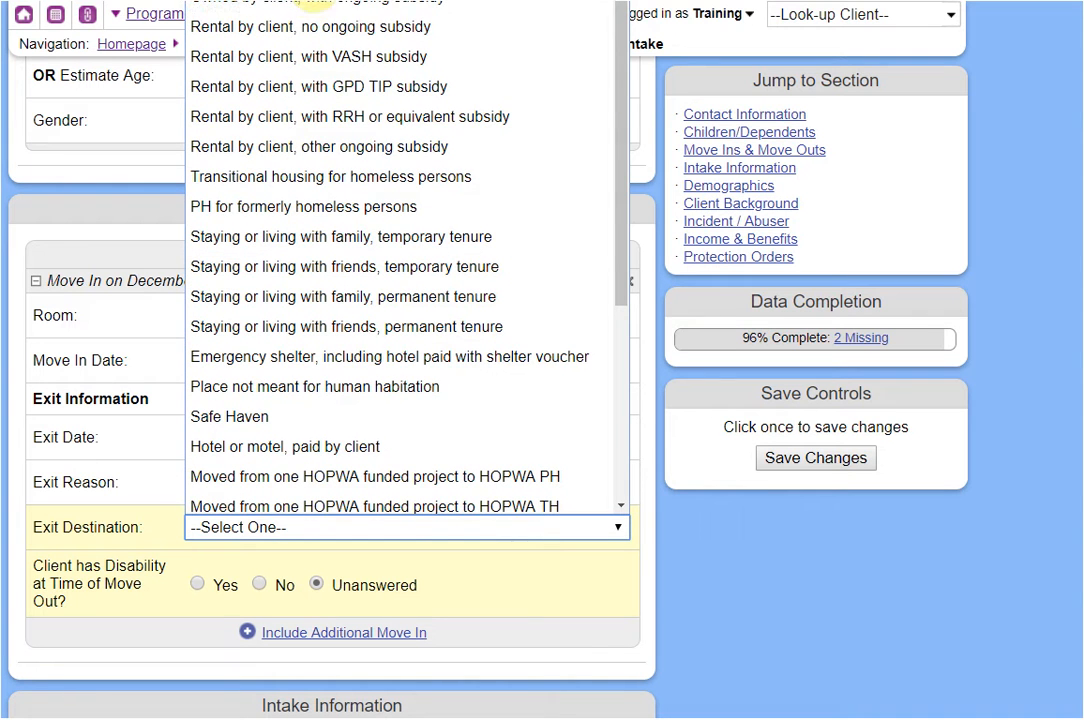
click(313, 33)
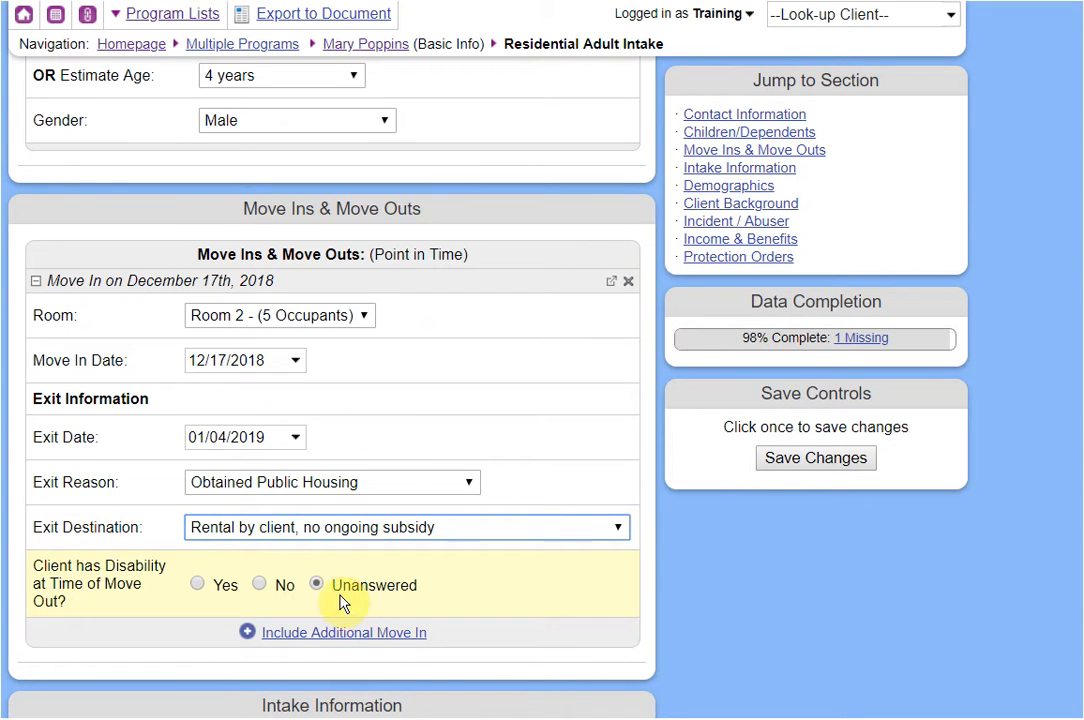
click(320, 528)
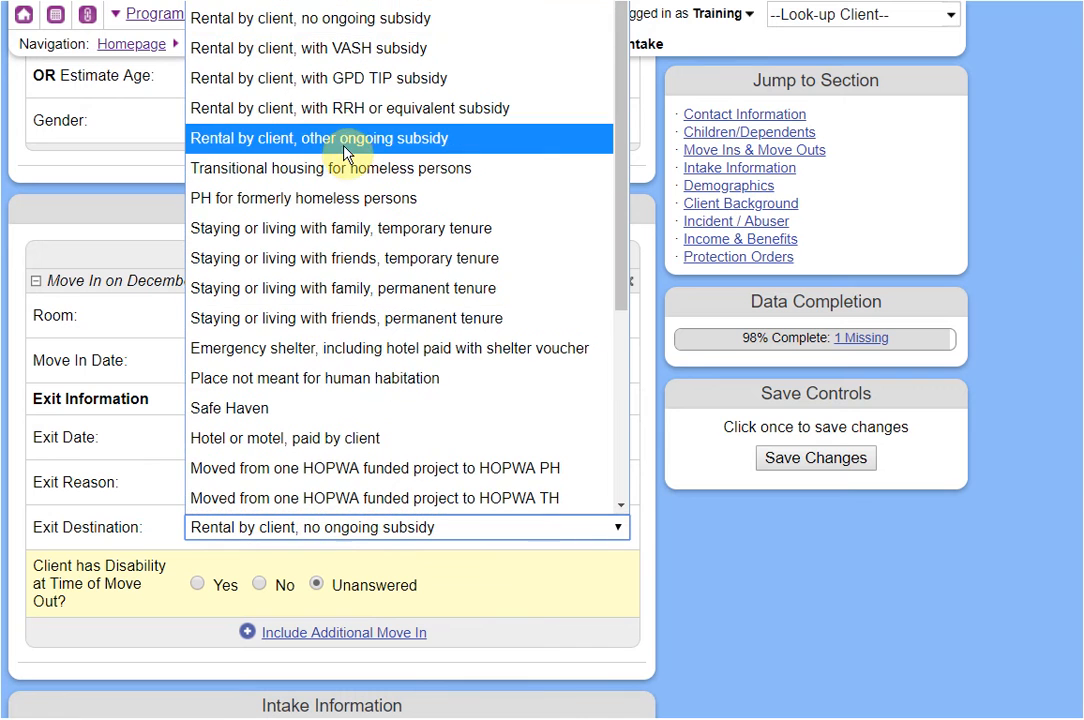
click(355, 48)
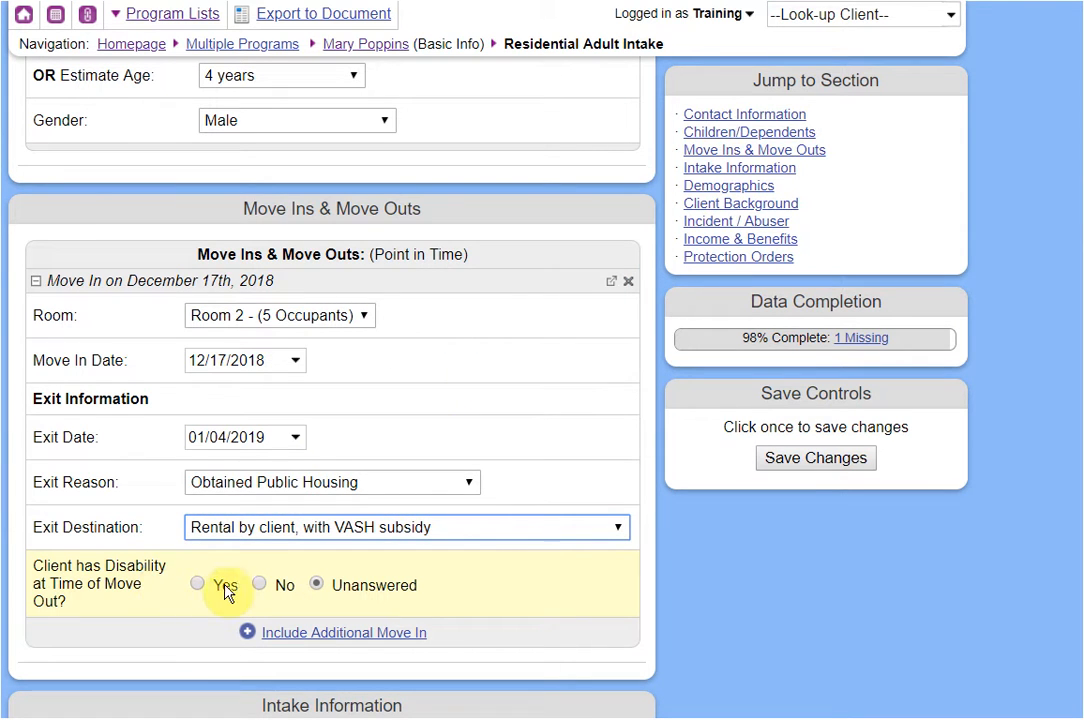
click(258, 585)
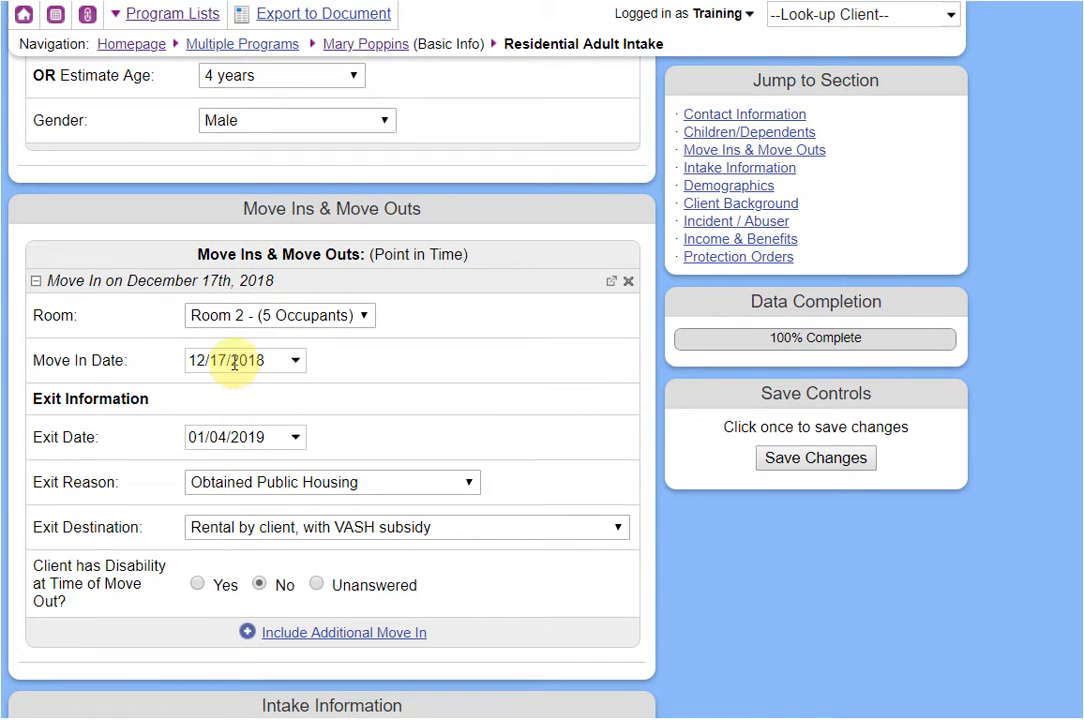
scroll(467, 515, down, 1)
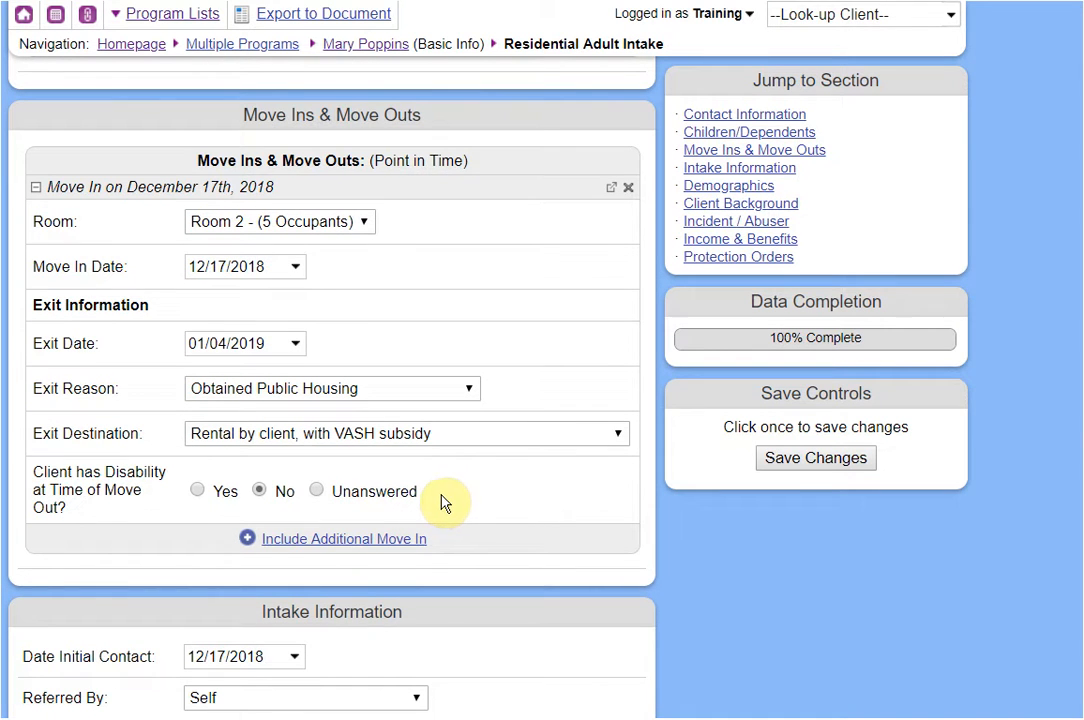
Go back to the Residential Program list via the breadcrumb, leaving the intake unsaved.
click(272, 48)
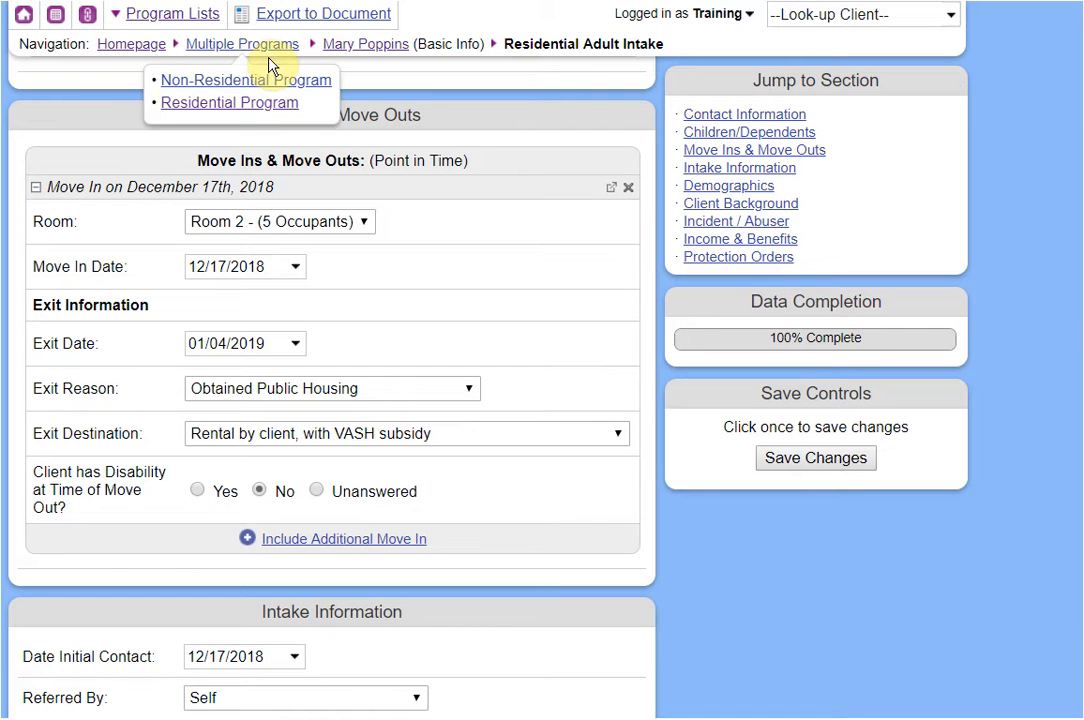
click(246, 104)
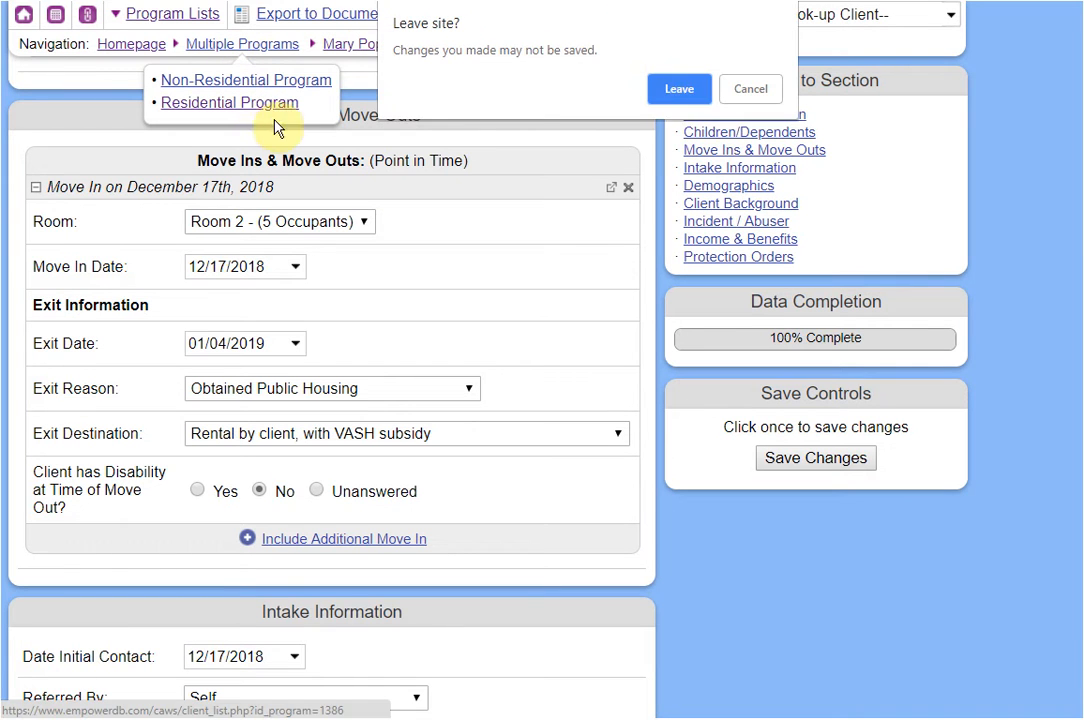
click(680, 90)
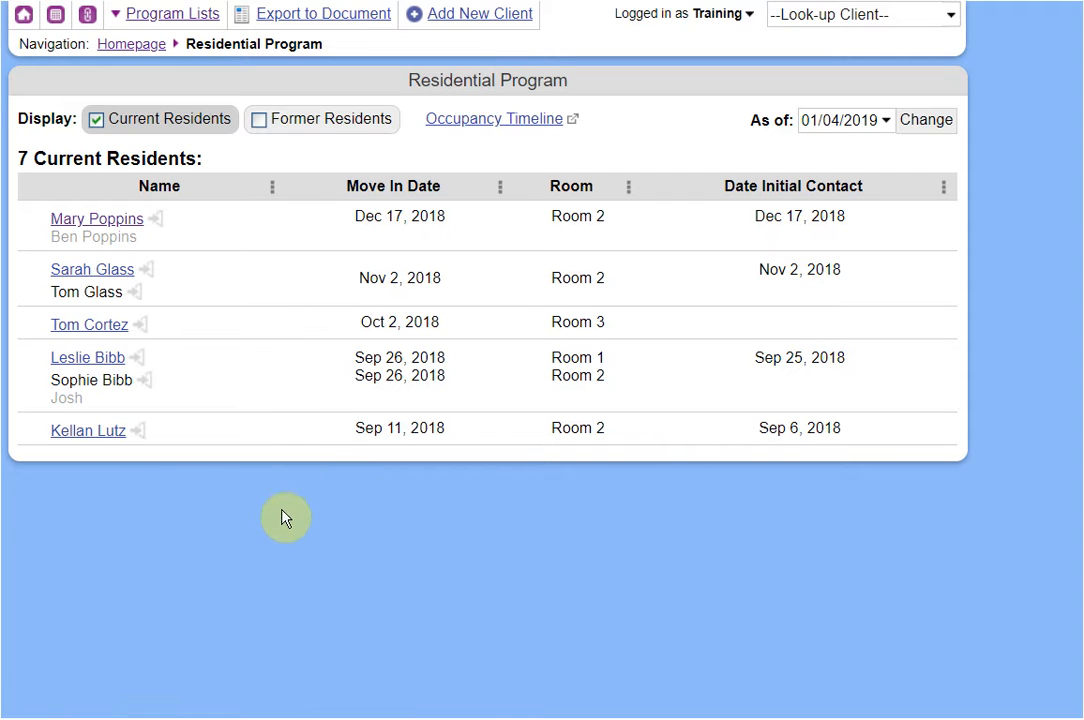
Copy the parent's Room 2 move-in to the child's intake, change the date to 12/18/2018, and save.
click(113, 241)
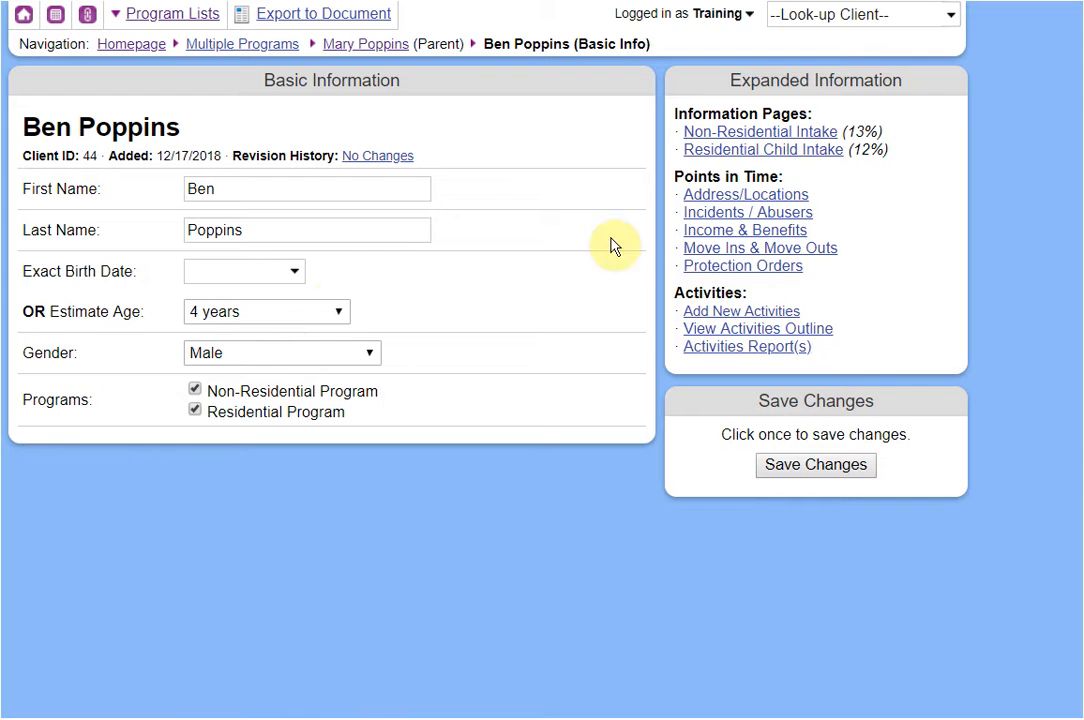
click(695, 152)
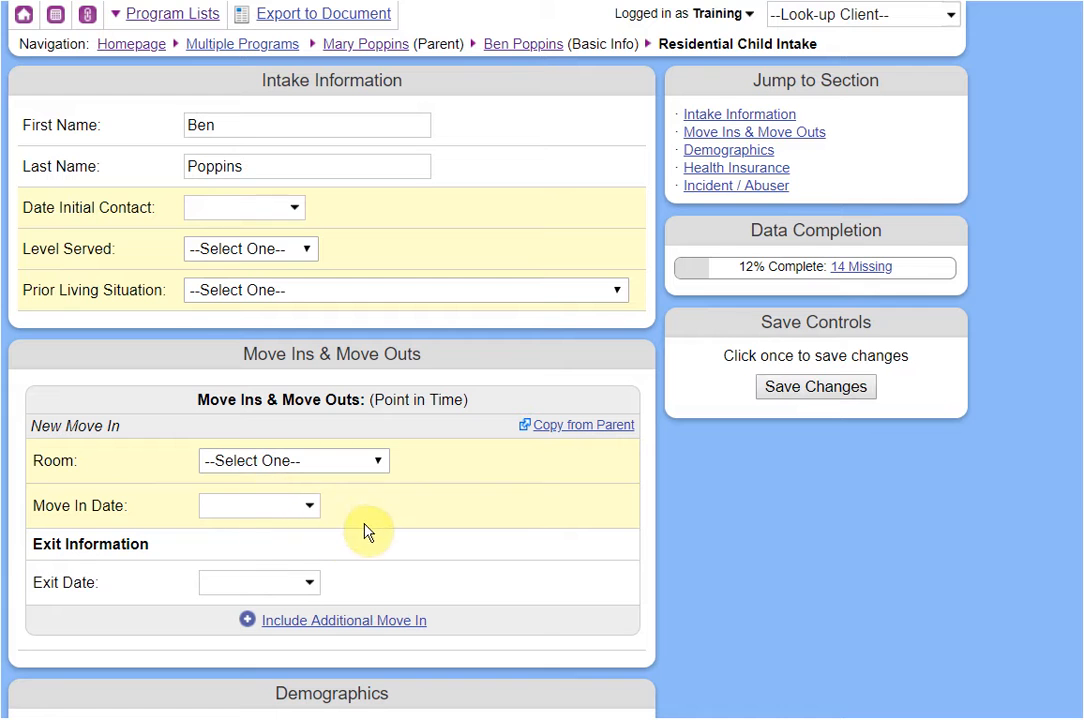
scroll(370, 520, down, 1)
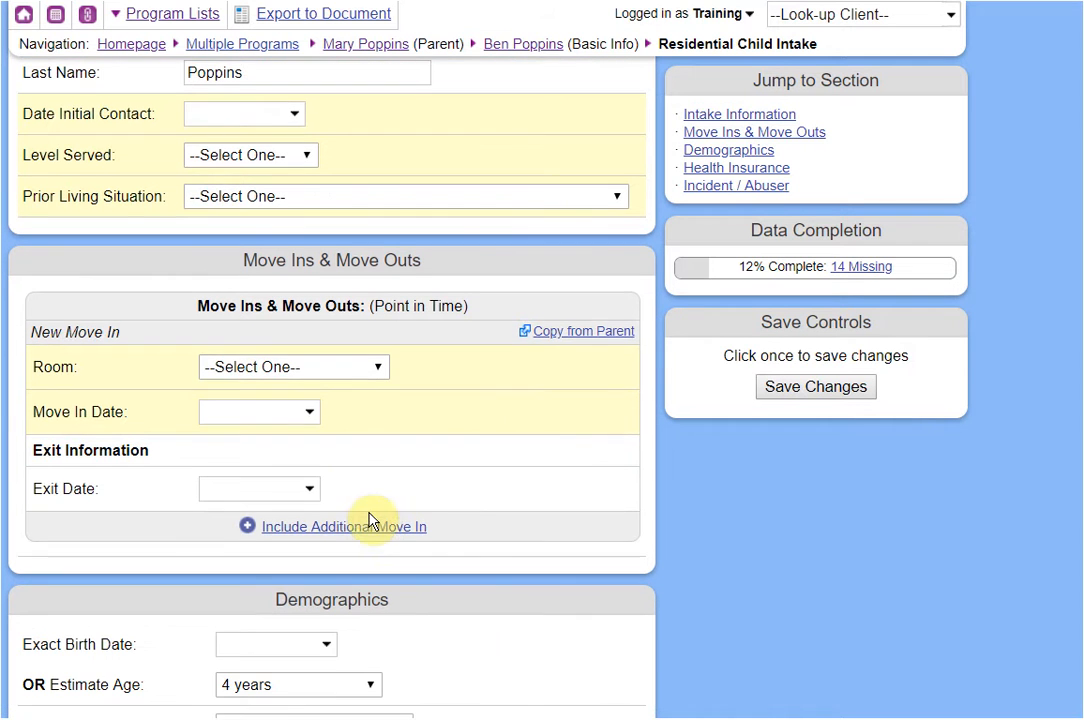
click(556, 337)
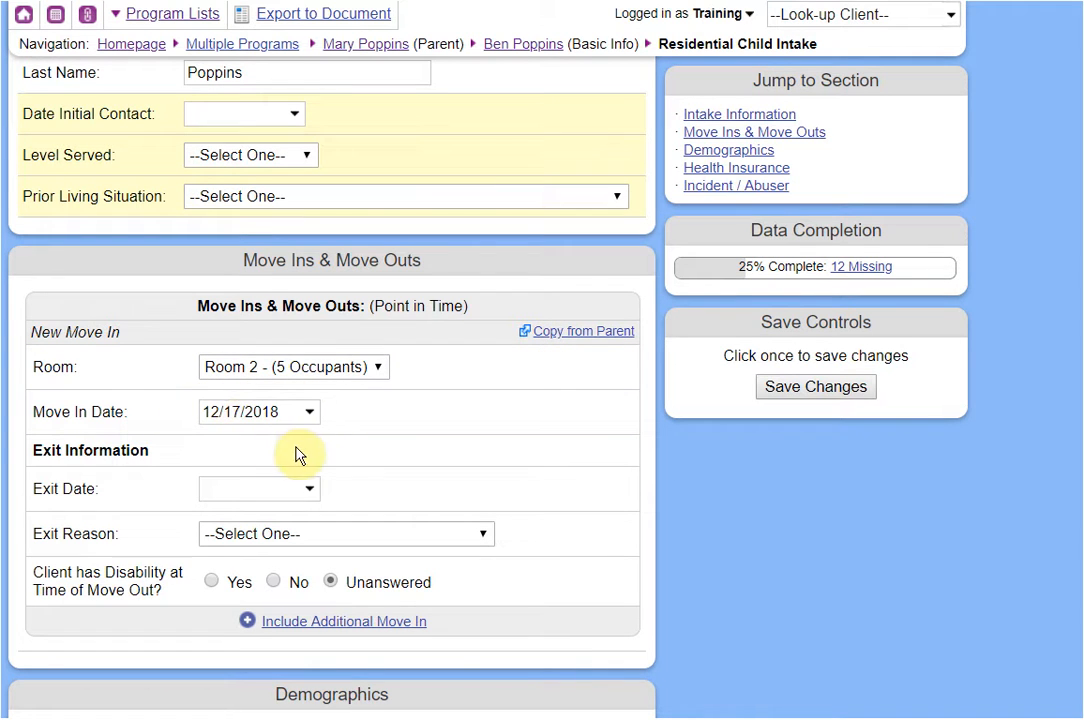
click(293, 414)
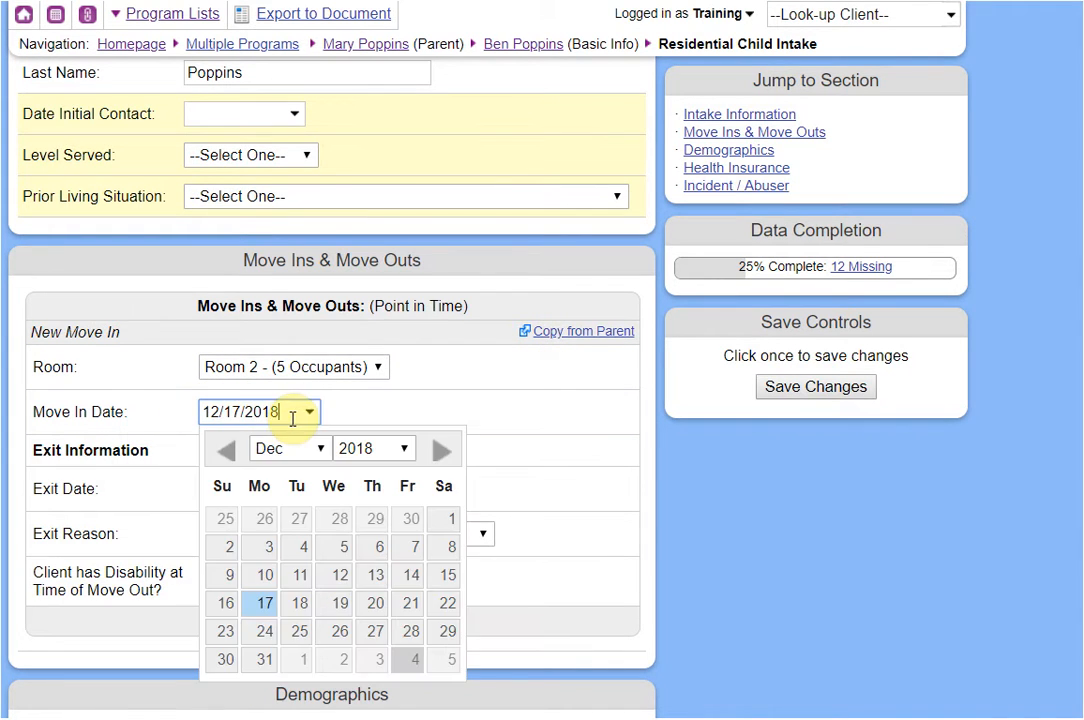
click(300, 604)
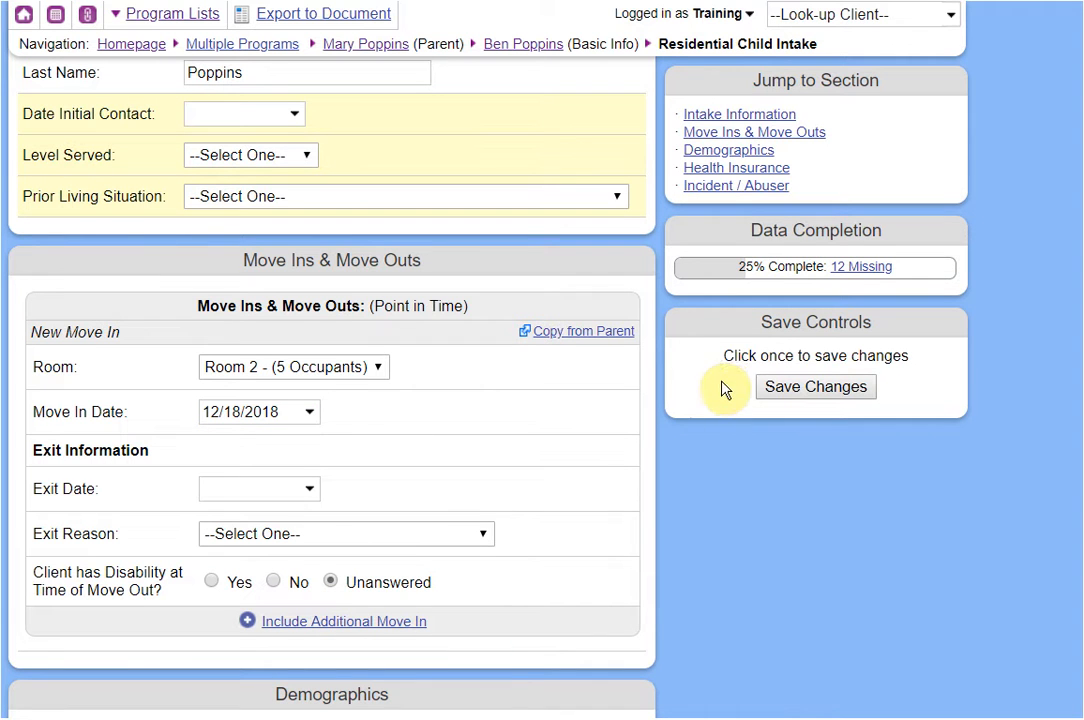
click(786, 390)
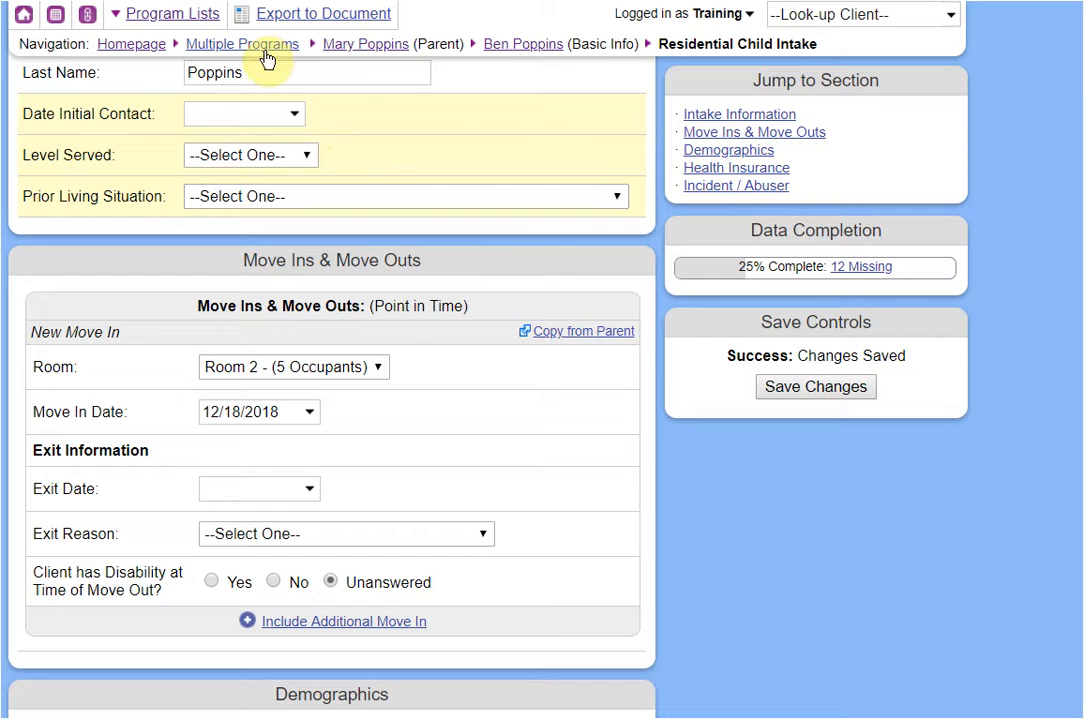
mouse_move(266, 60)
click(235, 105)
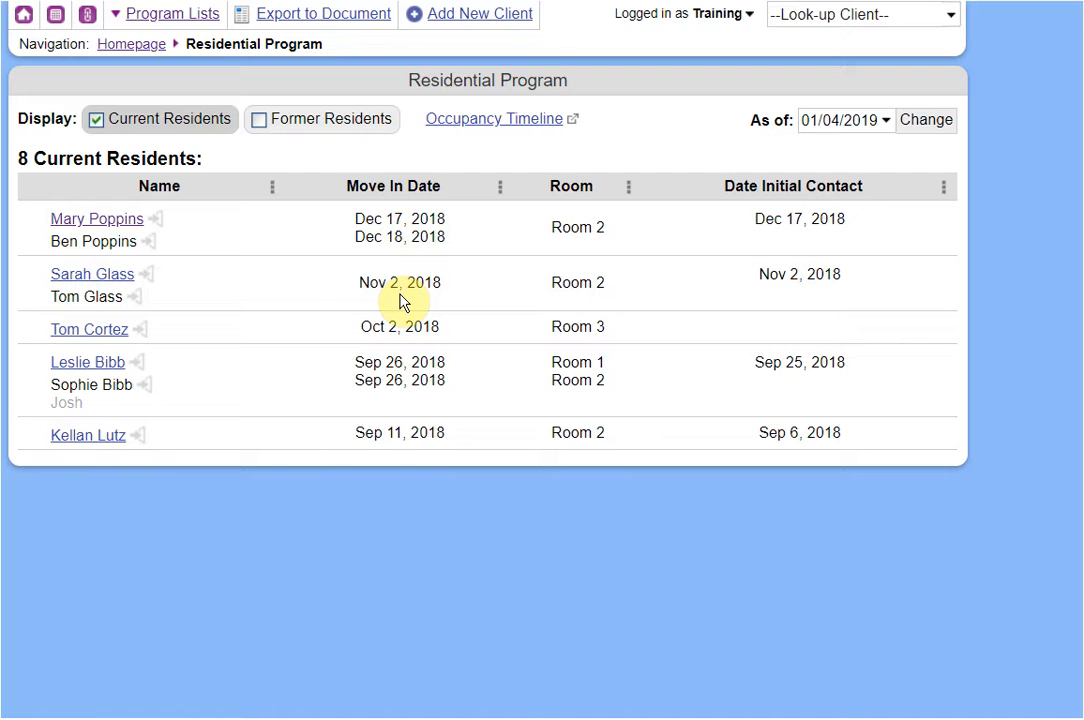
click(156, 220)
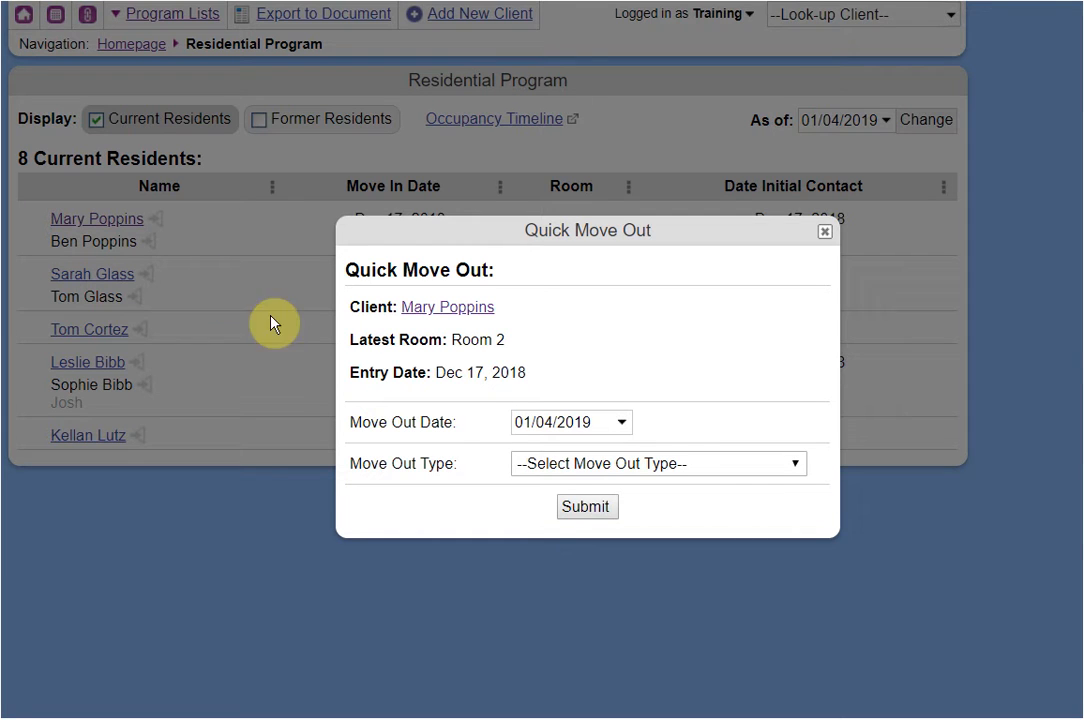
click(533, 464)
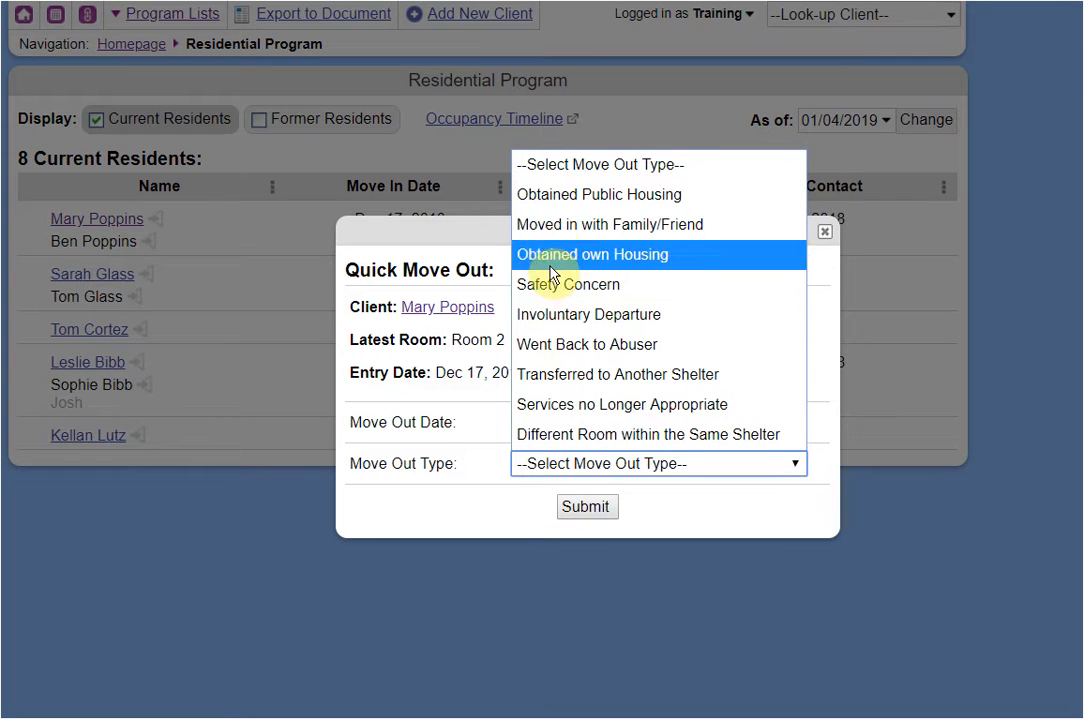
click(552, 194)
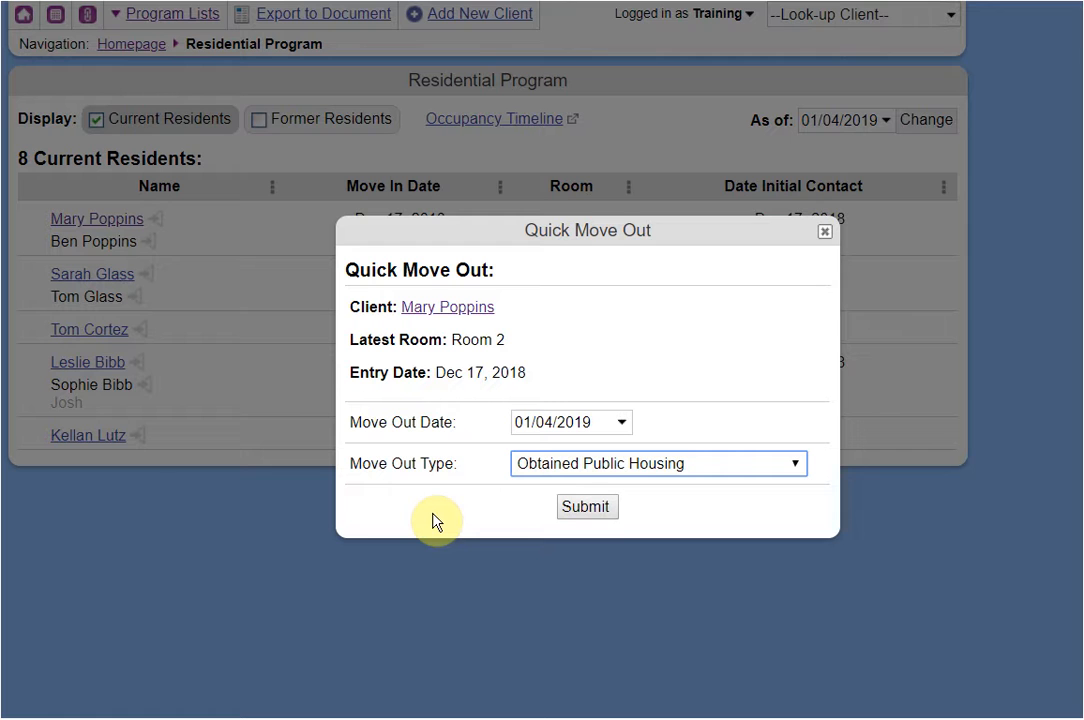
click(826, 235)
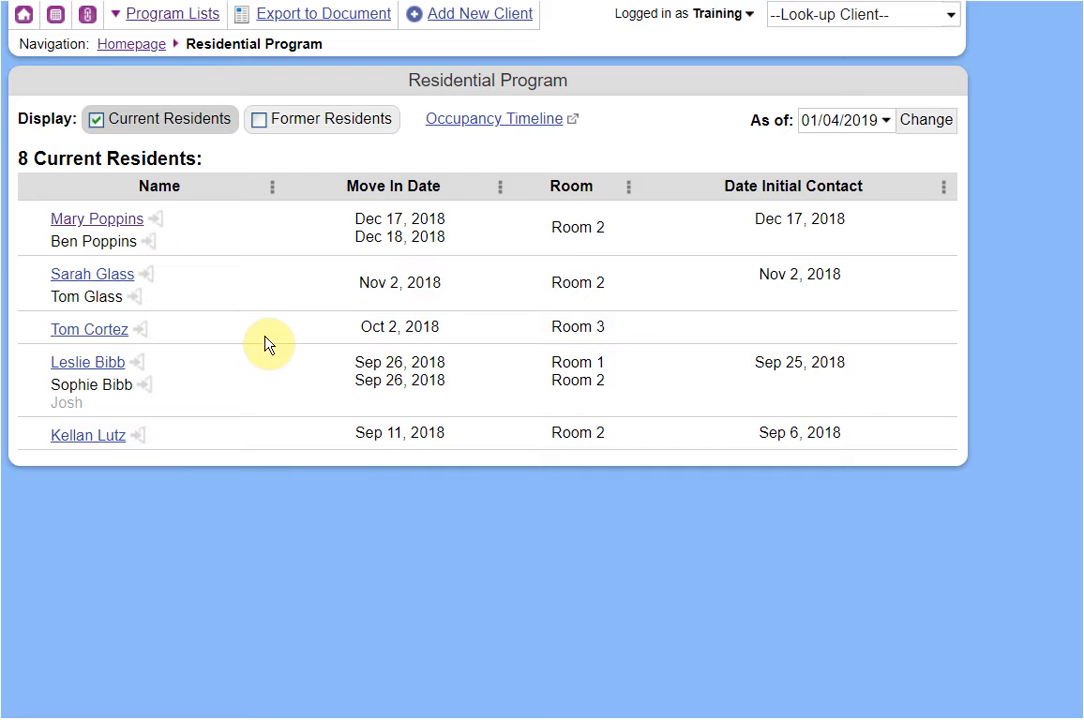
click(494, 128)
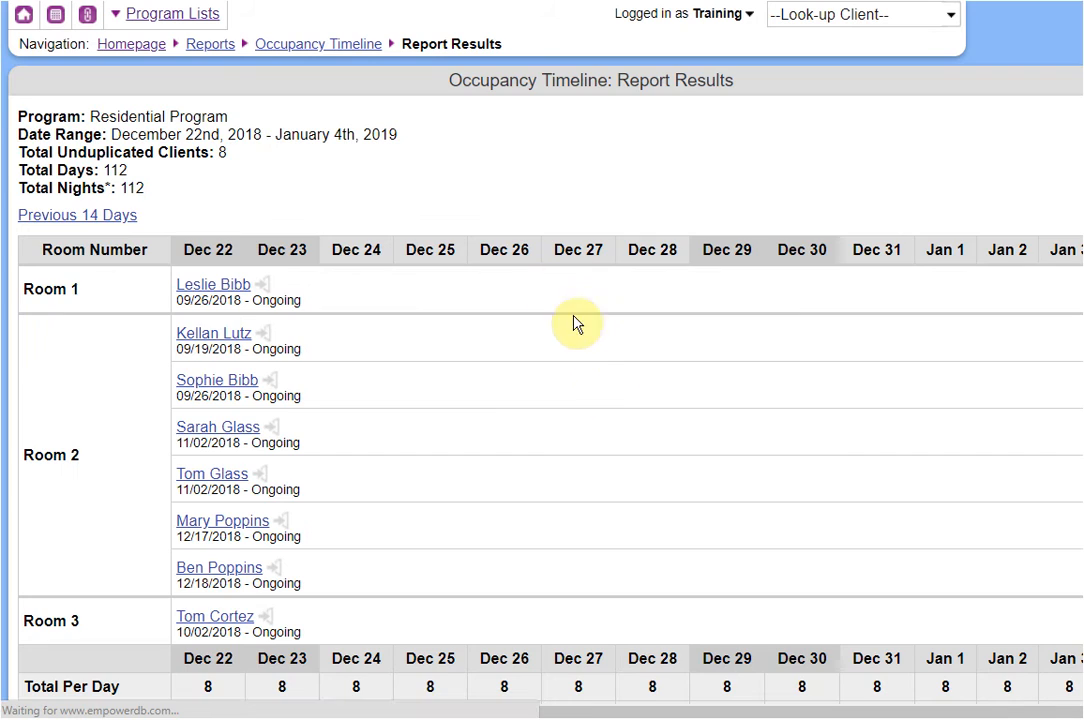
scroll(609, 376, down, 2)
drag(576, 709, 407, 690)
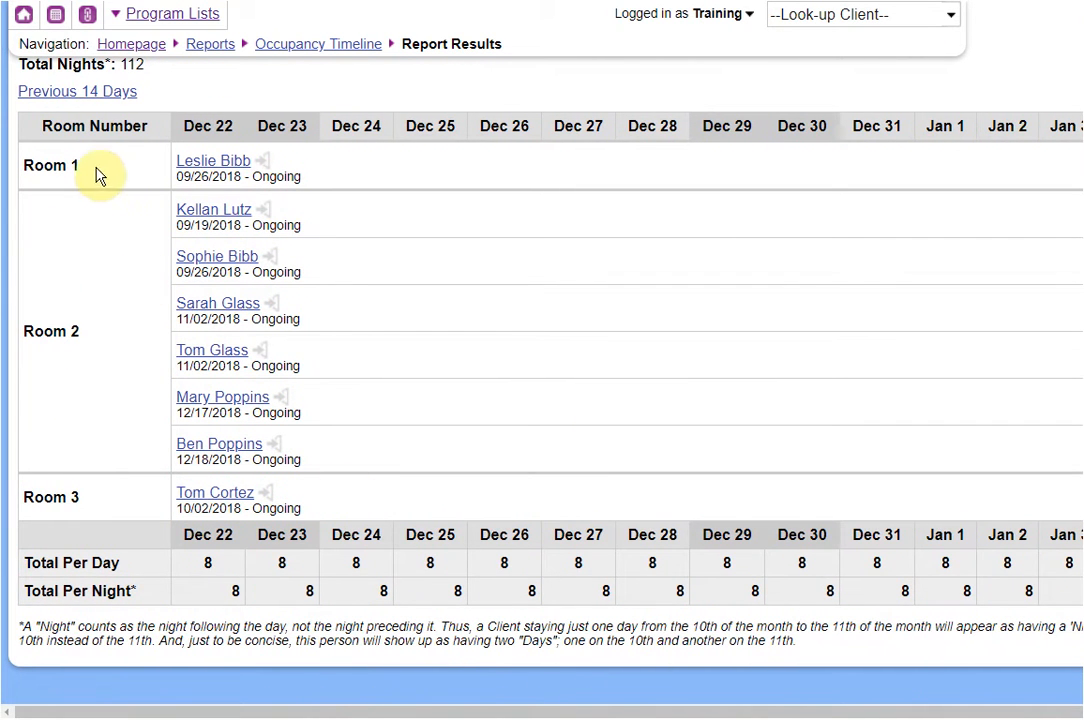
scroll(125, 350, up, 2)
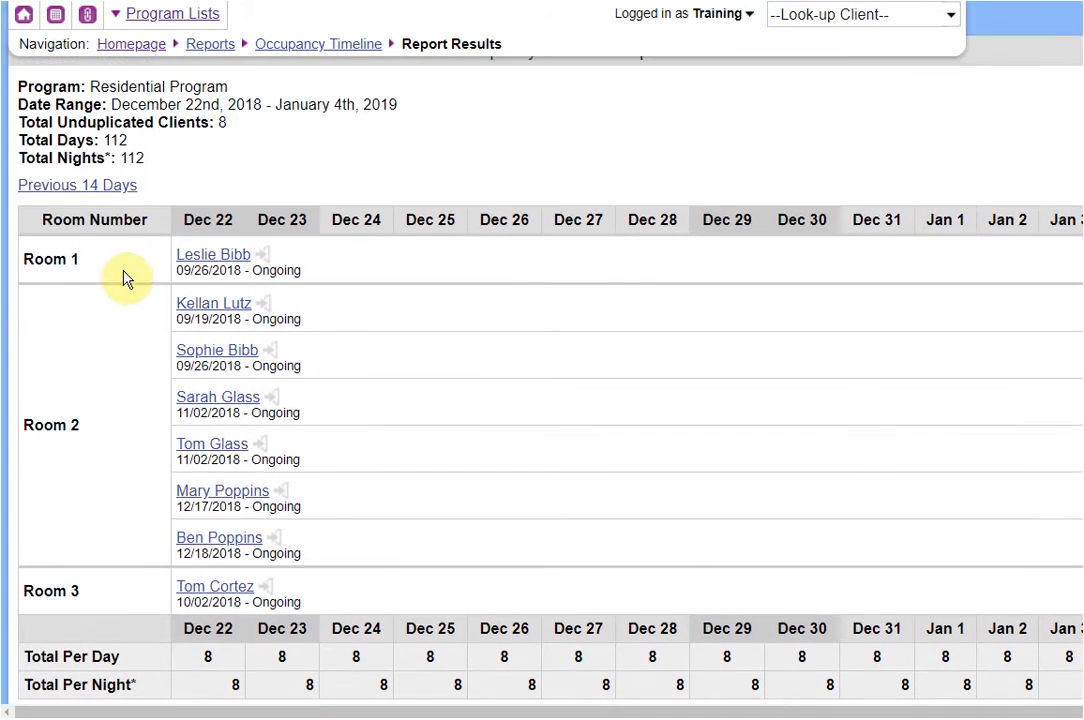
click(108, 194)
scroll(520, 530, down, 1)
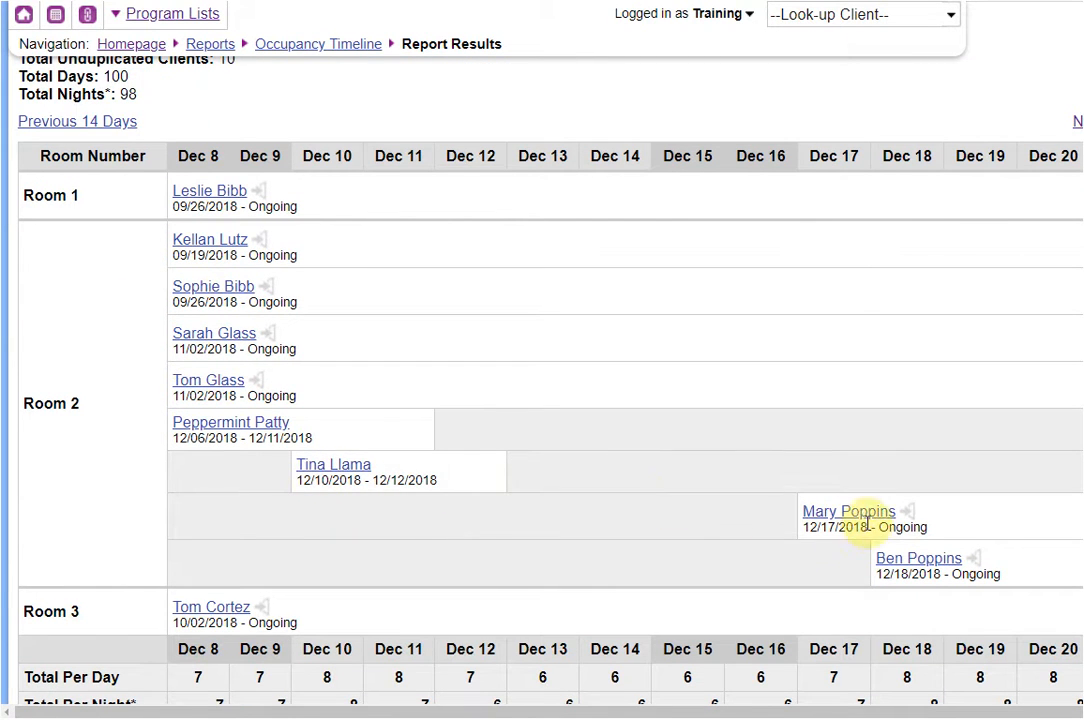
scroll(600, 510, down, 2)
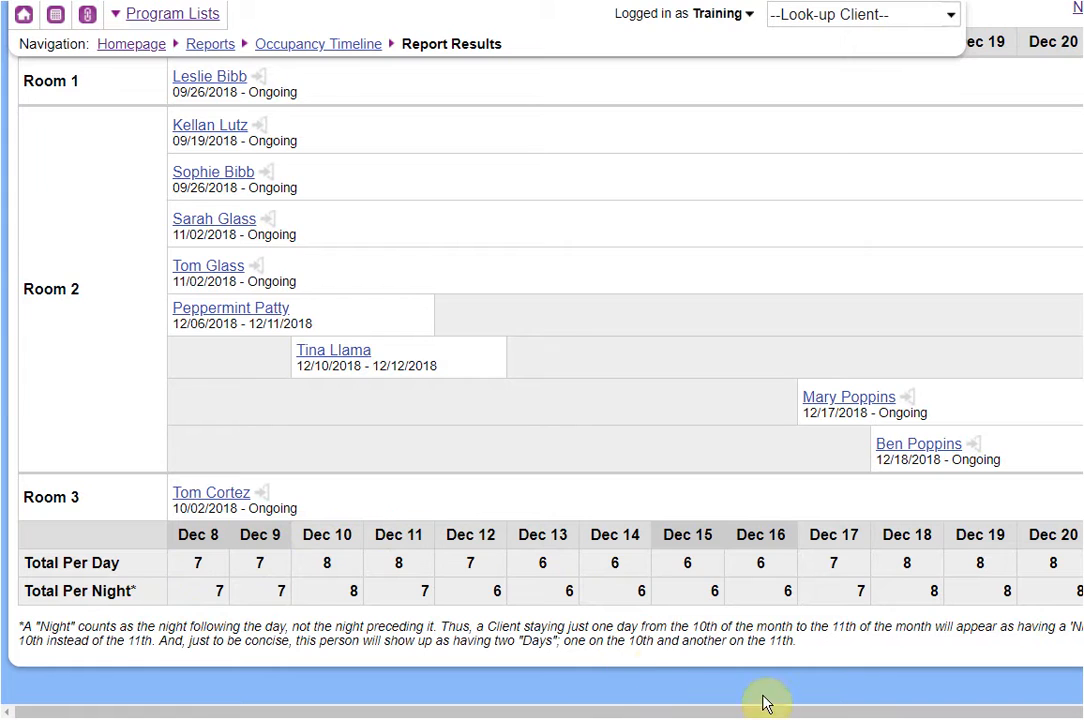
scroll(494, 532, up, 4)
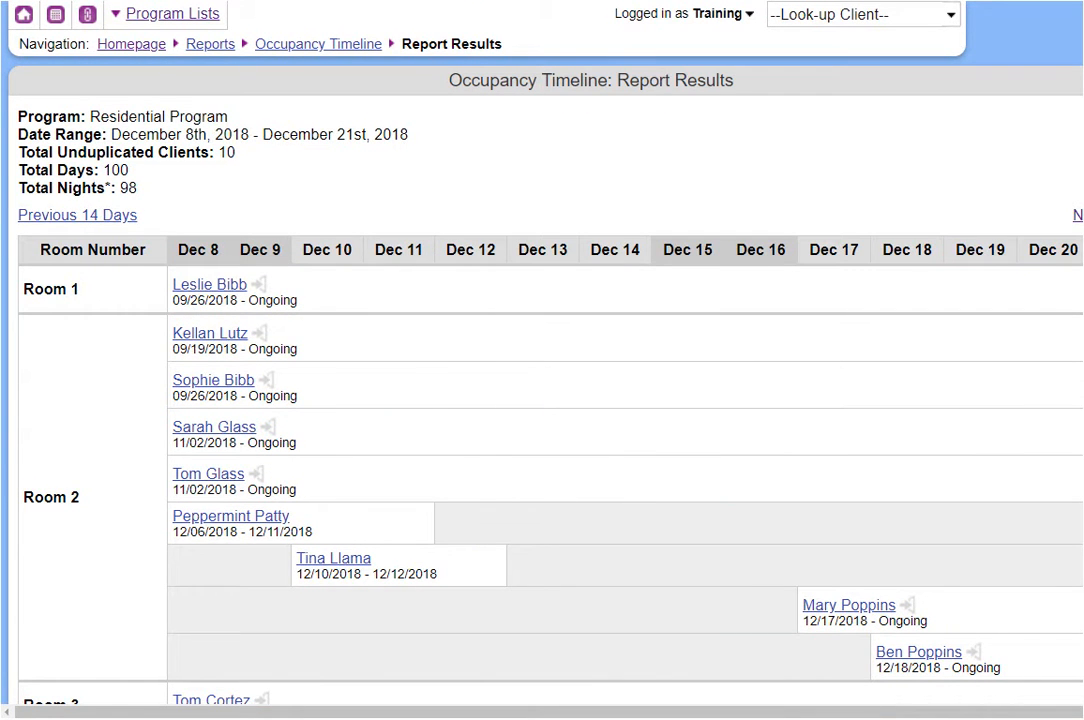
key(ctrl+w)
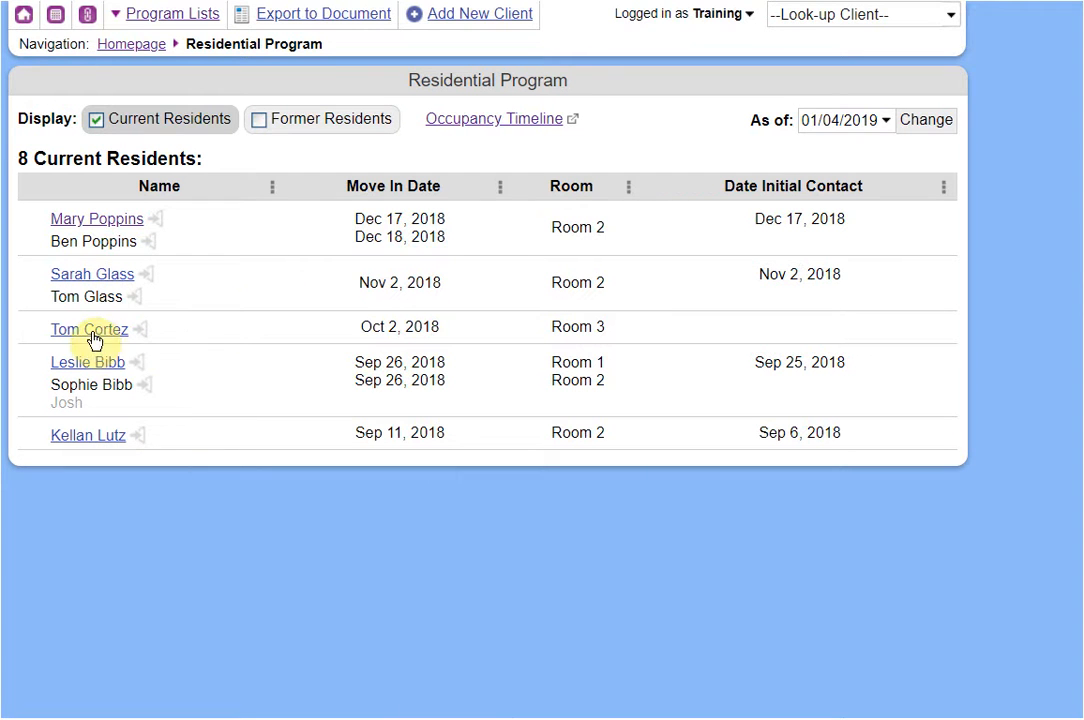
End the last resident's Room 2 stay on 01/04/2019: Different Room within Same Shelter, no disability.
click(72, 437)
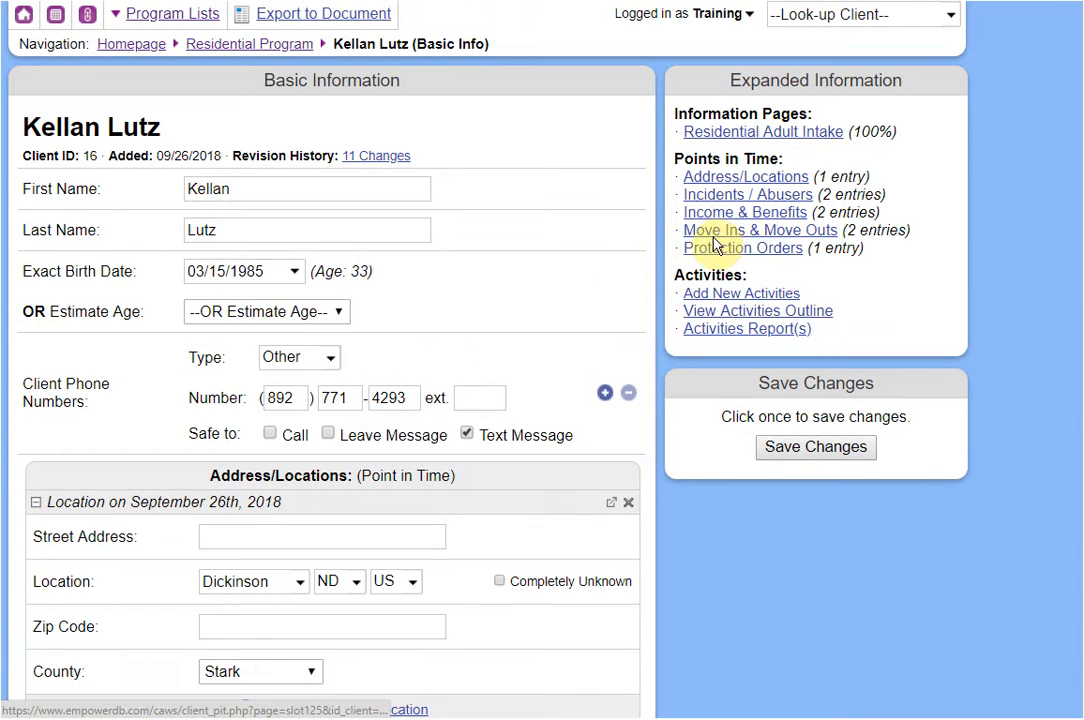
click(719, 238)
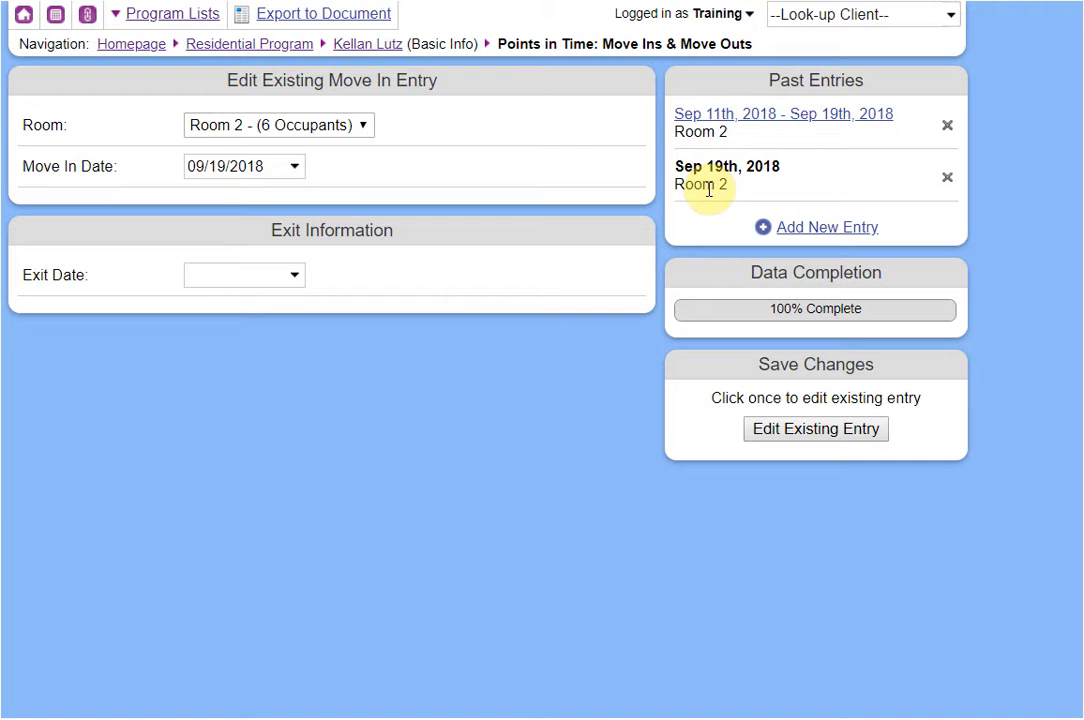
click(285, 273)
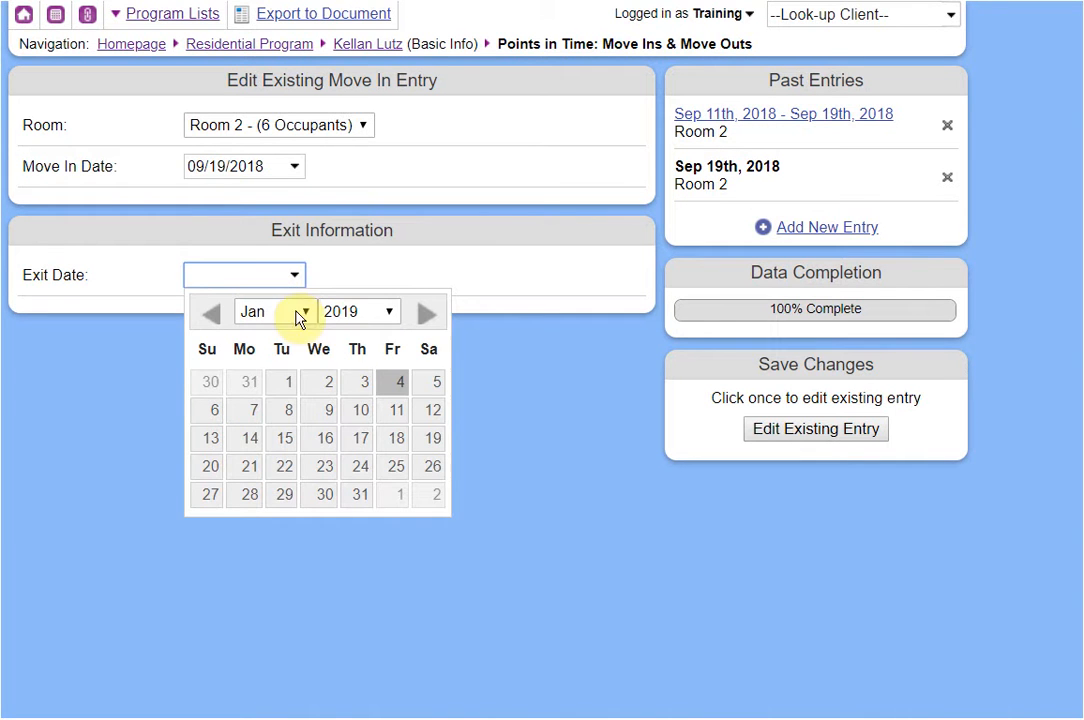
click(390, 387)
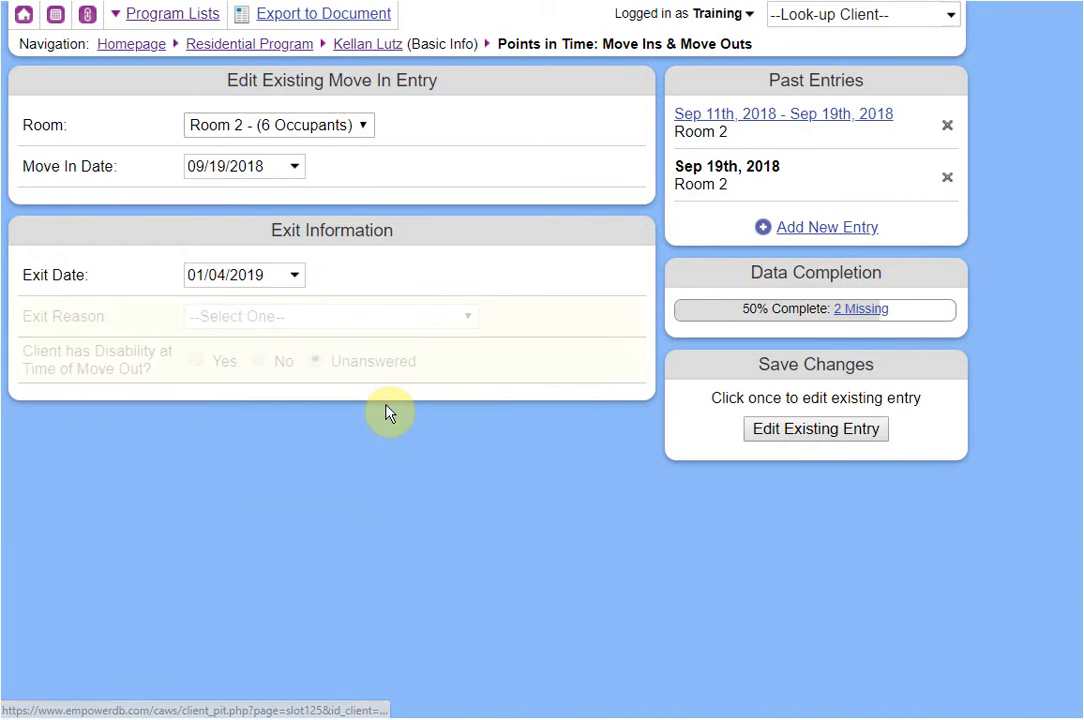
click(296, 322)
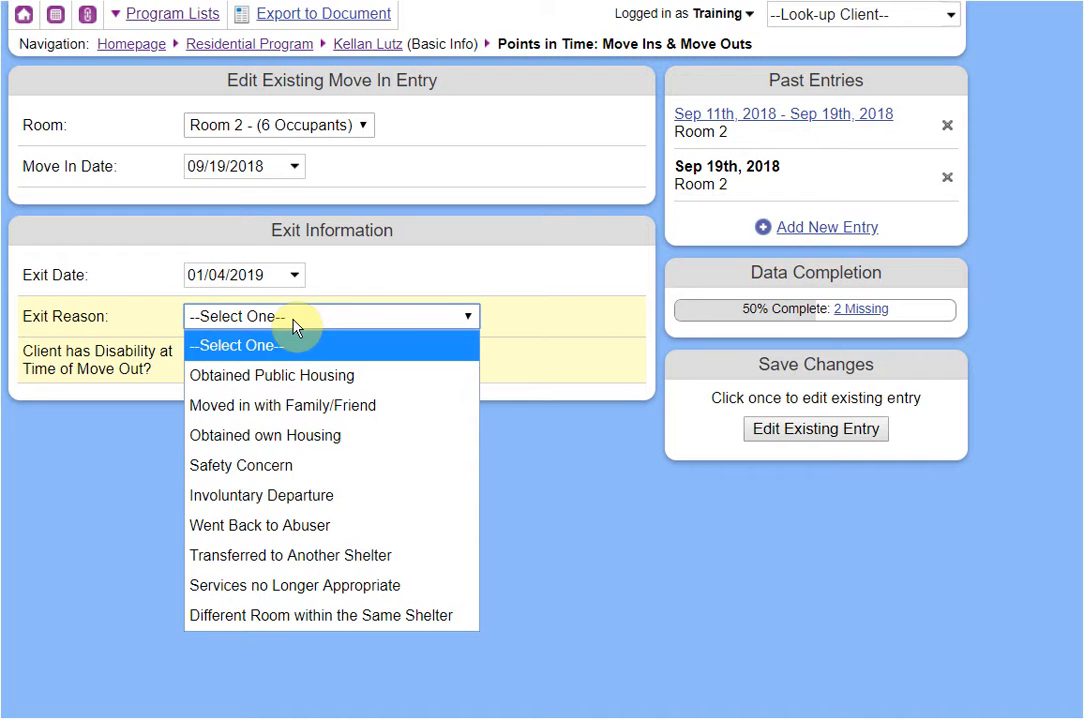
click(304, 615)
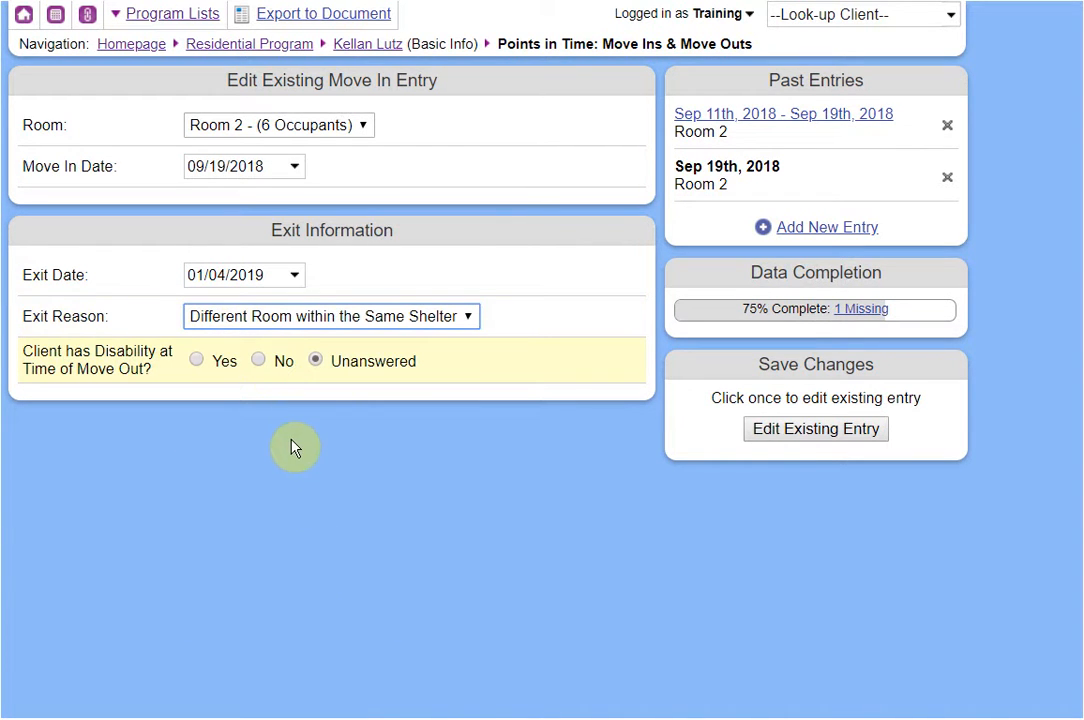
click(284, 362)
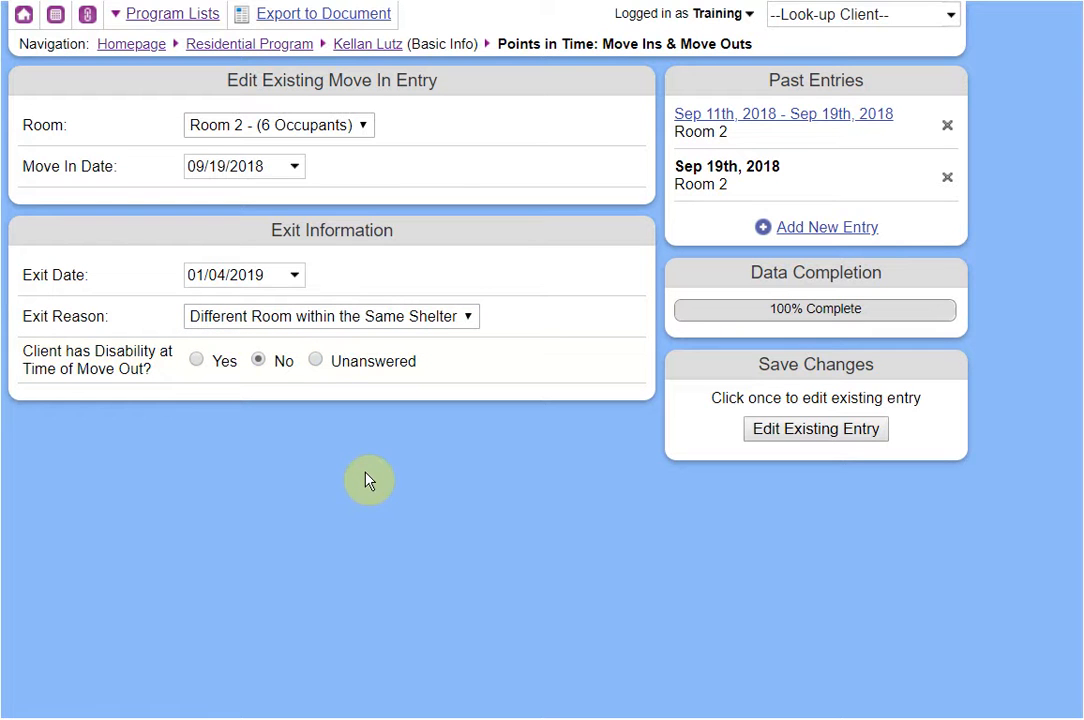
click(801, 432)
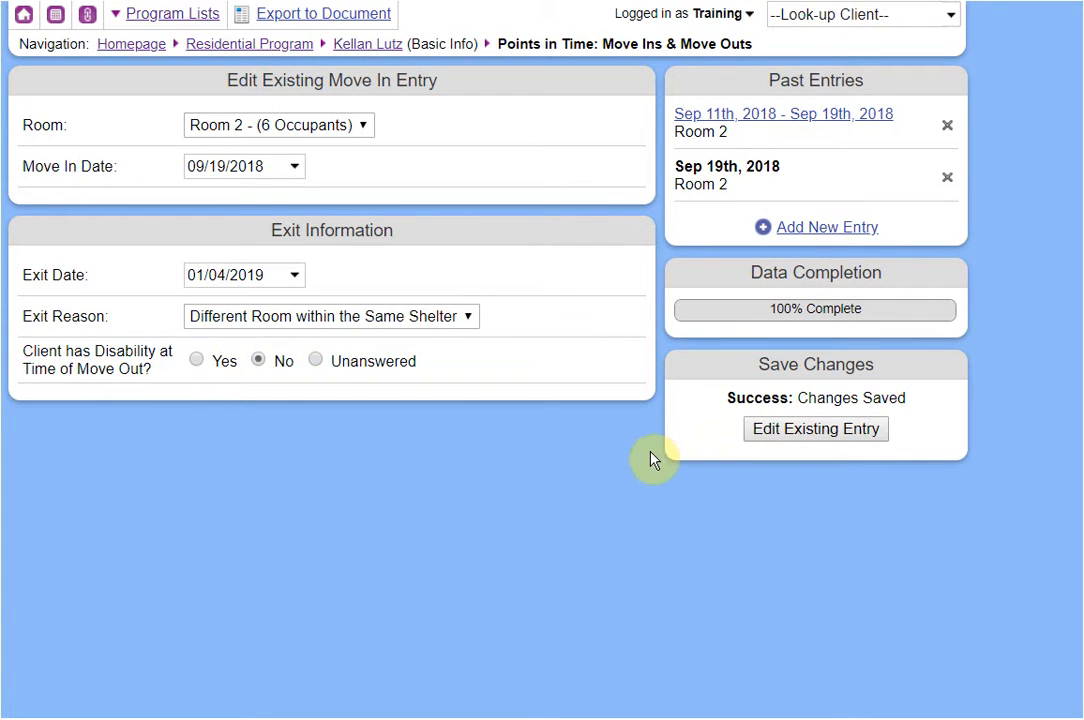
Add a new Room 1 move-in entry and return to her basic information.
click(833, 229)
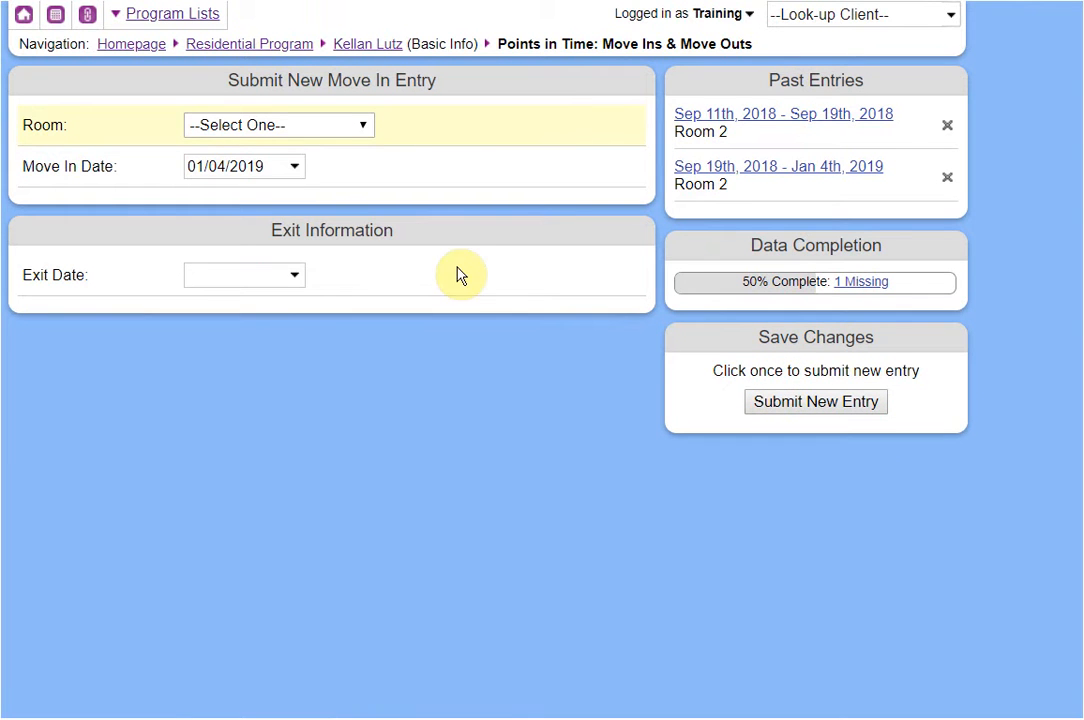
click(236, 130)
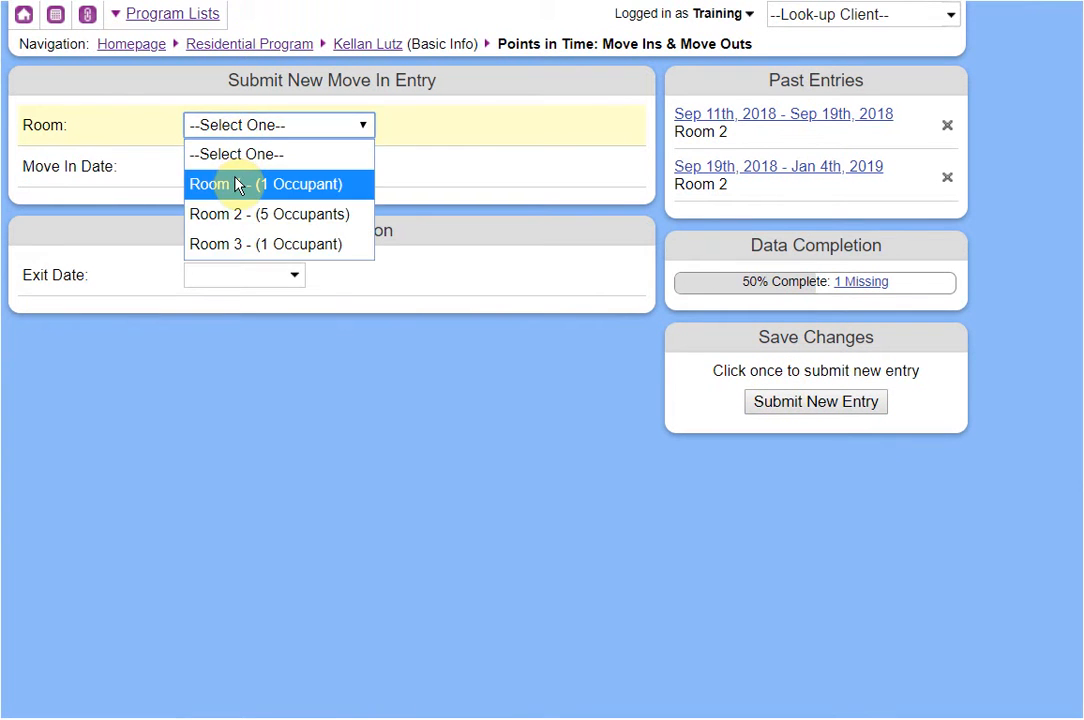
click(236, 184)
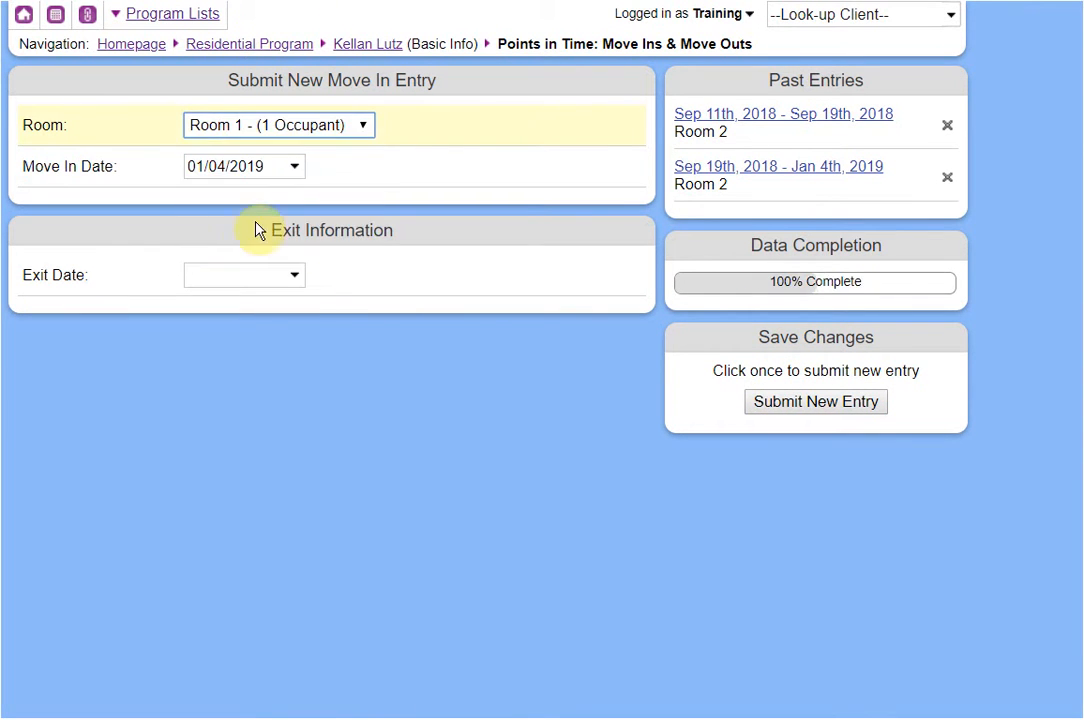
click(772, 408)
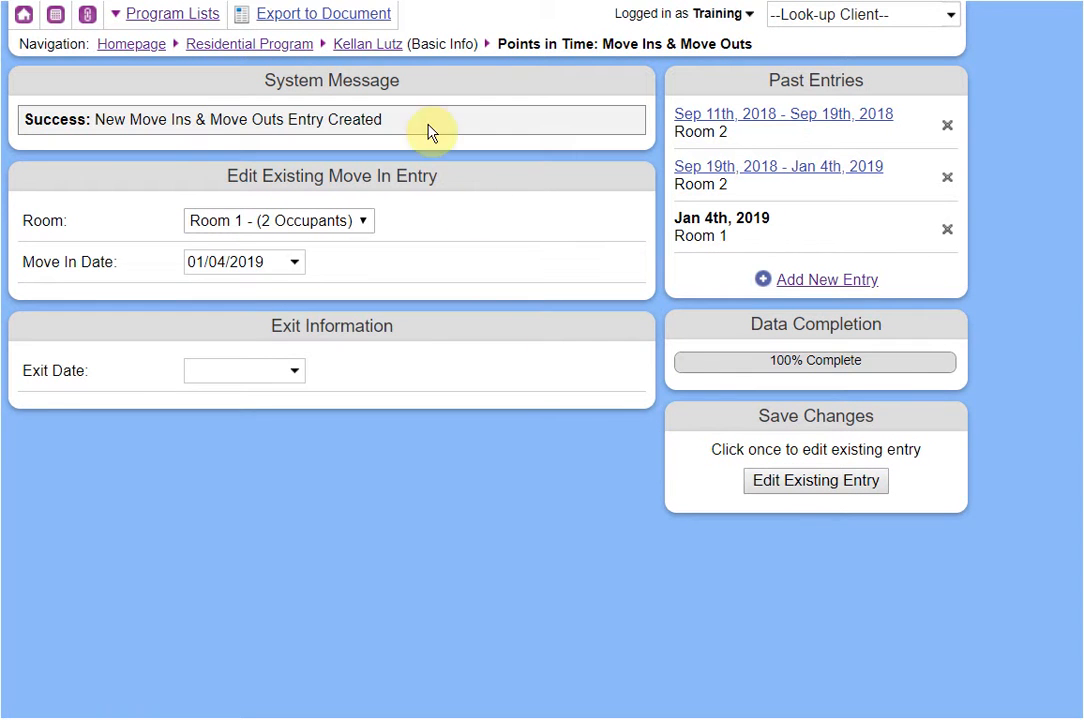
click(376, 47)
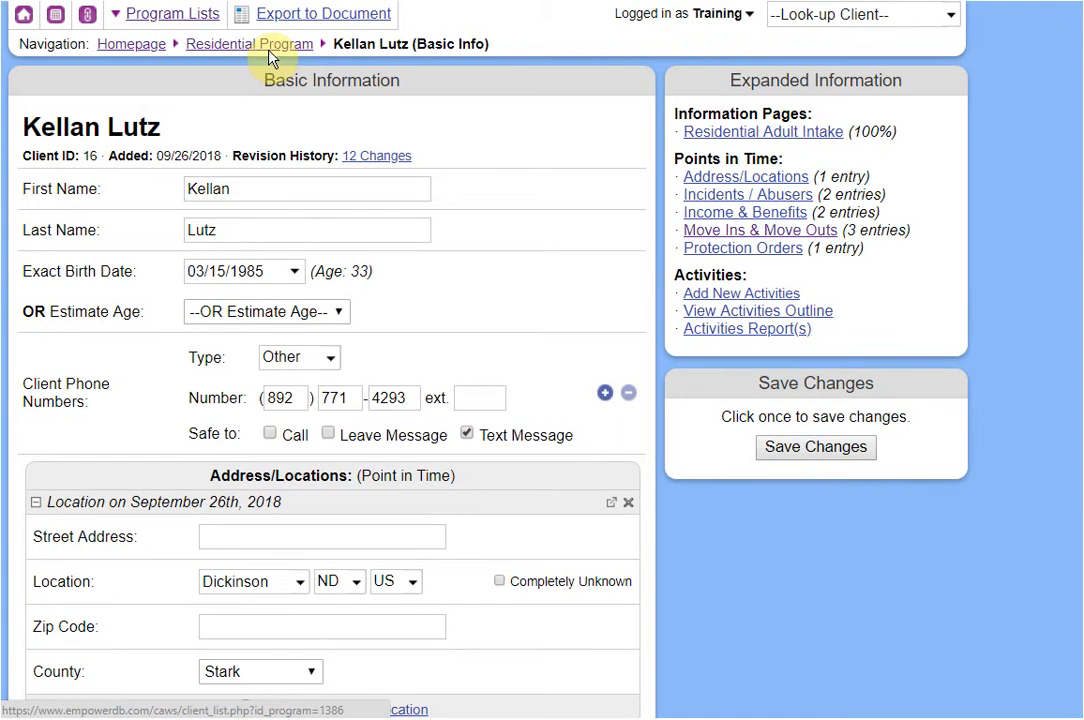
Return to the Residential Program resident list using the breadcrumb link.
click(229, 45)
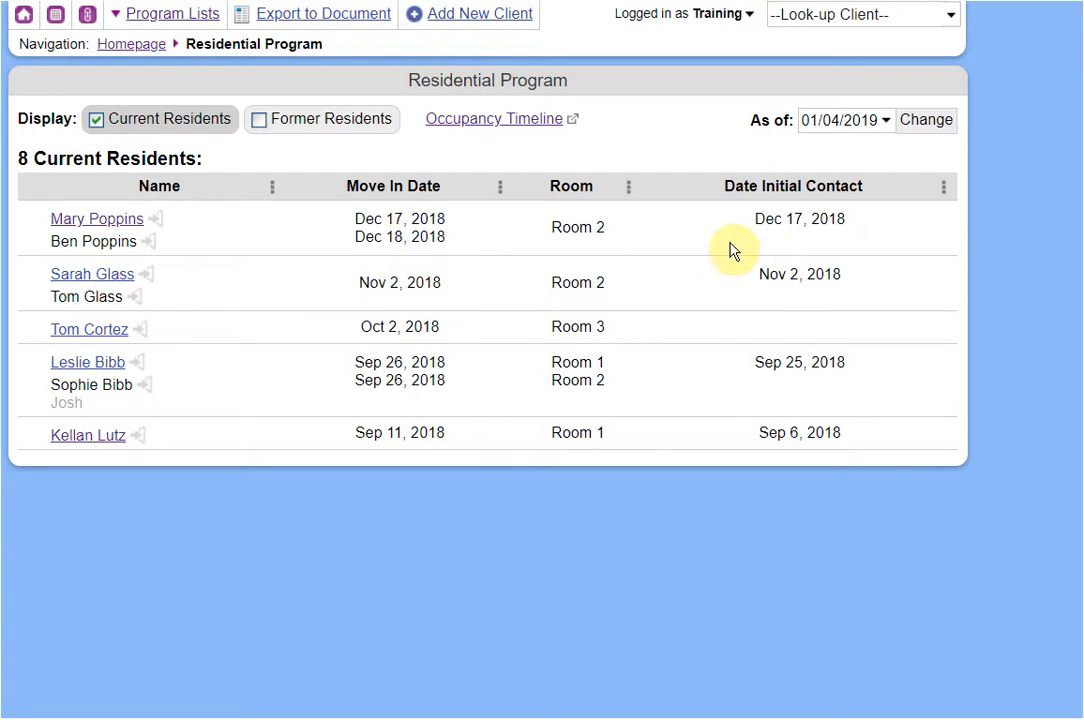
Show current and former residents as of 12/18/2018, then go back to the homepage.
click(297, 135)
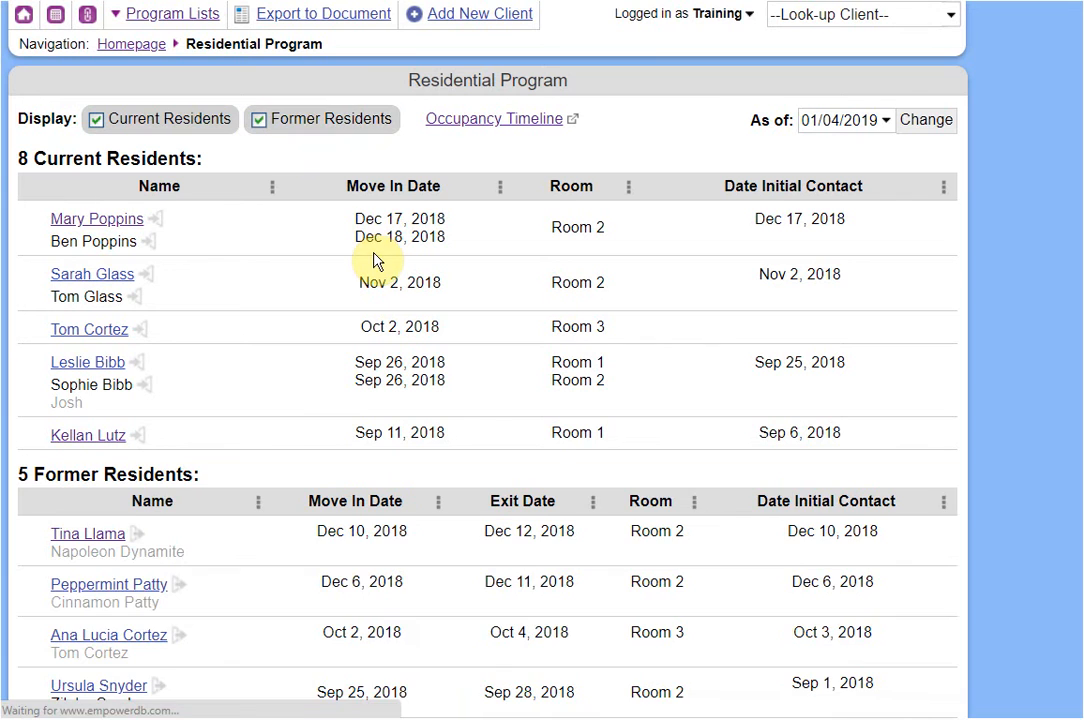
scroll(368, 375, down, 1)
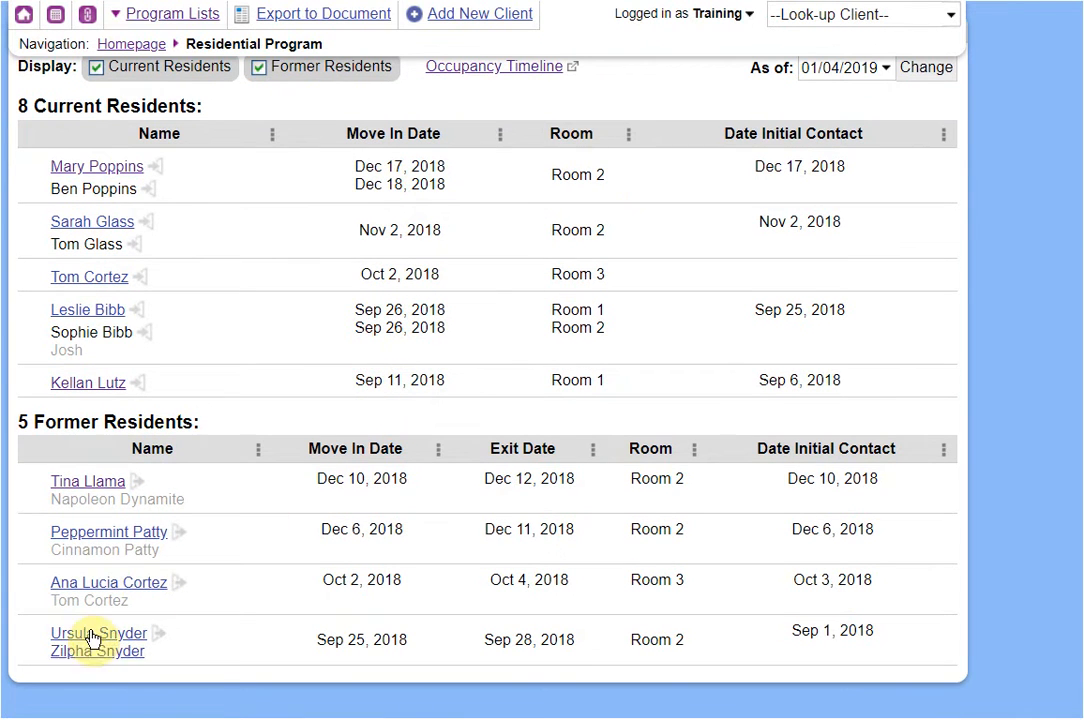
scroll(432, 477, up, 1)
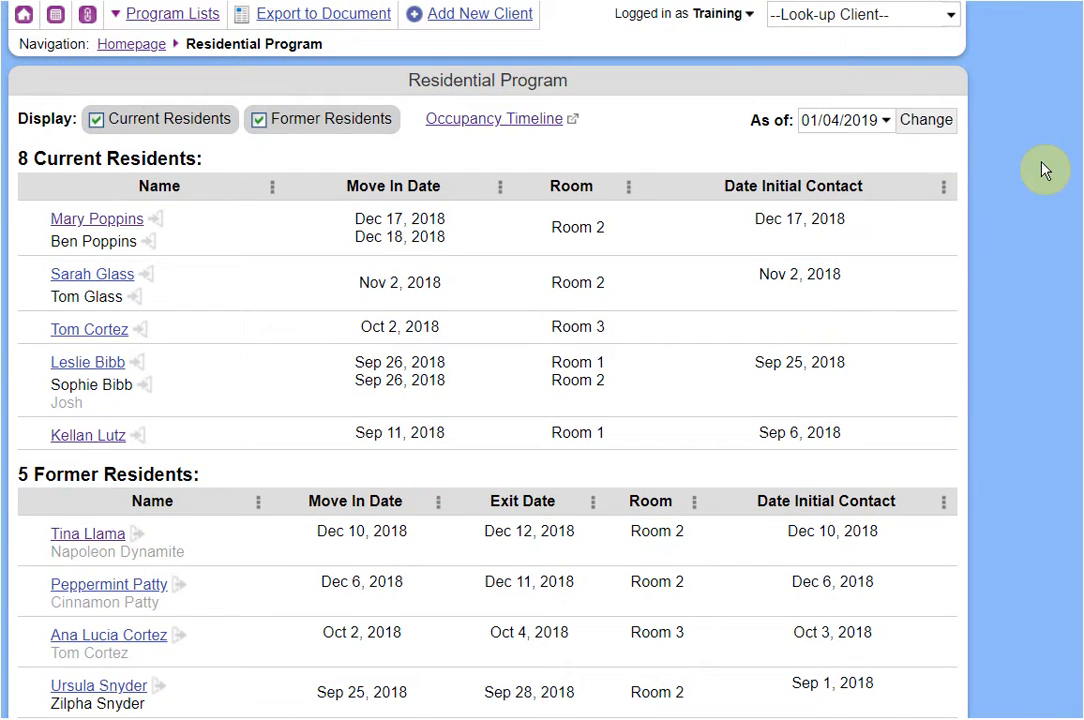
click(852, 120)
click(820, 160)
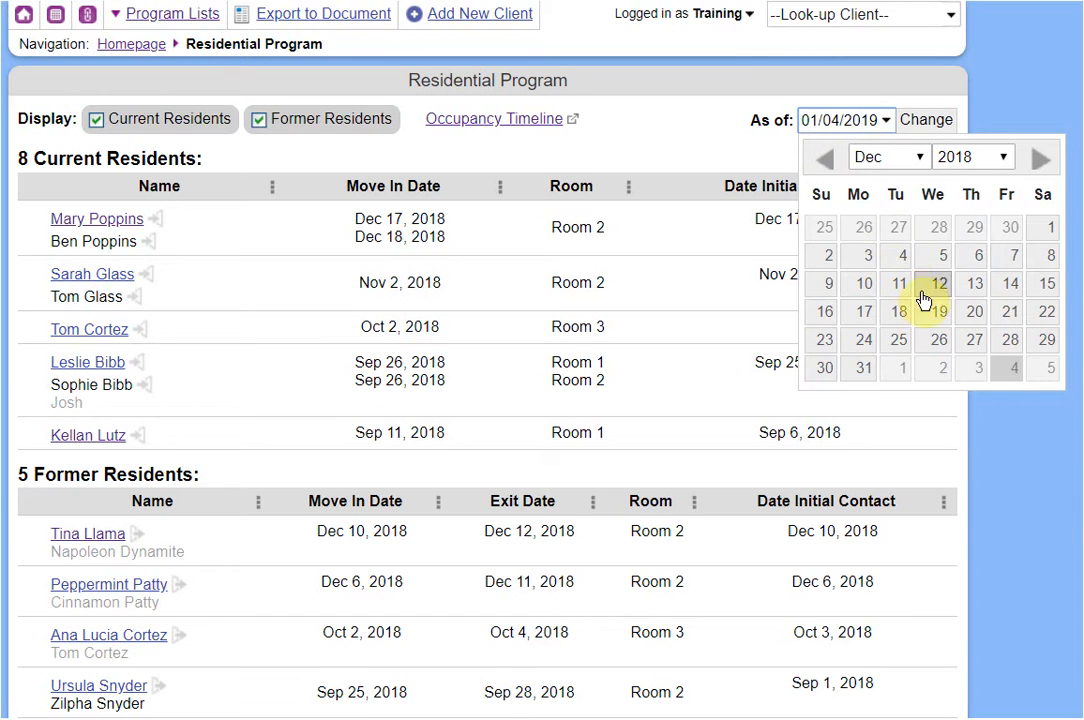
click(905, 313)
click(926, 122)
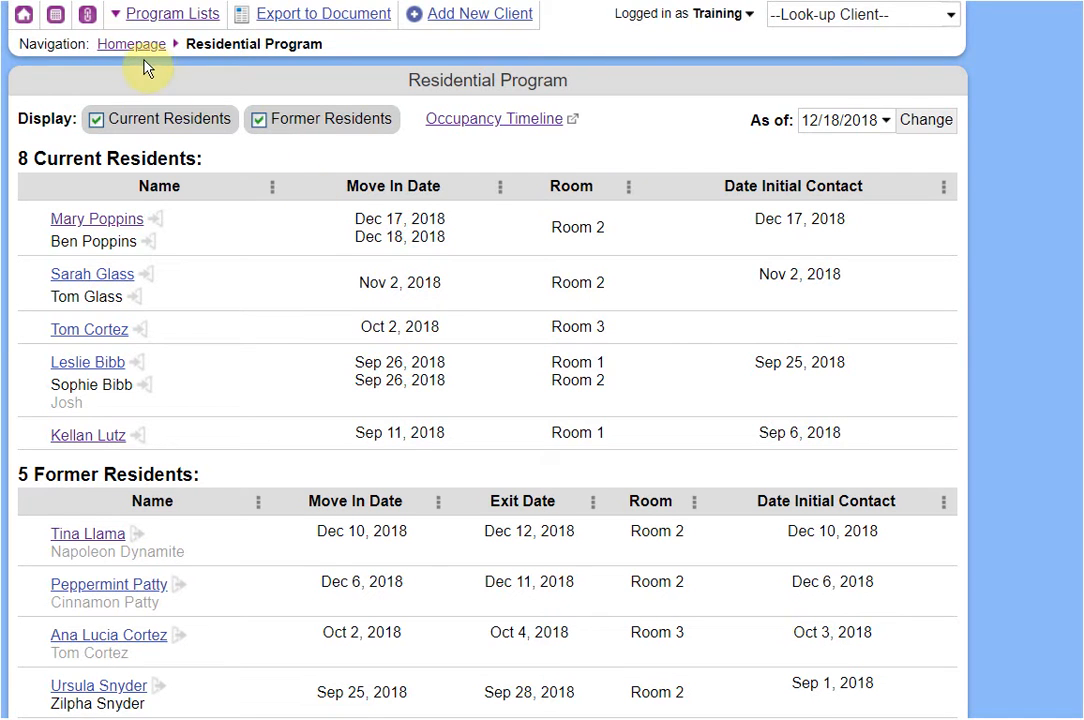
click(123, 46)
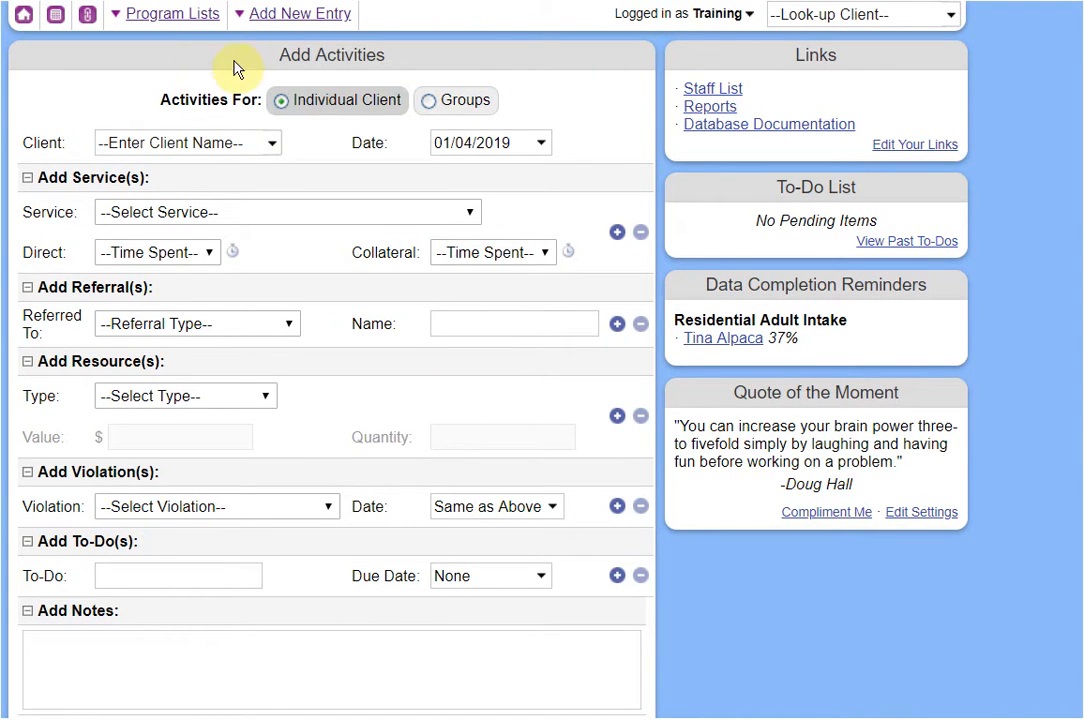
Start a hotline call: staff Training, Survivor caller, services Counseling, Crisis Intervention and Emotional Support.
mouse_move(285, 26)
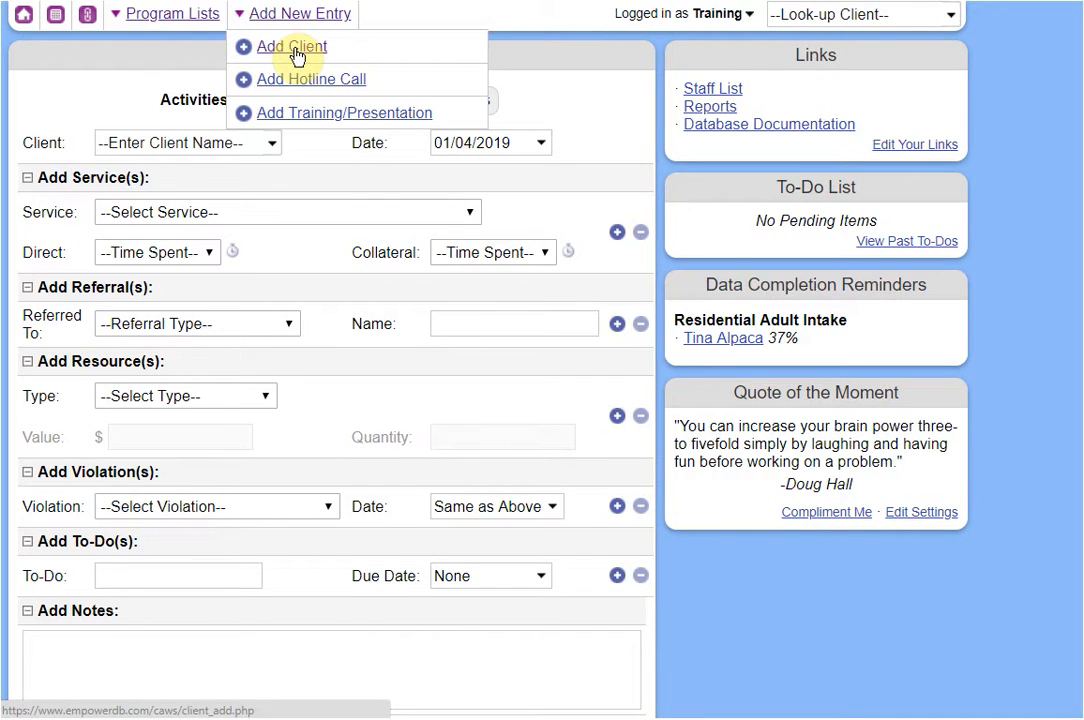
click(381, 91)
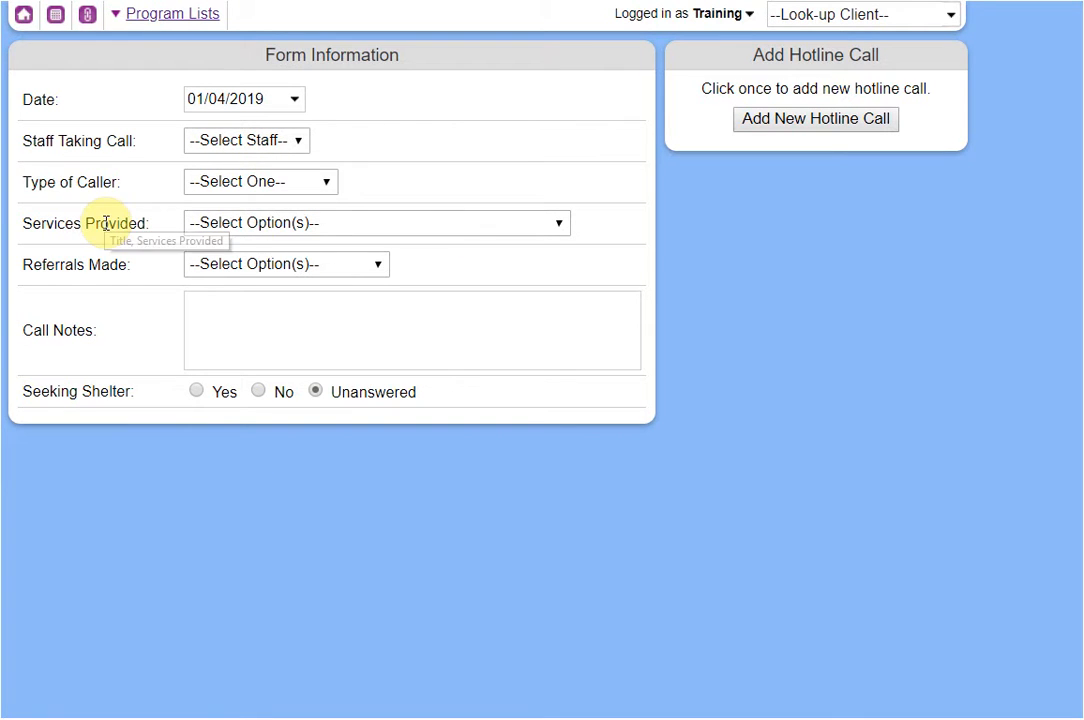
click(222, 145)
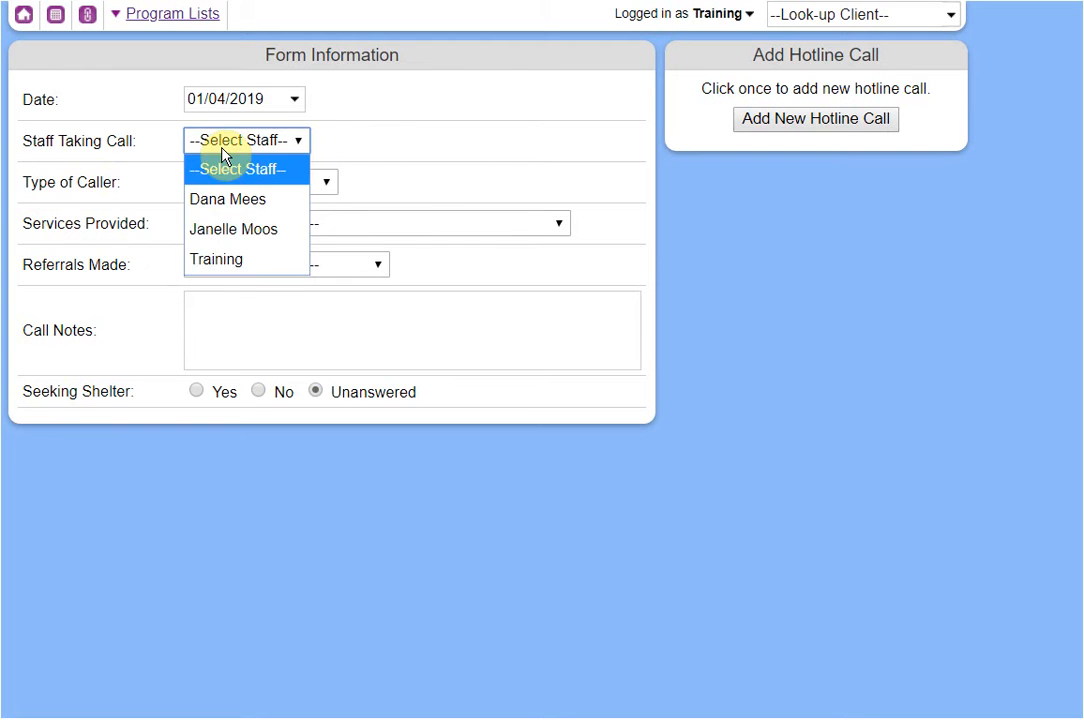
click(261, 259)
click(258, 186)
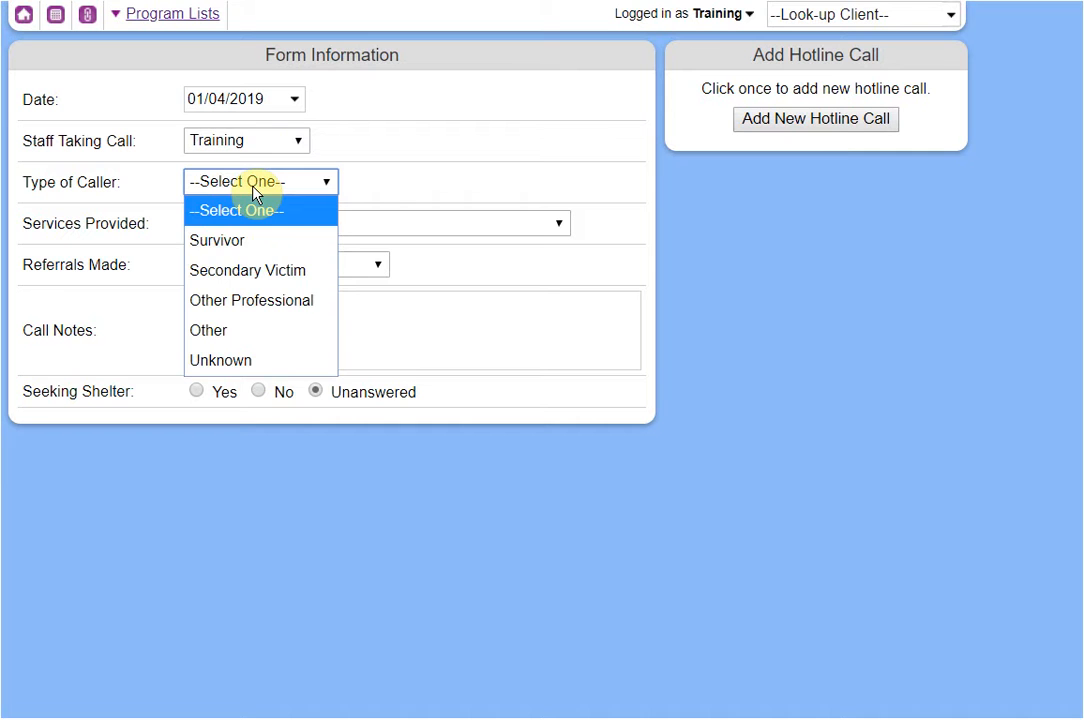
click(261, 243)
click(258, 226)
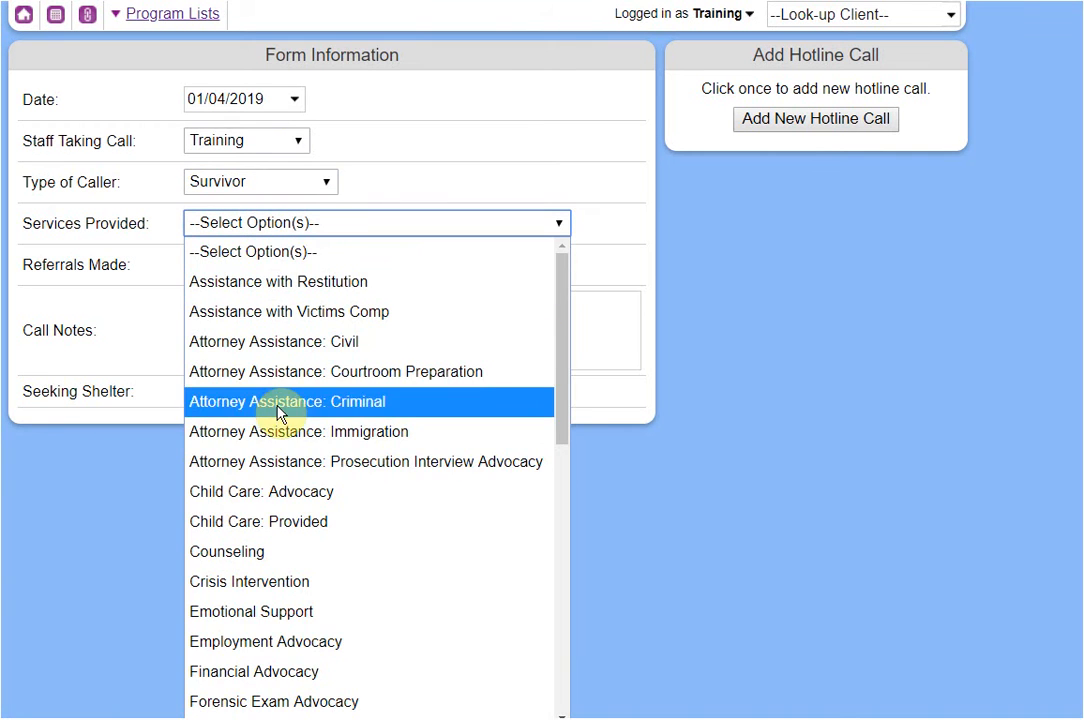
click(273, 553)
click(287, 235)
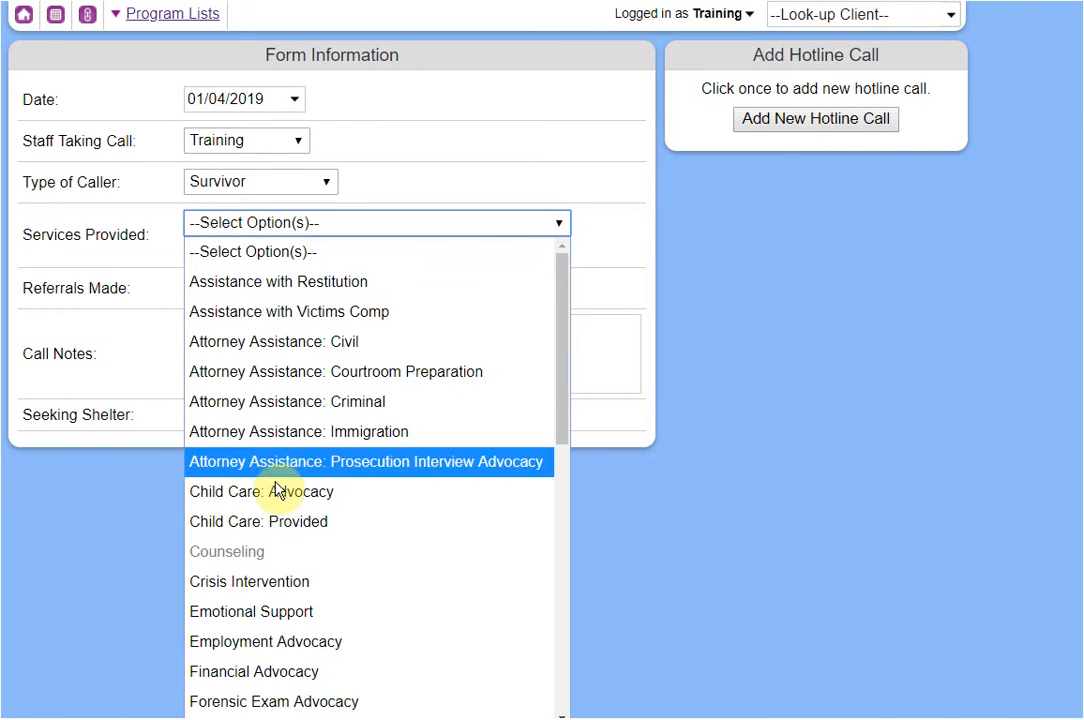
click(273, 580)
click(256, 230)
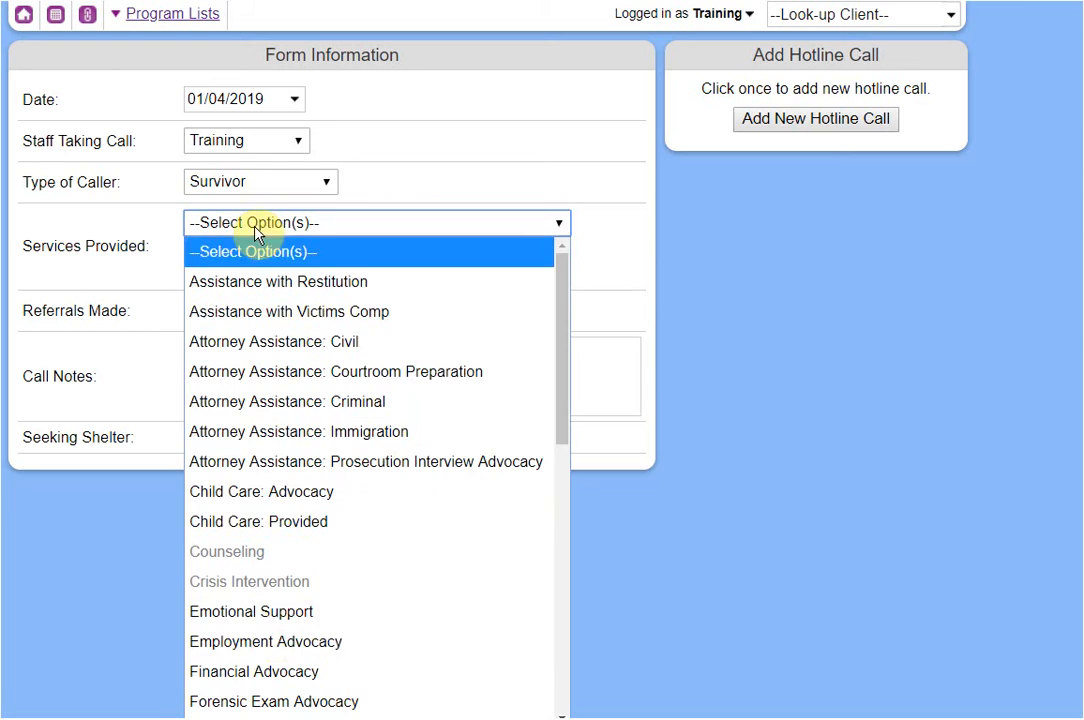
click(273, 612)
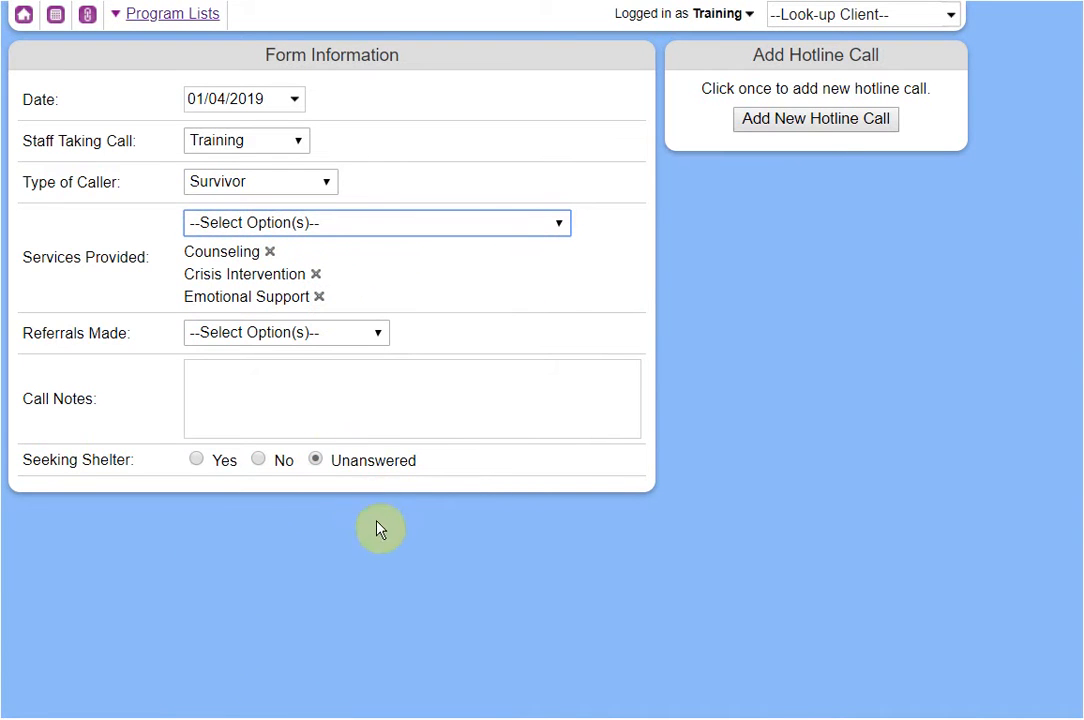
Add a Drug Abuse referral and notes; shelter sought, denied at capacity, referred elsewhere; save the call.
click(270, 336)
click(272, 588)
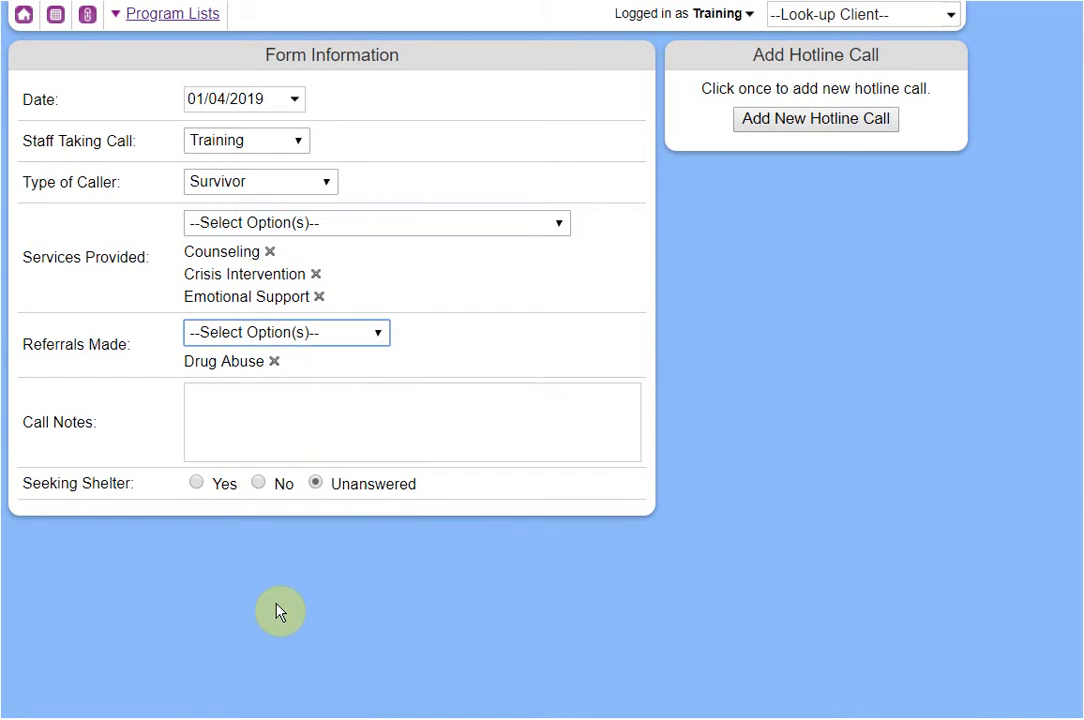
click(286, 438)
text(fdjghfjhg kjhg kj)
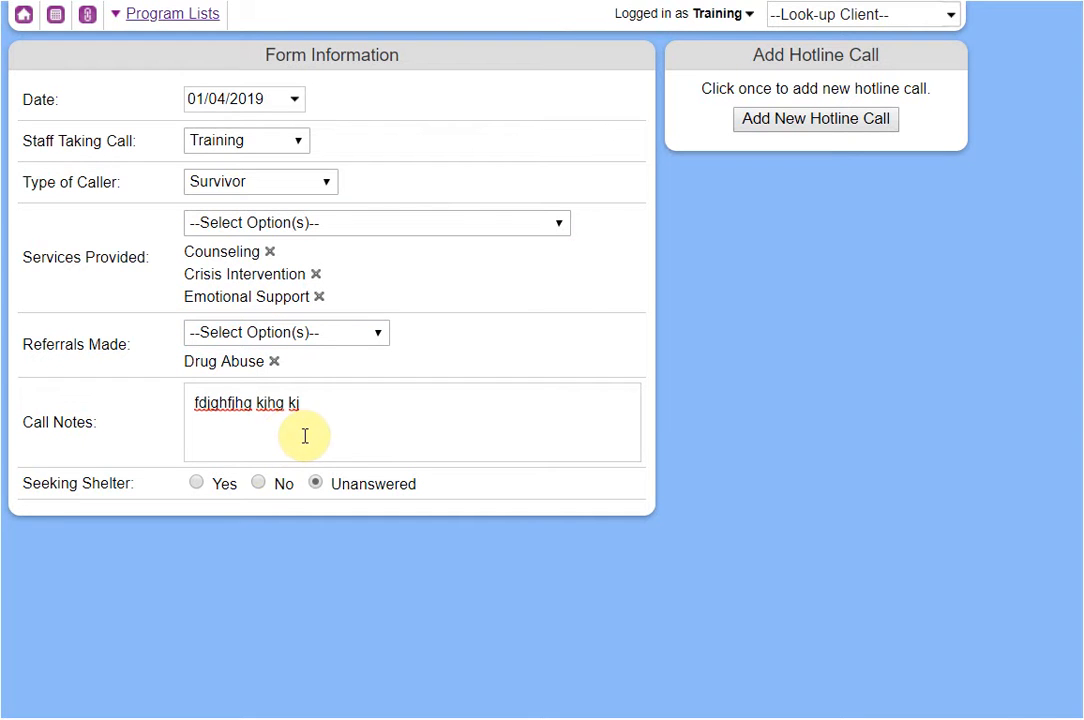
click(225, 489)
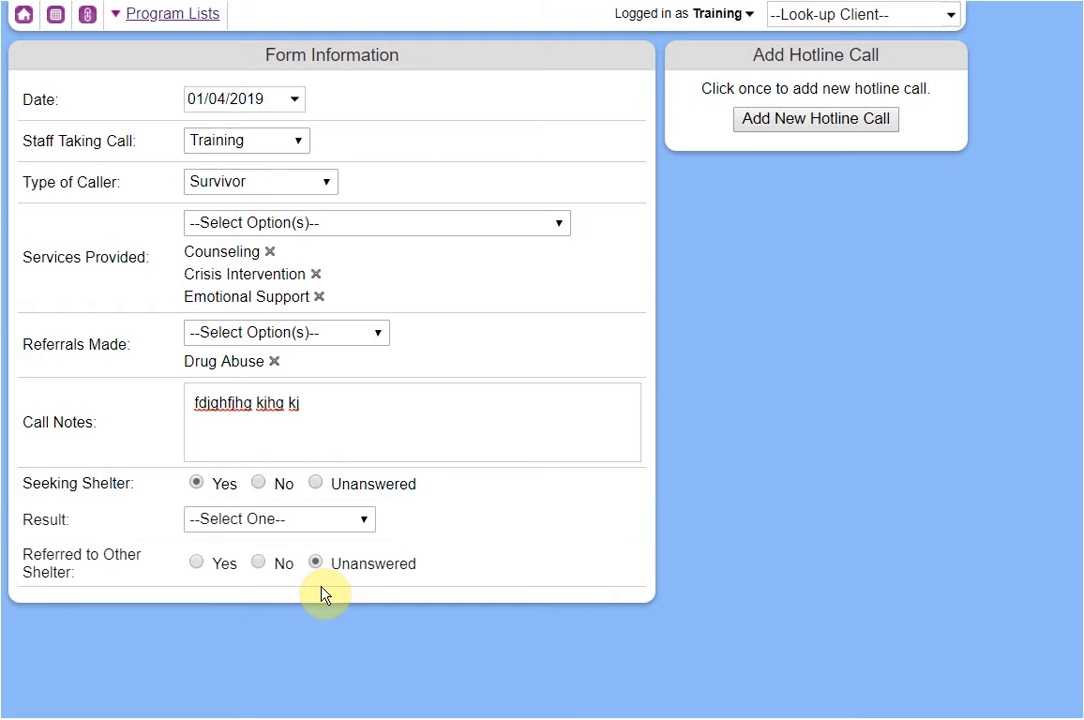
click(267, 527)
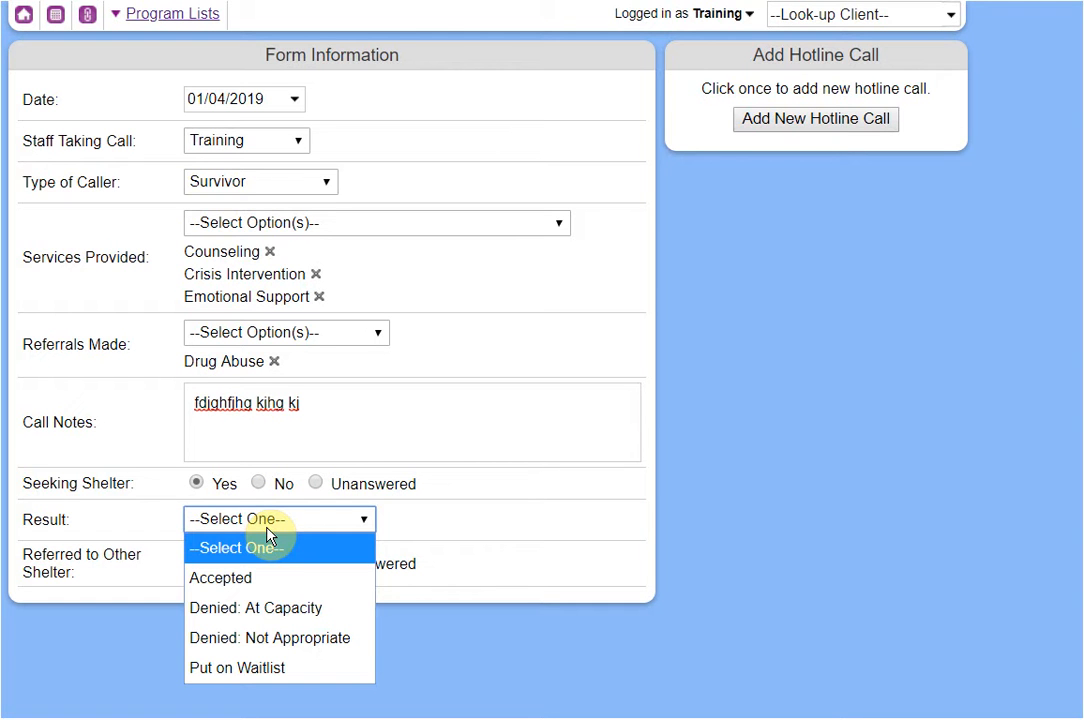
click(288, 608)
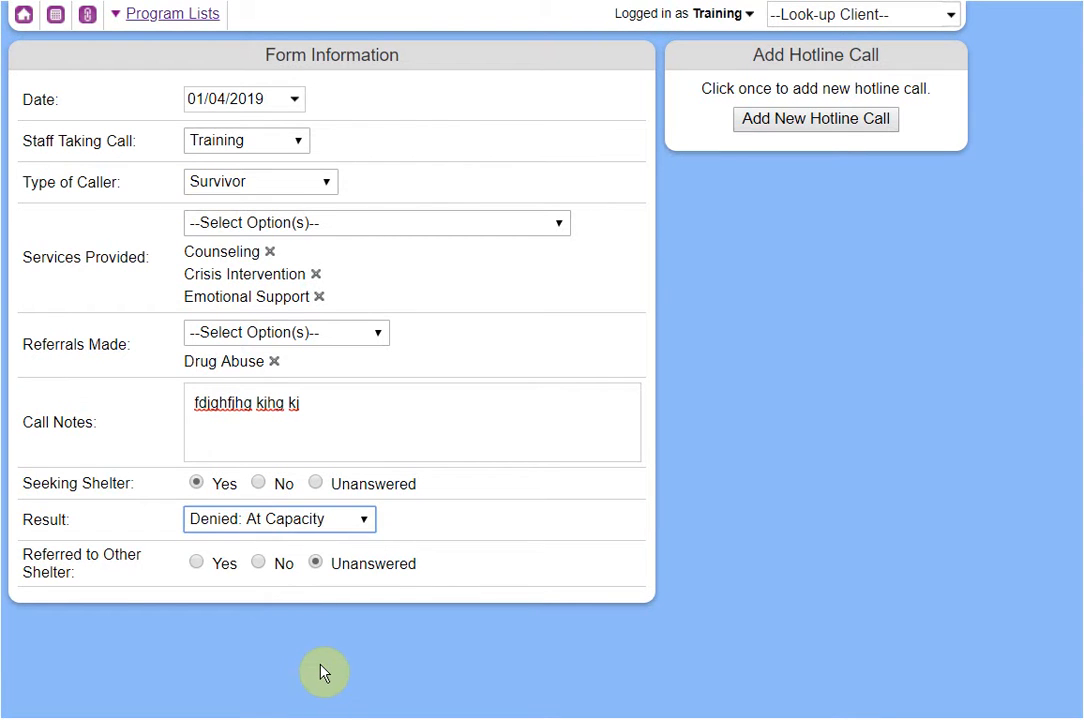
click(222, 566)
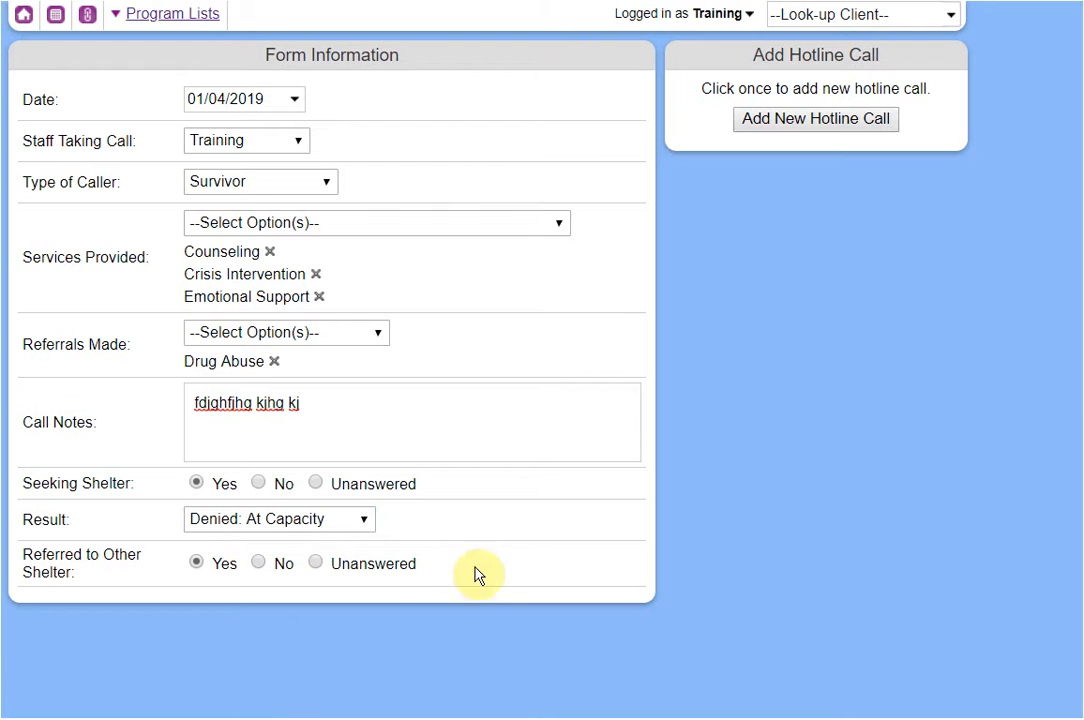
click(793, 120)
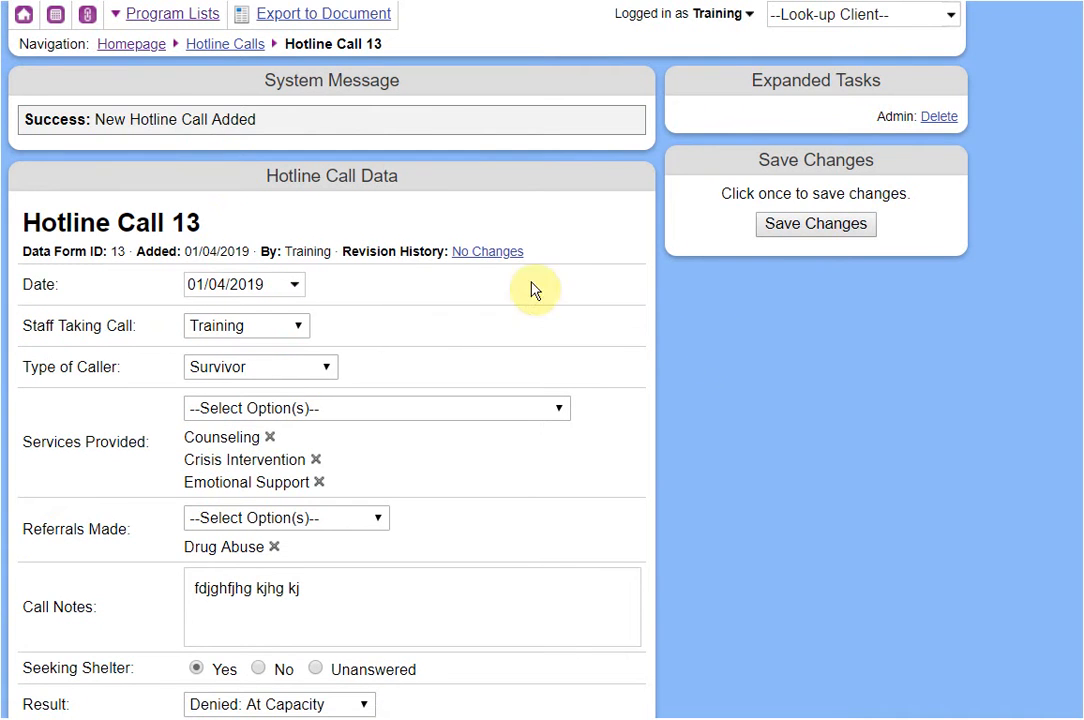
Go to the Hotline Calls list from the programs and data forms menu.
click(188, 14)
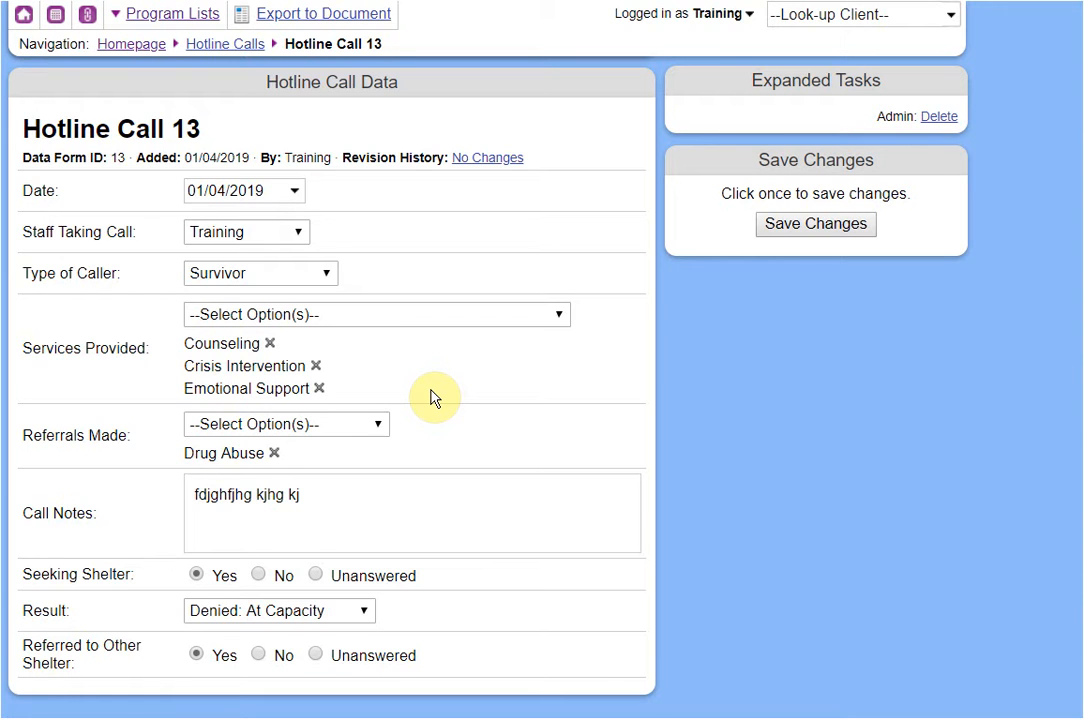
mouse_move(170, 20)
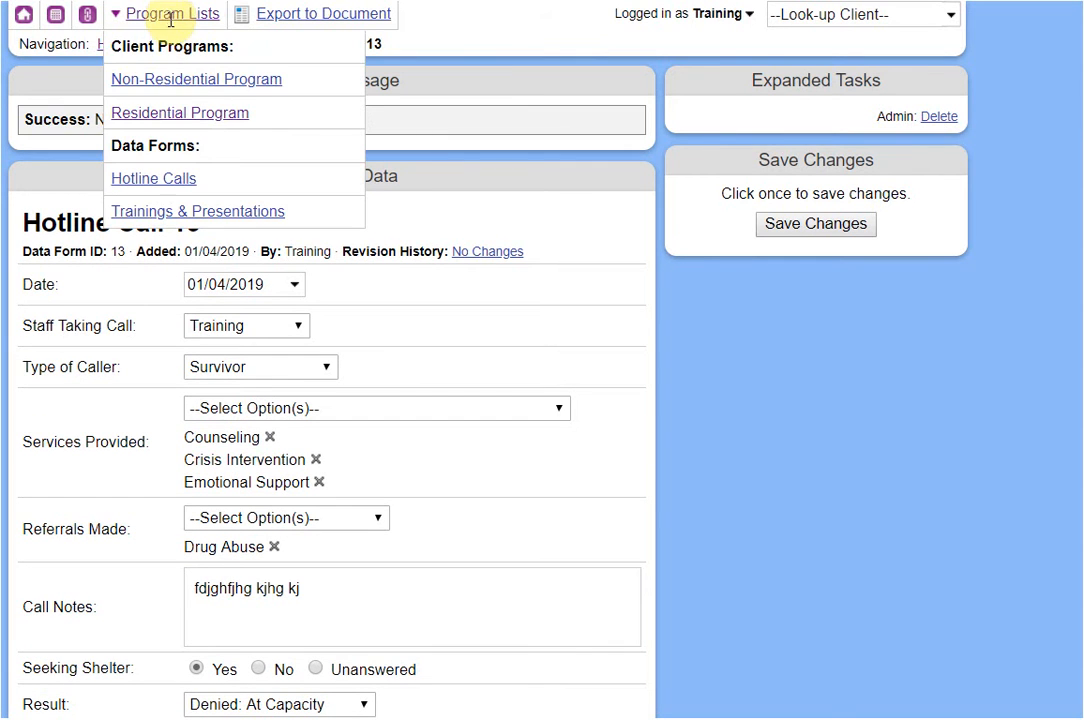
click(168, 190)
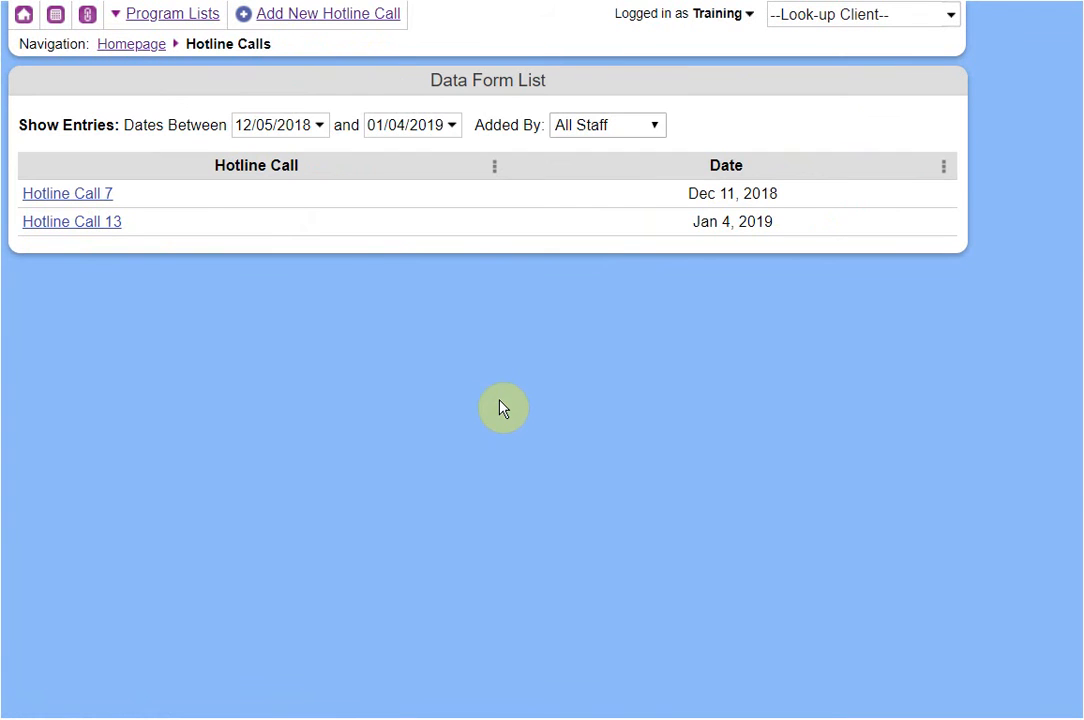
Edit the first word of Hotline Call 13's call notes, save, and return to the list.
click(85, 229)
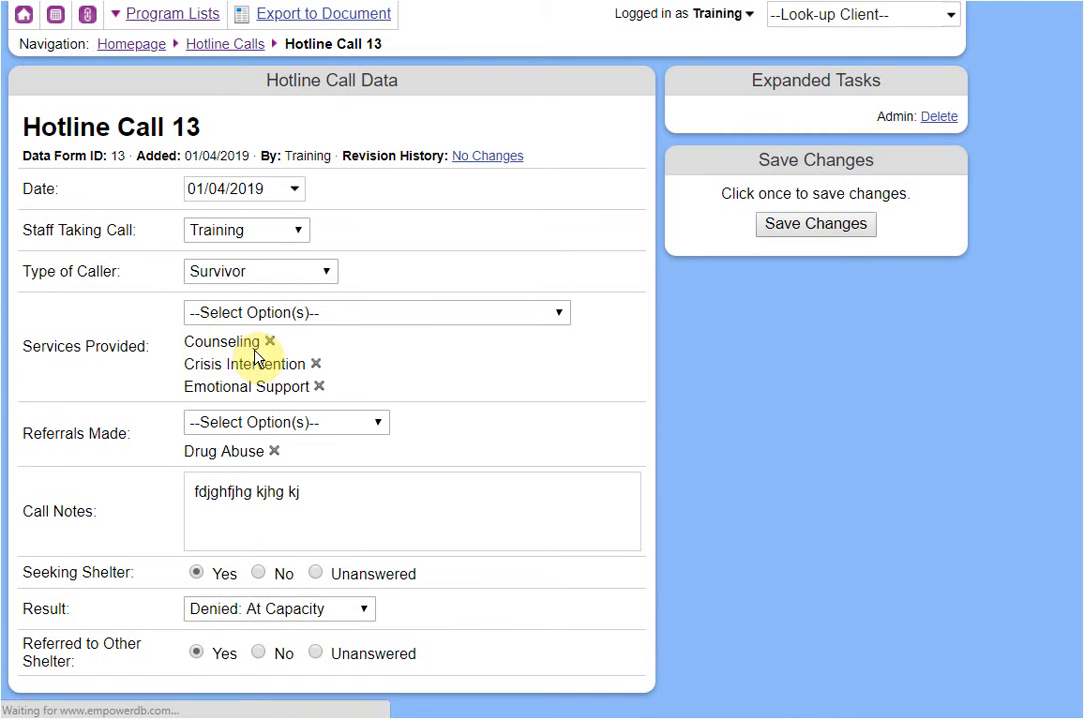
click(393, 508)
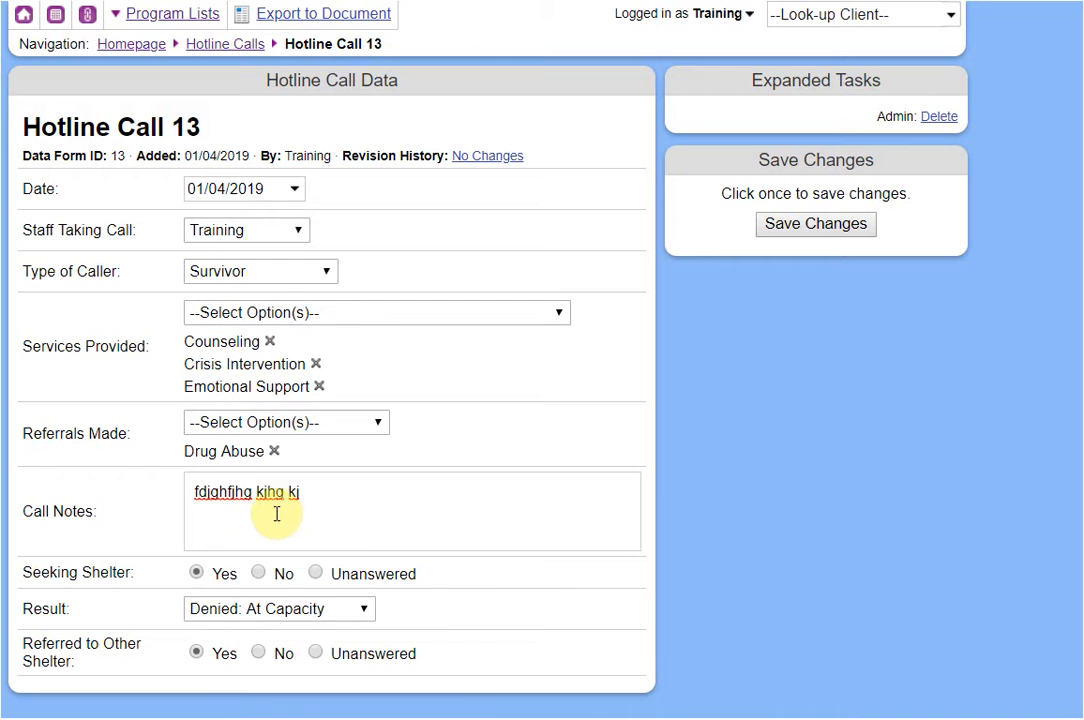
right_click(220, 495)
click(208, 511)
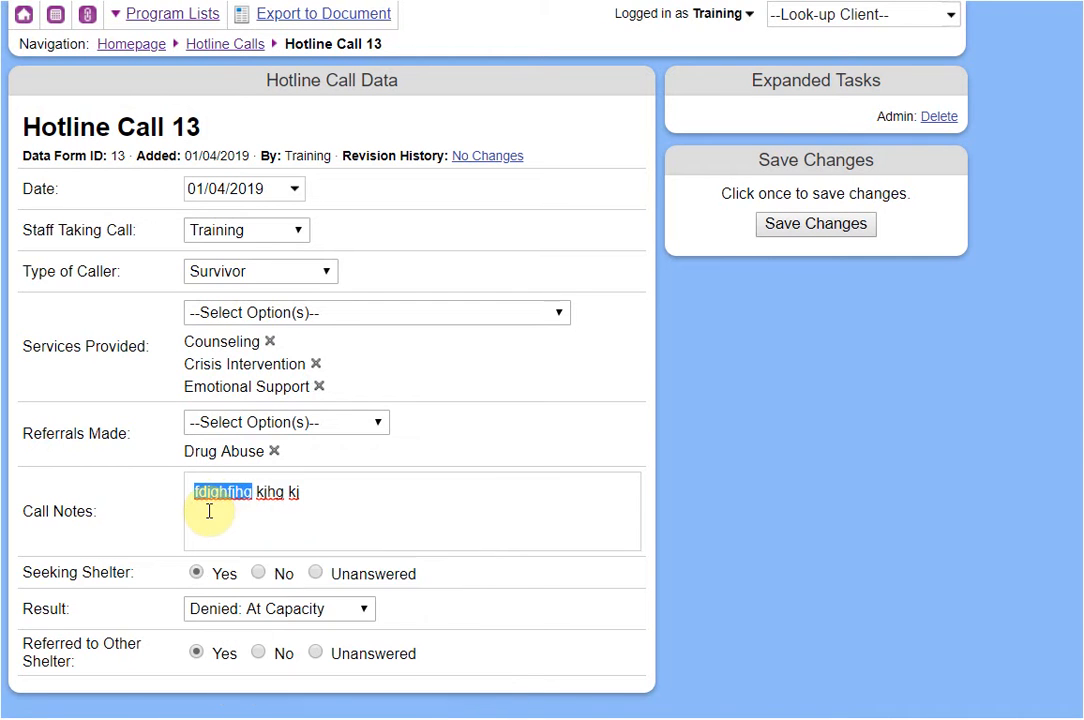
click(244, 493)
text(ngjfjhgkjhgkjhghjhg)
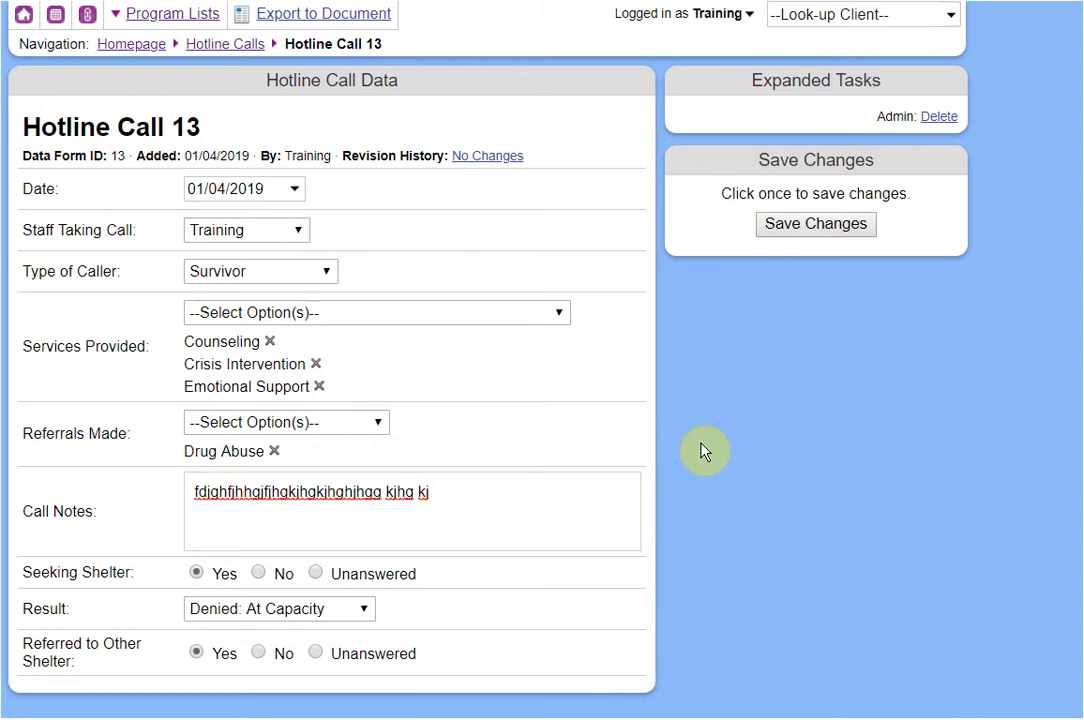
click(760, 232)
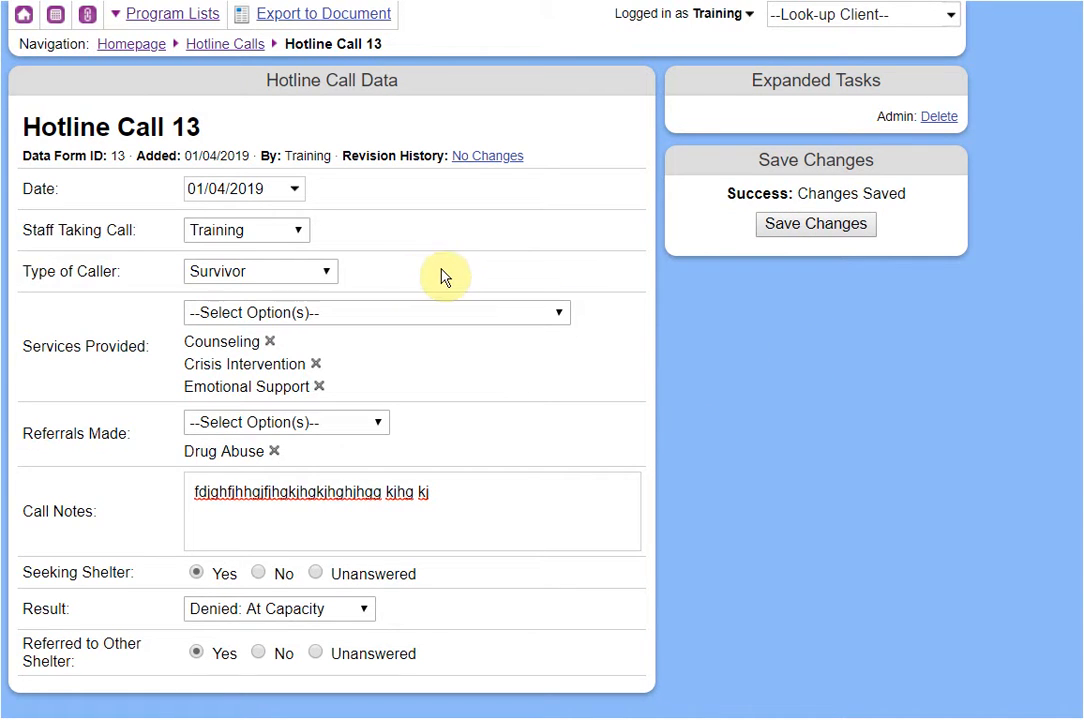
click(232, 46)
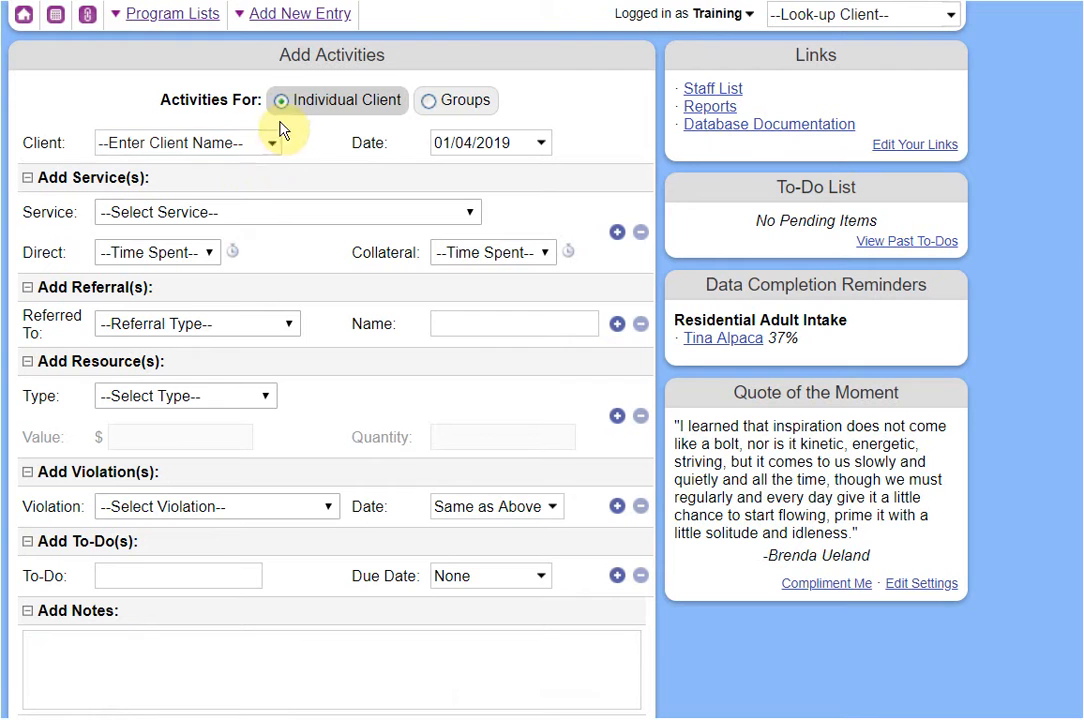
Start a new Training/Presentation: event type Training Provided, topic Domestic Violence, group type New.
mouse_move(300, 16)
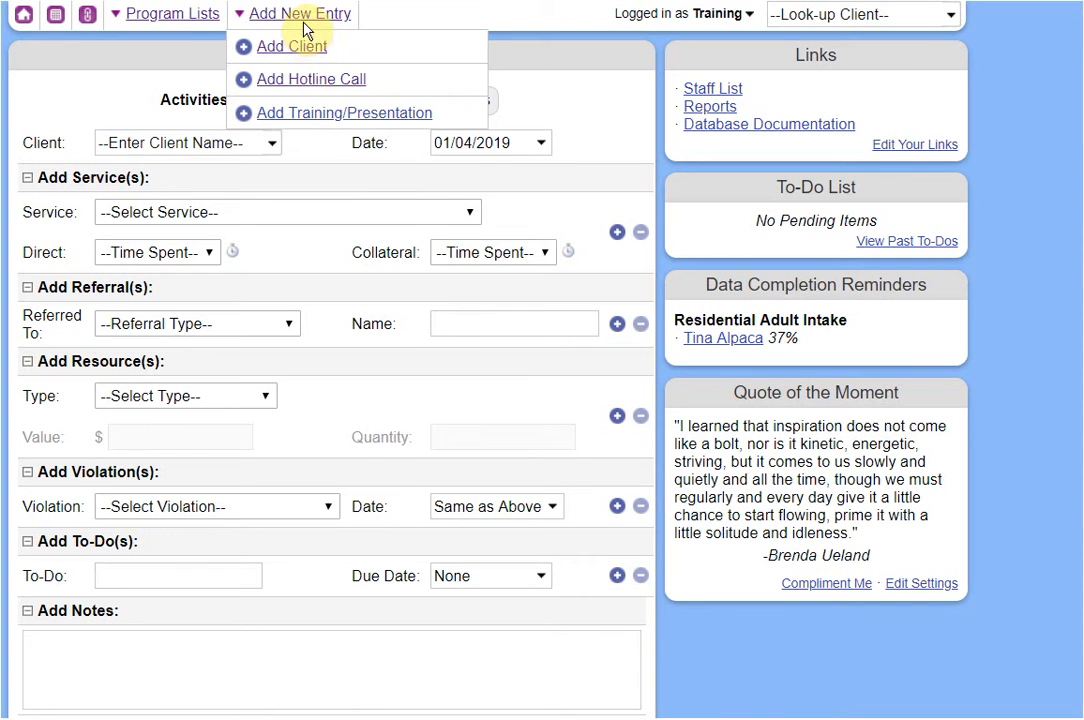
click(333, 116)
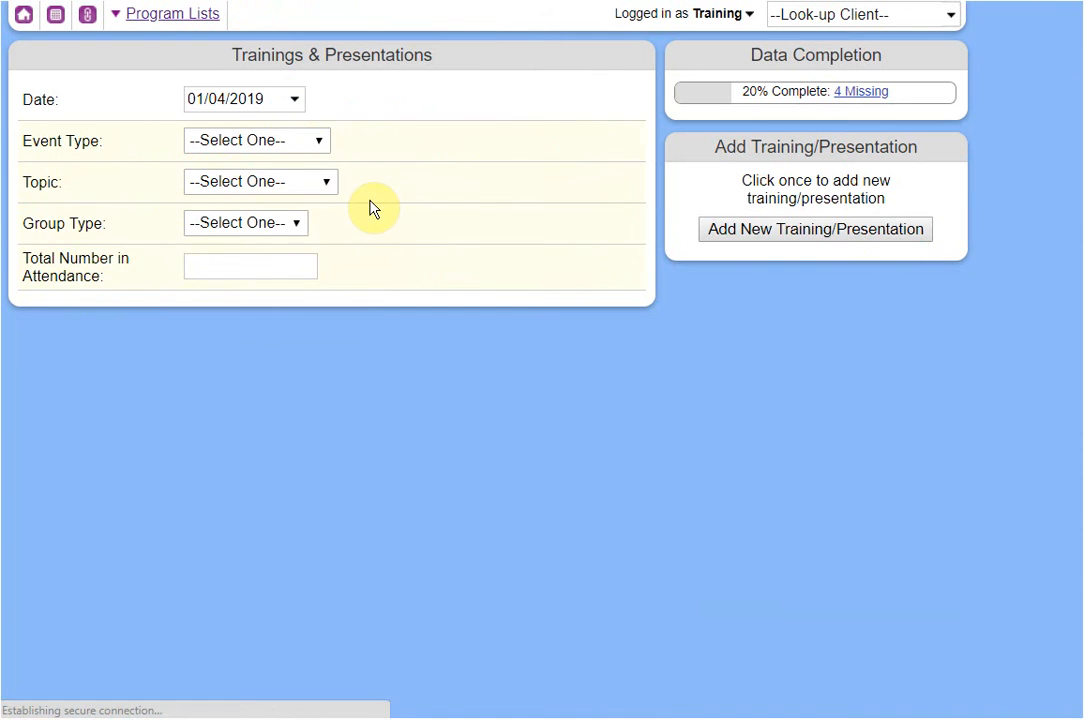
click(300, 148)
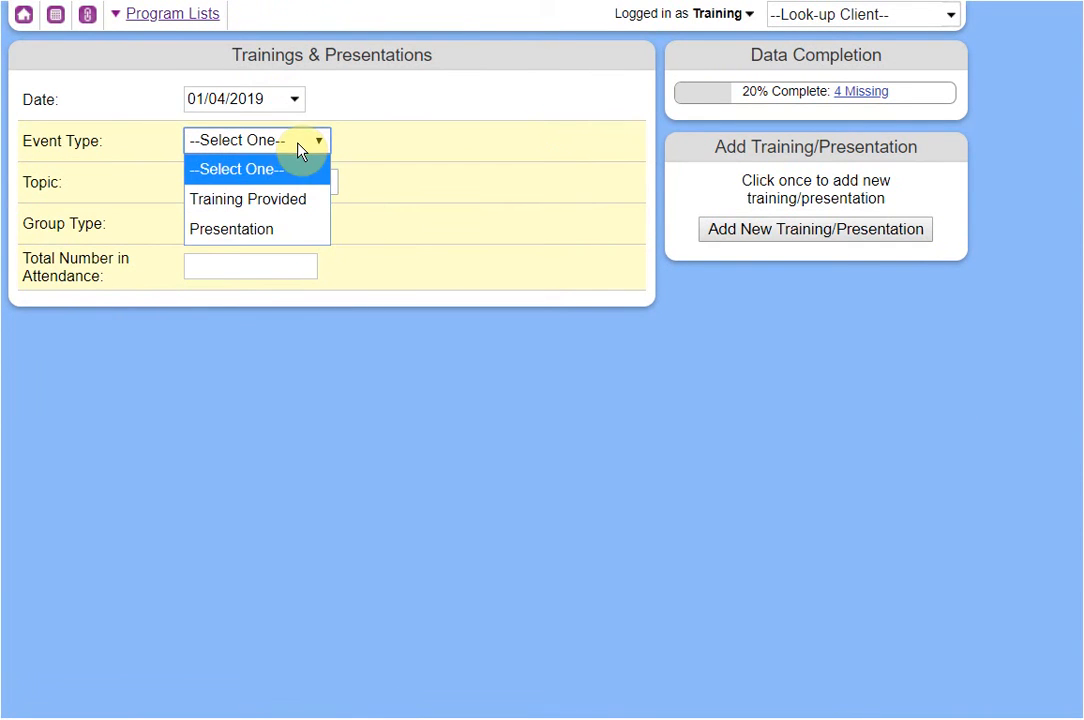
click(279, 207)
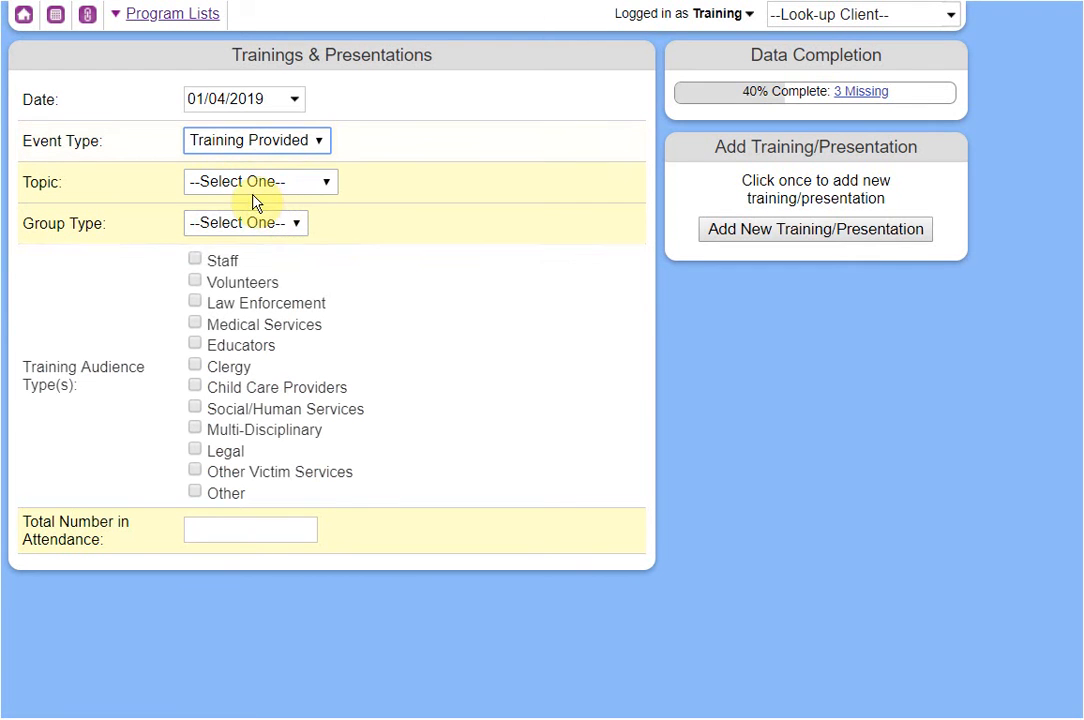
click(236, 183)
click(242, 240)
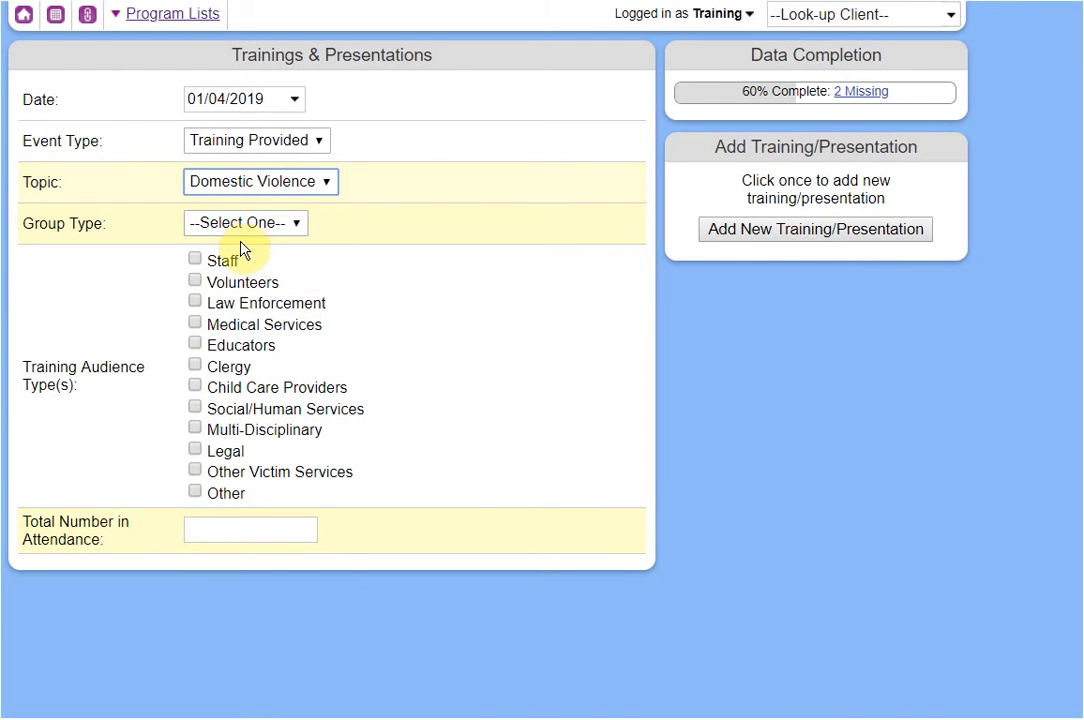
click(236, 222)
click(232, 282)
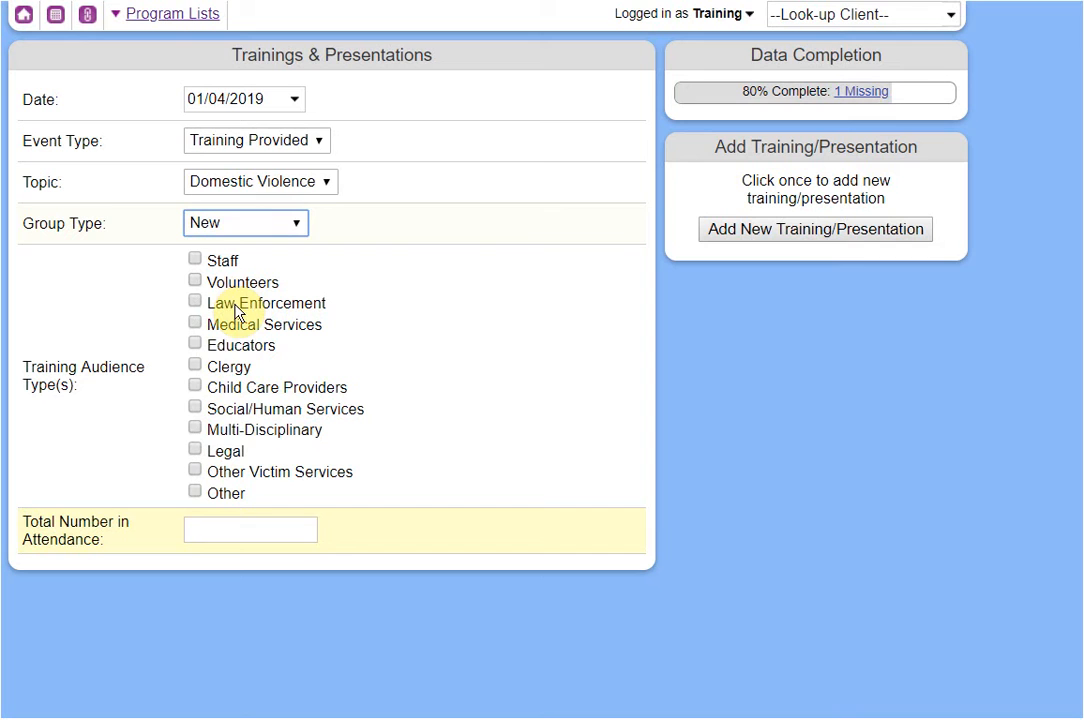
Mark Educators as the audience, enter 40 in attendance, and save the training record.
click(201, 347)
click(230, 532)
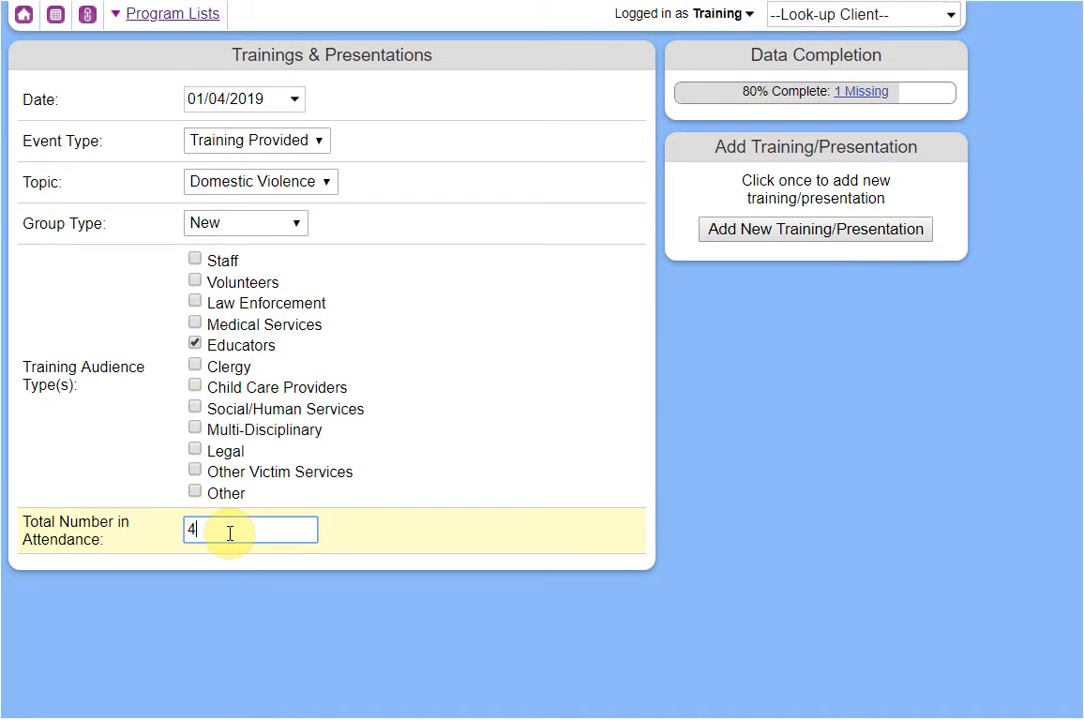
click(907, 430)
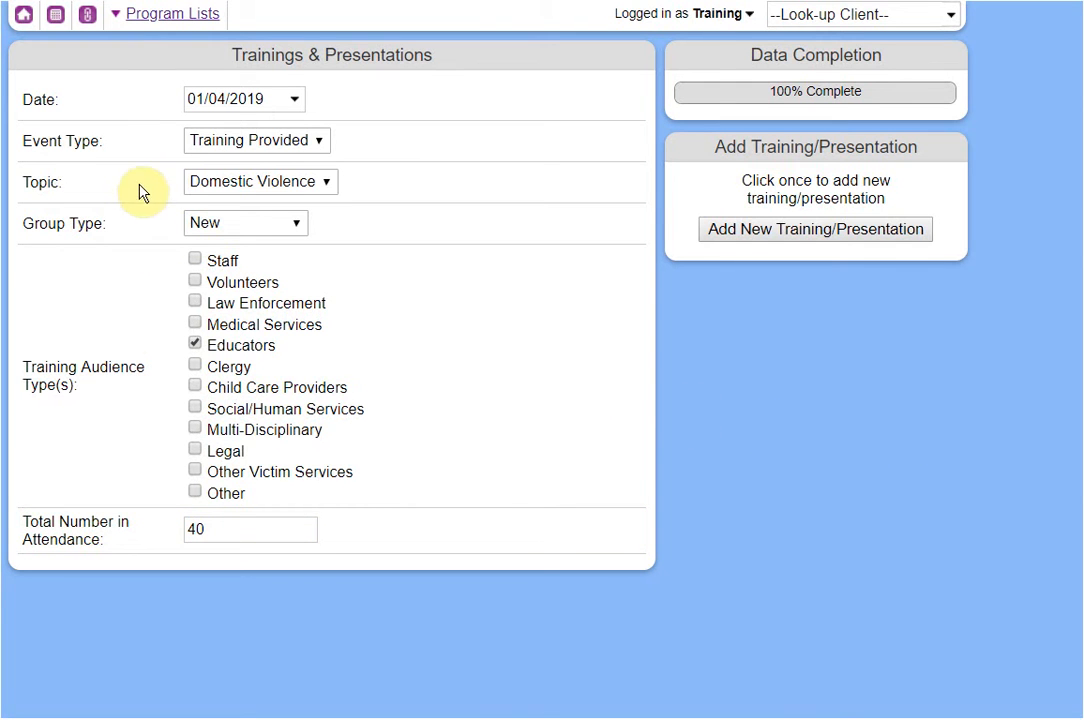
click(785, 240)
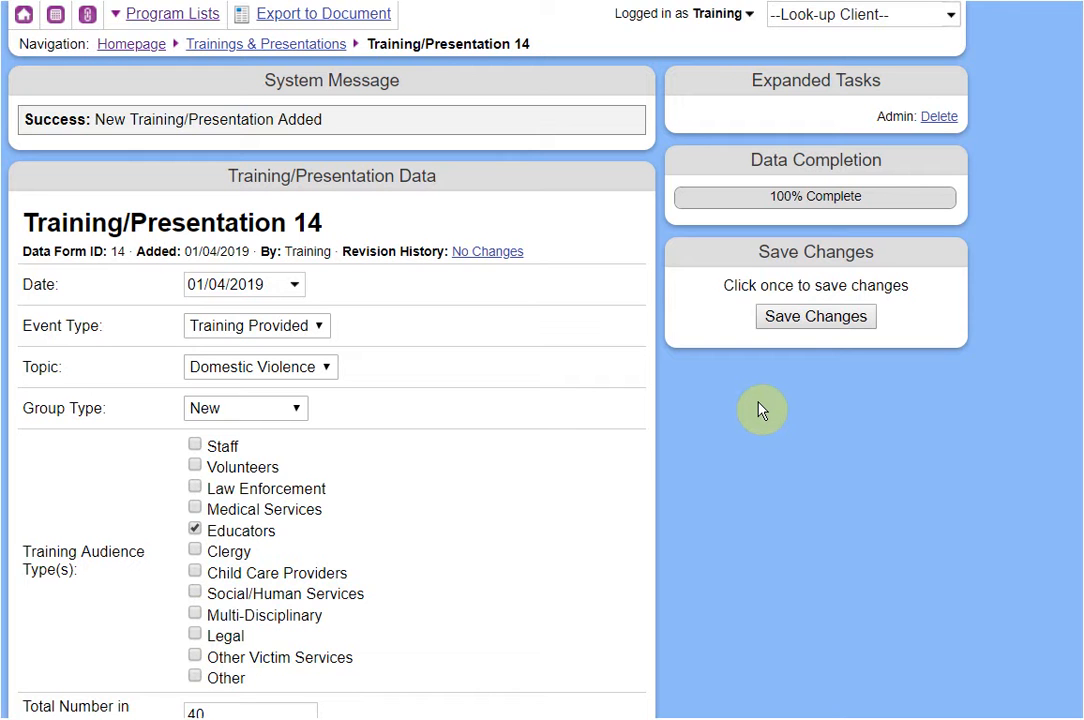
Confirm Training/Presentation 14 appears in the trainings list, then return to the homepage and scroll through it.
click(268, 46)
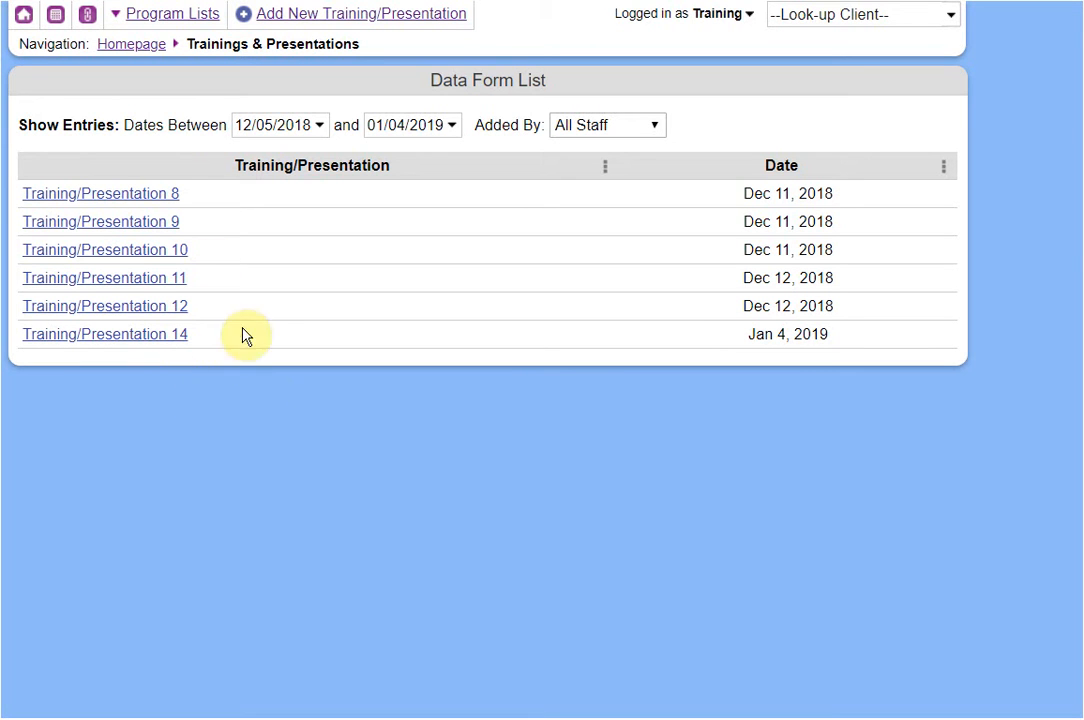
click(134, 45)
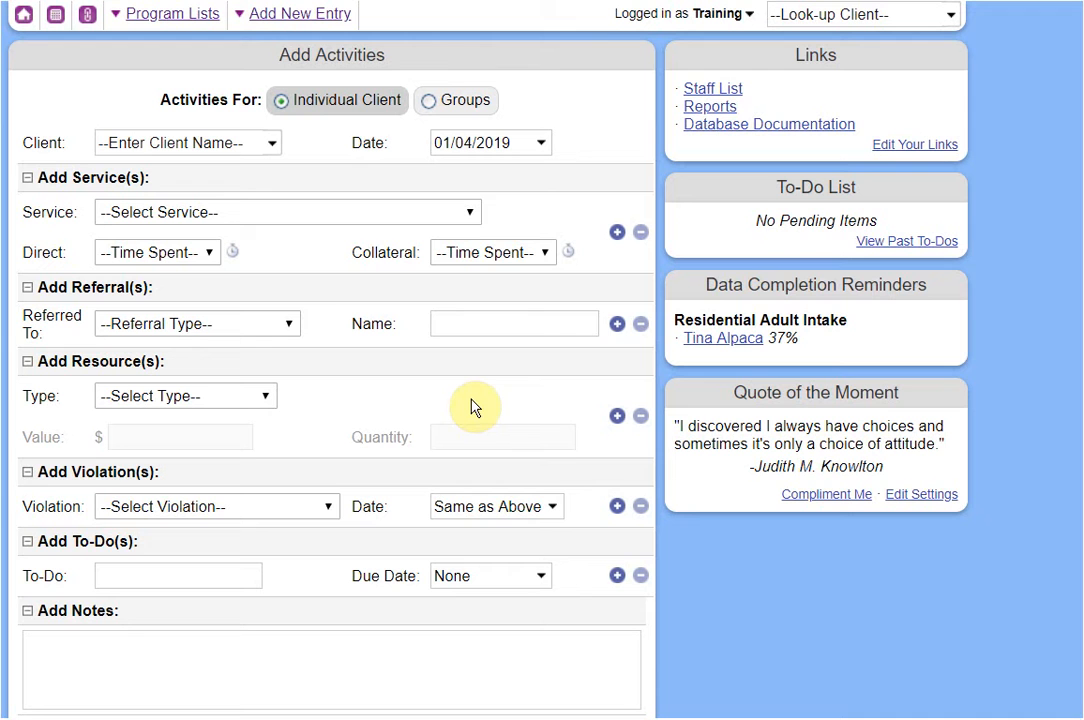
scroll(372, 334, down, 2)
scroll(372, 334, down, 2)
scroll(375, 334, down, 1)
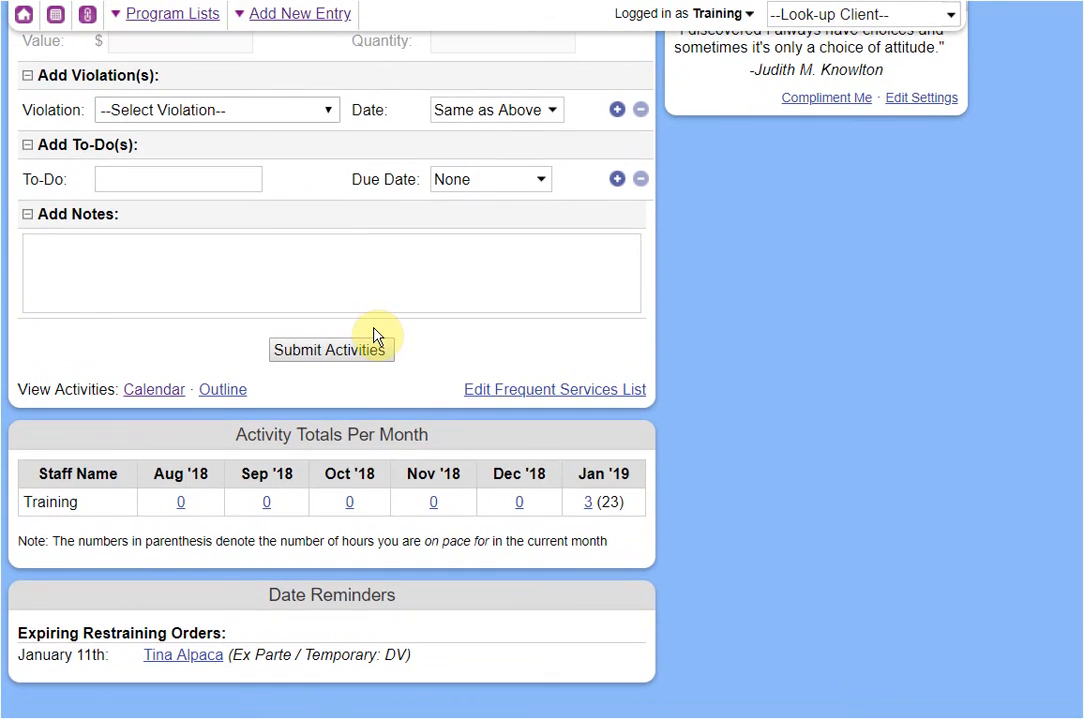
scroll(375, 336, up, 4)
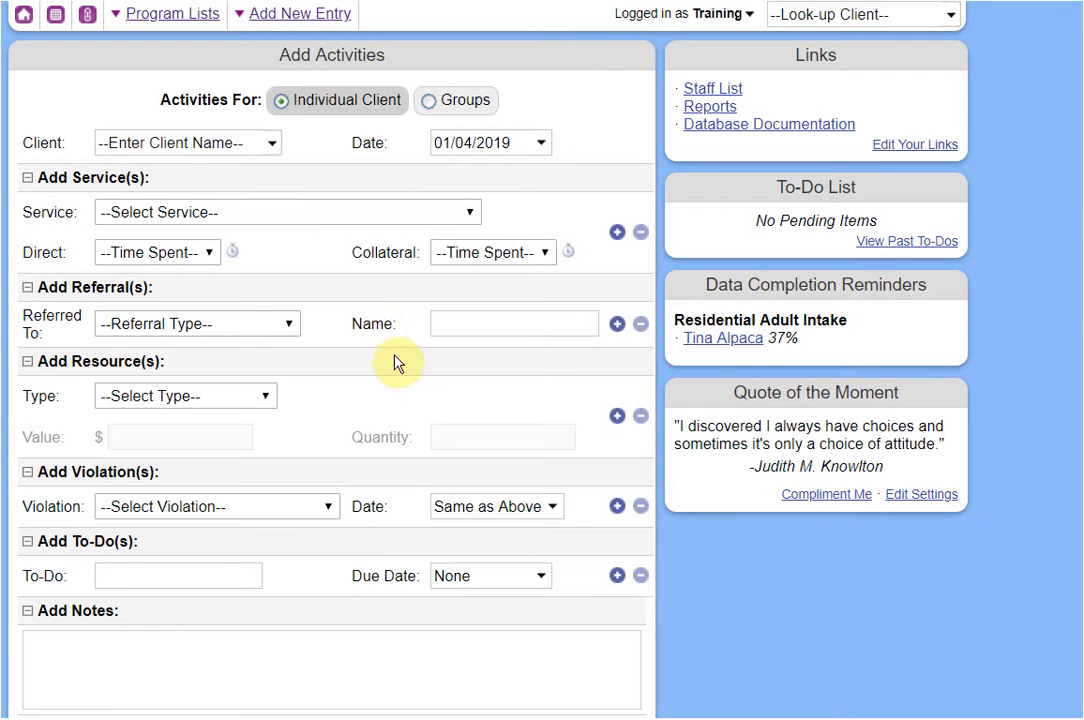
Look up the demo client by name, open her record, and show its shareable link.
click(831, 17)
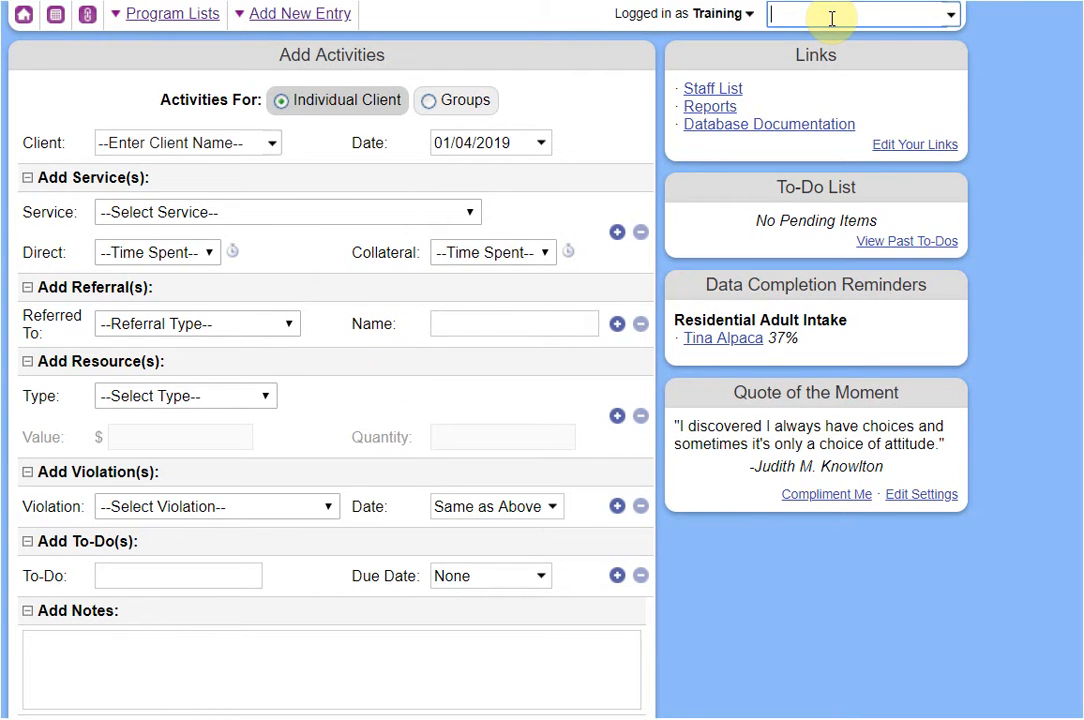
text(tina)
click(835, 67)
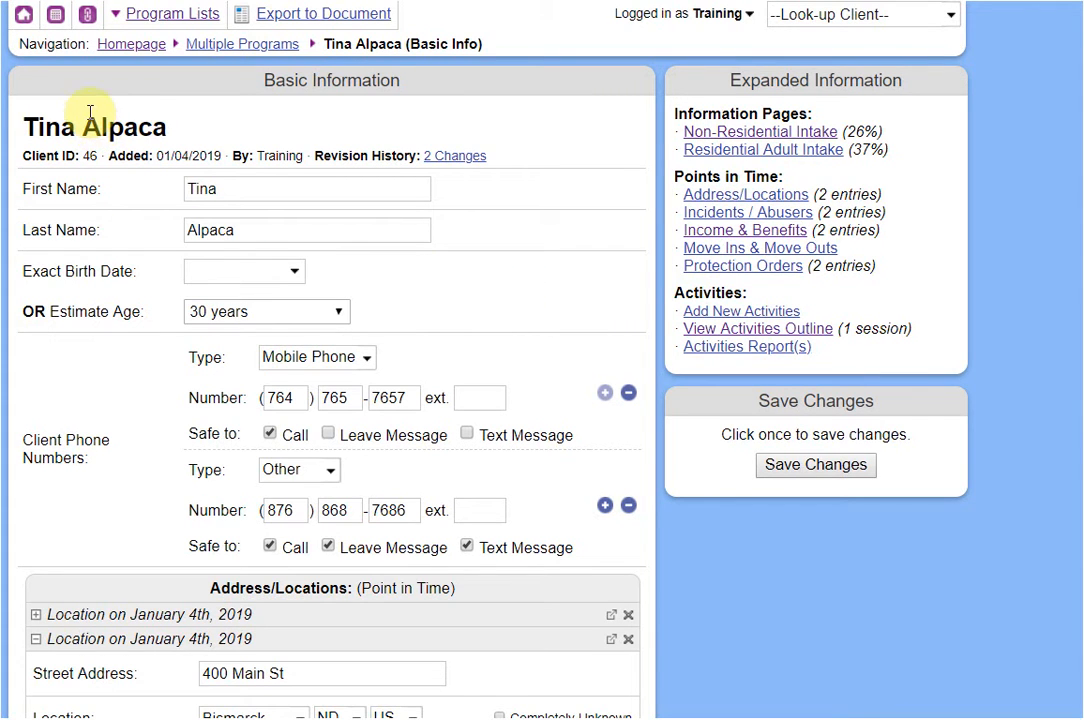
click(86, 24)
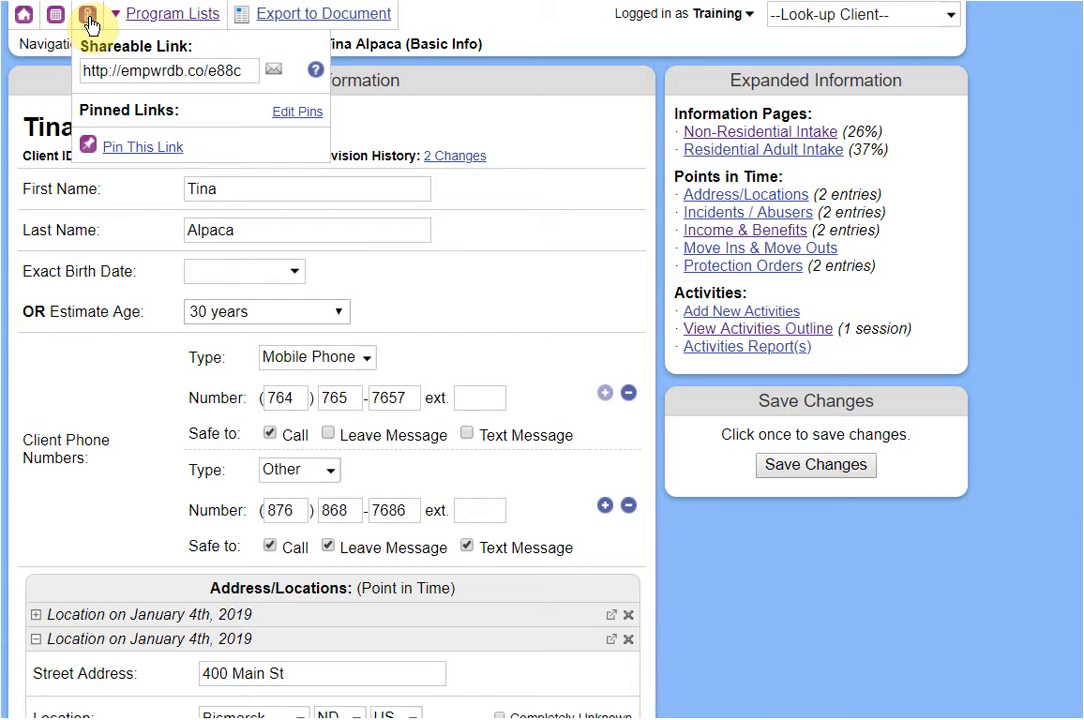
Select the record's shareable link and open the email-to-database-user form's staff recipient list.
click(210, 72)
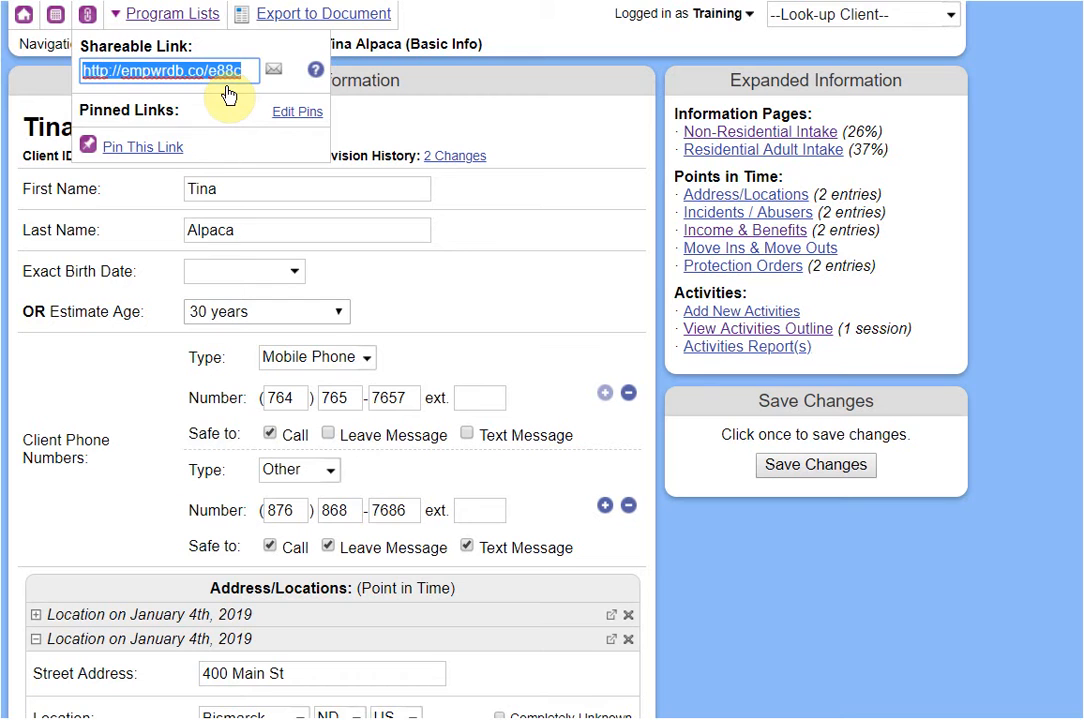
click(204, 172)
click(87, 15)
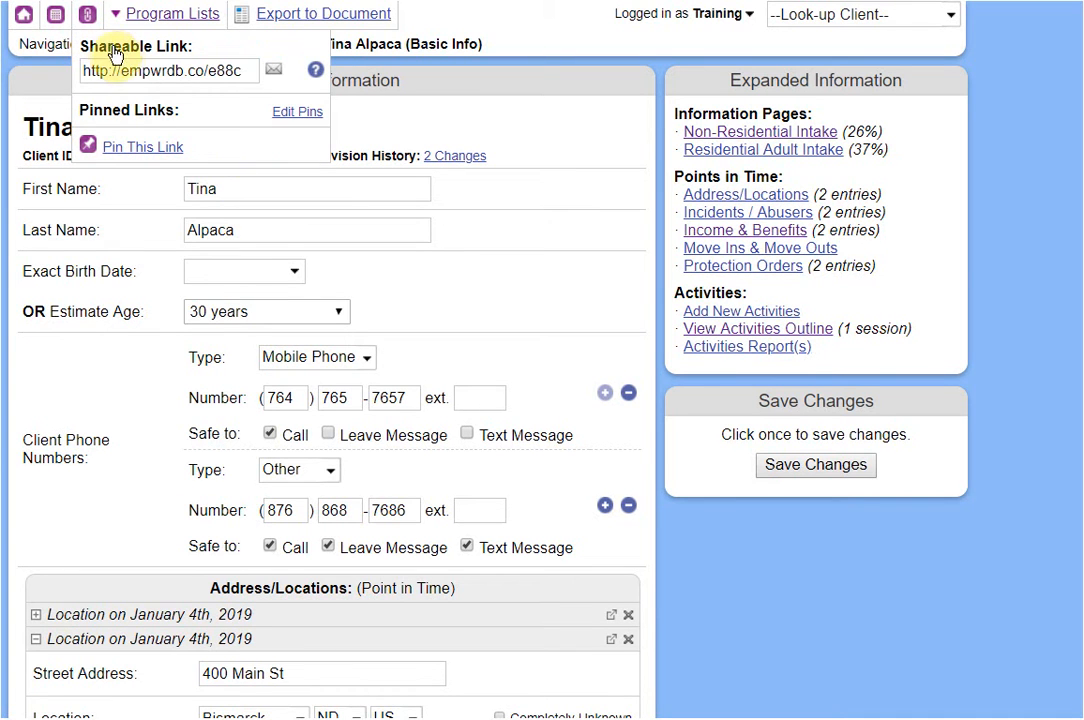
click(170, 71)
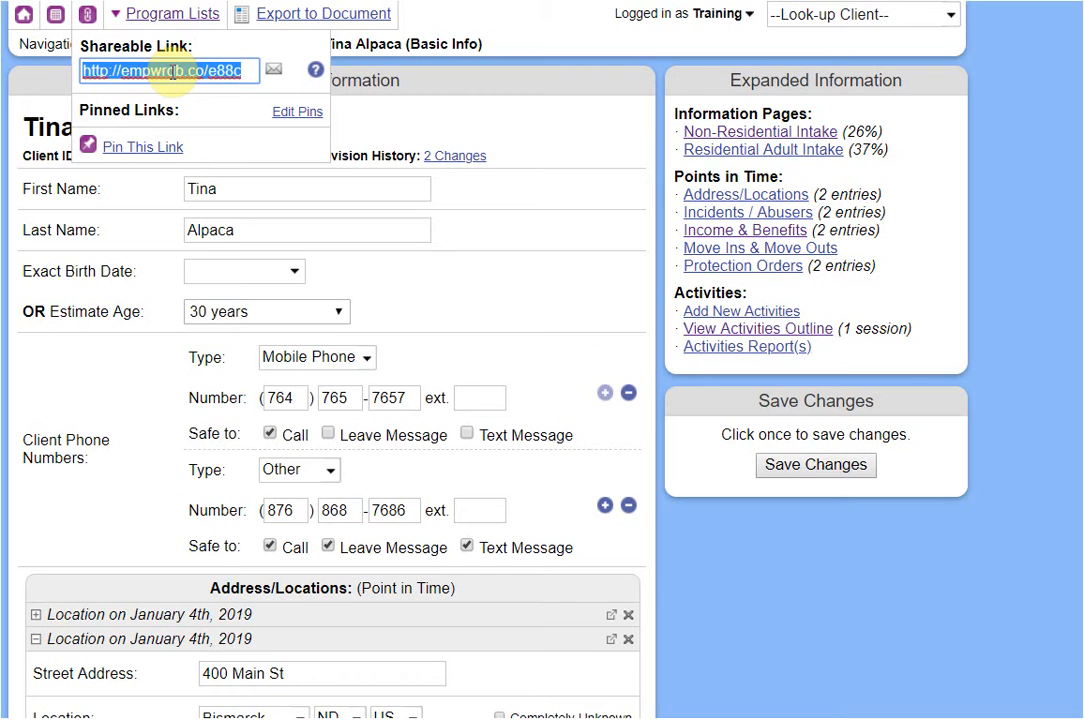
click(276, 76)
click(487, 284)
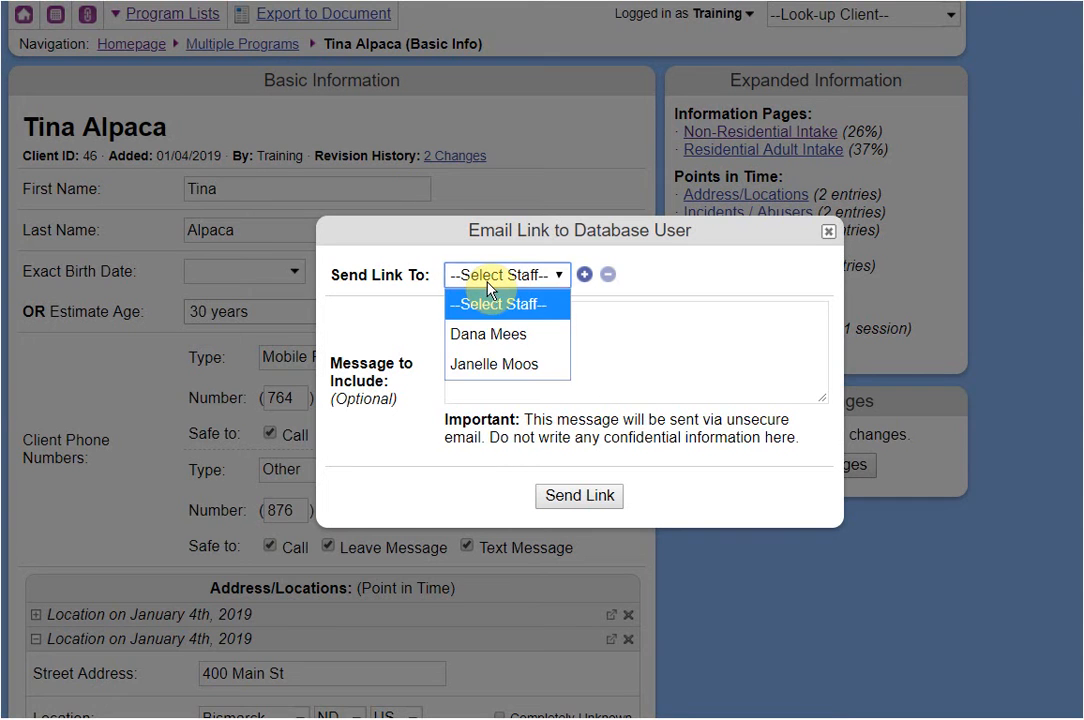
Choose a staff recipient, write a message starting 'can you check', then close the form unsent.
click(488, 335)
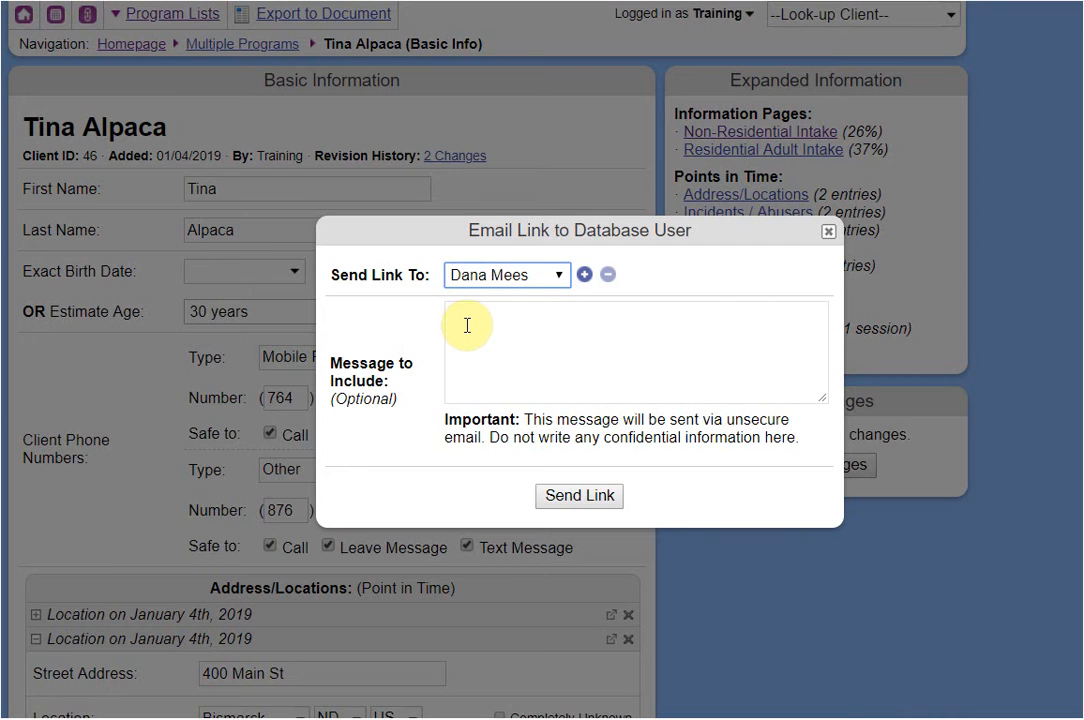
click(488, 337)
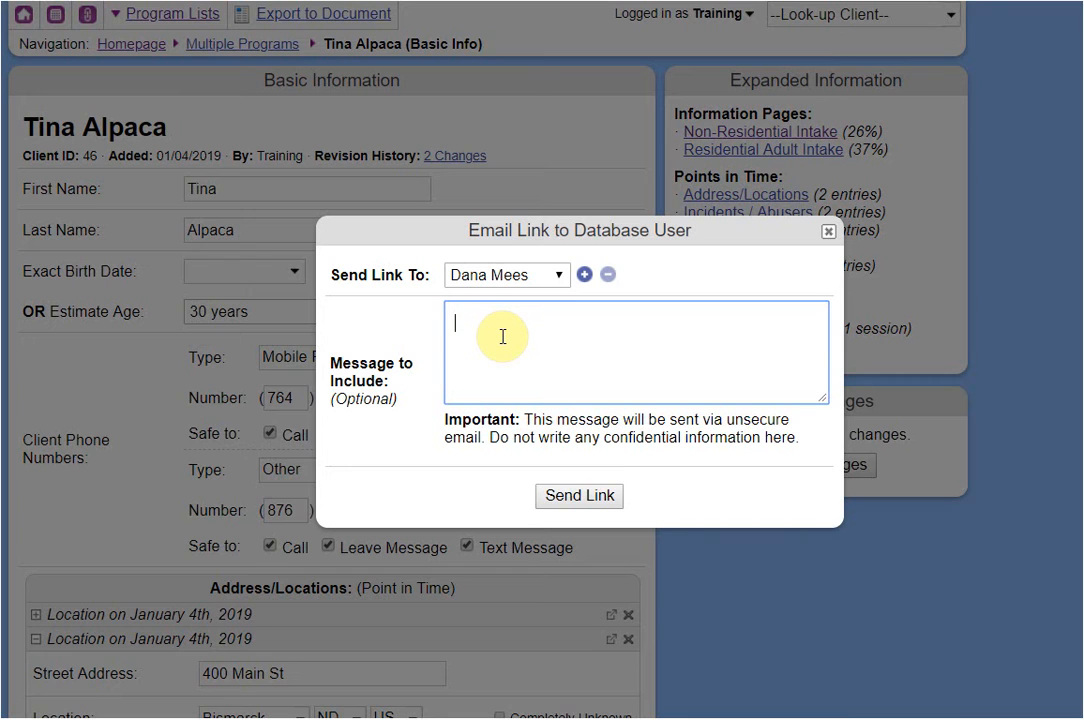
text(can you check wytfkjhgk jghkj fkjh gg)
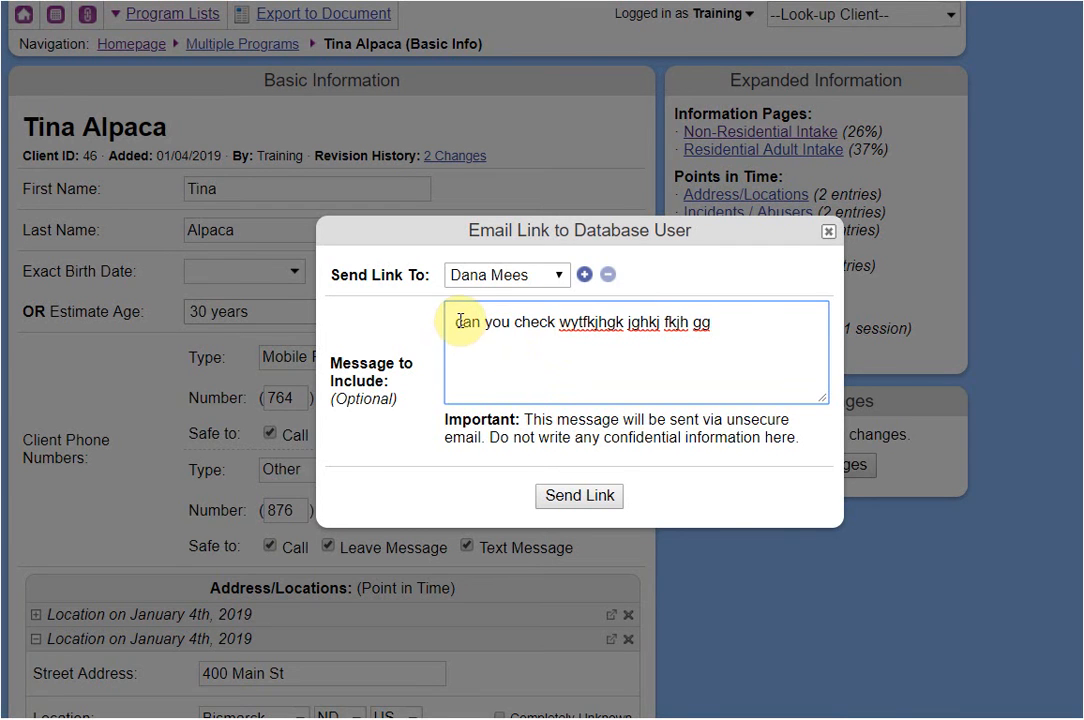
drag(458, 321, 757, 326)
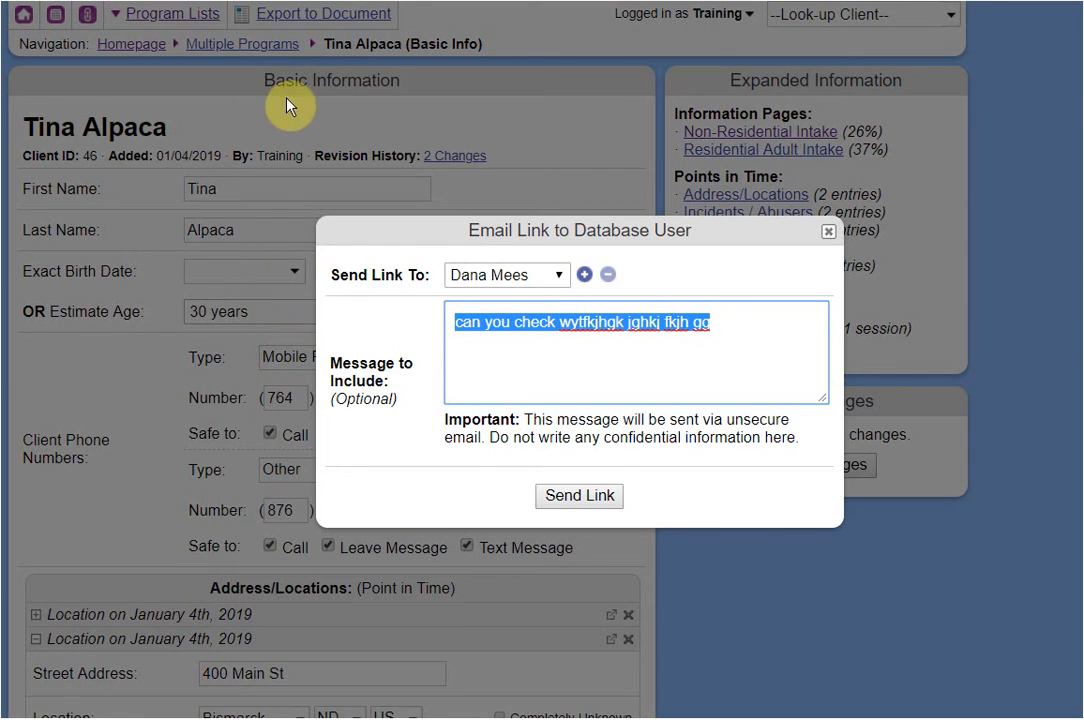
click(828, 231)
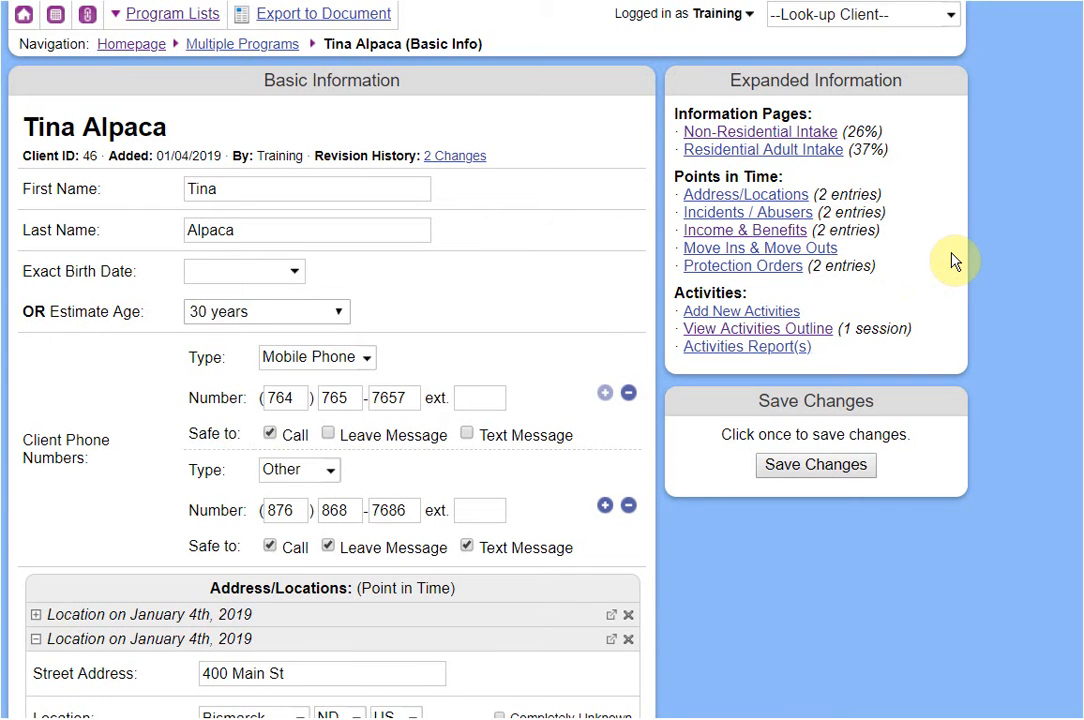
Return to the homepage, confirming Leave, and open Database Documentation from the Links panel.
click(112, 45)
click(670, 90)
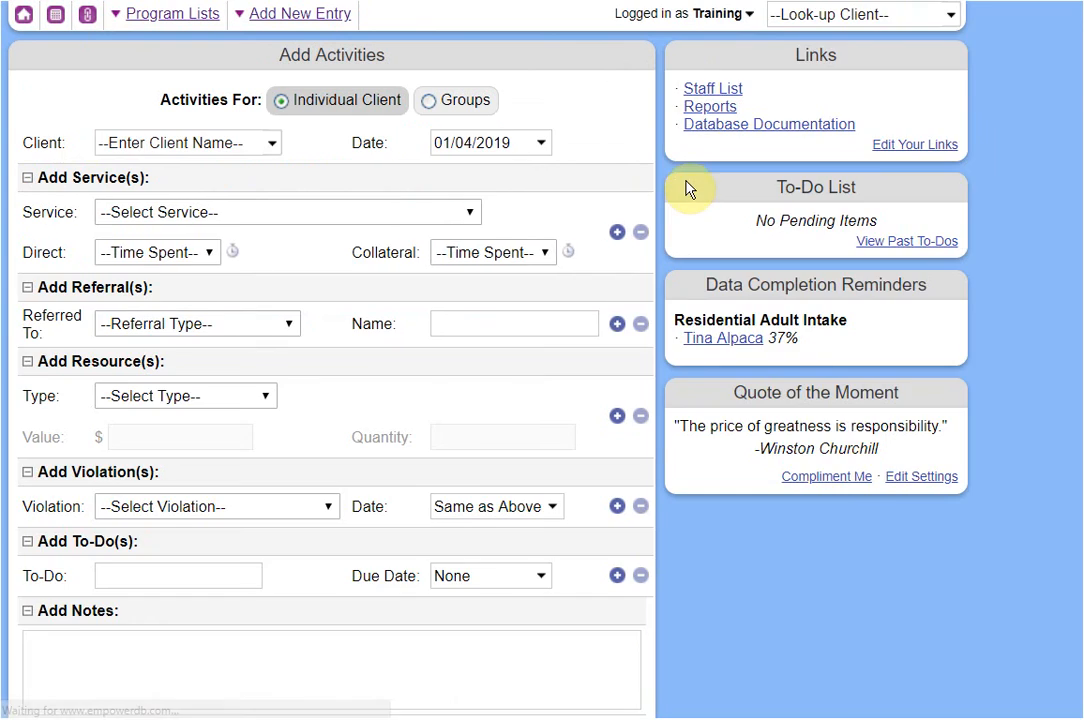
click(779, 133)
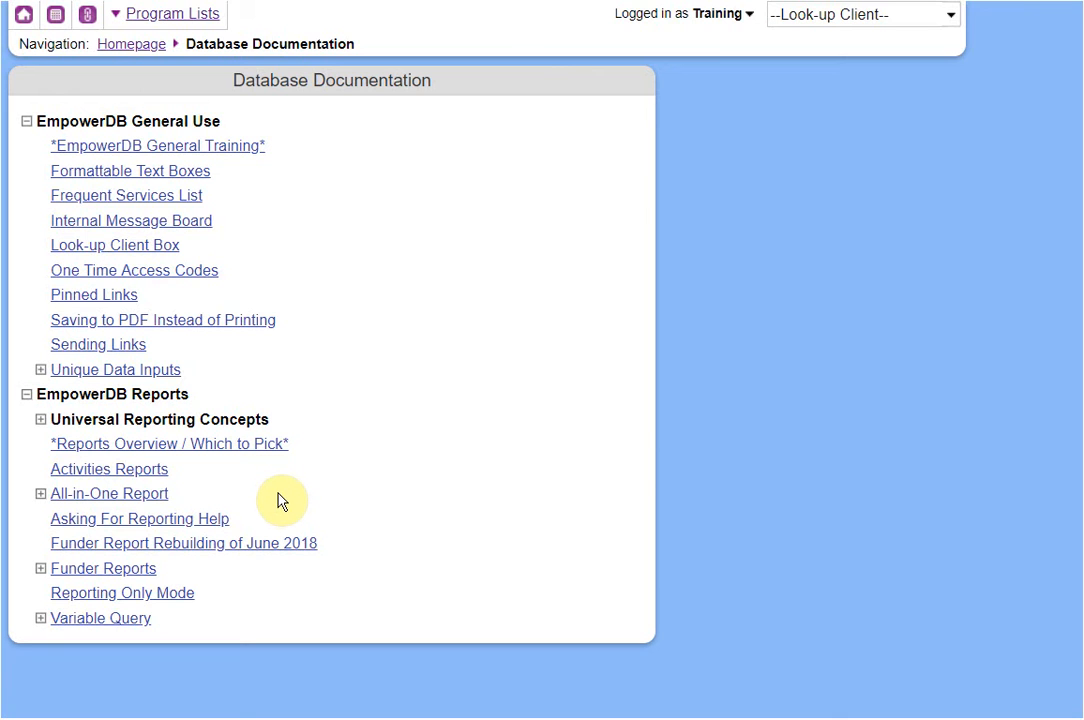
Browse the Variable Query, All-in-One Report and Activities Reports articles, expanding All-in-One Report and Main Screen Overview.
click(139, 622)
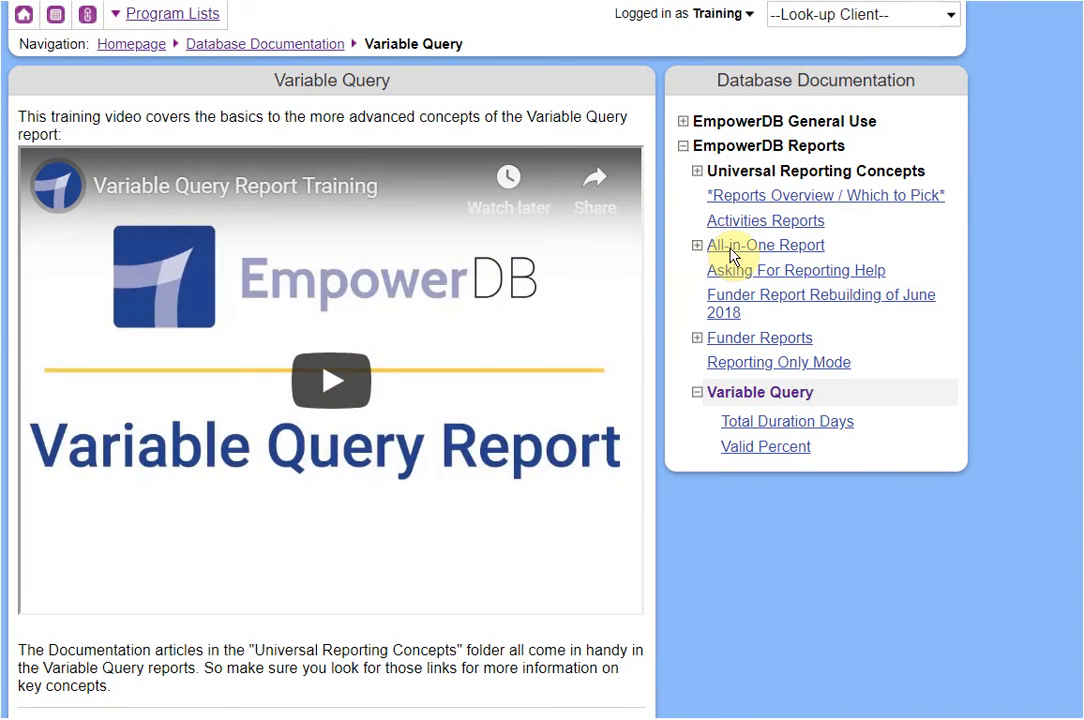
click(733, 250)
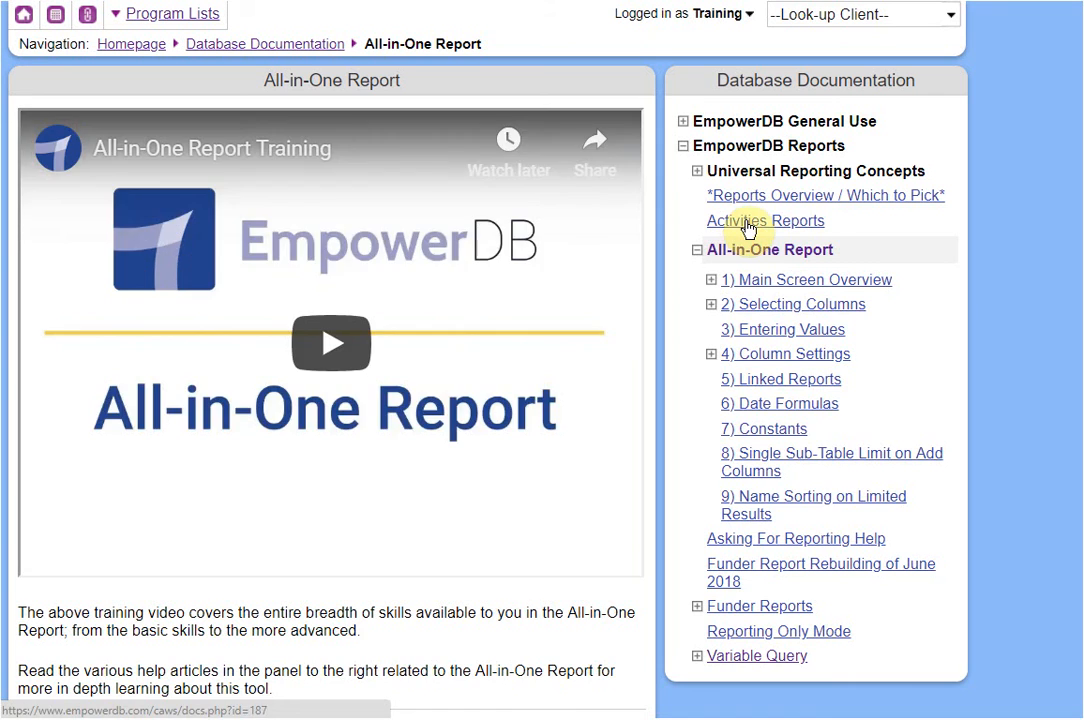
click(748, 222)
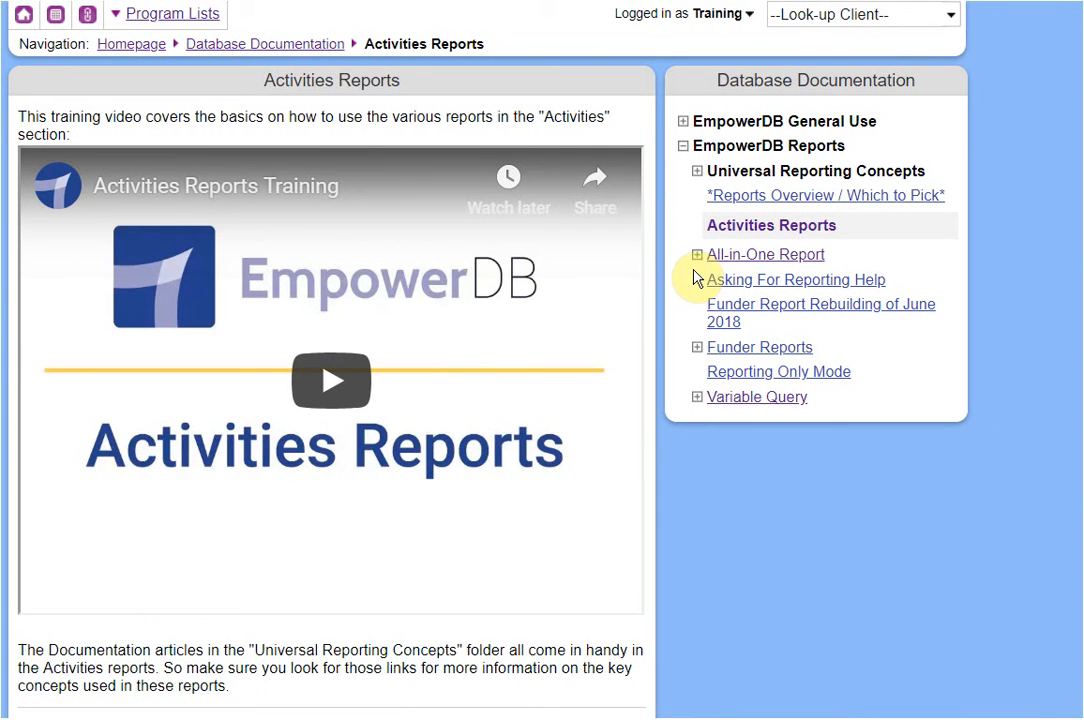
click(700, 256)
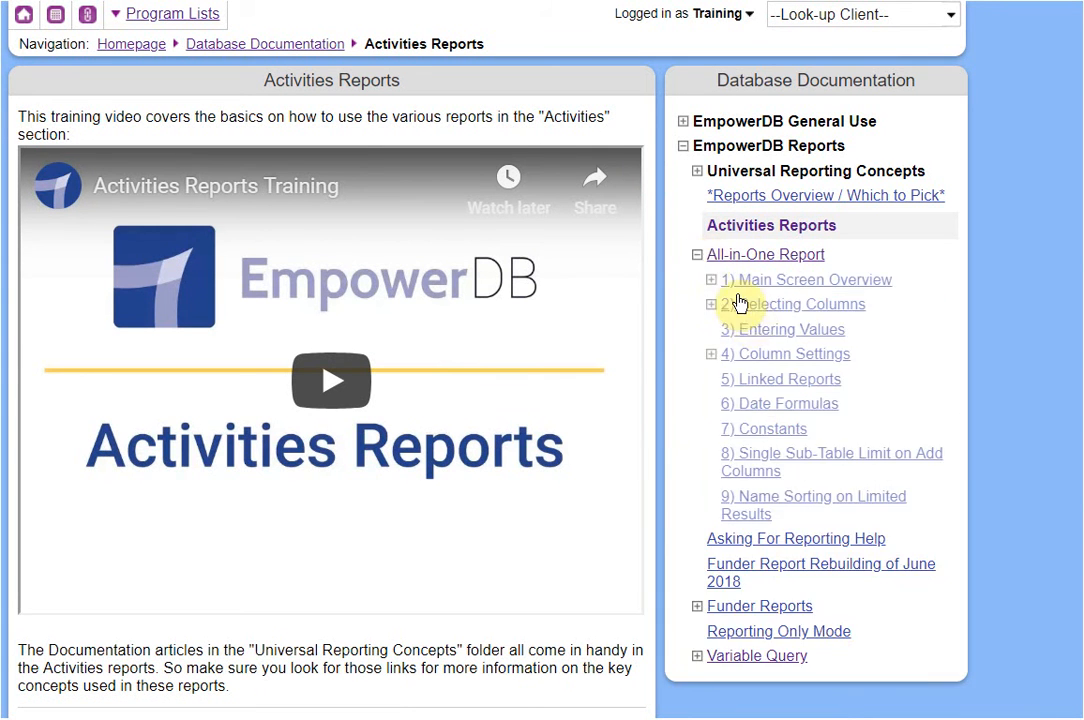
click(710, 282)
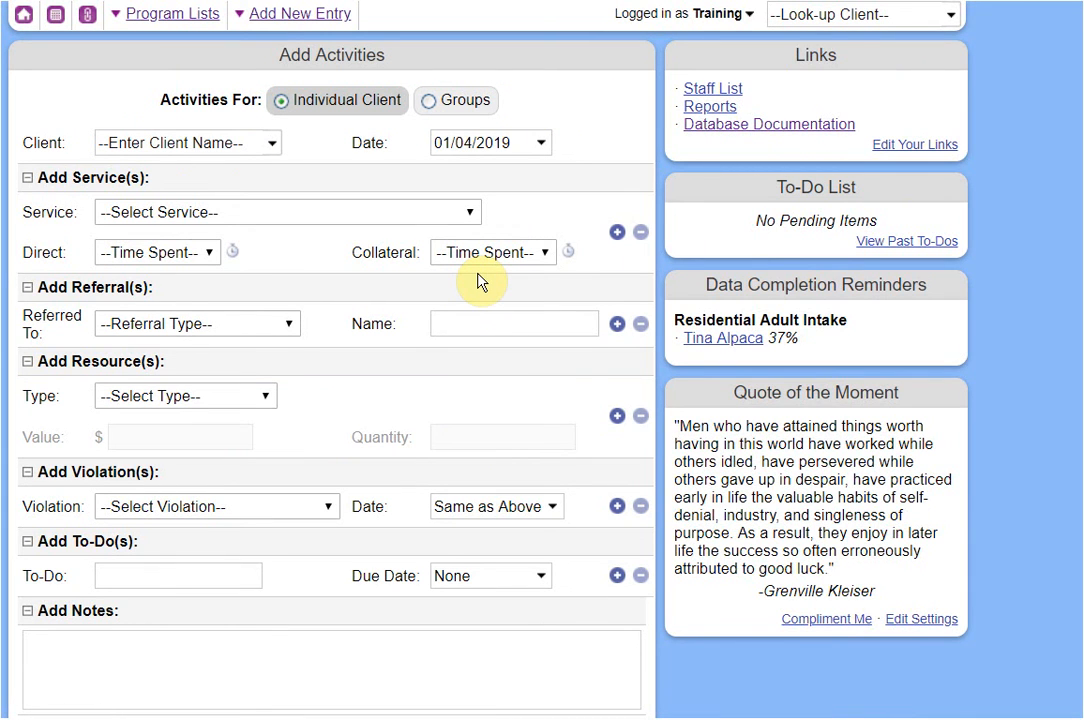
View the Reports list, then look up the demo client by name and open her record.
click(712, 112)
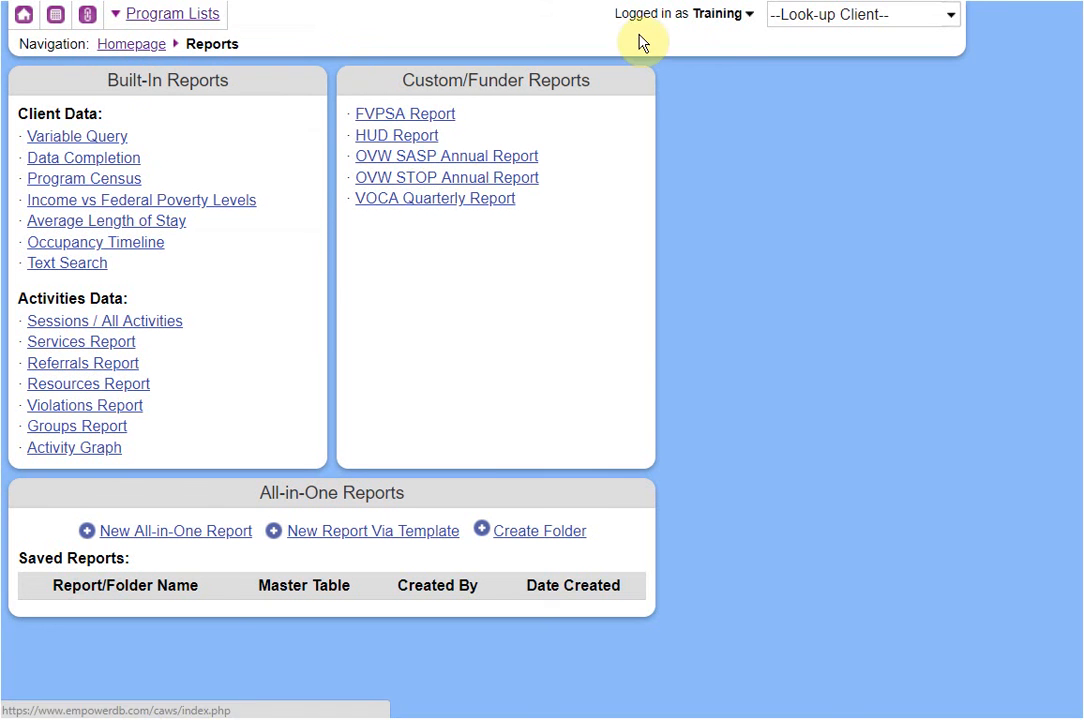
click(866, 12)
text(tina)
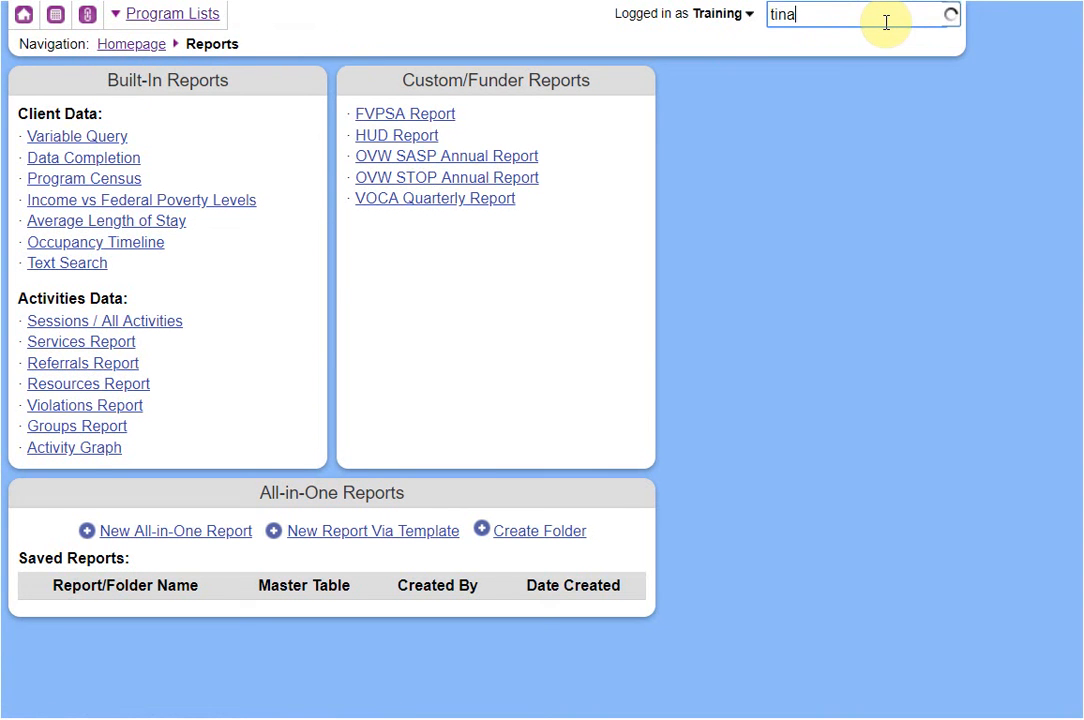
click(859, 64)
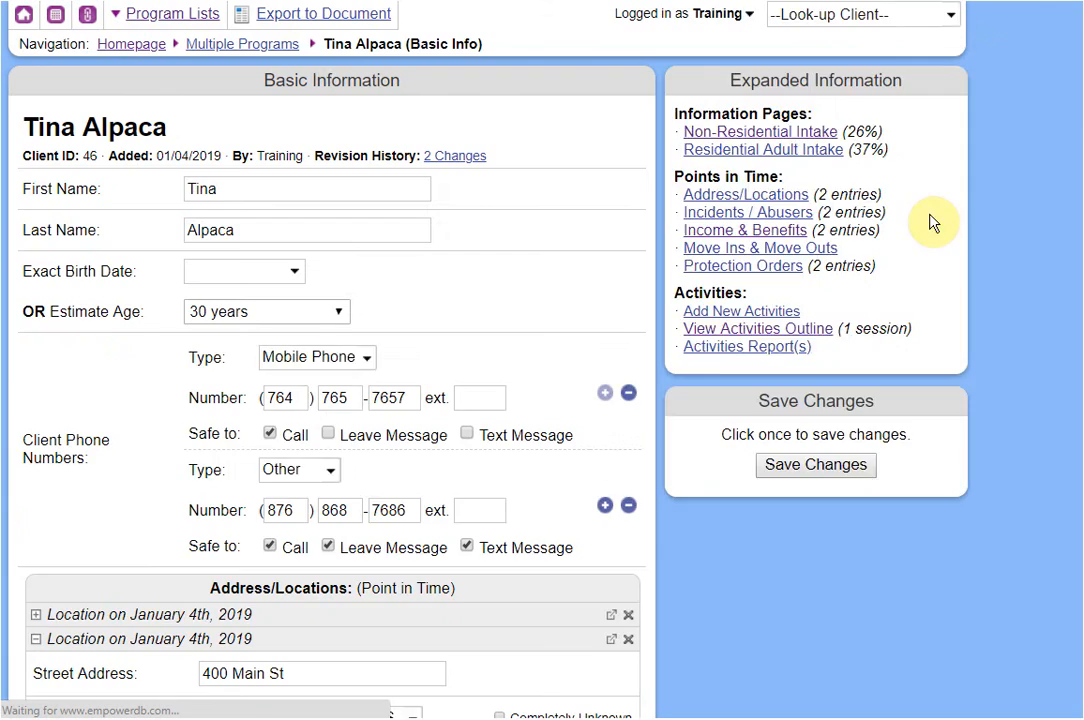
Open the Residential Adult Intake form, add an extra address location, then undo it.
click(789, 153)
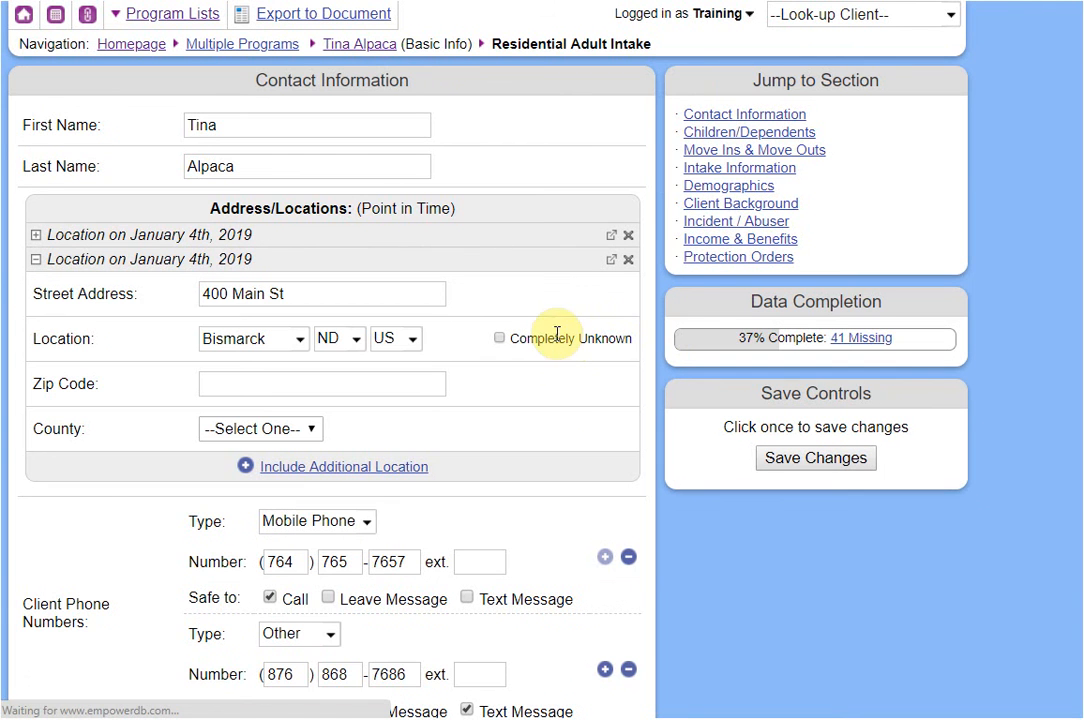
click(368, 466)
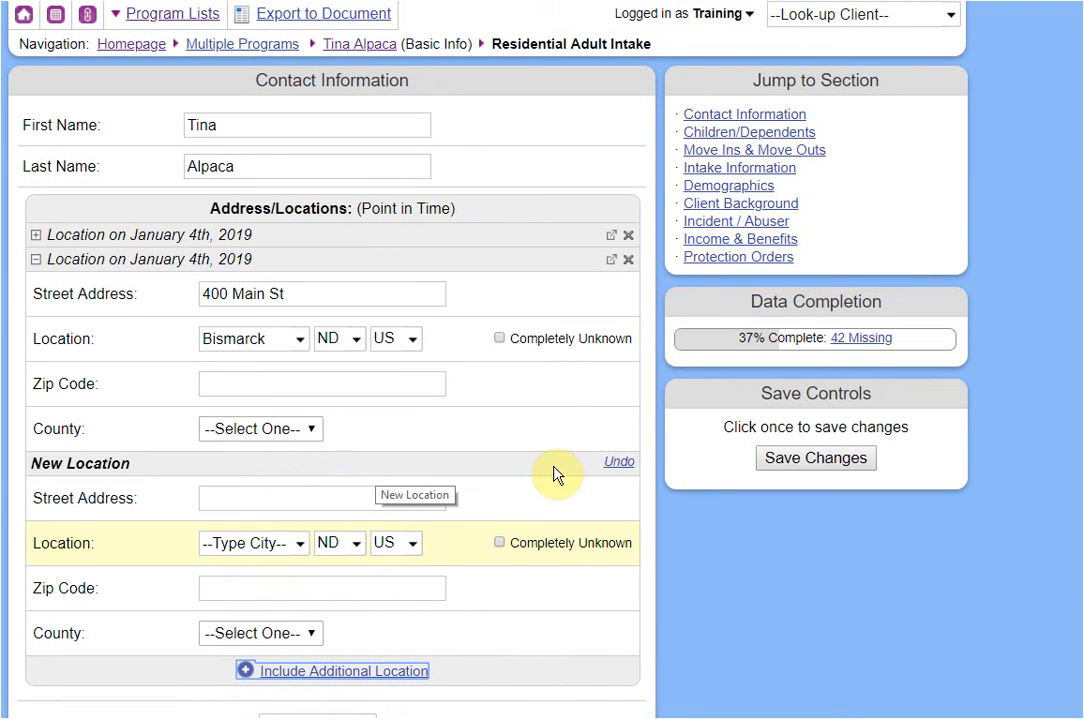
click(618, 463)
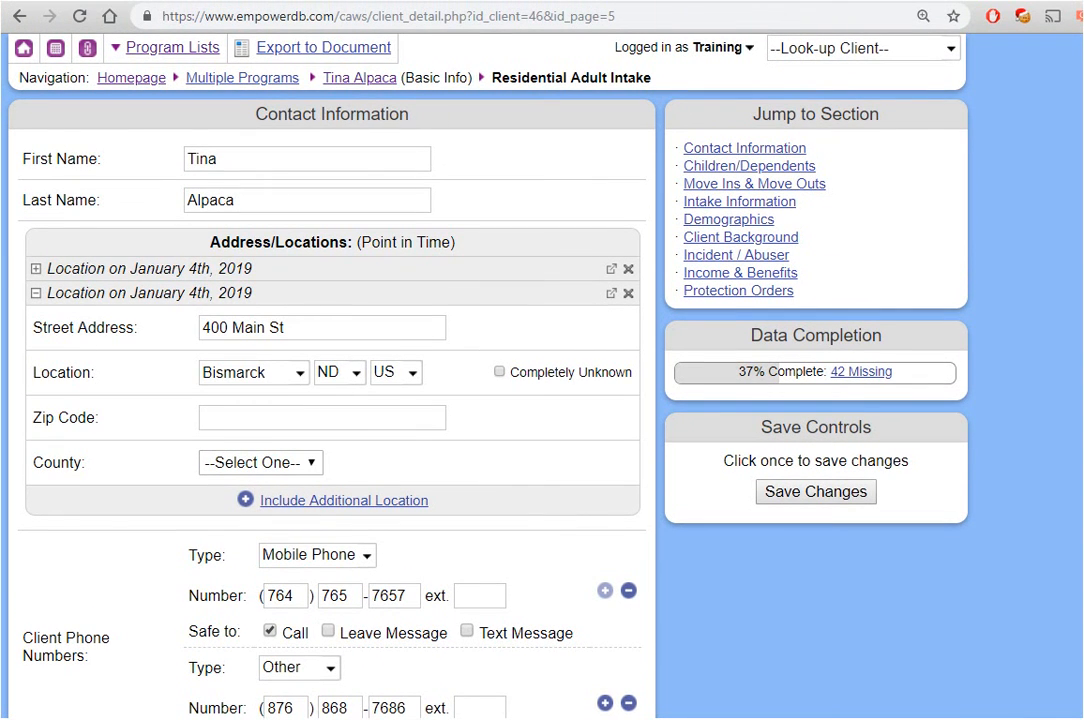
click(96, 46)
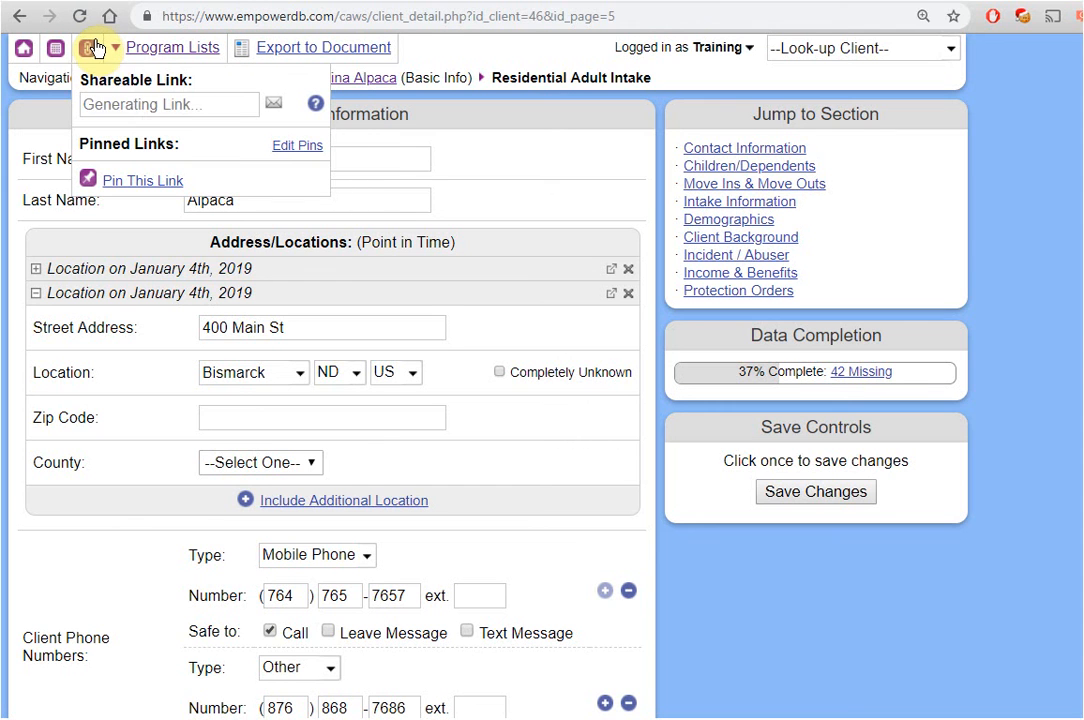
click(204, 107)
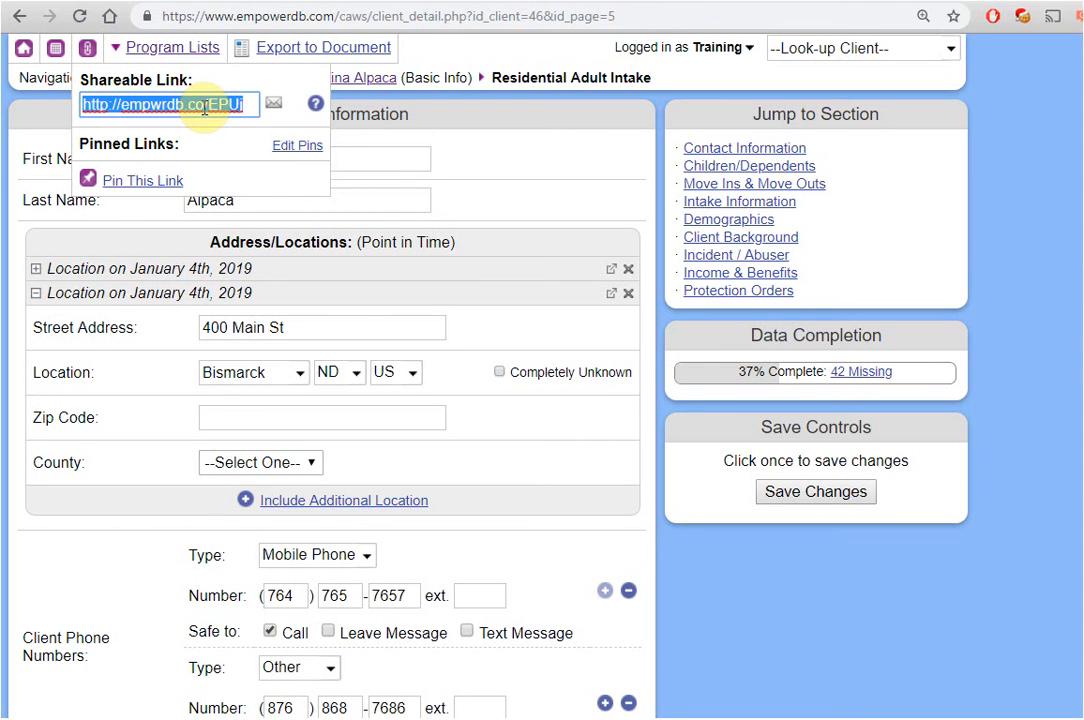
click(465, 18)
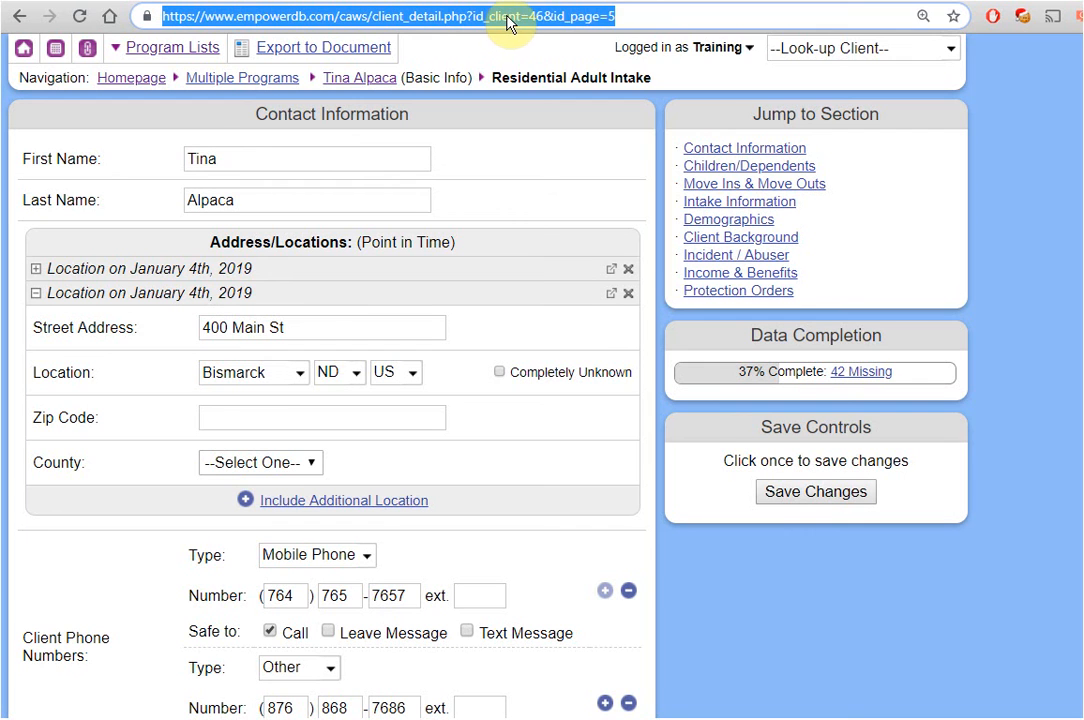
right_click(507, 22)
click(560, 118)
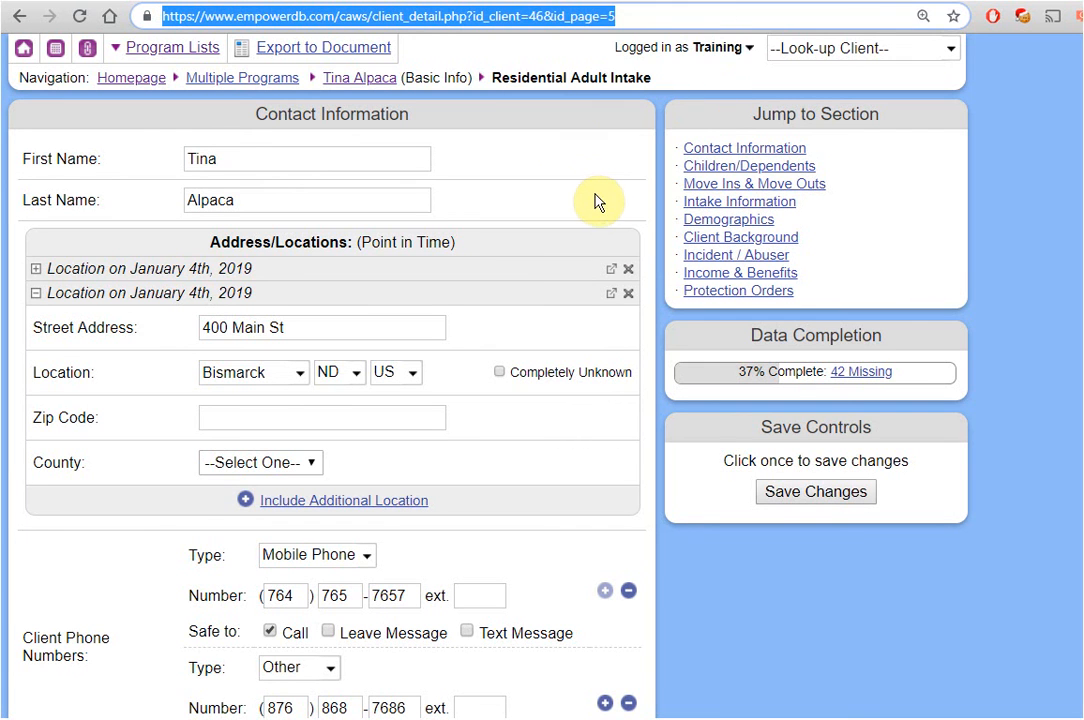
click(576, 177)
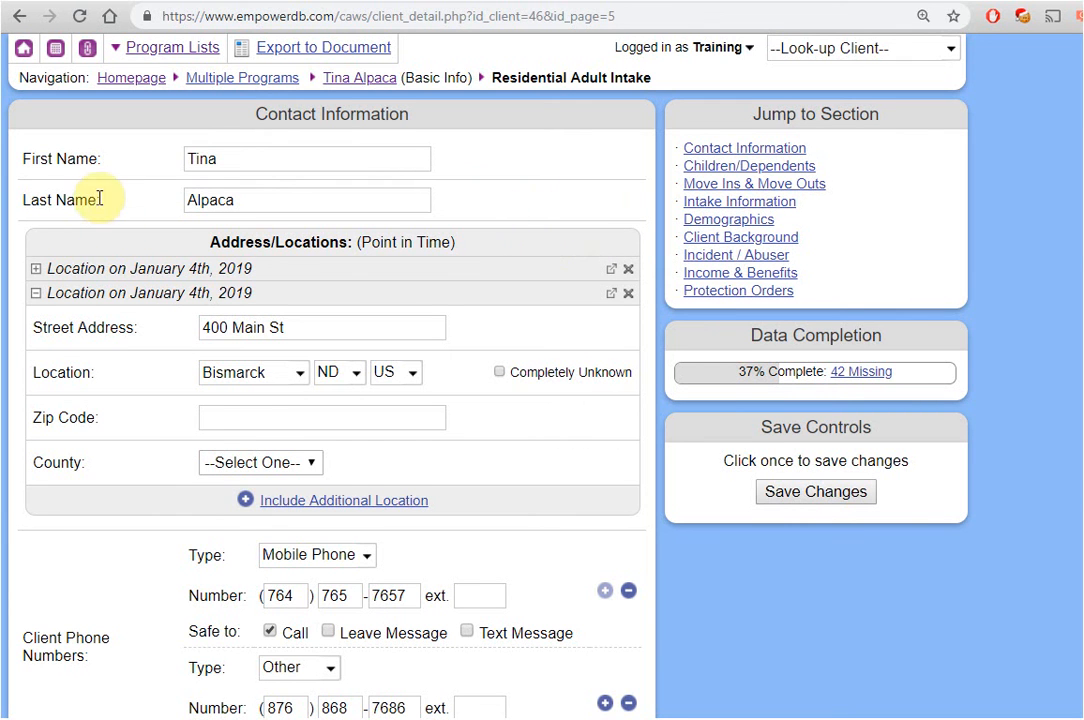
scroll(183, 509, down, 1)
scroll(183, 509, down, 9)
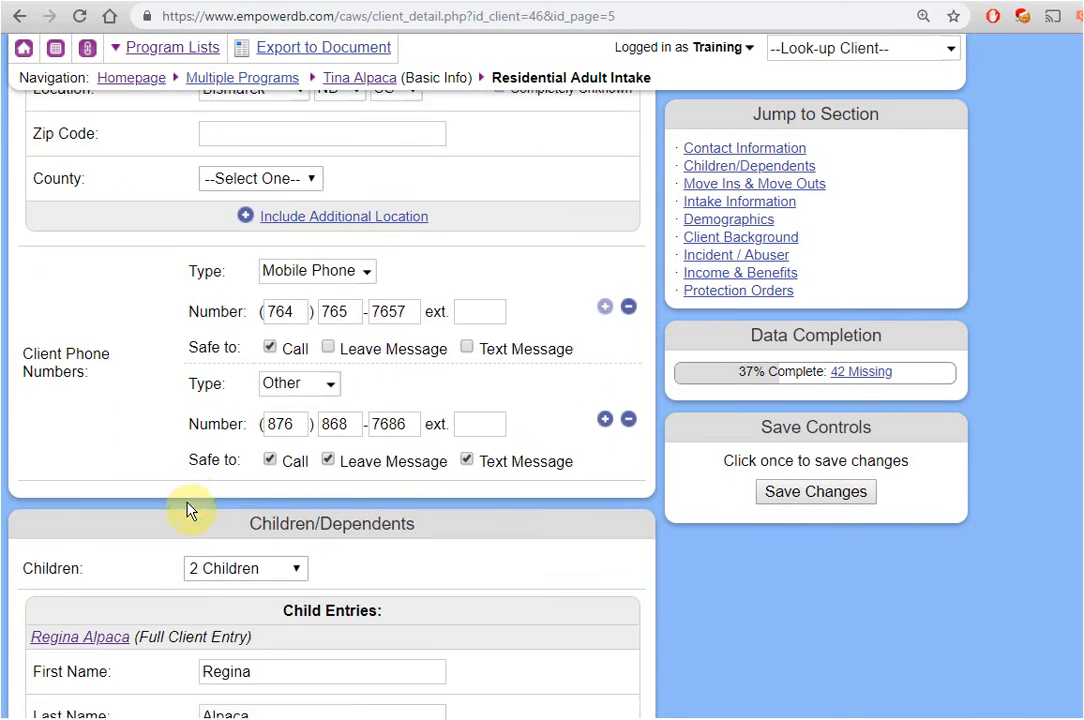
scroll(200, 493, down, 7)
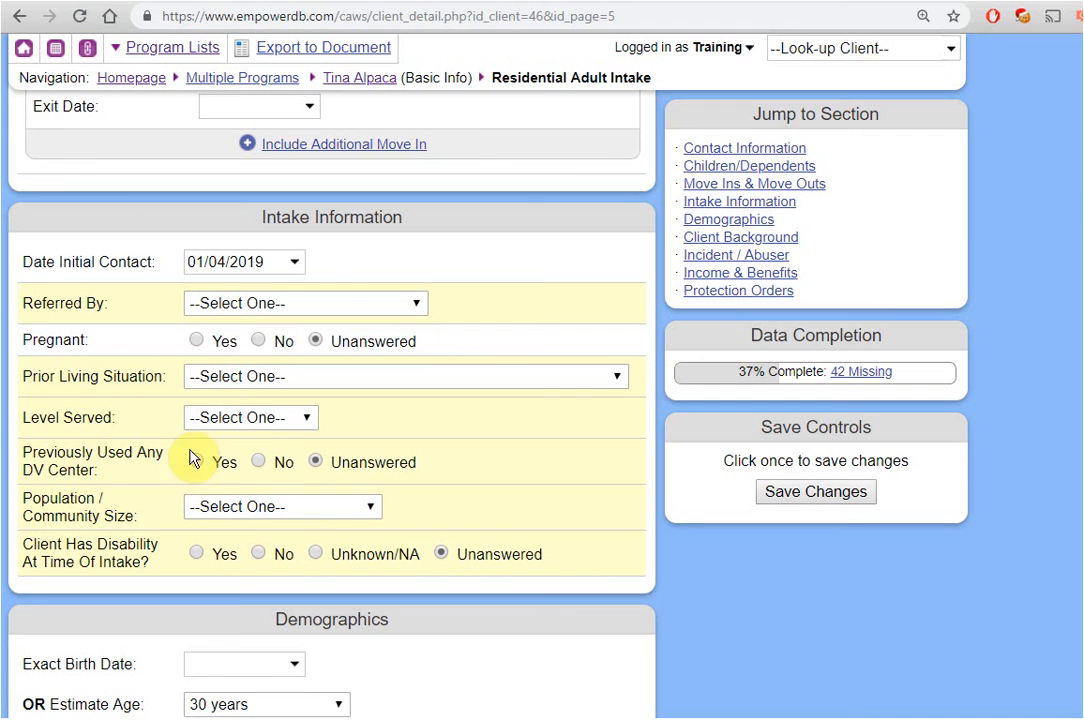
drag(163, 376, 22, 376)
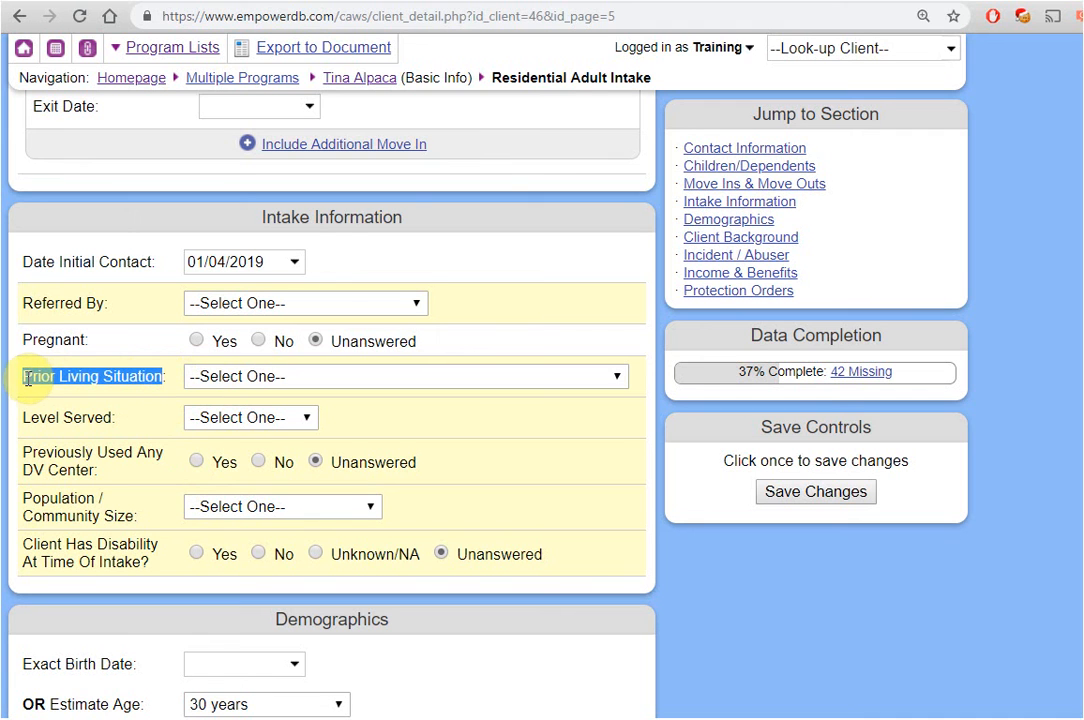
right_click(40, 380)
click(82, 391)
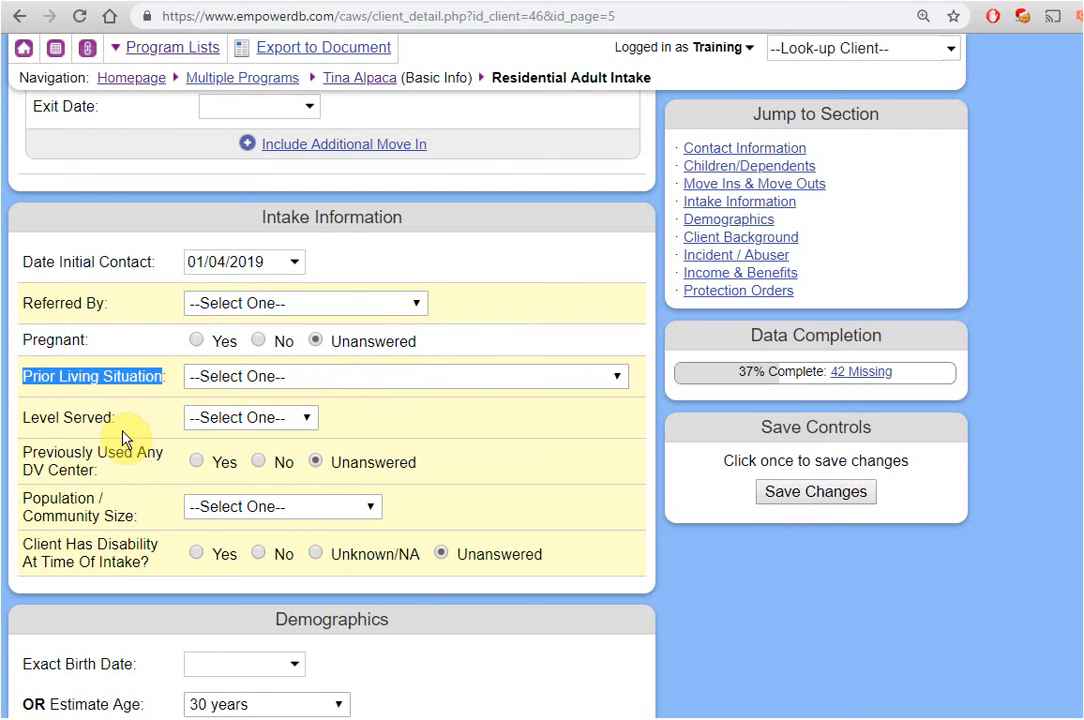
click(127, 432)
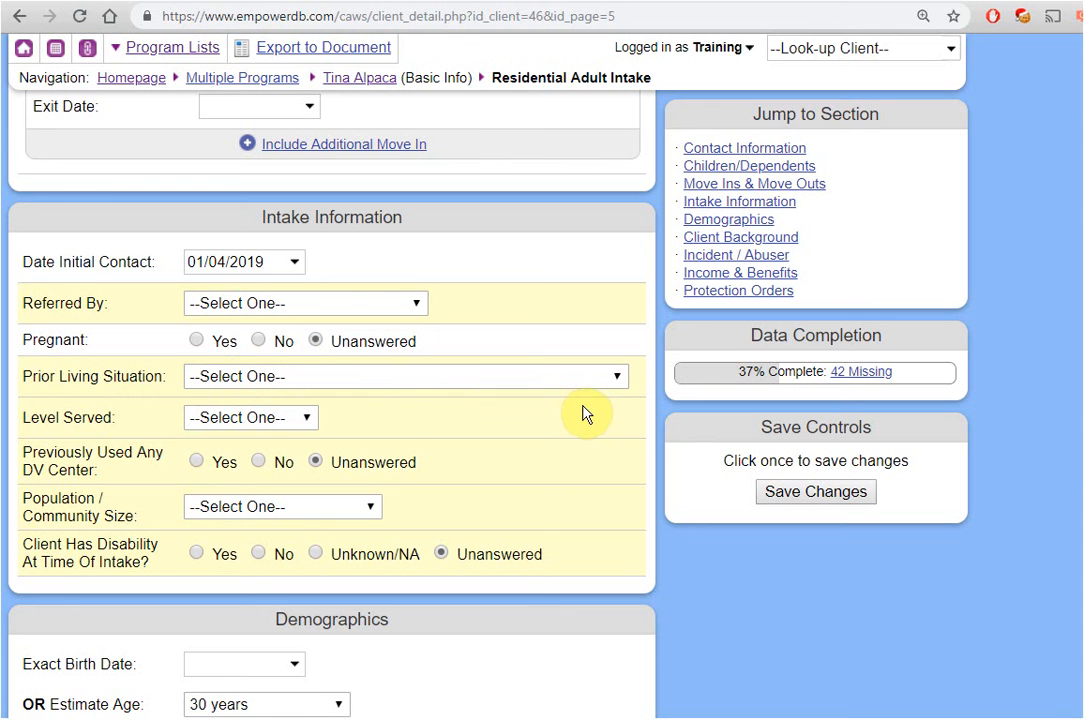
scroll(505, 332, up, 3)
scroll(505, 332, up, 7)
scroll(505, 332, up, 3)
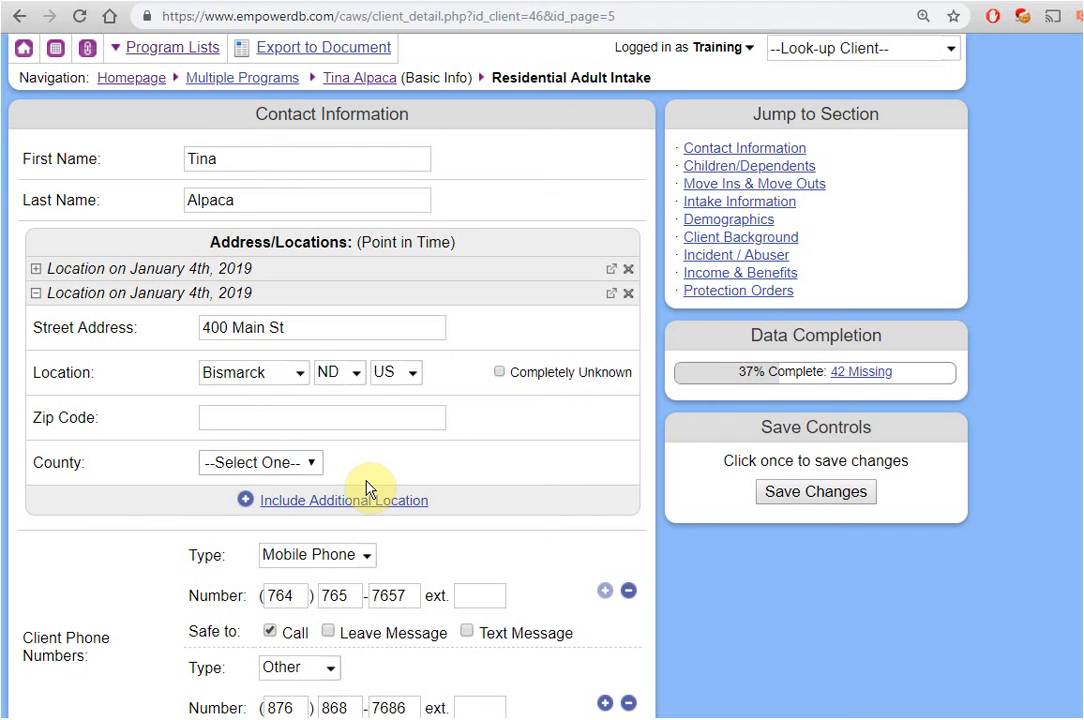
Add a blank additional location to the Residential Adult Intake form.
click(363, 509)
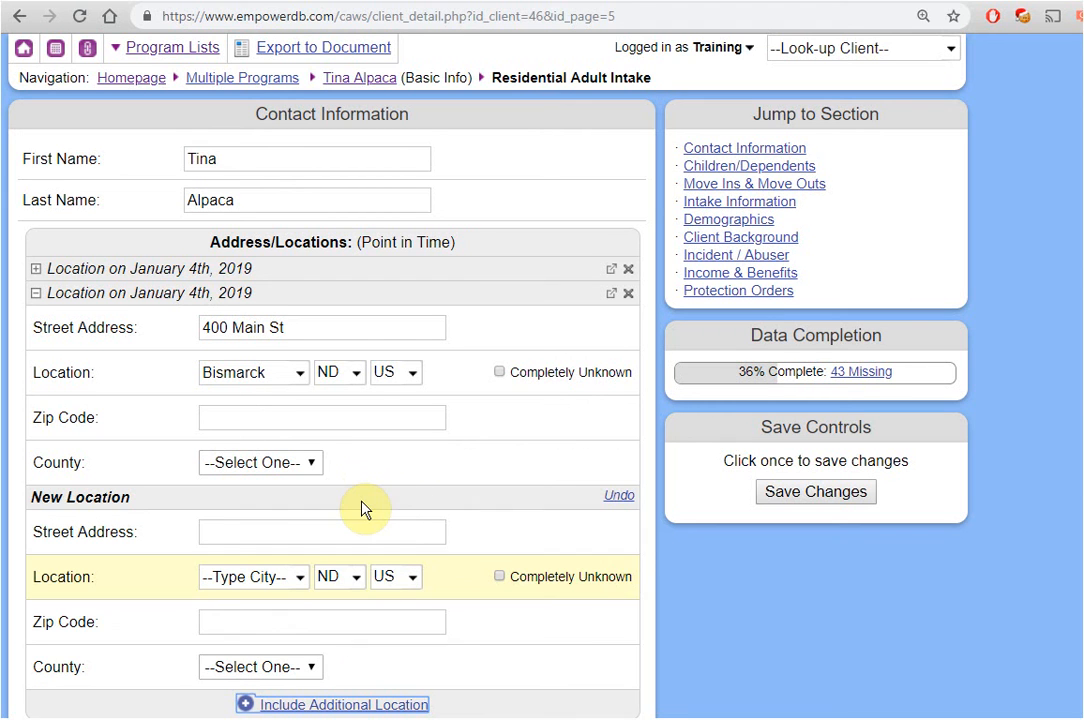
scroll(363, 509, down, 1)
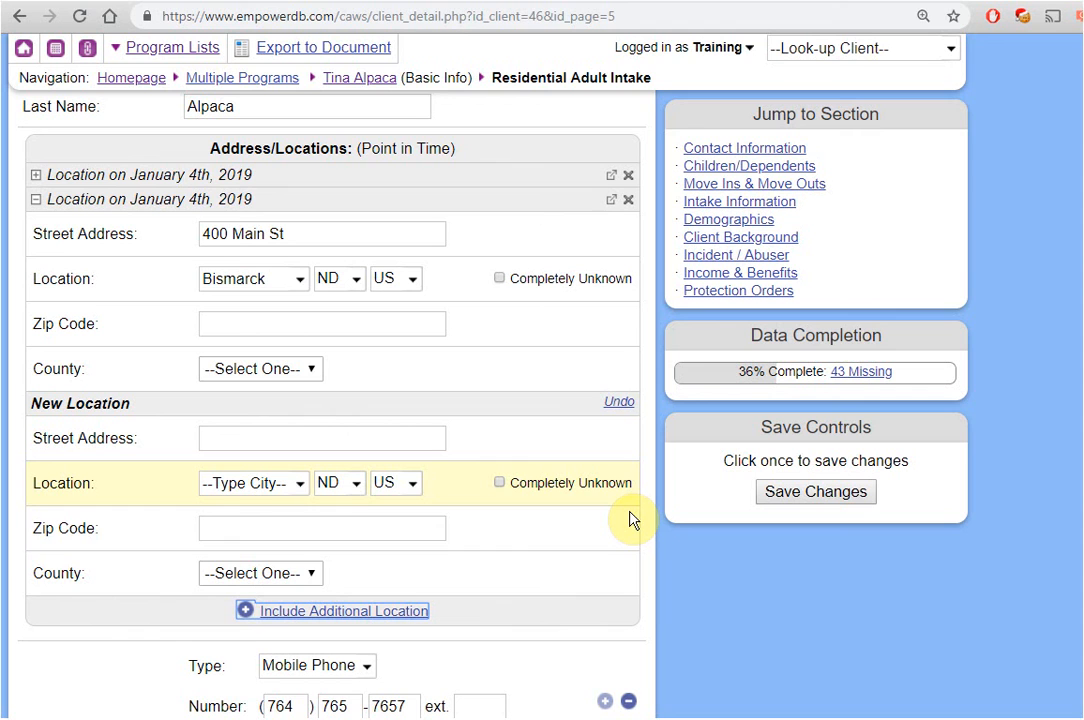
click(752, 576)
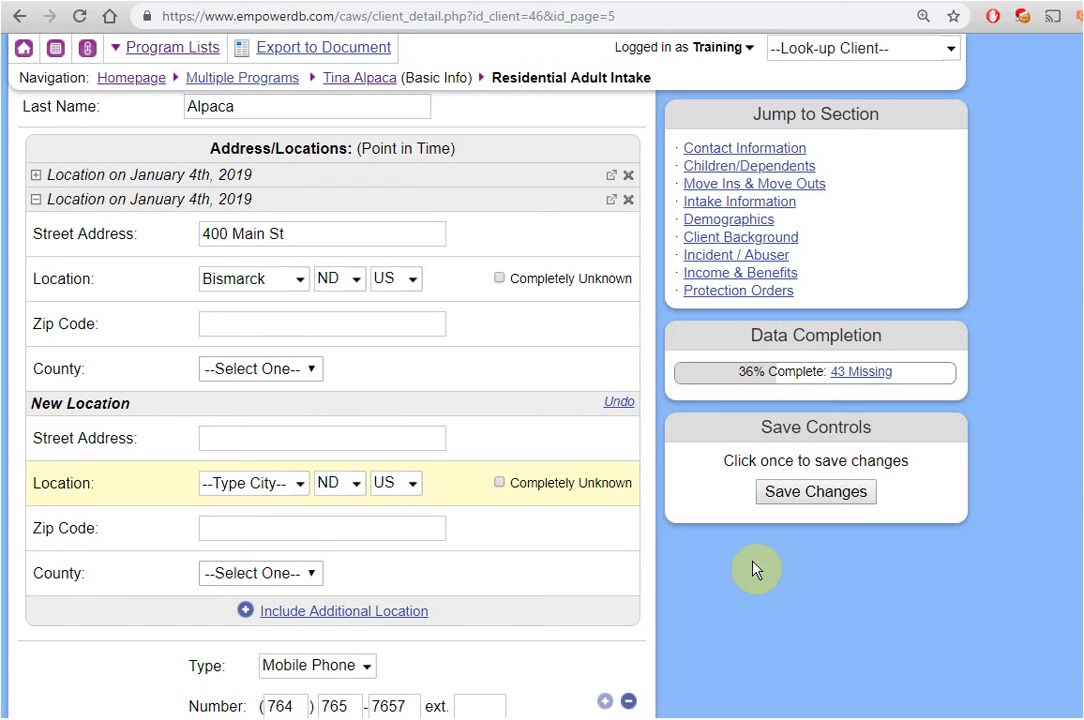
Go back to the homepage and review its completion reminders, showing the intake at 37%.
click(131, 80)
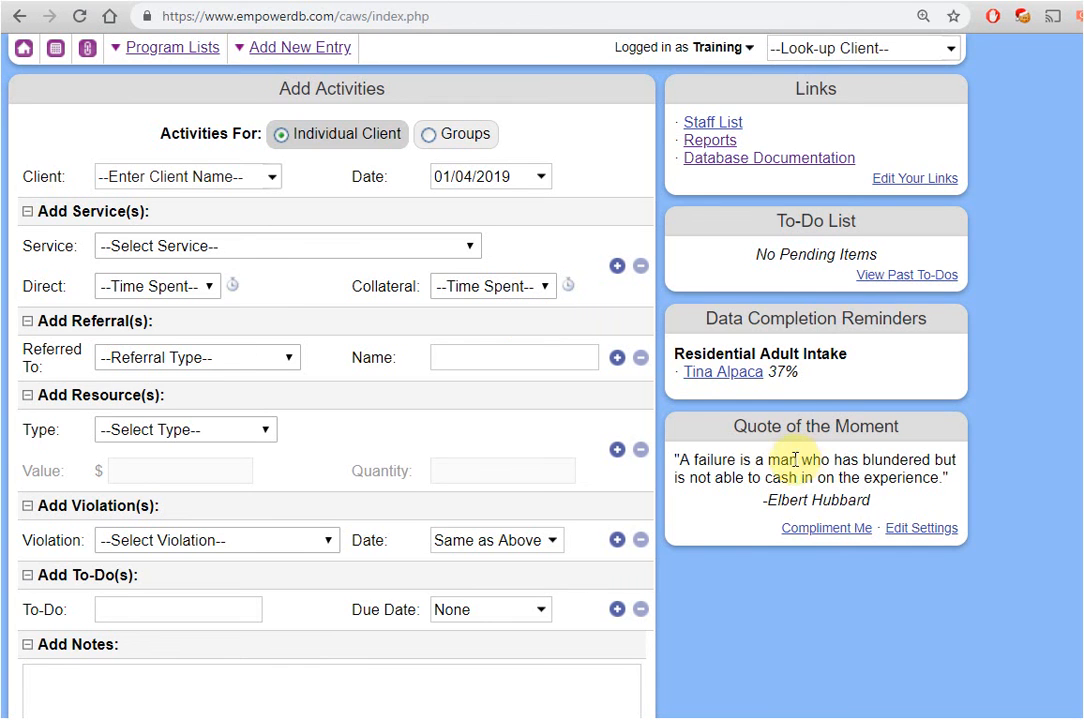
scroll(683, 513, down, 4)
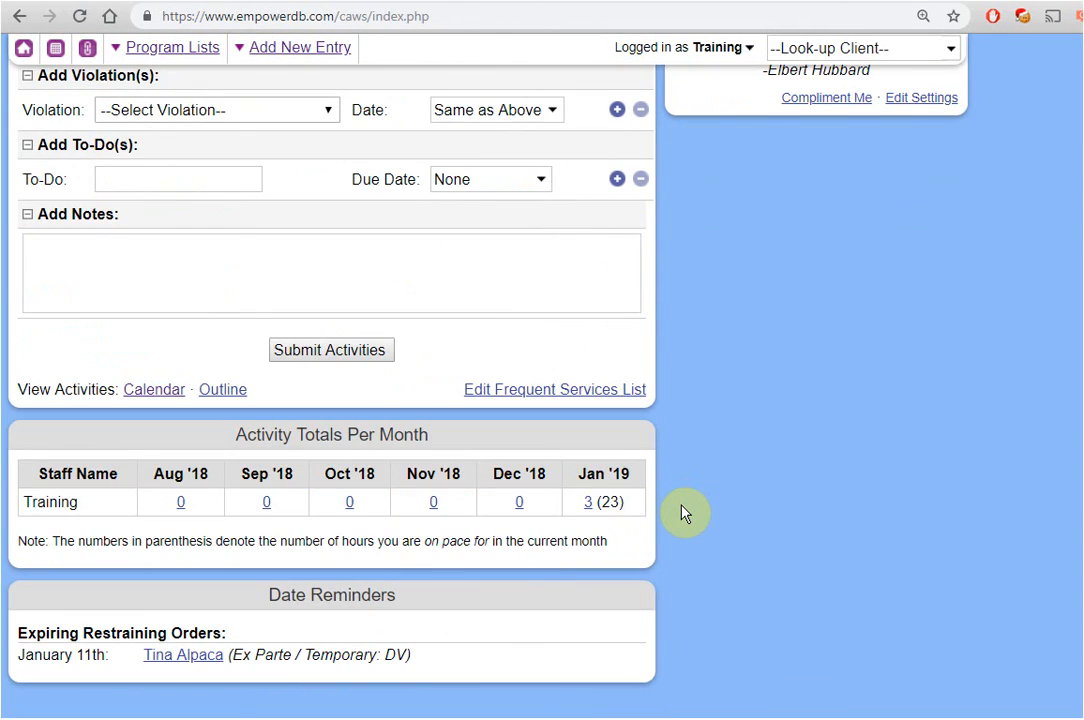
scroll(683, 513, up, 4)
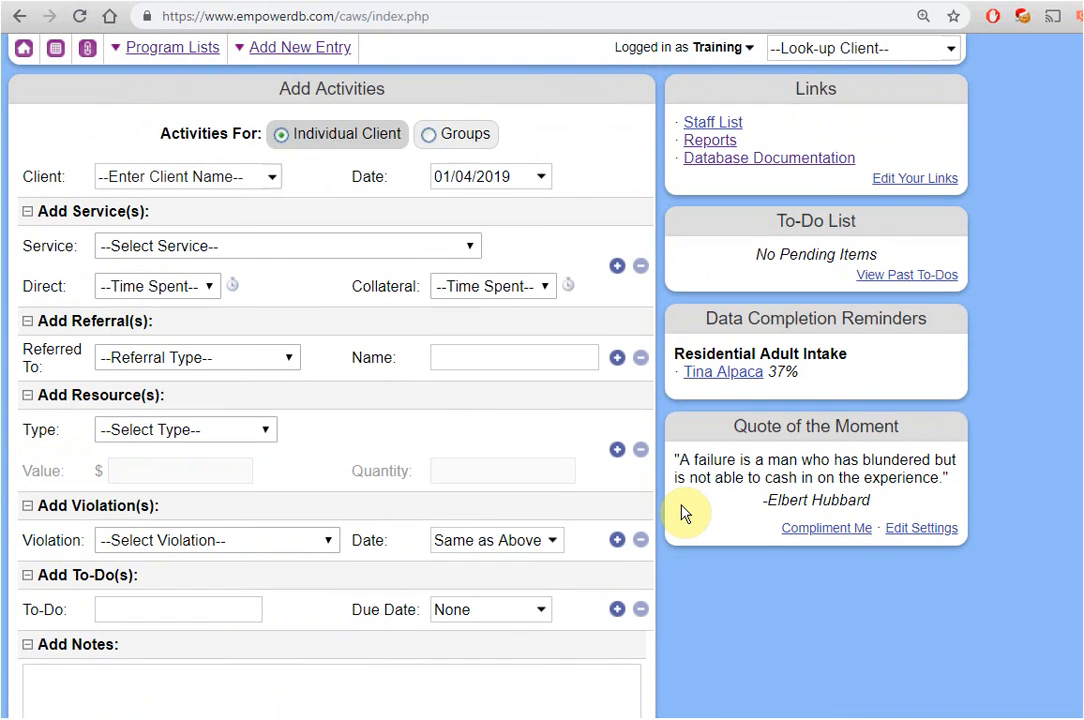